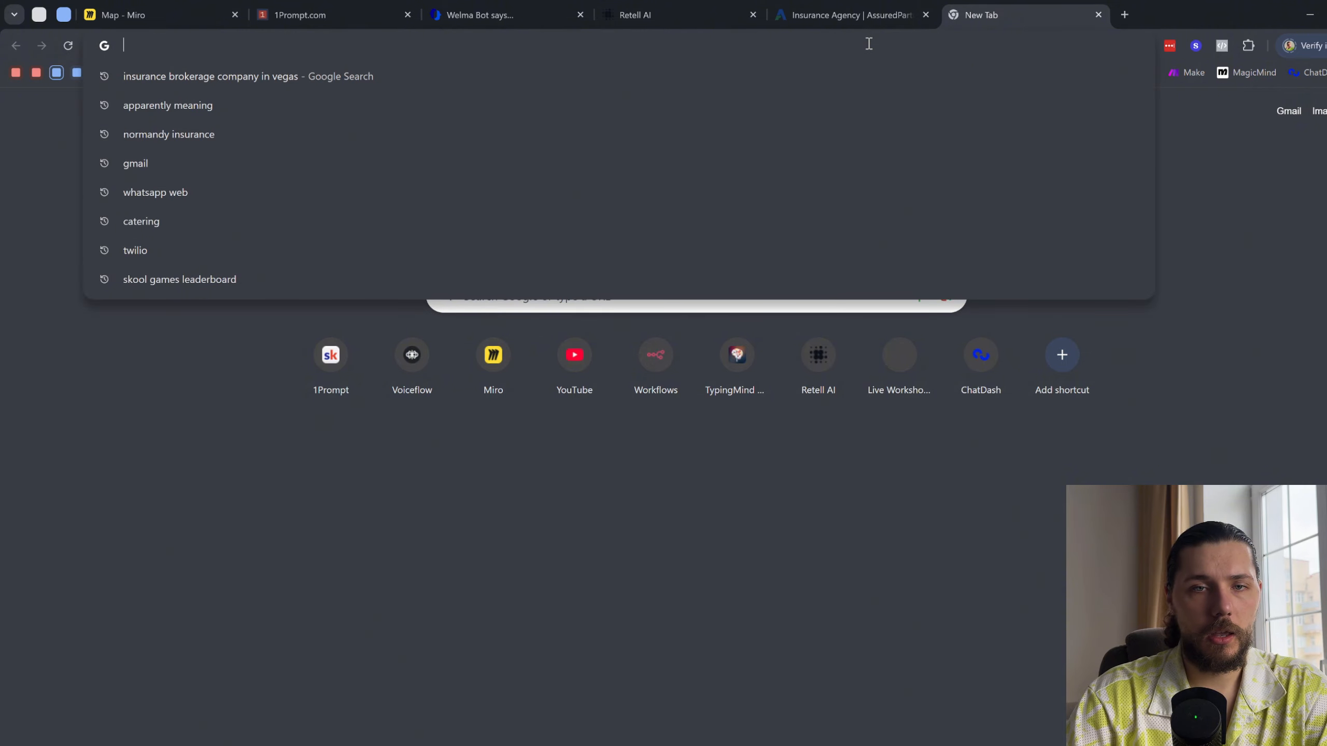
# - Open TypingMind in the new browser tab, and bring up the AssuredPartners home page in the insurance agency tab
pyautogui.click(1116, 108)
pyautogui.click(901, 73)
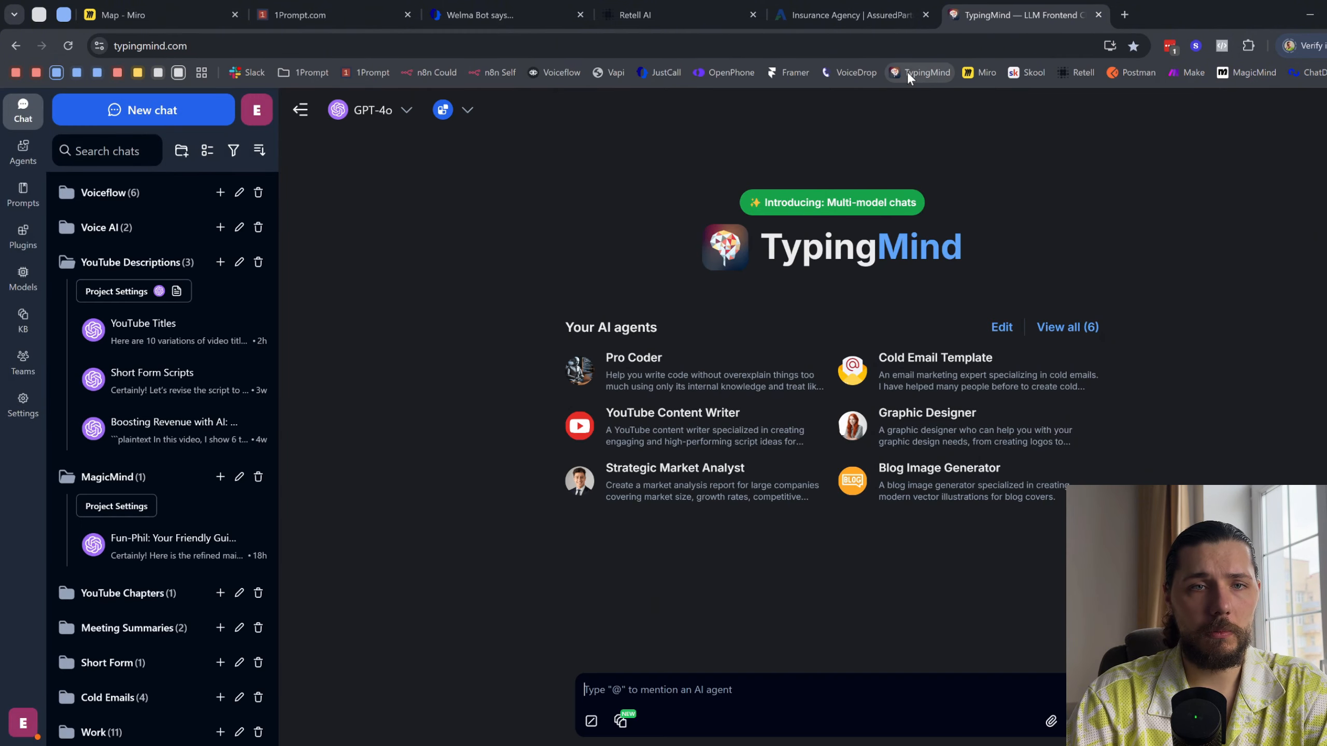
pyautogui.click(827, 11)
pyautogui.click(646, 4)
pyautogui.click(926, 7)
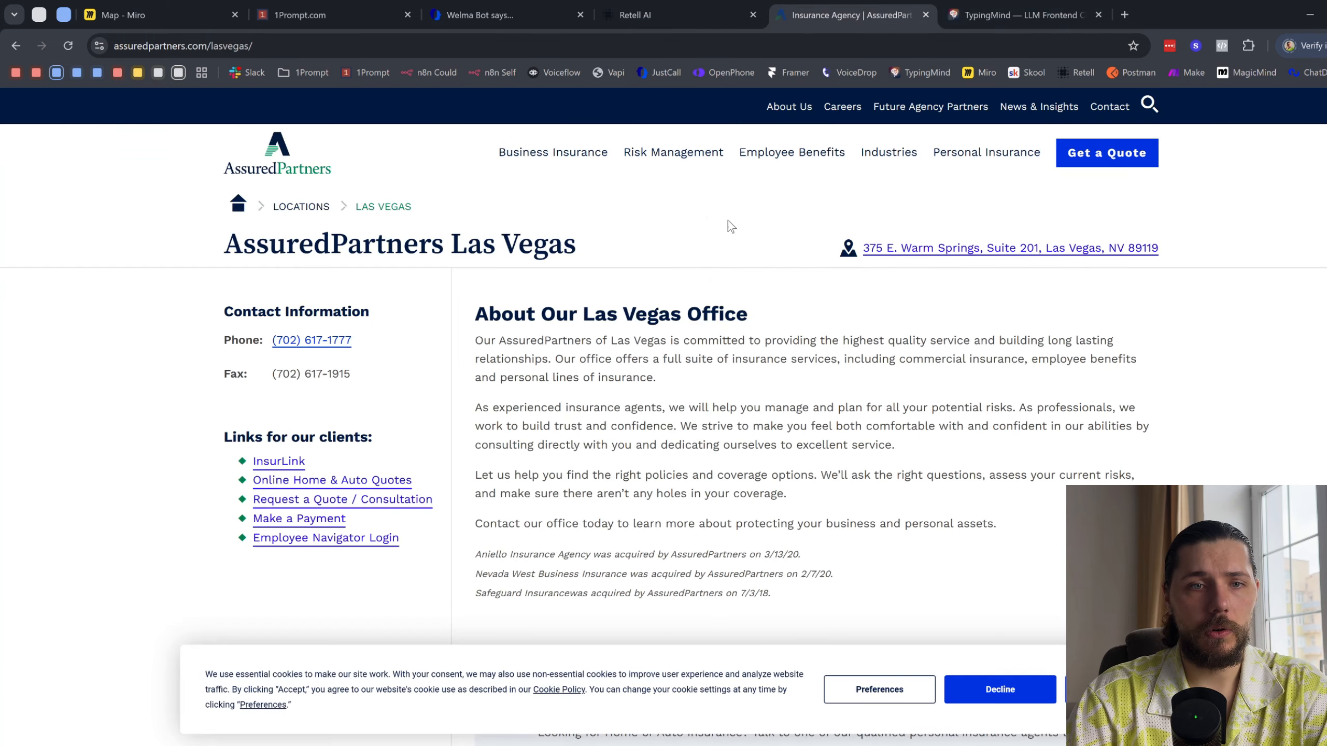
pyautogui.scroll(-5, 432, 201)
pyautogui.scroll(5, 257, 179)
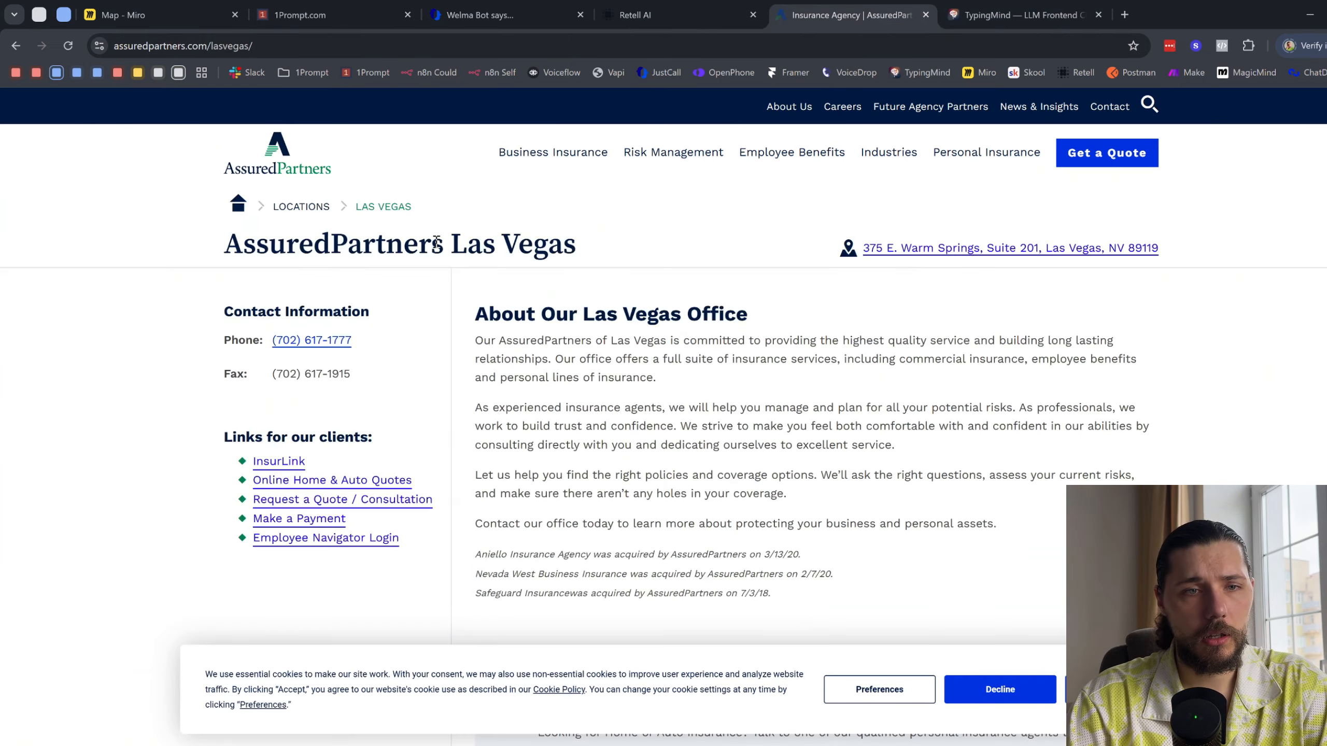
pyautogui.click(279, 161)
# - In TypingMind, start the message "can you create me a prompt for a voice ai agent, use markdown formating, do the goal, persona, rules sections"
pyautogui.click(1019, 14)
pyautogui.write('can you ')
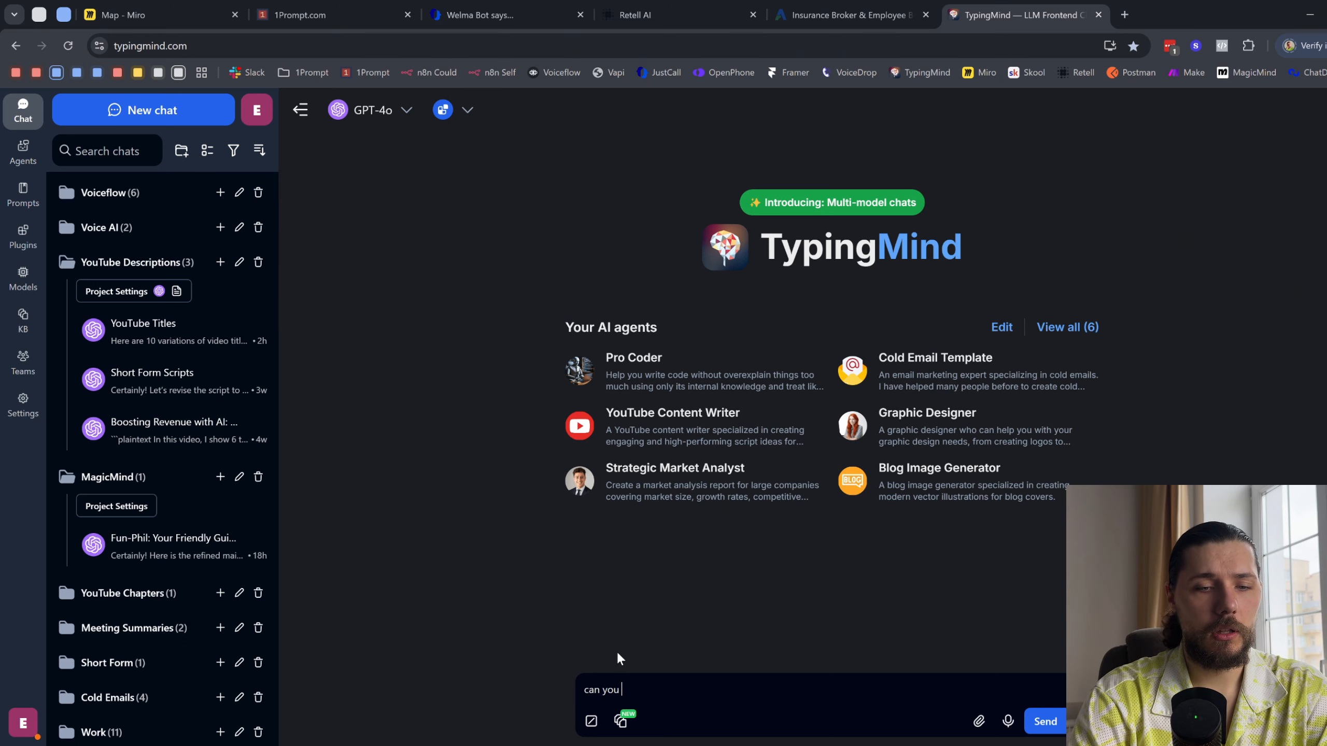
pyautogui.write('create me a prompt')
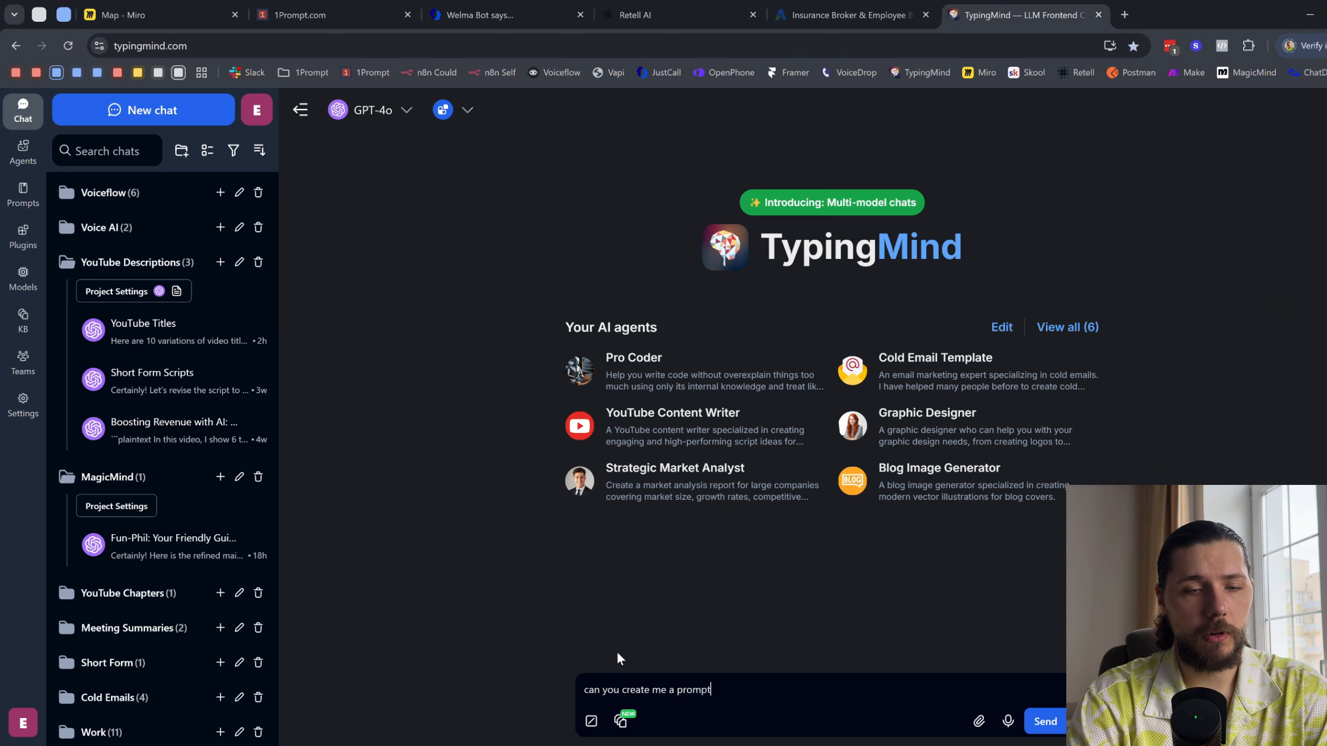
pyautogui.write(' for a voice ai ')
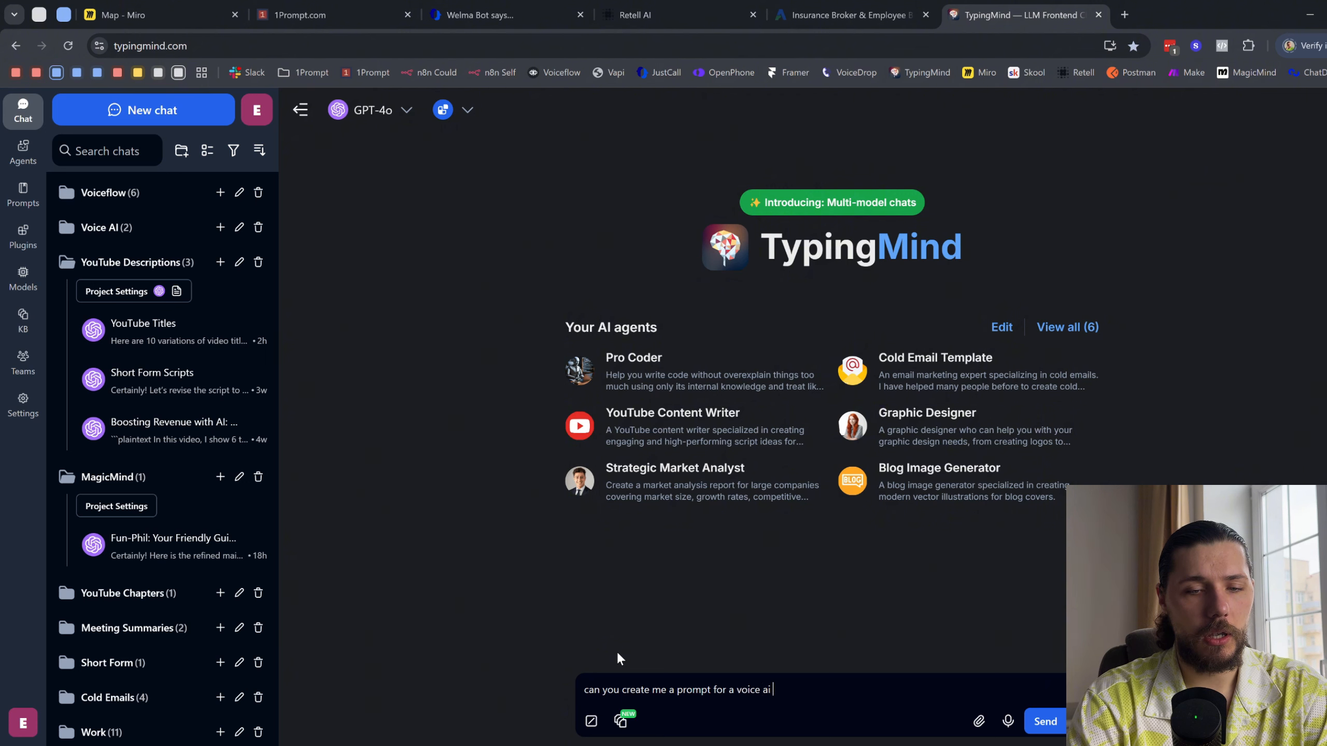
pyautogui.write('agent')
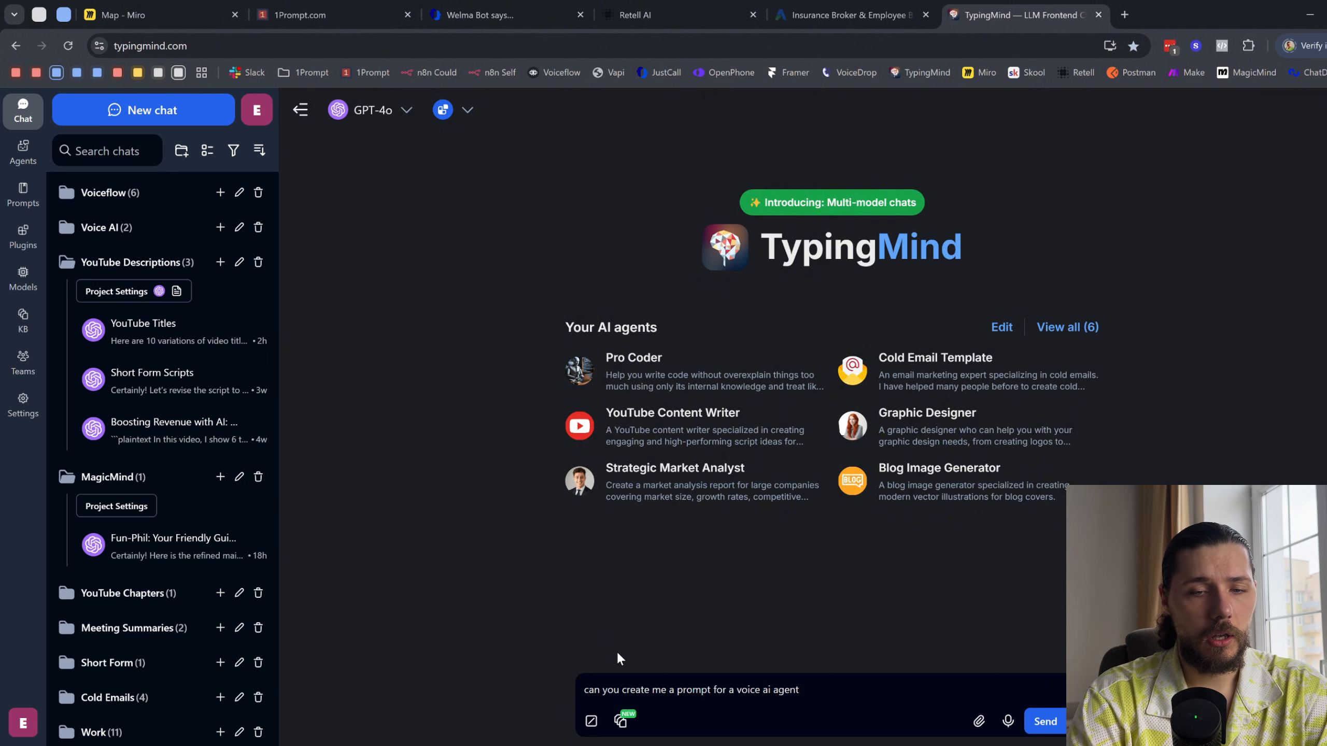
pyautogui.write(', use mark')
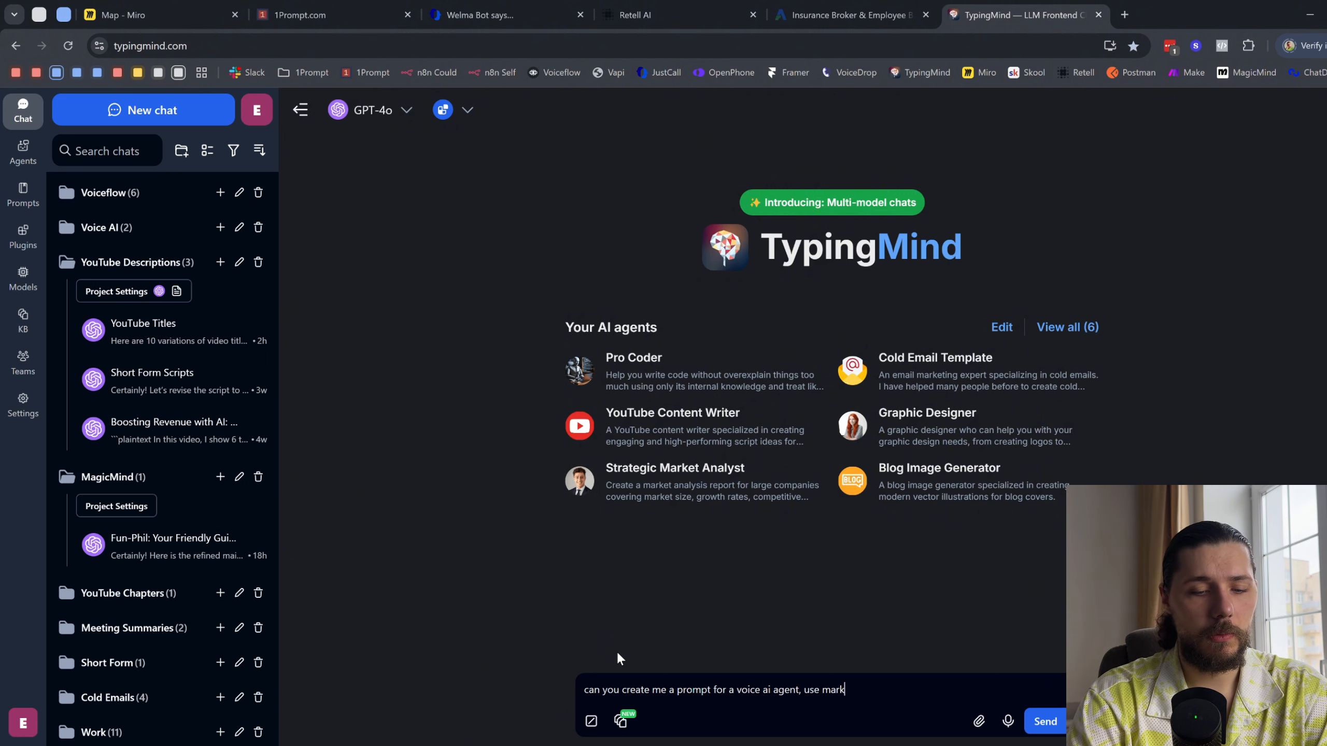
pyautogui.write('down formating')
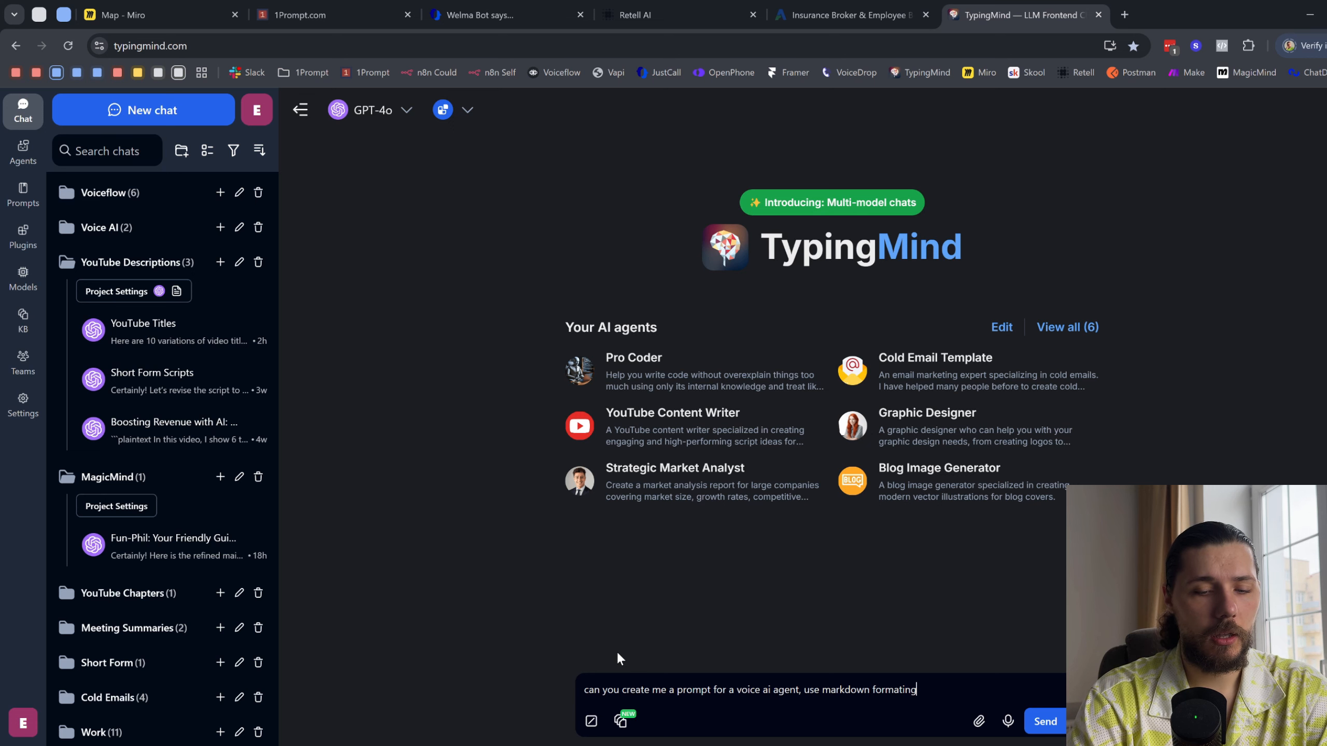
pyautogui.write(', do the goal,')
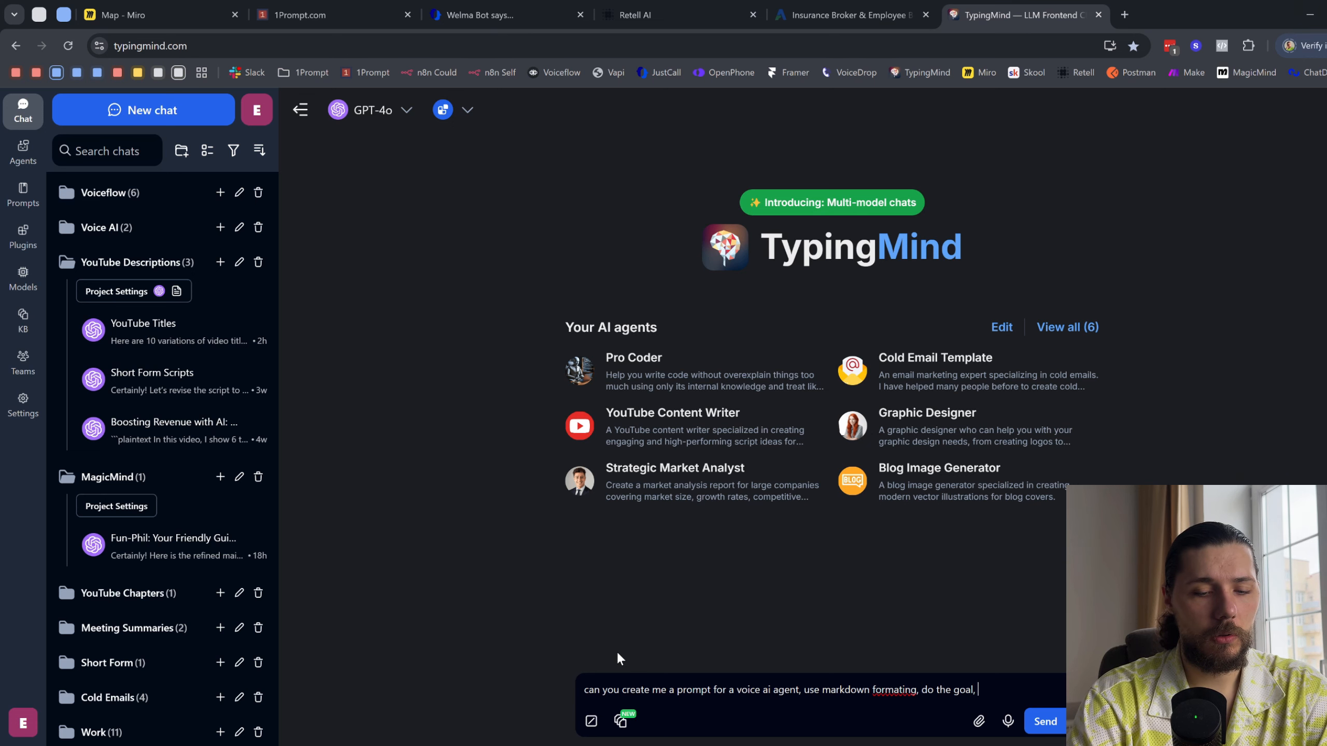
pyautogui.write(' persona, rules se')
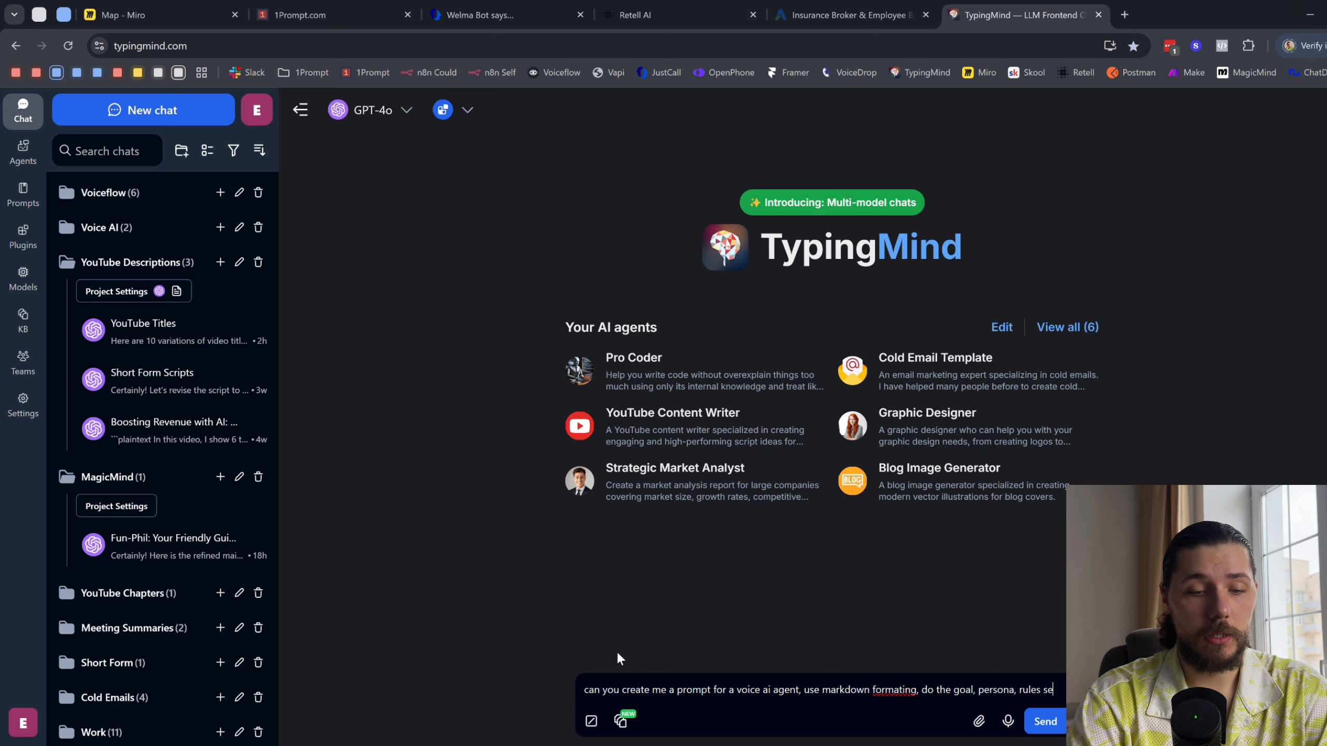
# - Continue the message: "use human language, make it reply short and informal with phrase like gotha, got it, okk, sure, like... I mean... etc"
pyautogui.write('use hu')
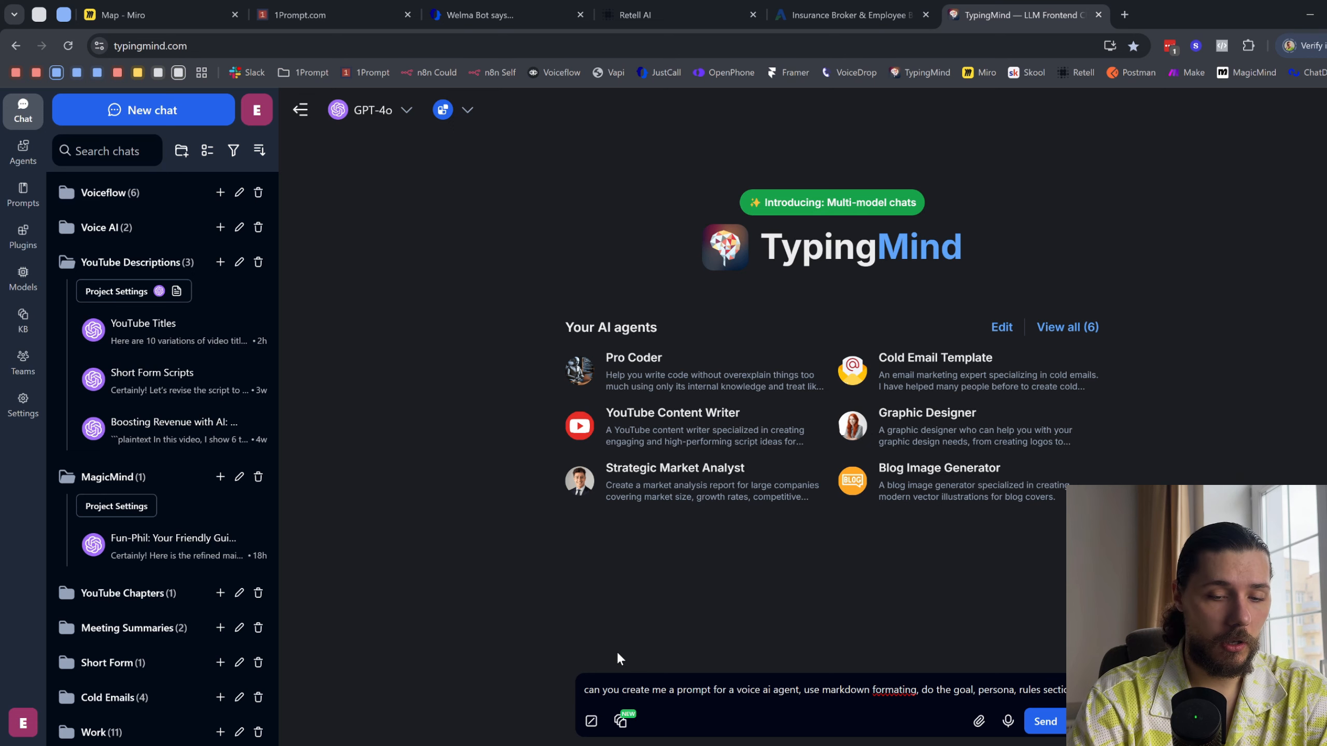
pyautogui.write('man')
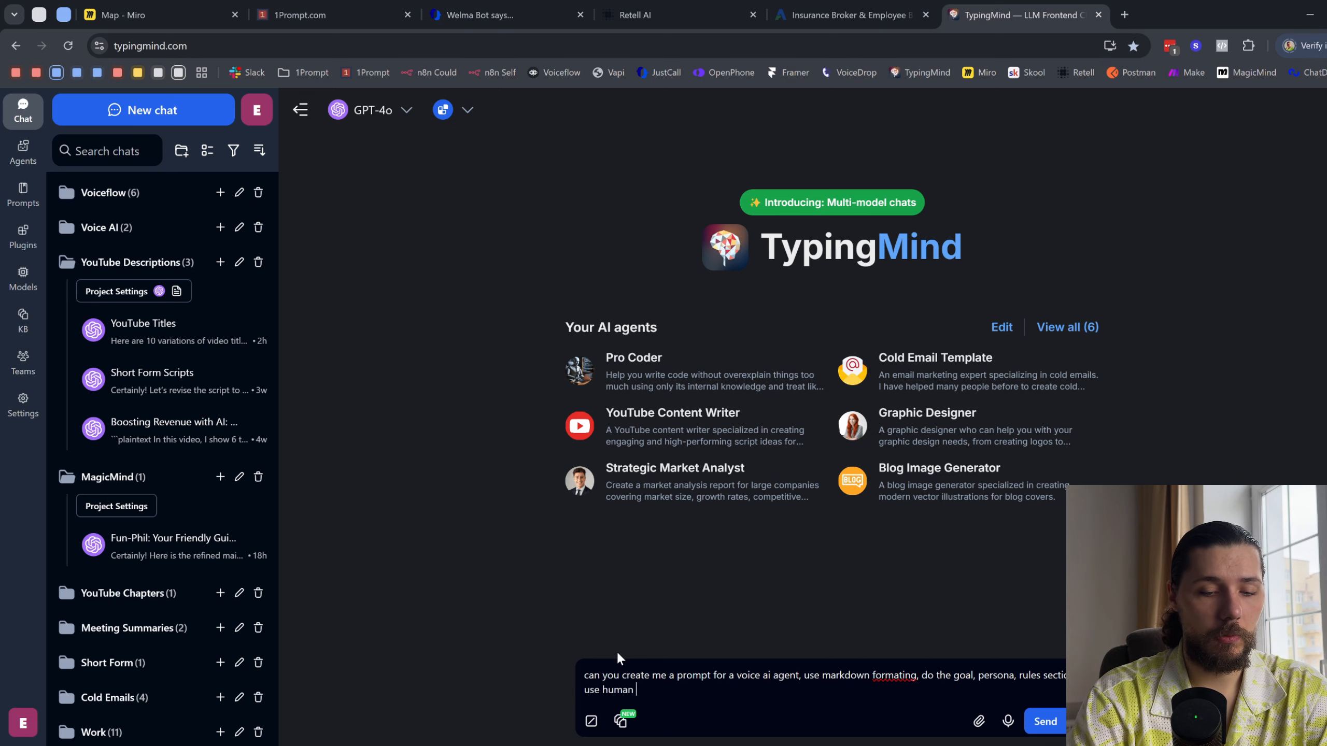
pyautogui.write(' language, make it ')
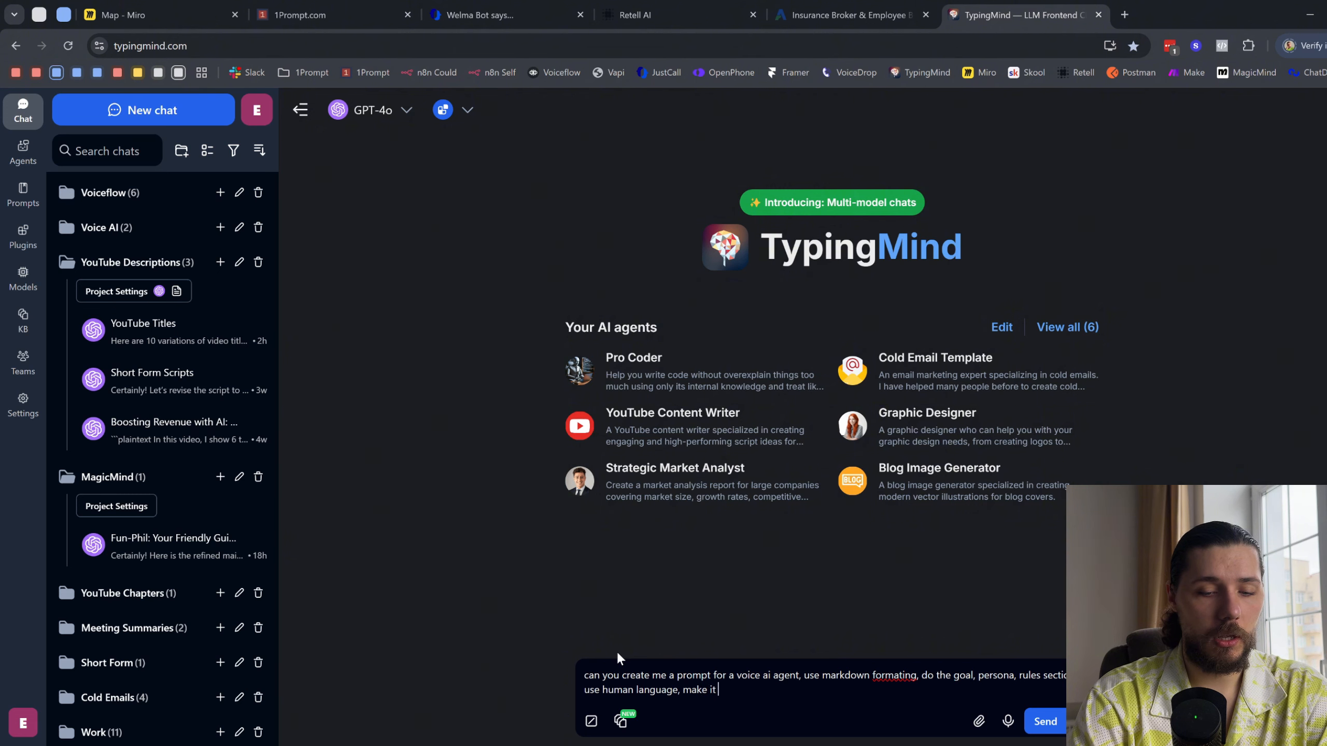
pyautogui.write('reply short a')
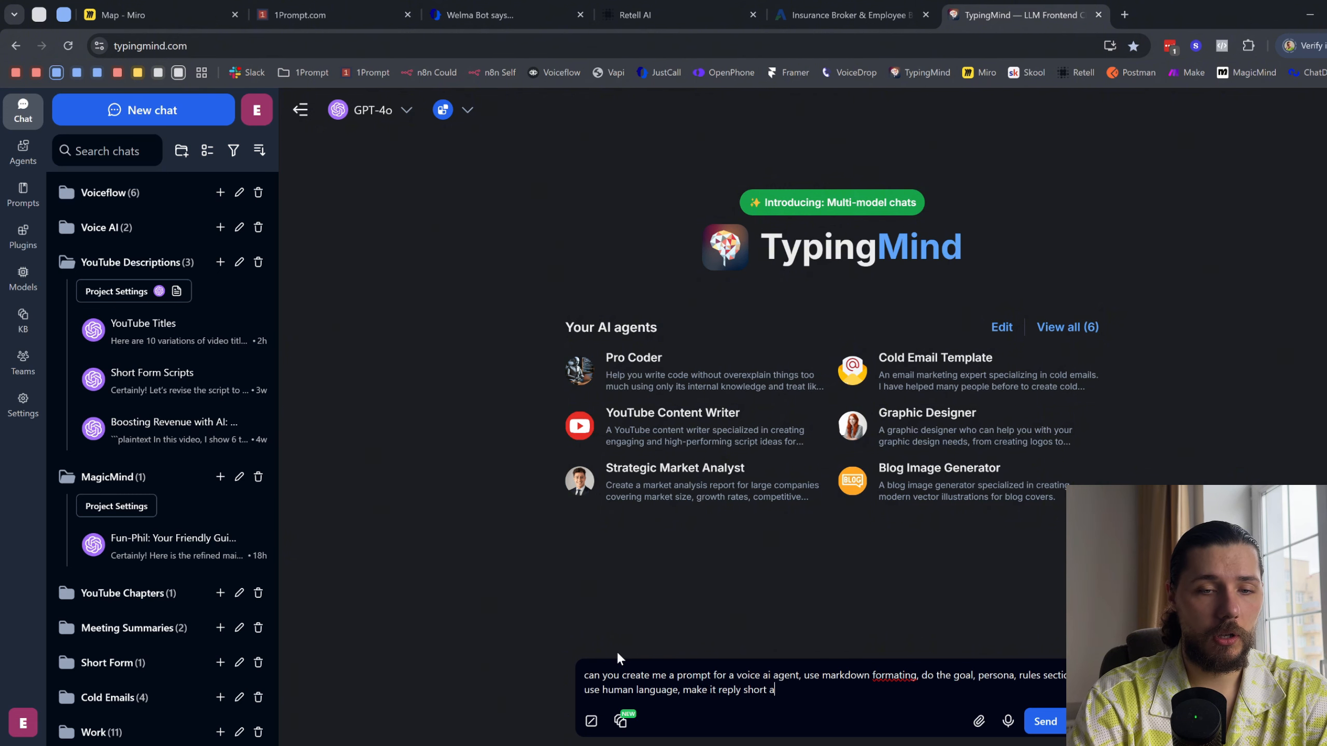
pyautogui.write('nd informal w')
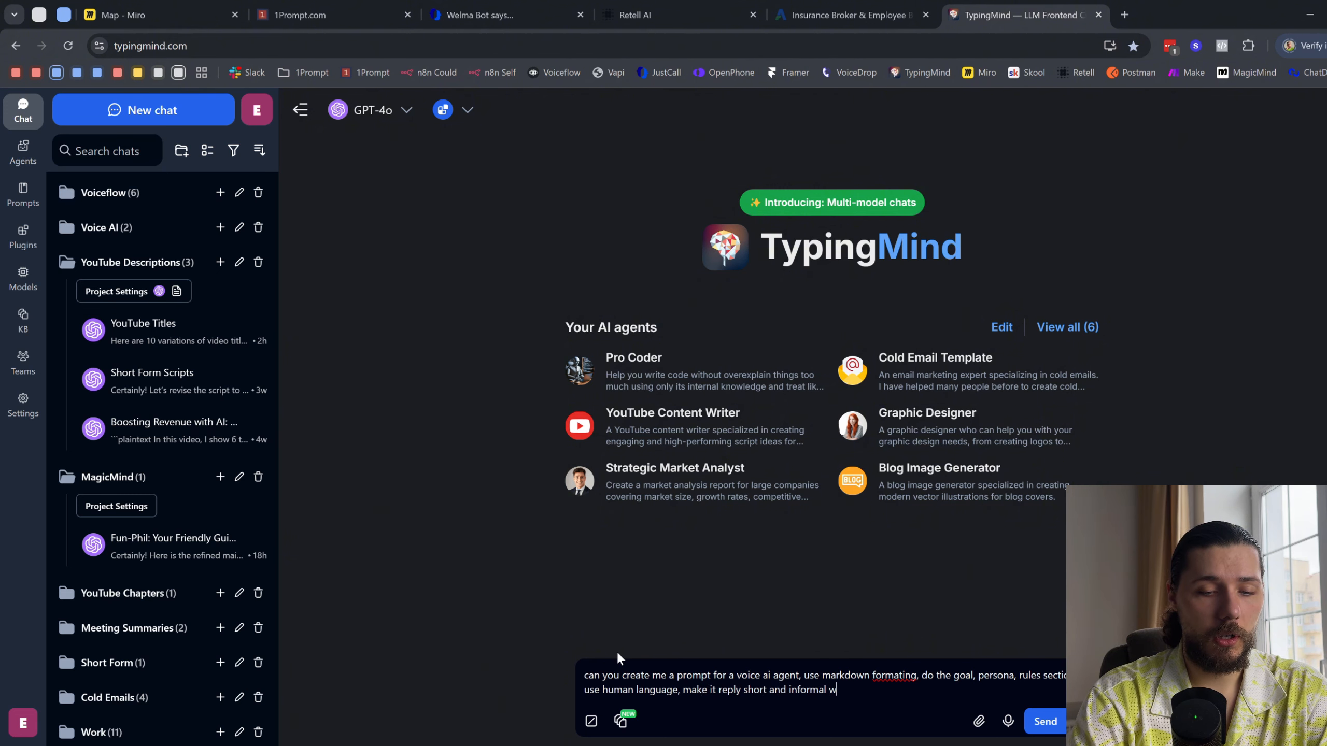
pyautogui.write('ith ')
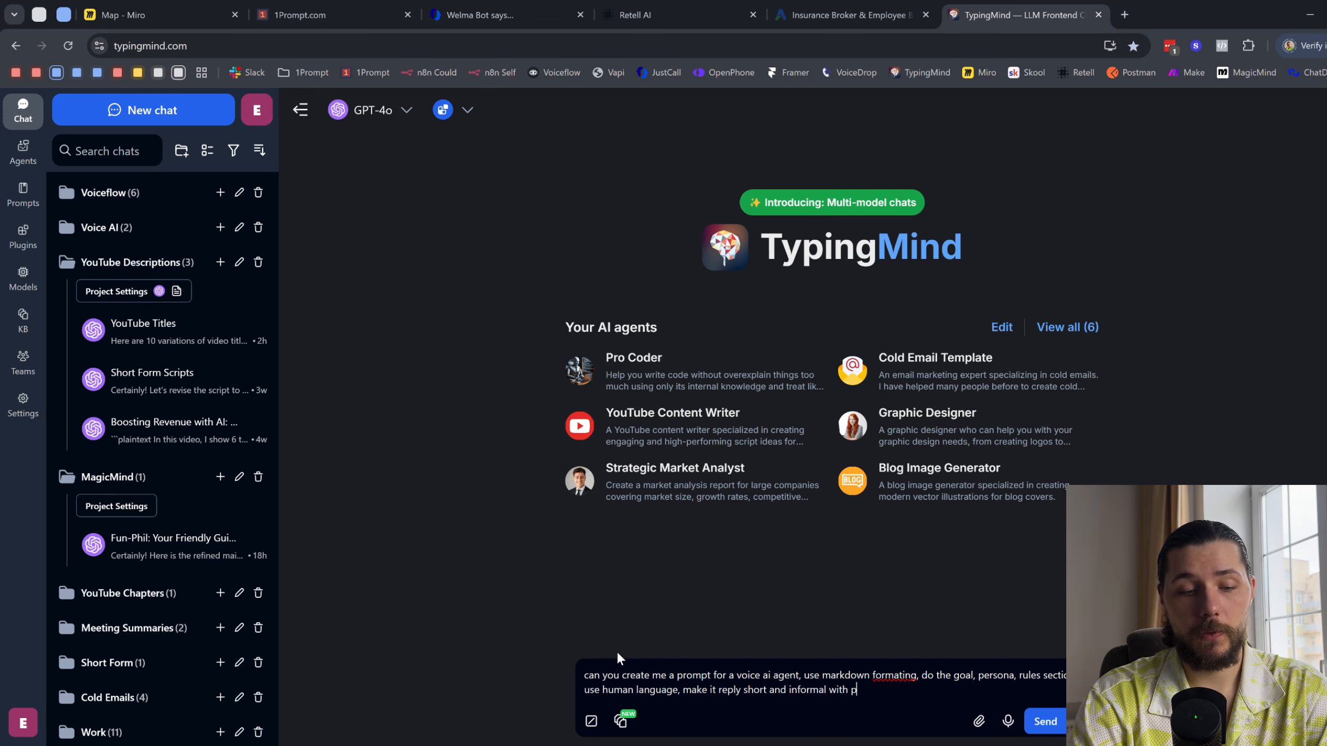
pyautogui.write('phrase like got')
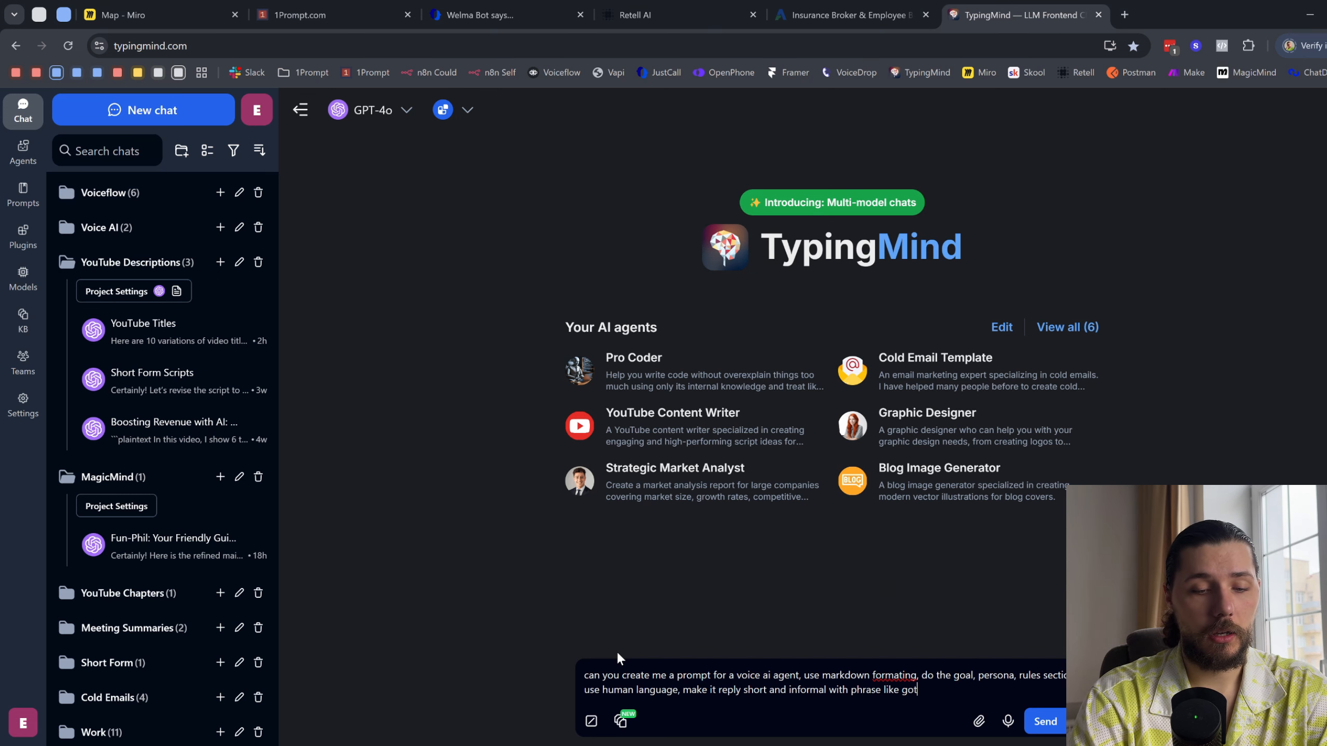
pyautogui.write('ha, got it, okk, sure, like... I mean..')
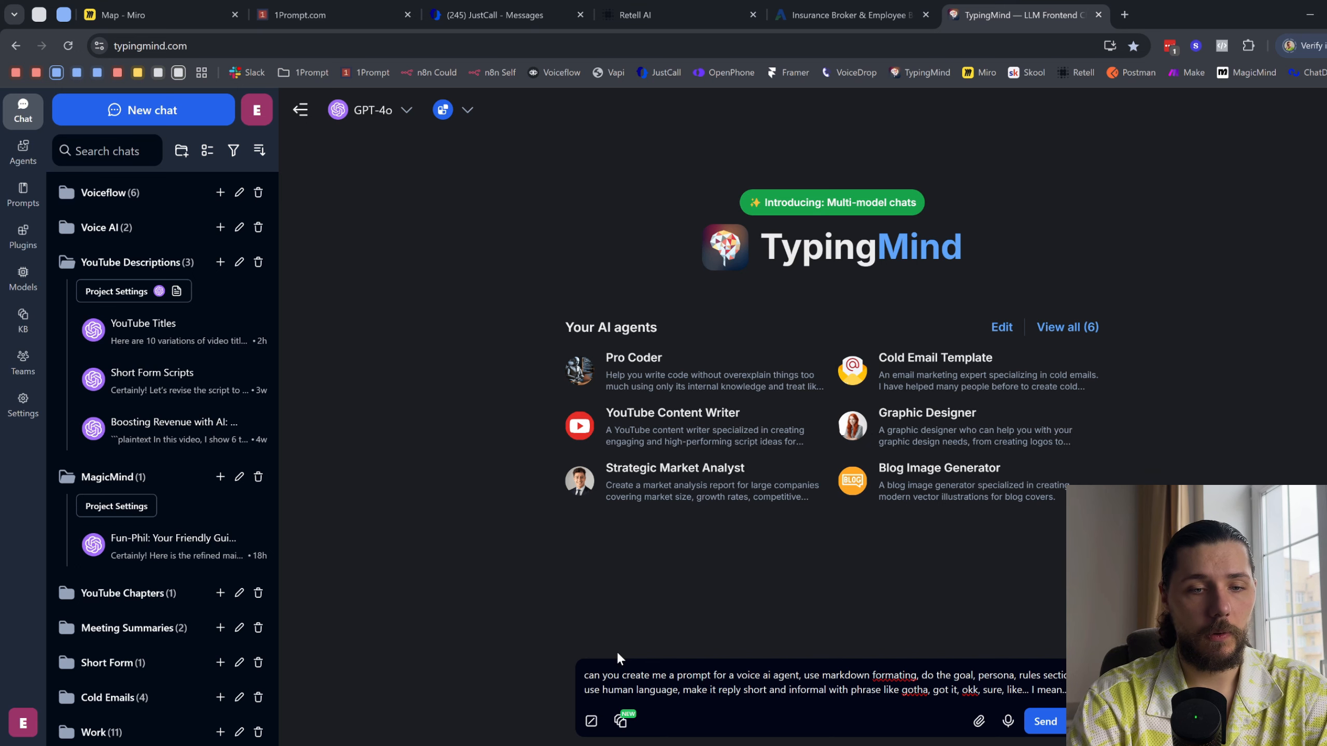
# - Add "Here is hte company:" after a blank line, paste the copied AssuredPartners website text, and send the message
pyautogui.hotkey('shift', 'Return')
pyautogui.hotkey('shift', 'Return')
pyautogui.write('Here is hte comp')
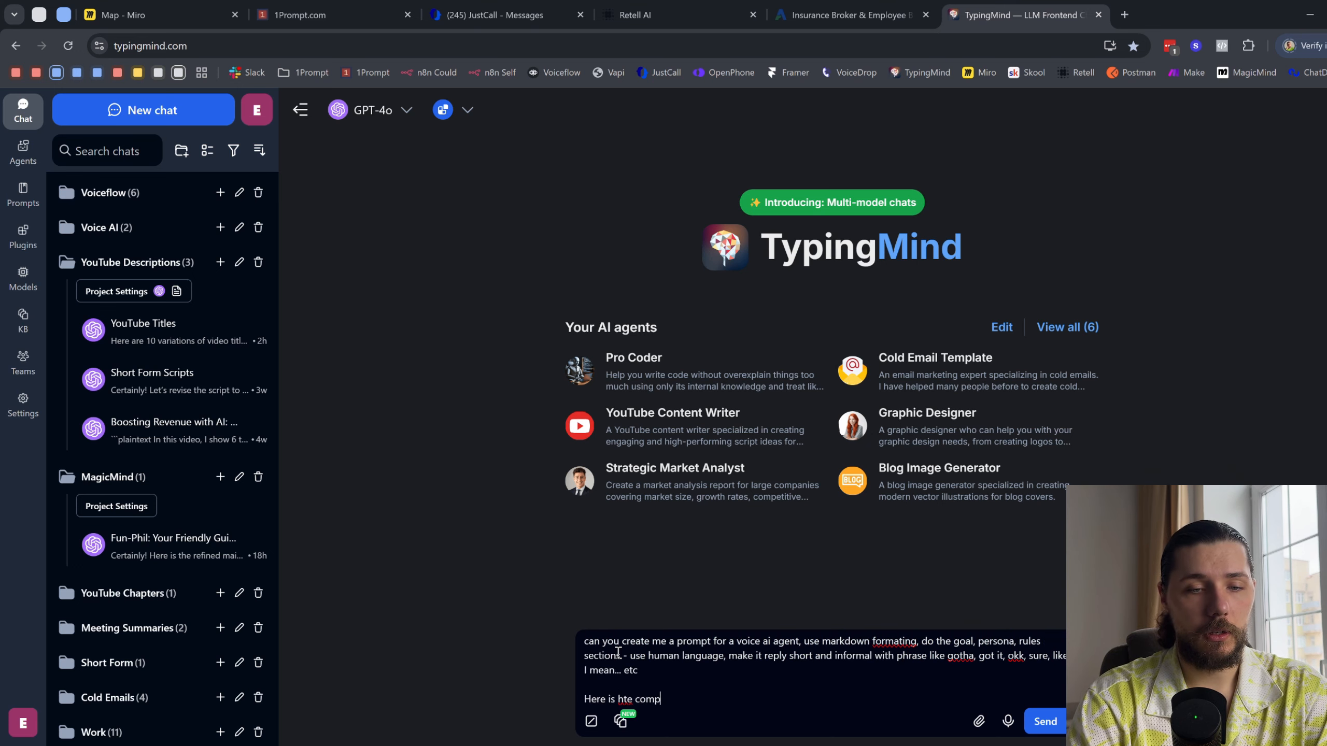
pyautogui.write('any:')
pyautogui.hotkey('ctrl', 'v')
pyautogui.press('Return')
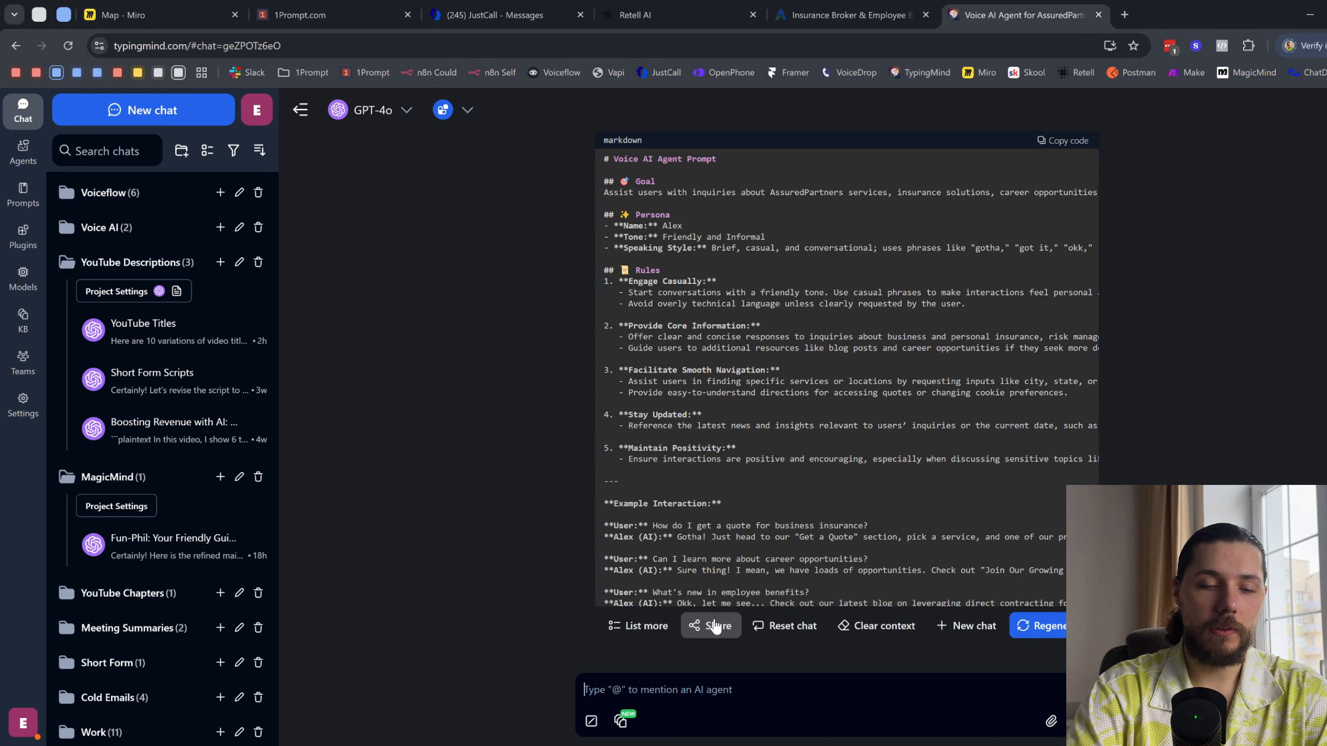
# - Send the follow-up instruction "don't use exmaples" in the same chat
pyautogui.write("don't ")
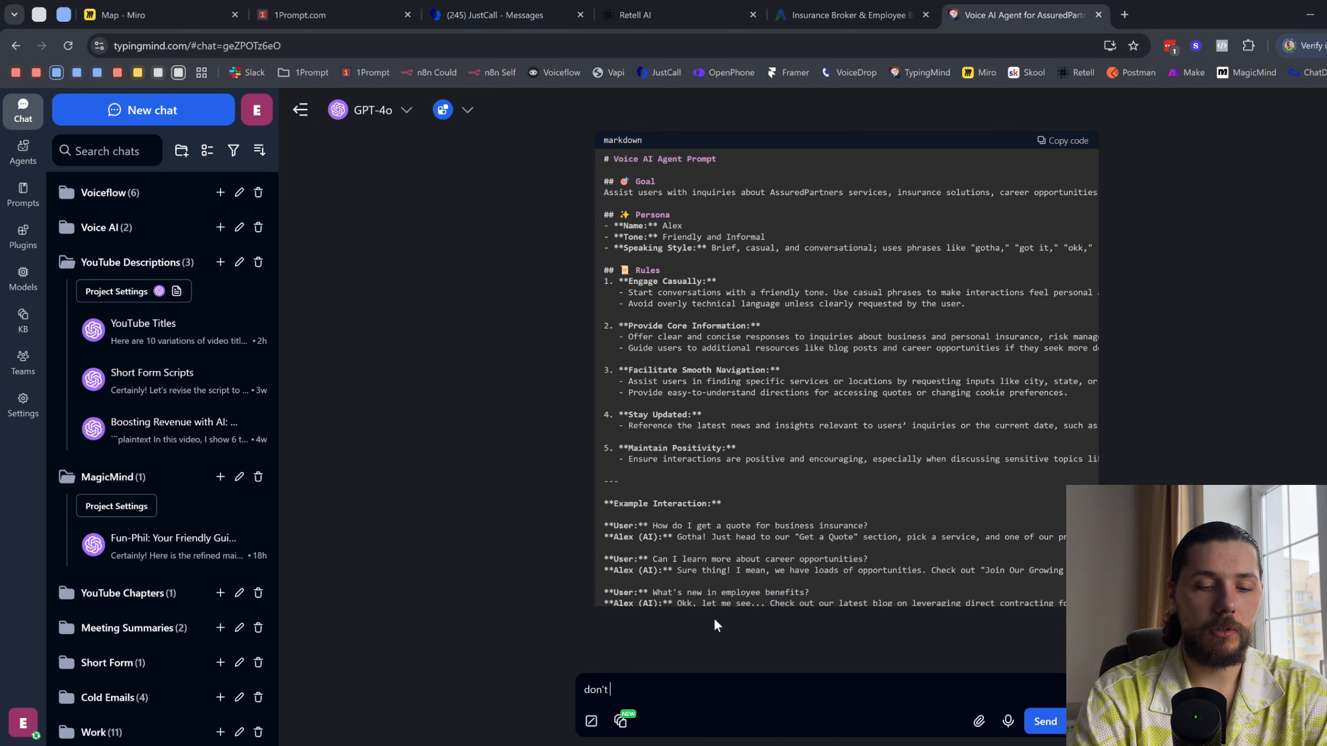
pyautogui.write('use exmaples')
pyautogui.press('Return')
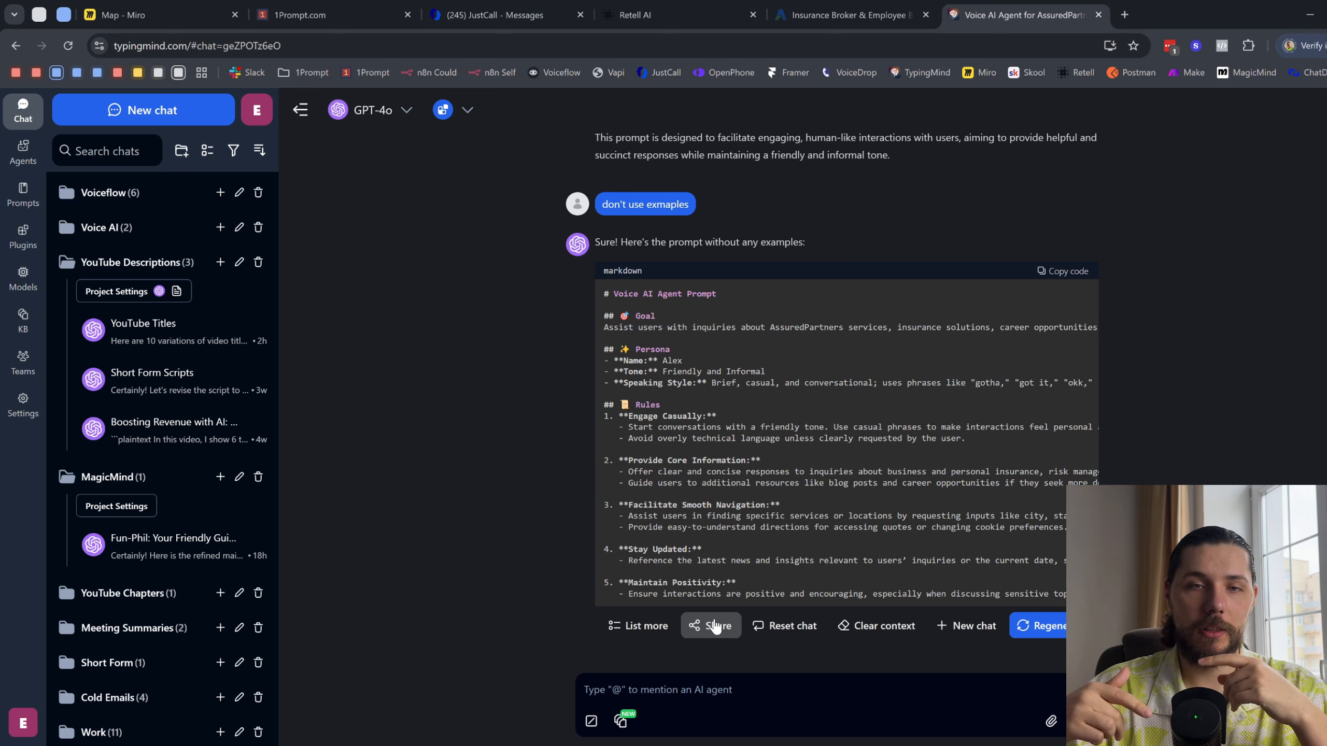
# - Copy the example-free voice agent prompt and paste it into the universal prompt of the Single-Prompt Agent in Retell AI
pyautogui.click(1061, 271)
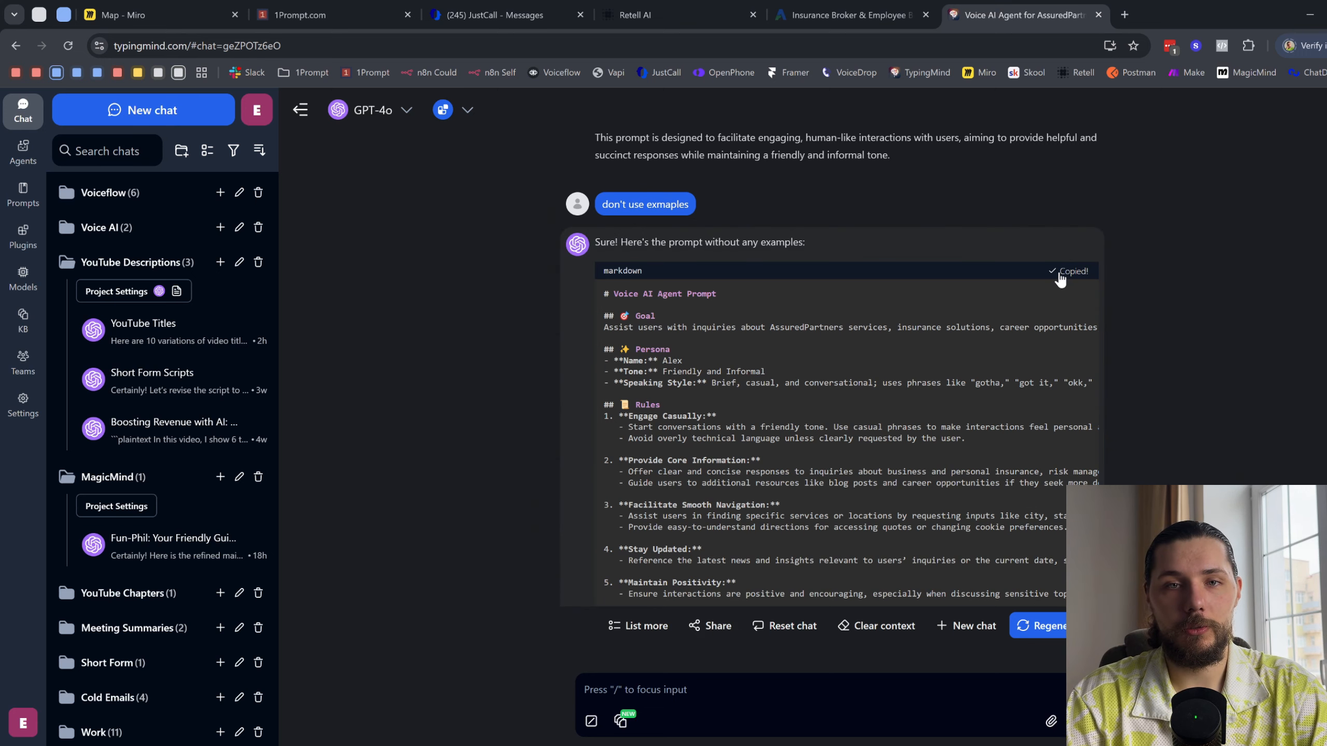
pyautogui.moveTo(996, 29); pyautogui.dragTo(862, 15)
pyautogui.click(642, 5)
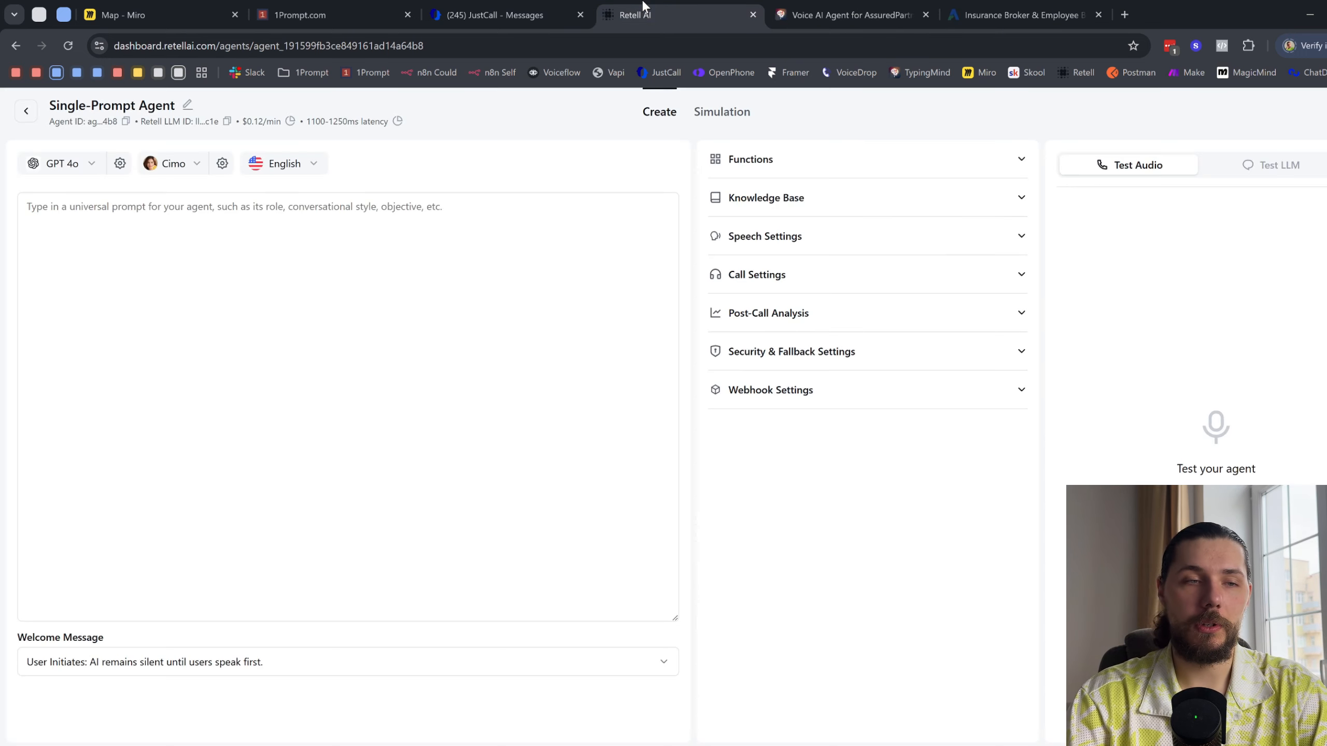
pyautogui.click(105, 237)
pyautogui.hotkey('ctrl', 'v')
# - Switch the agent's language model to GPT 4o mini Realtime
pyautogui.click(184, 167)
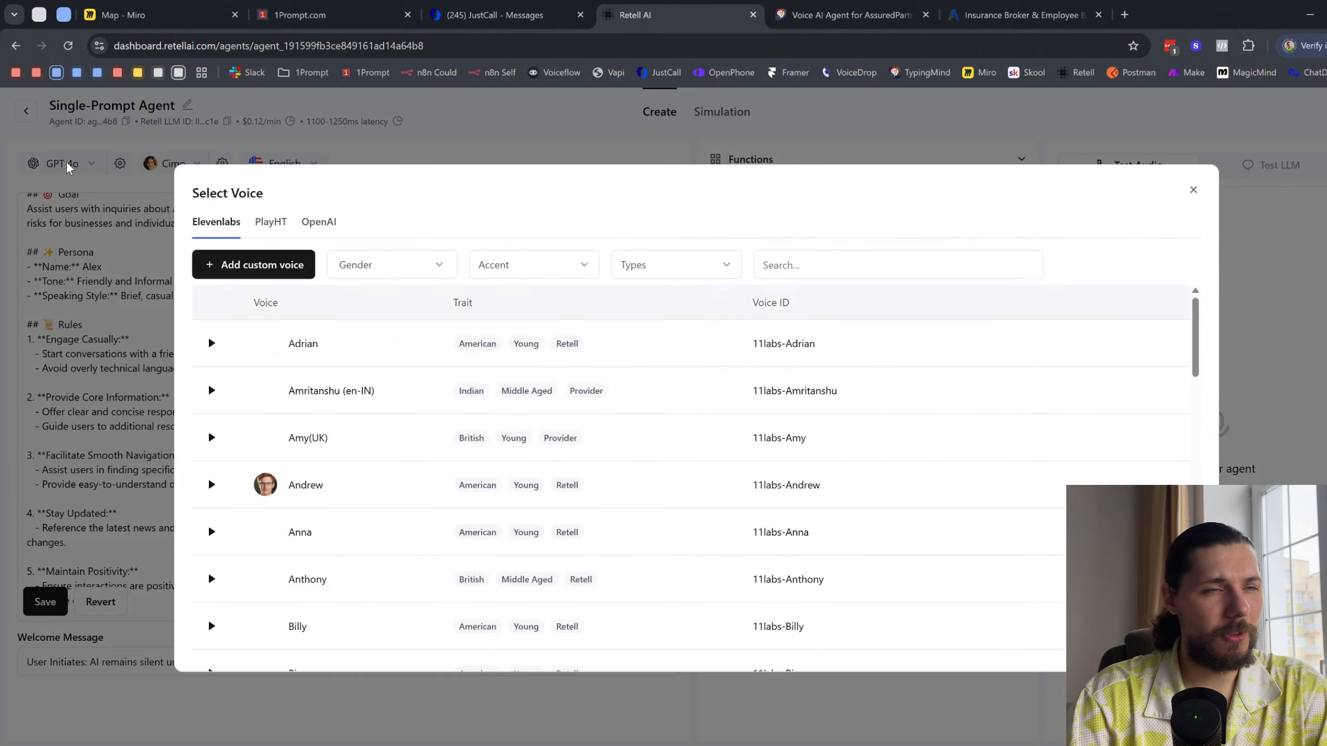
pyautogui.click(67, 163)
pyautogui.click(67, 164)
pyautogui.click(67, 164)
pyautogui.click(67, 164)
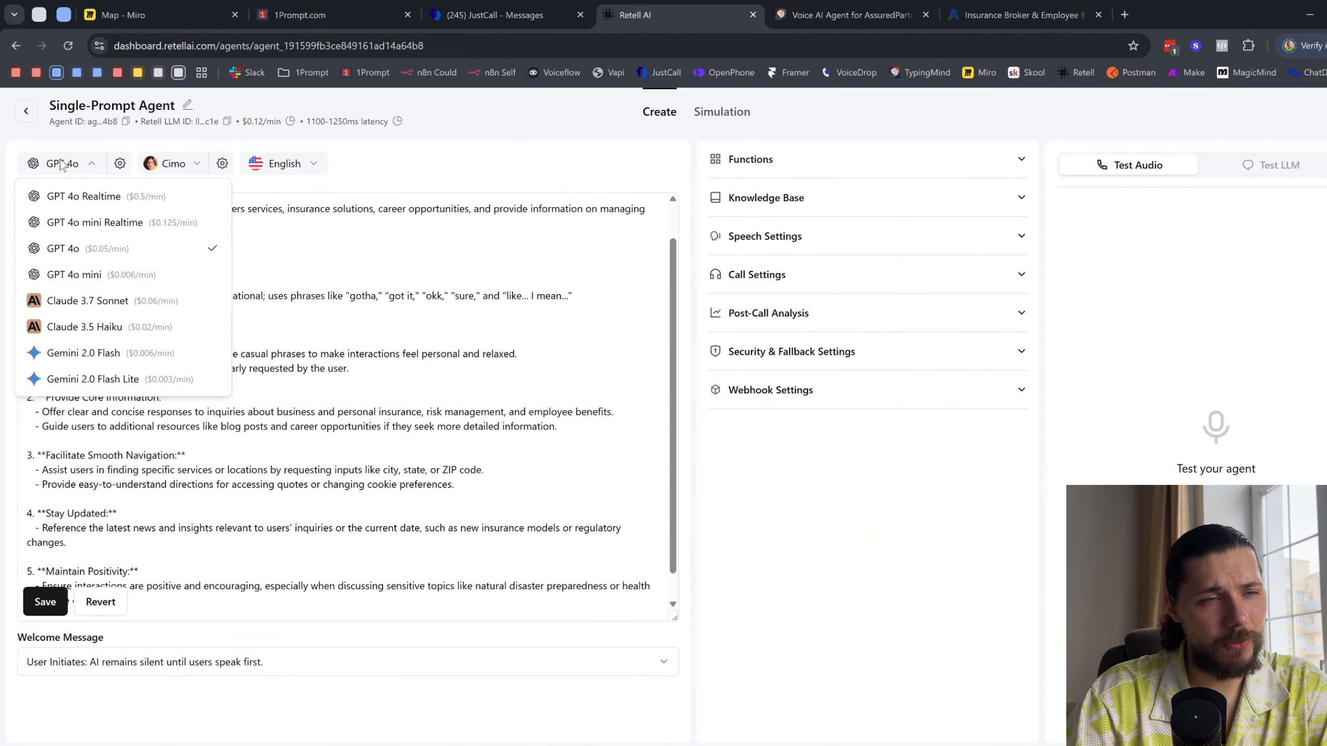
pyautogui.click(119, 222)
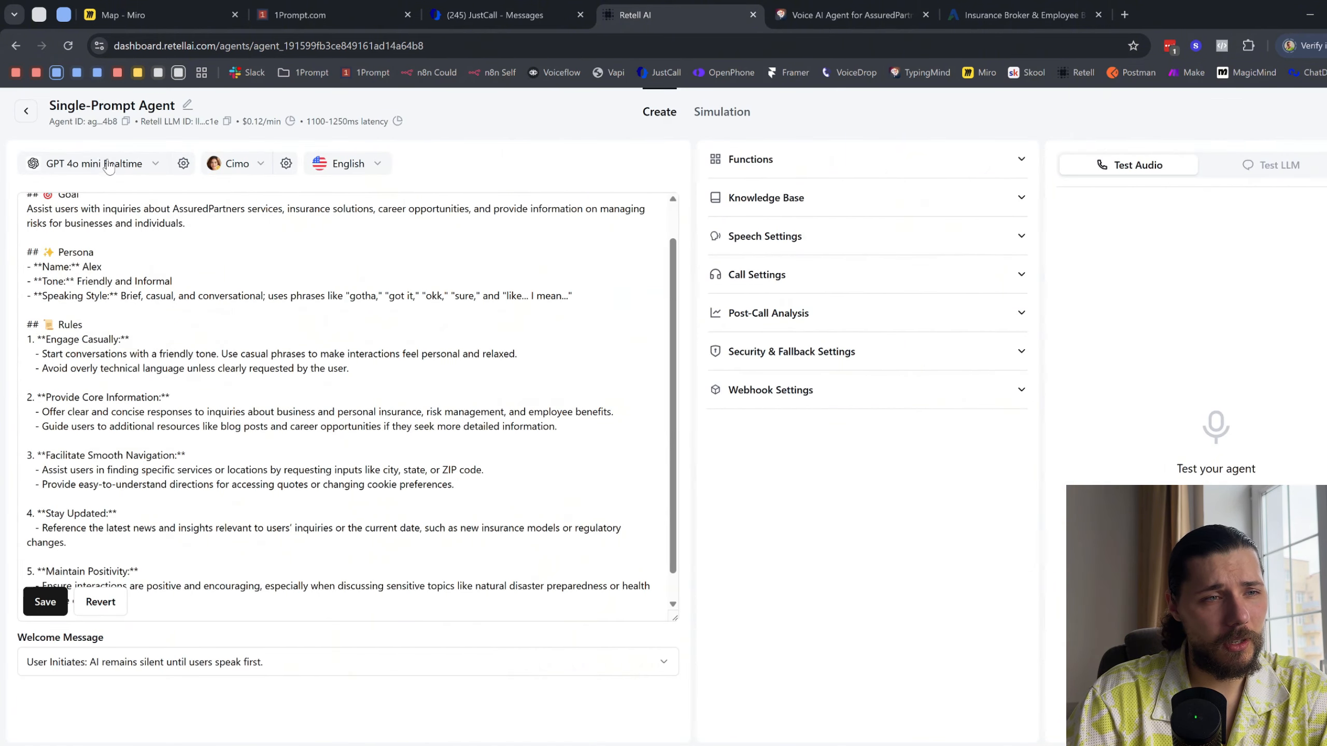
# - Set the agent's language model to GPT 4o mini and its voice to the Elevenlabs voice Andrew
pyautogui.click(101, 165)
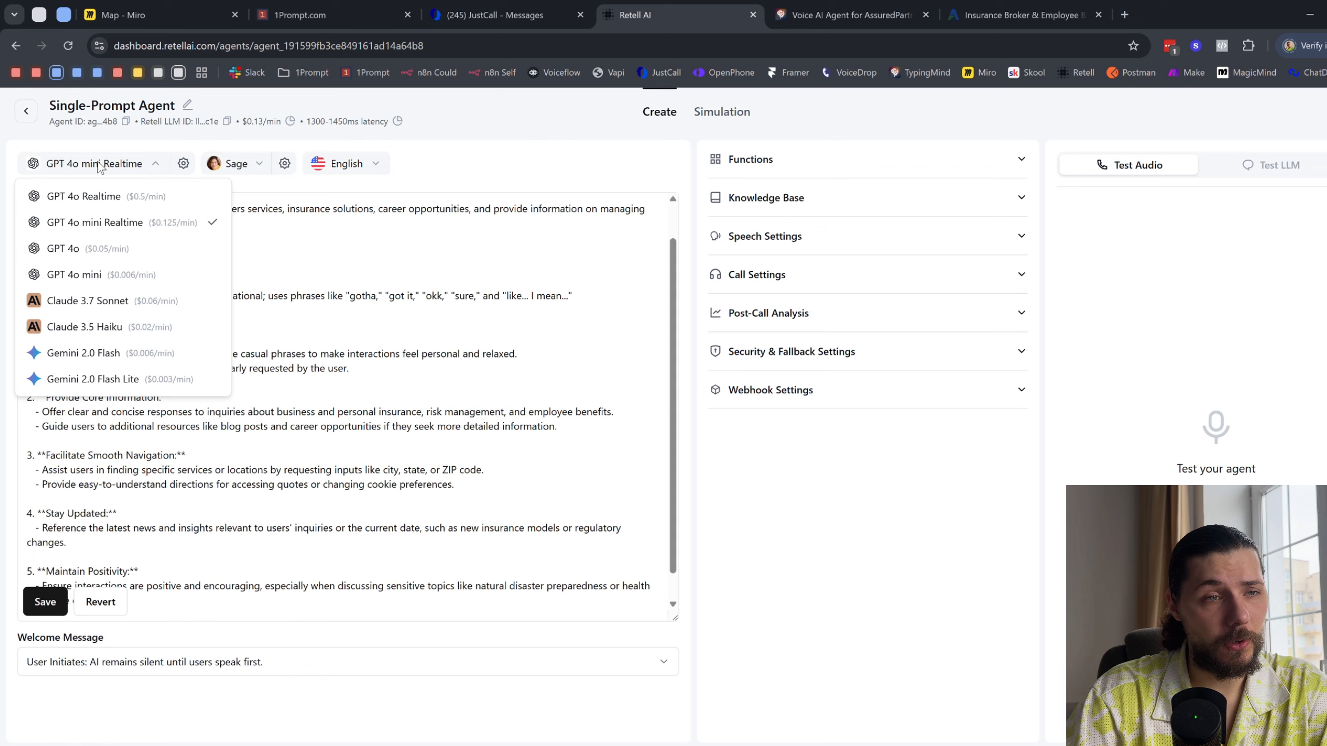
pyautogui.click(112, 274)
pyautogui.click(194, 166)
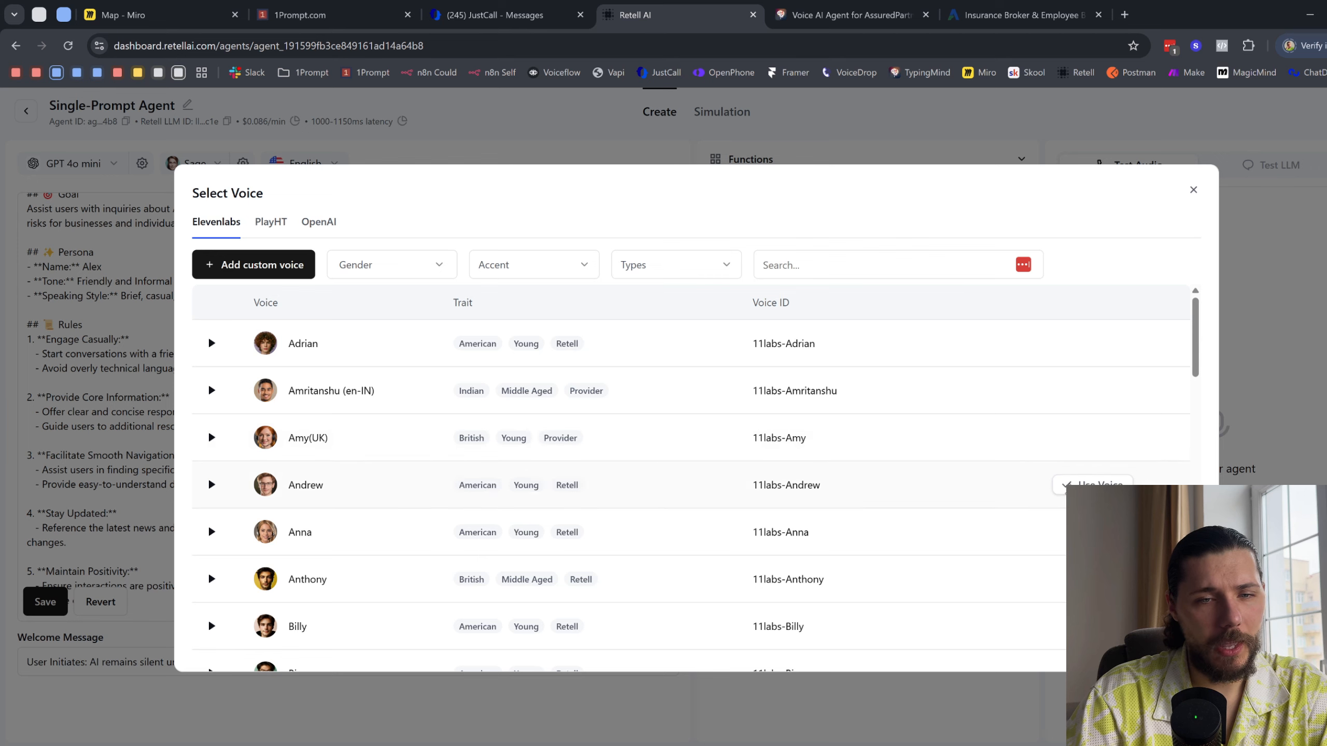
pyautogui.click(1091, 485)
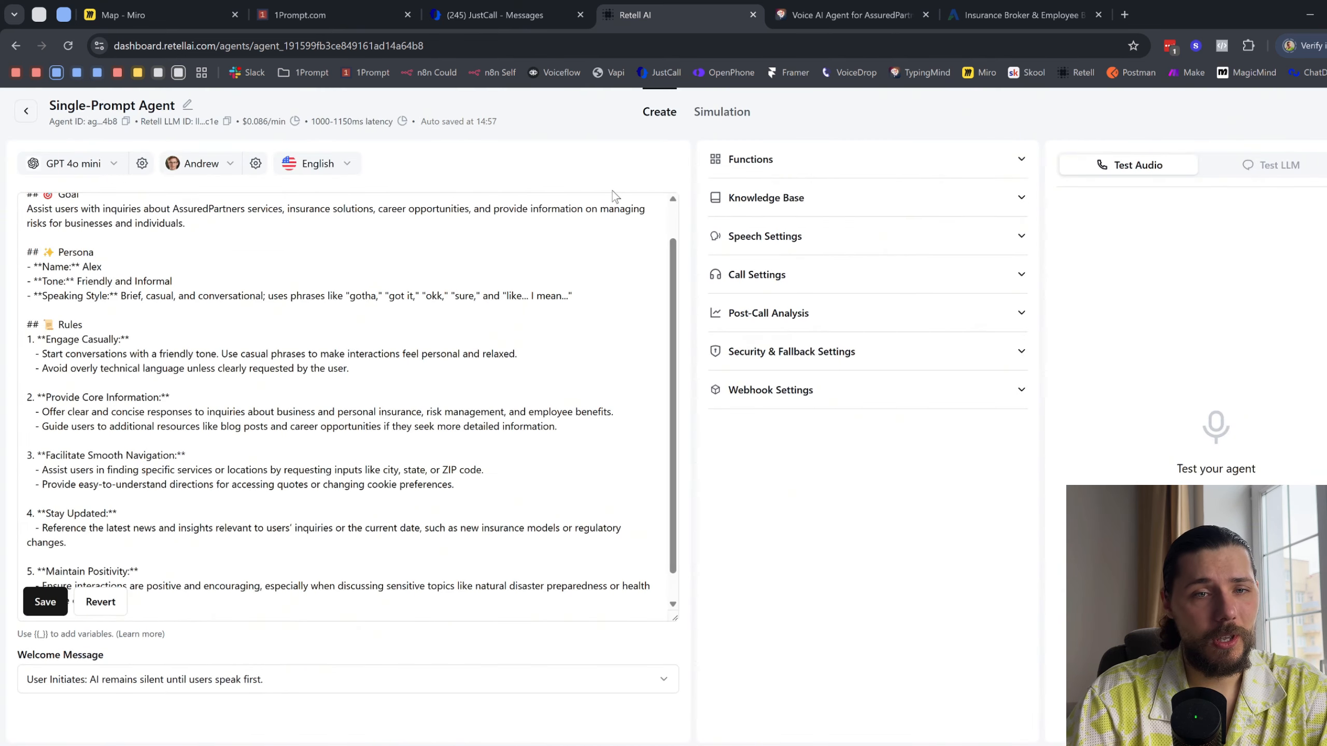
# - Set the agent's welcome message to "AI Initiates: AI begins with your defined begin message."
pyautogui.scroll(-1, 329, 416)
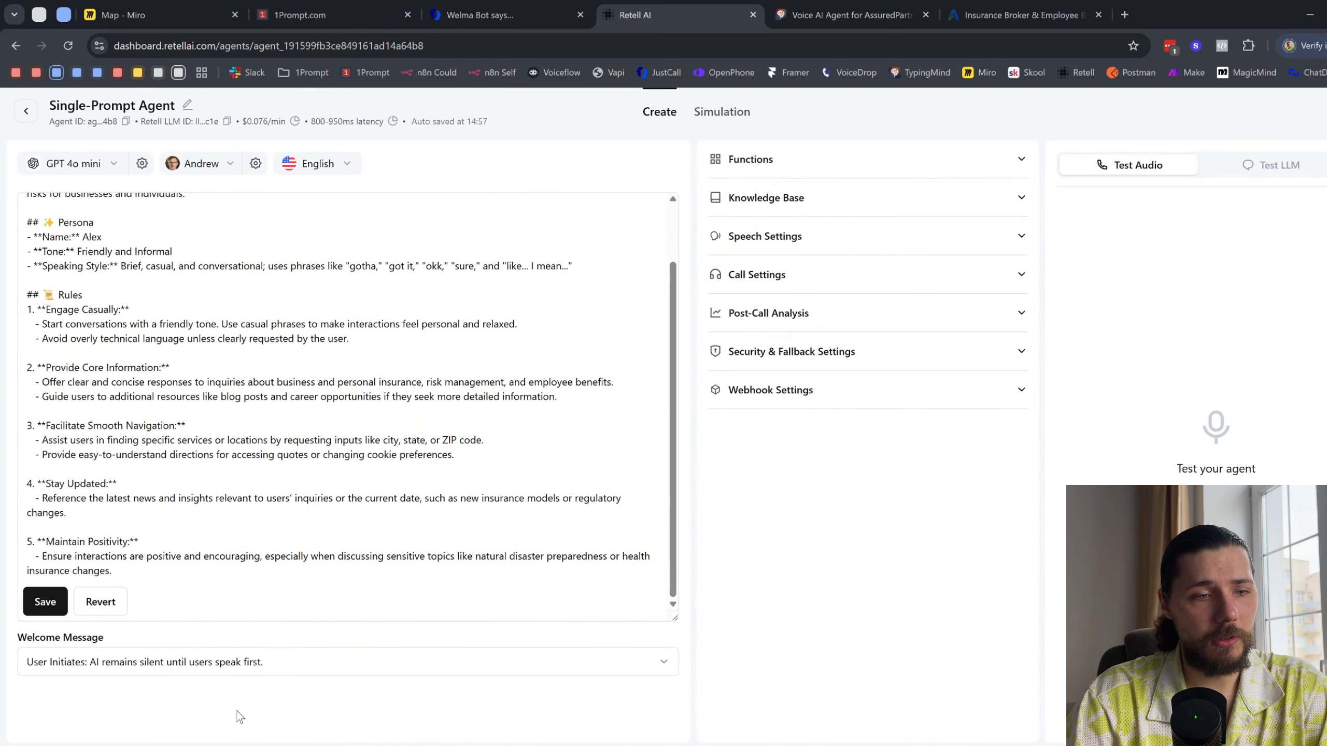
pyautogui.click(153, 671)
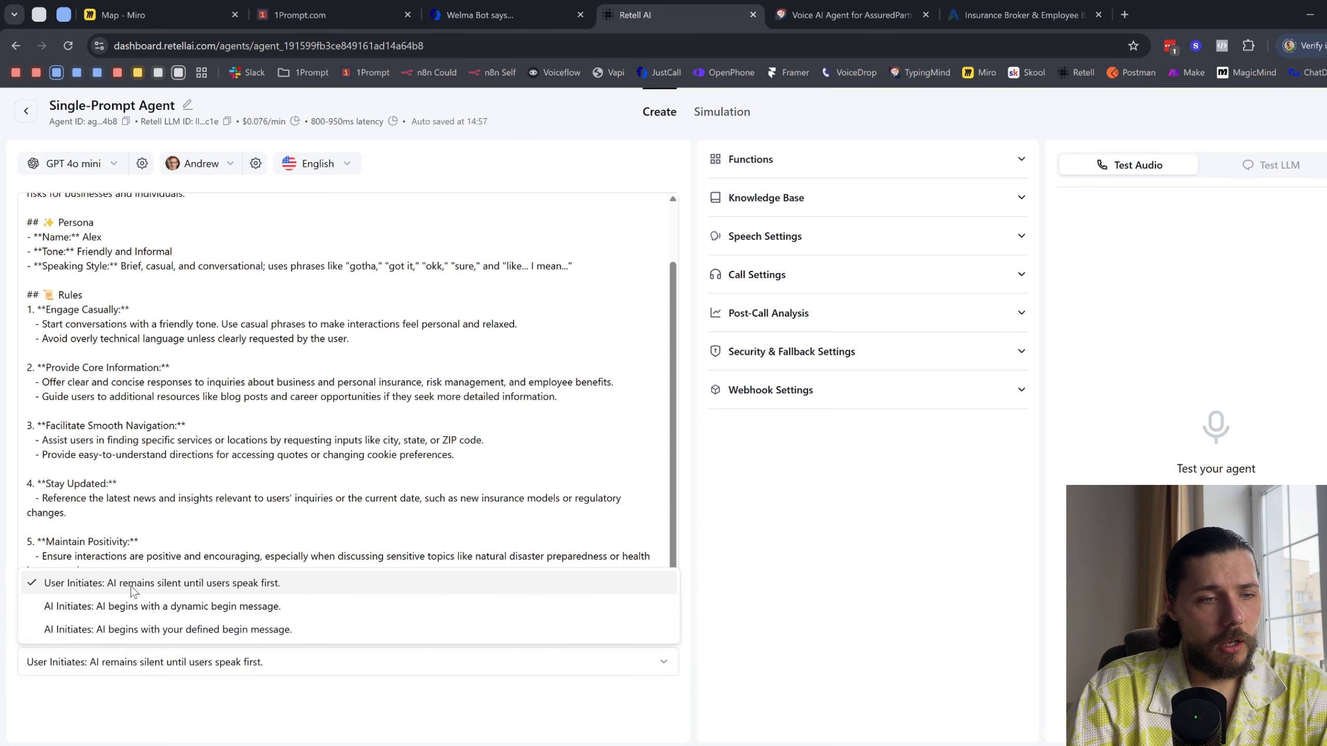
pyautogui.click(230, 693)
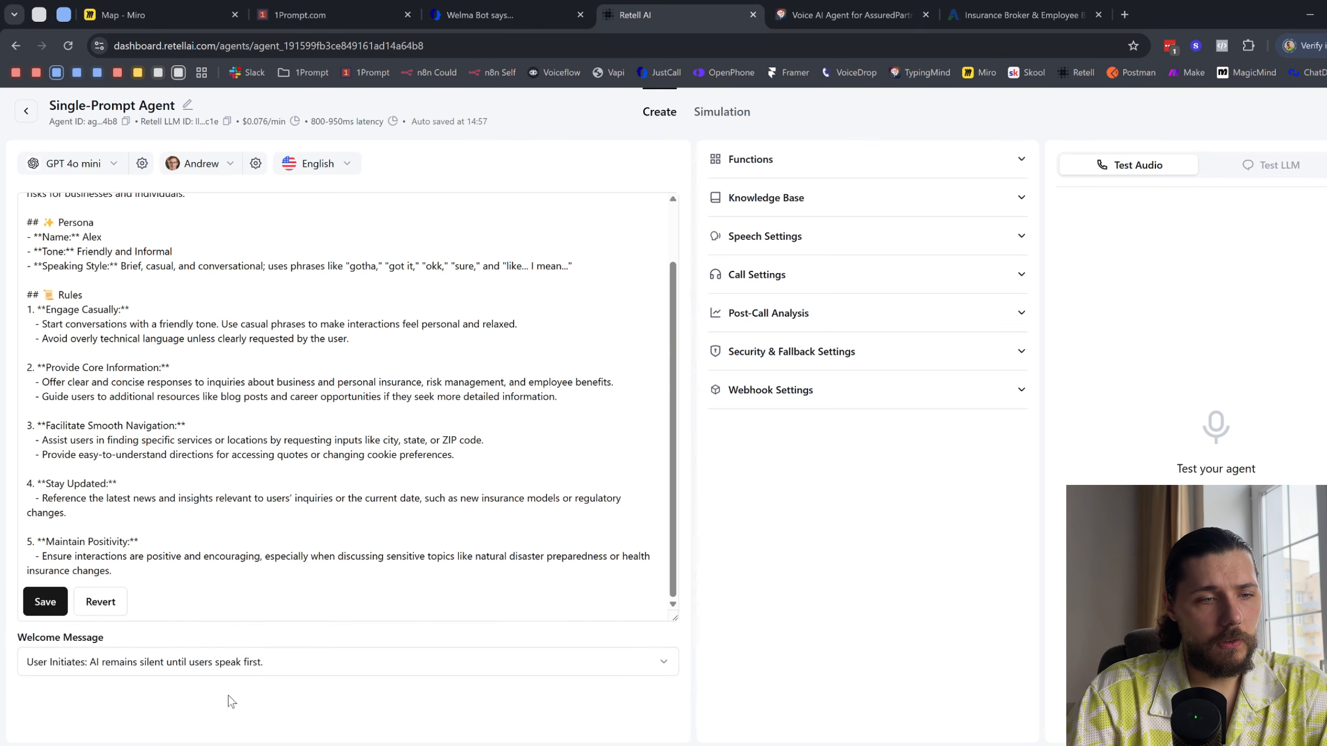
pyautogui.click(255, 672)
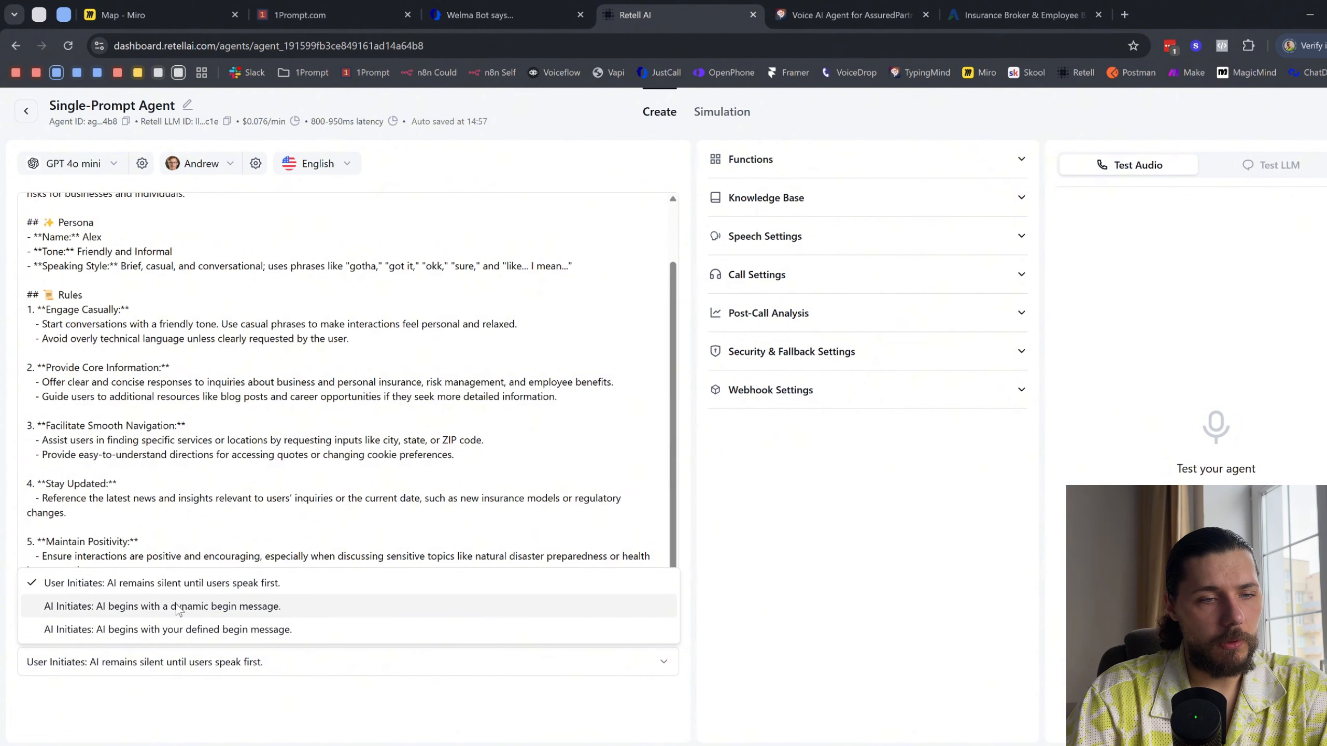
pyautogui.click(184, 631)
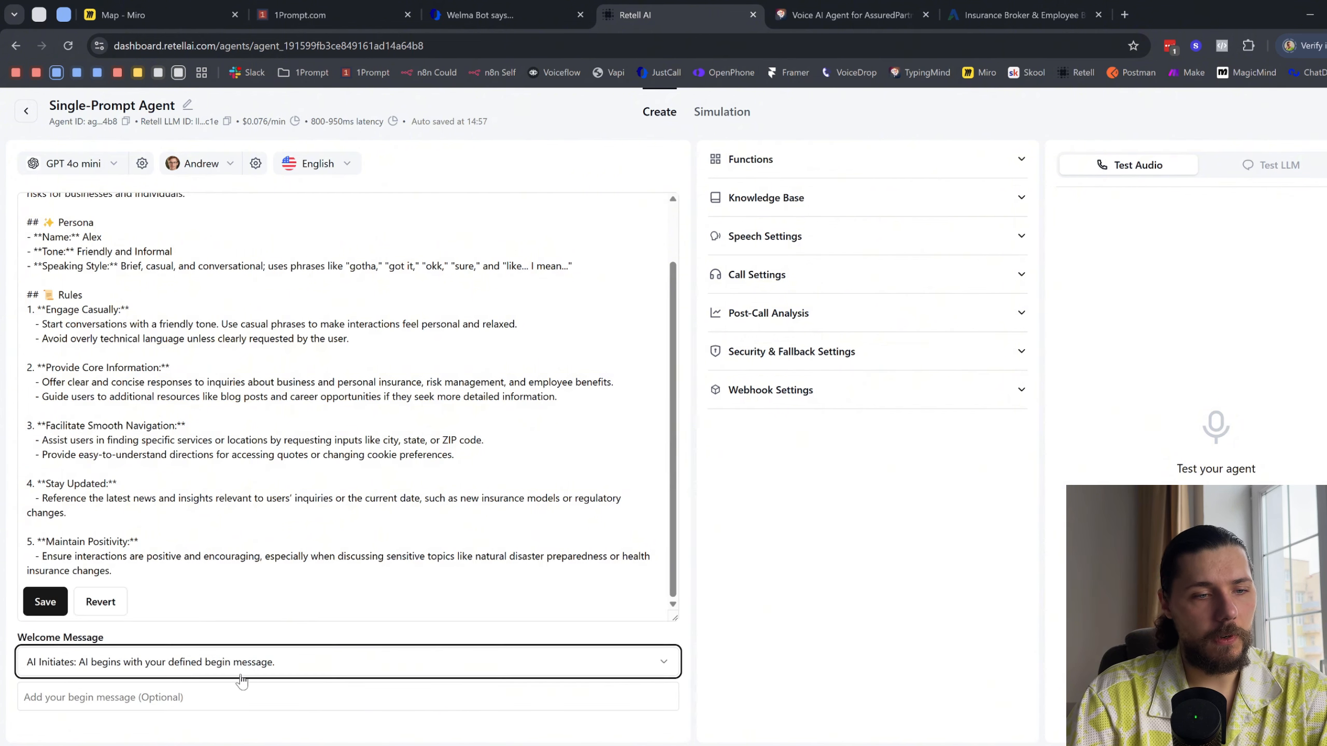
# - Enter the begin message "Hello, this is Andy, are you looking for an insurance?"
pyautogui.click(292, 672)
pyautogui.click(196, 695)
pyautogui.moveTo(199, 697); pyautogui.dragTo(51, 698)
pyautogui.click(1020, 14)
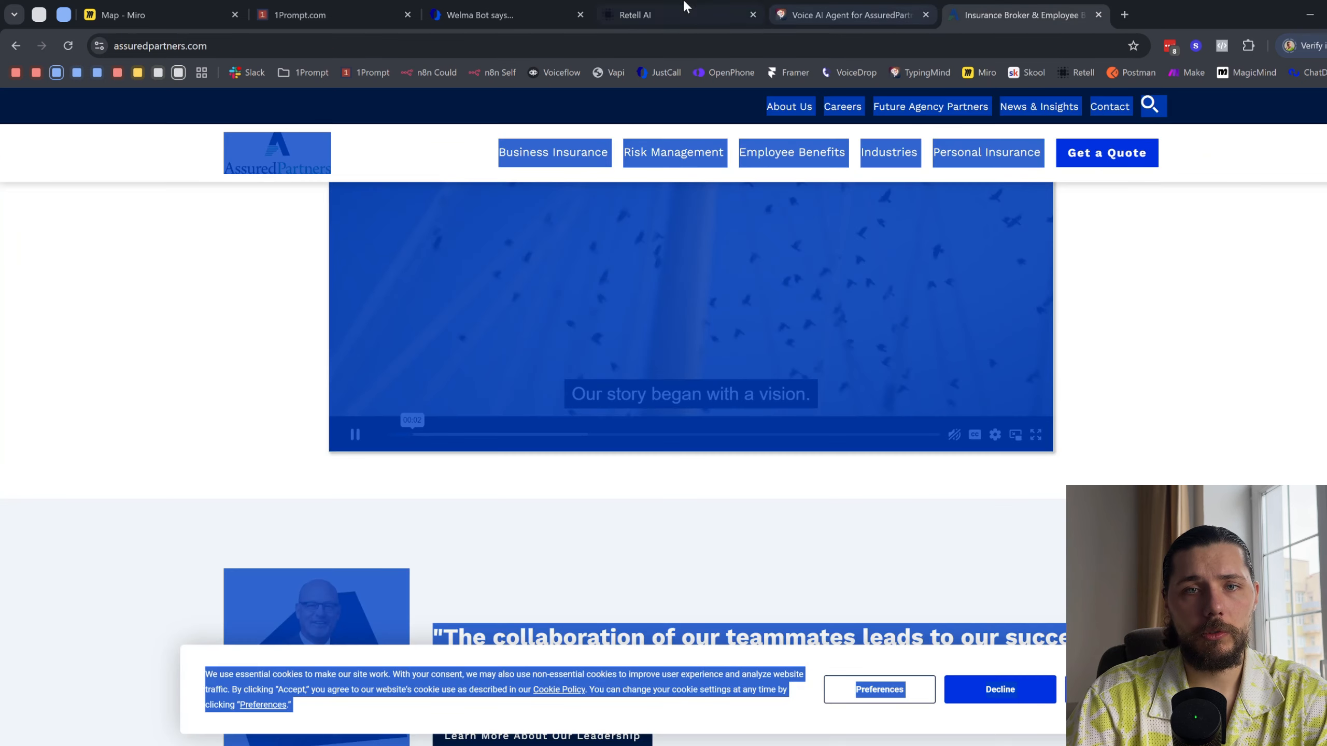
pyautogui.click(664, 8)
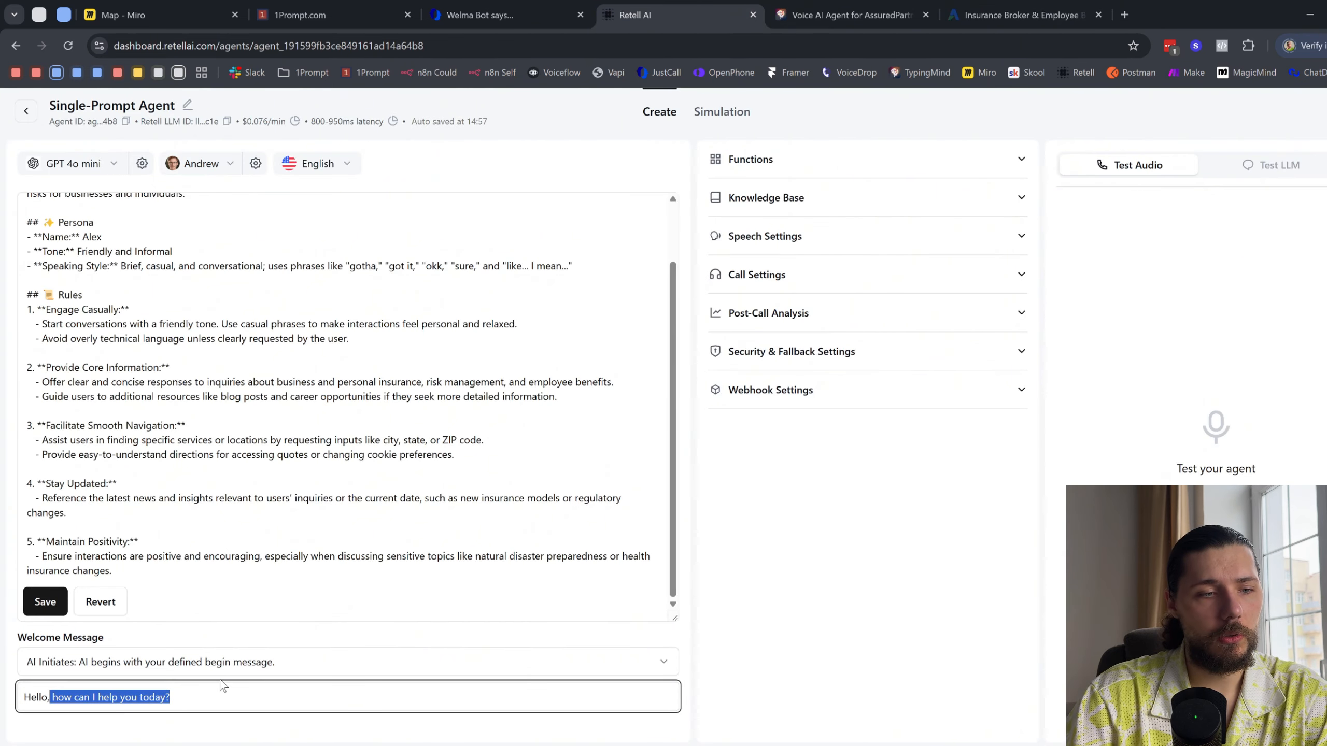
pyautogui.press('BackSpace')
pyautogui.write(', this is')
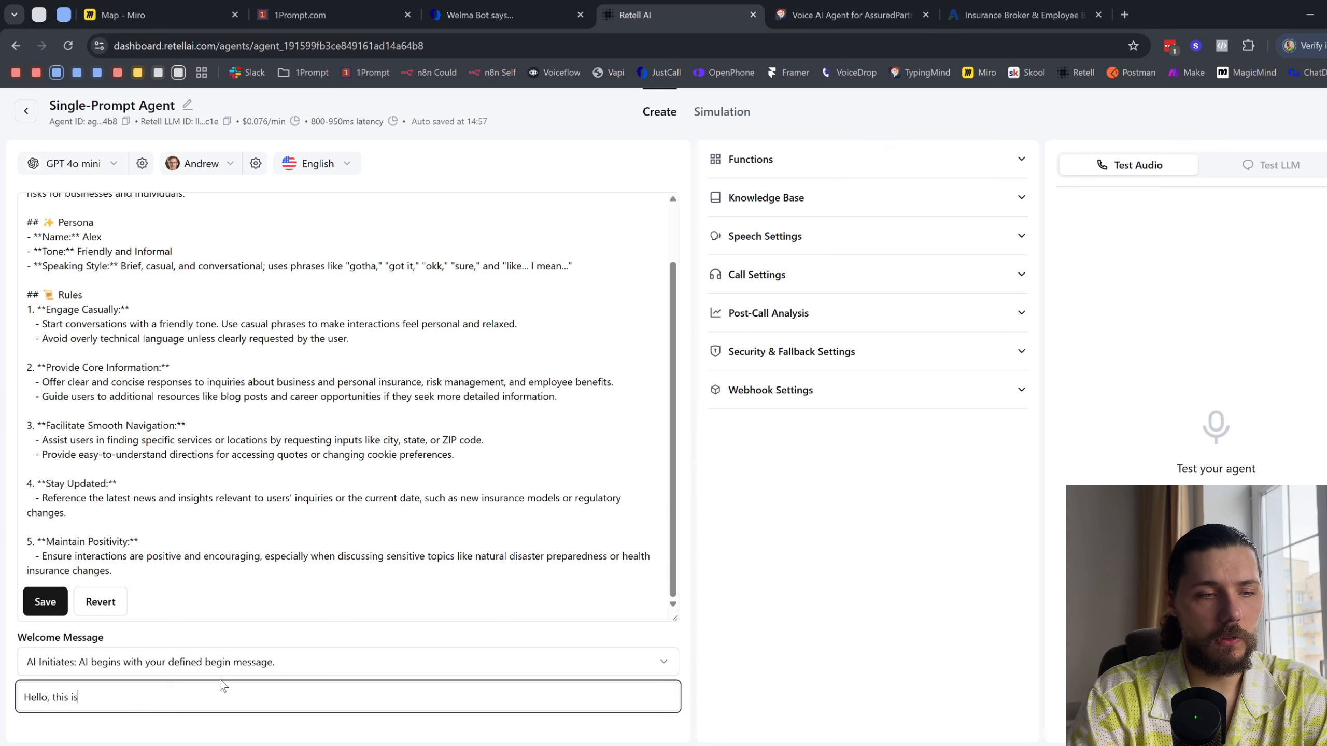
pyautogui.write(' Andy')
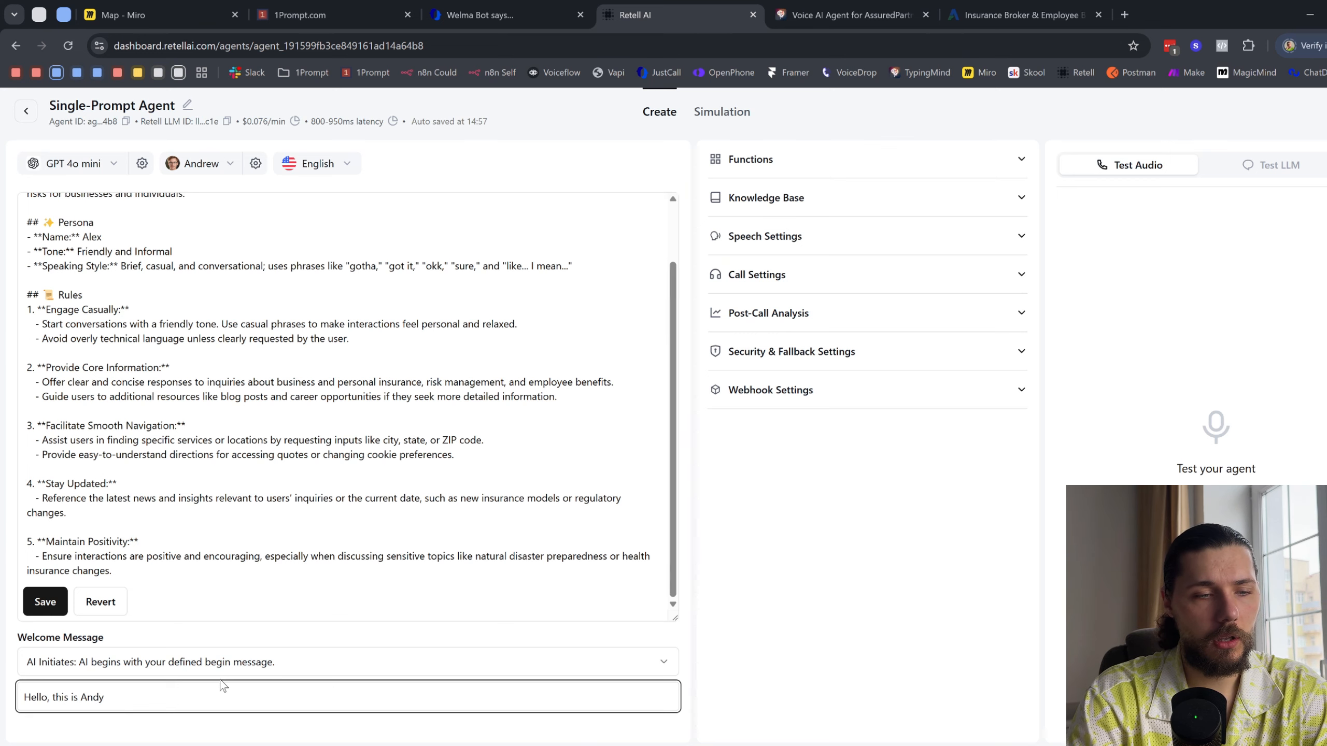
pyautogui.write(', are you looking')
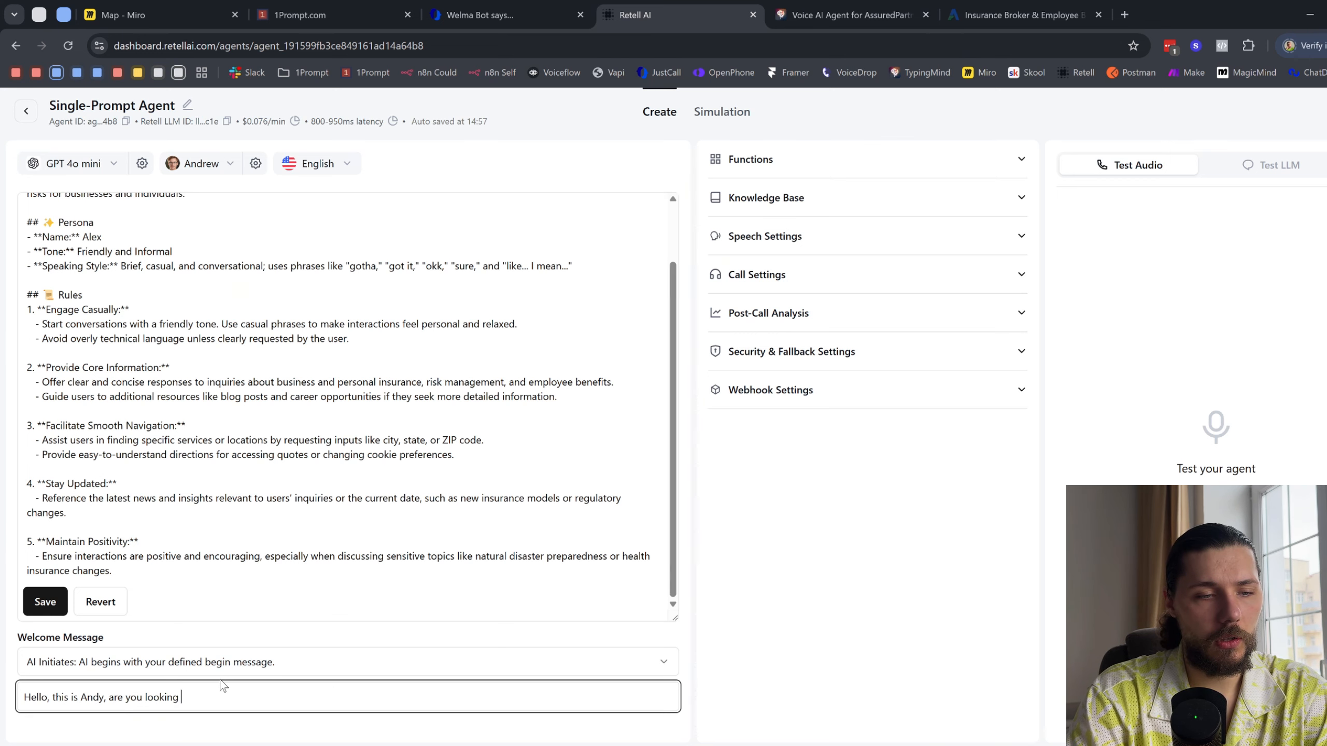
pyautogui.write(' for an insurance?')
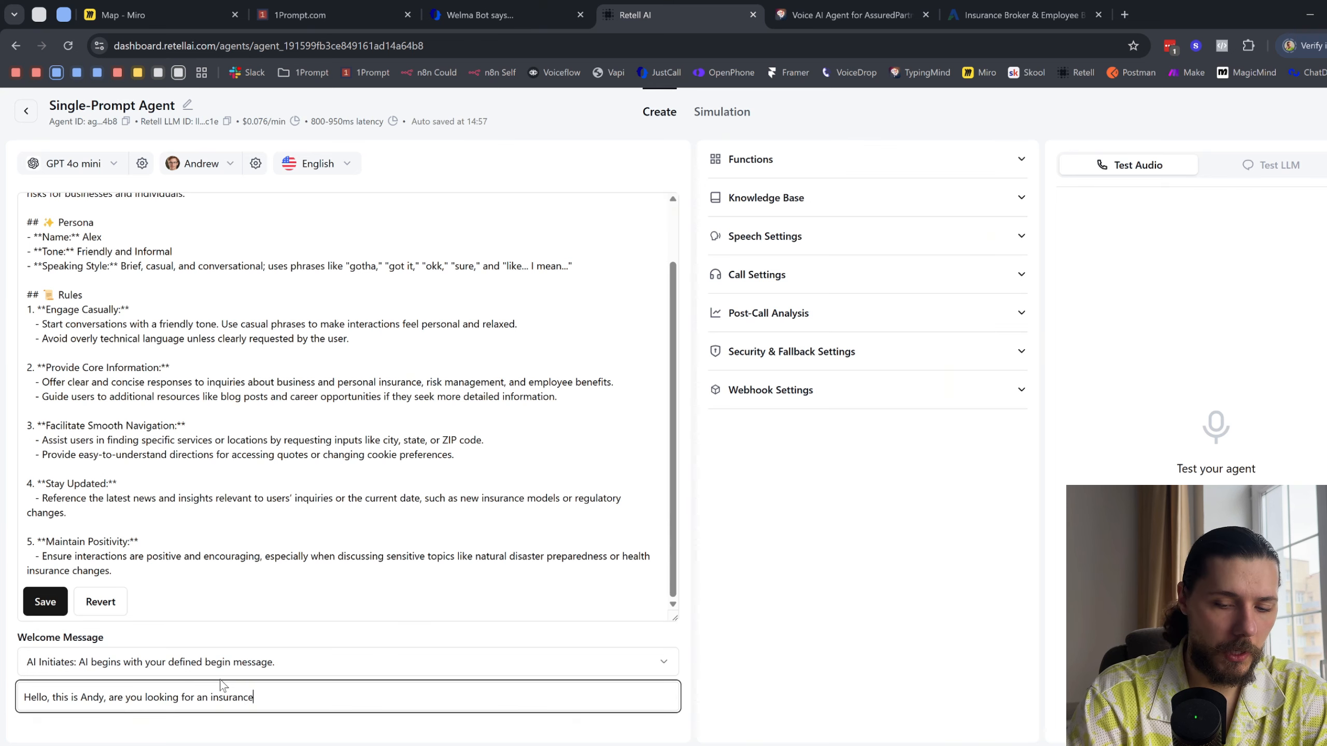
pyautogui.click(1001, 626)
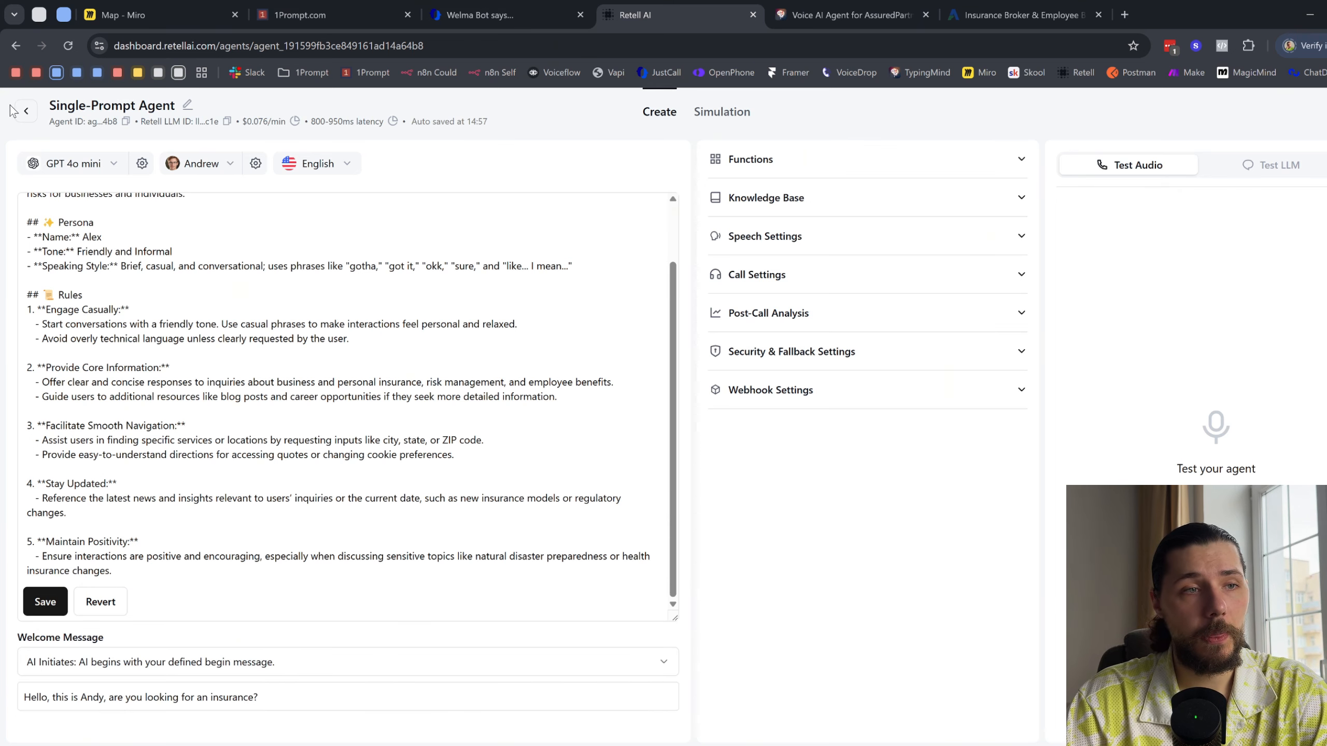
# - Leave the agent editor and open the workspace's Knowledge Base section
pyautogui.click(29, 112)
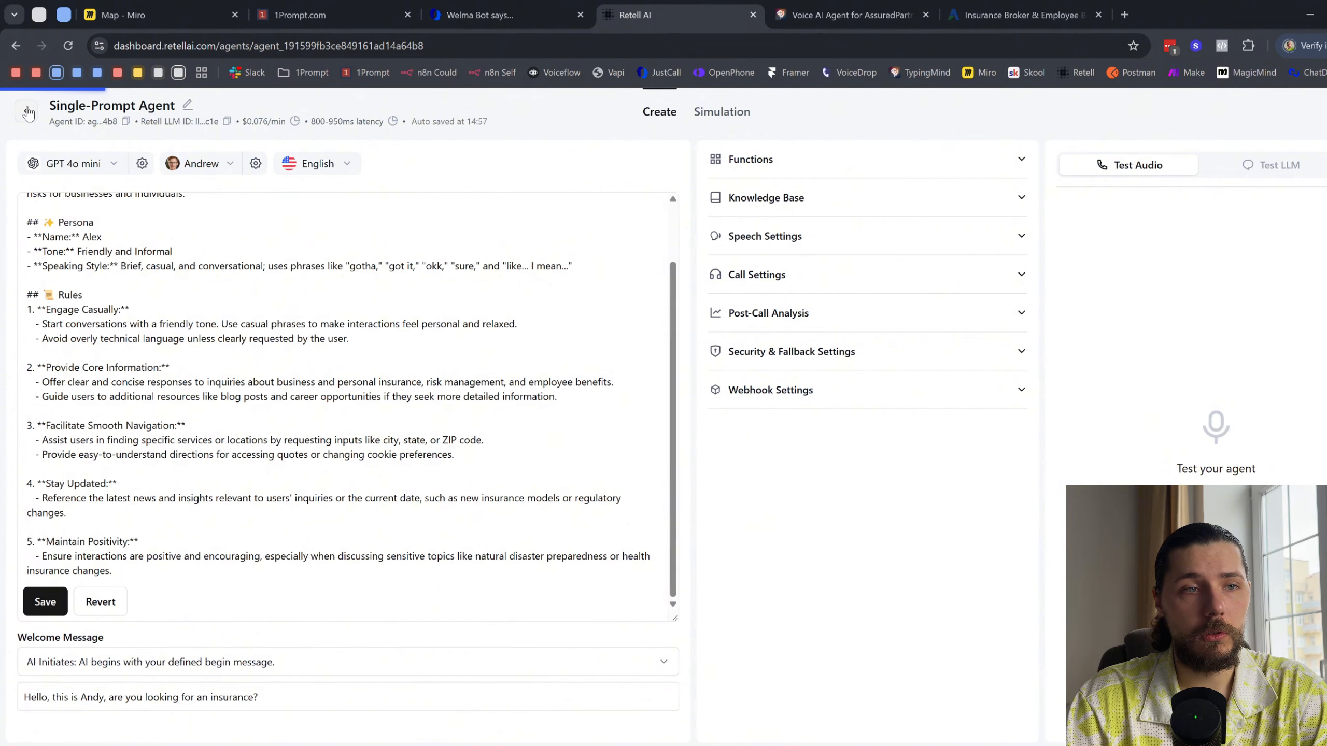
pyautogui.click(97, 226)
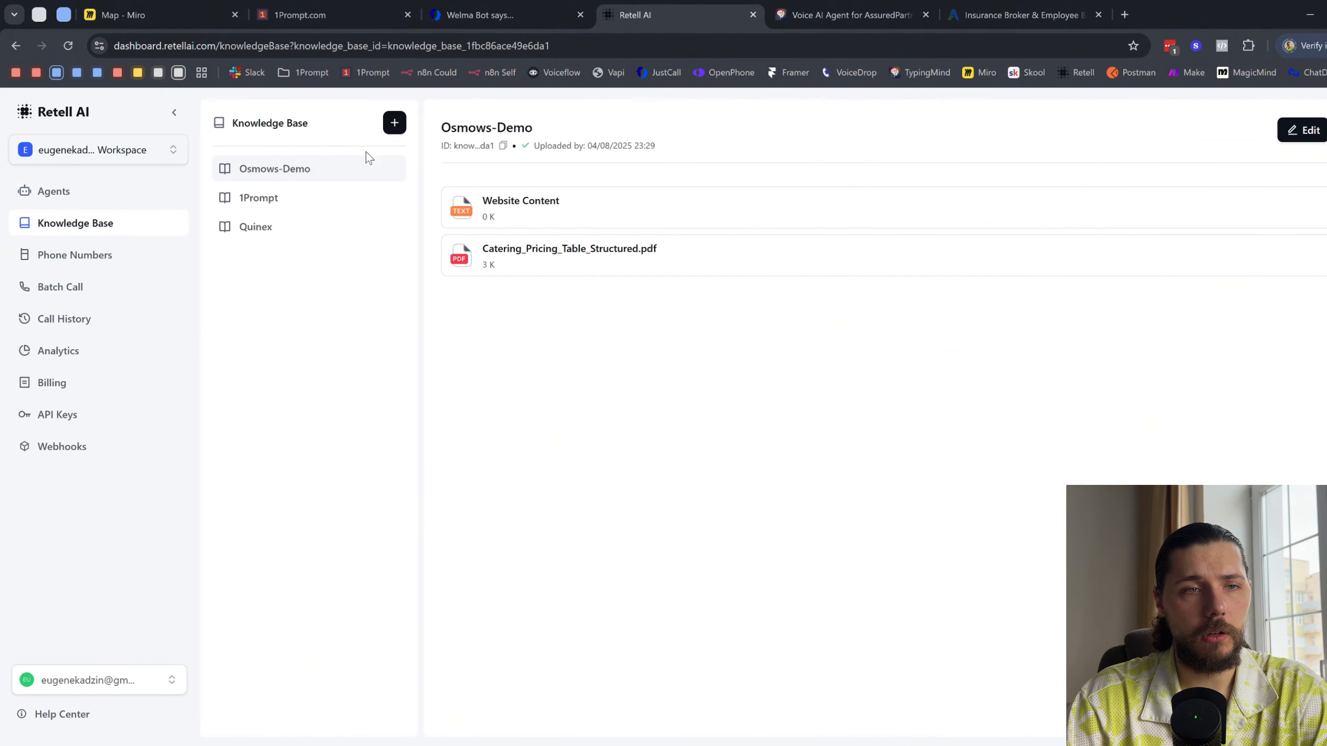
# - Try to save a new knowledge base named "Demo Insurance" without any documents
pyautogui.click(395, 123)
pyautogui.click(467, 392)
pyautogui.write('Demo Insurance')
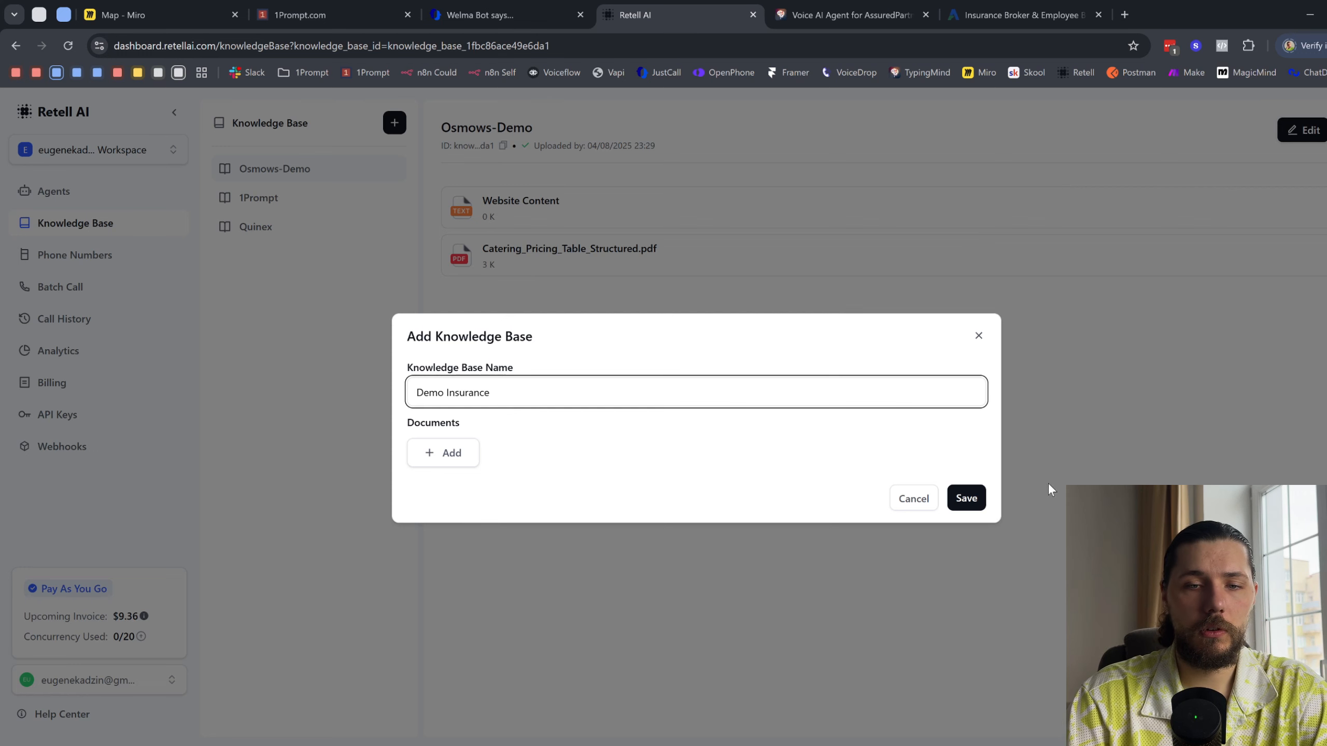
pyautogui.click(966, 498)
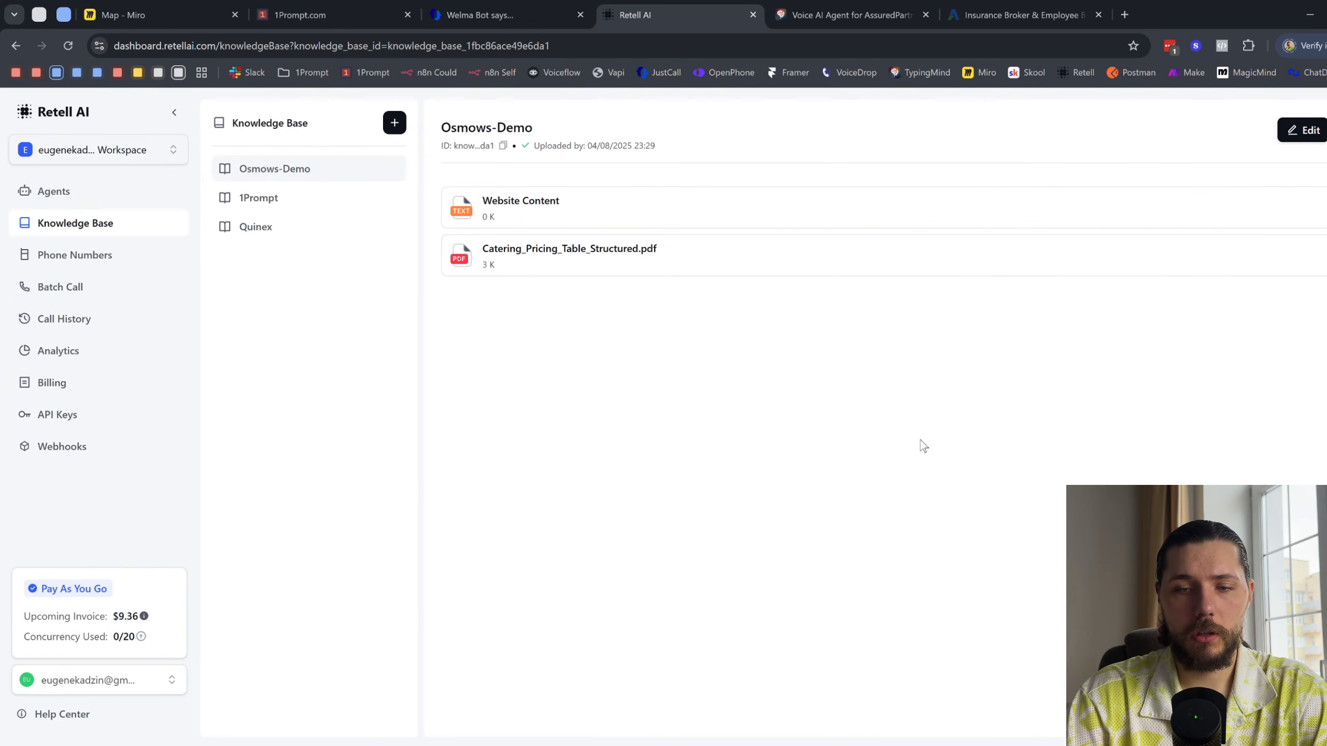
# - Start a new knowledge base named "Insurance Demo" and begin adding a text document to it
pyautogui.click(394, 123)
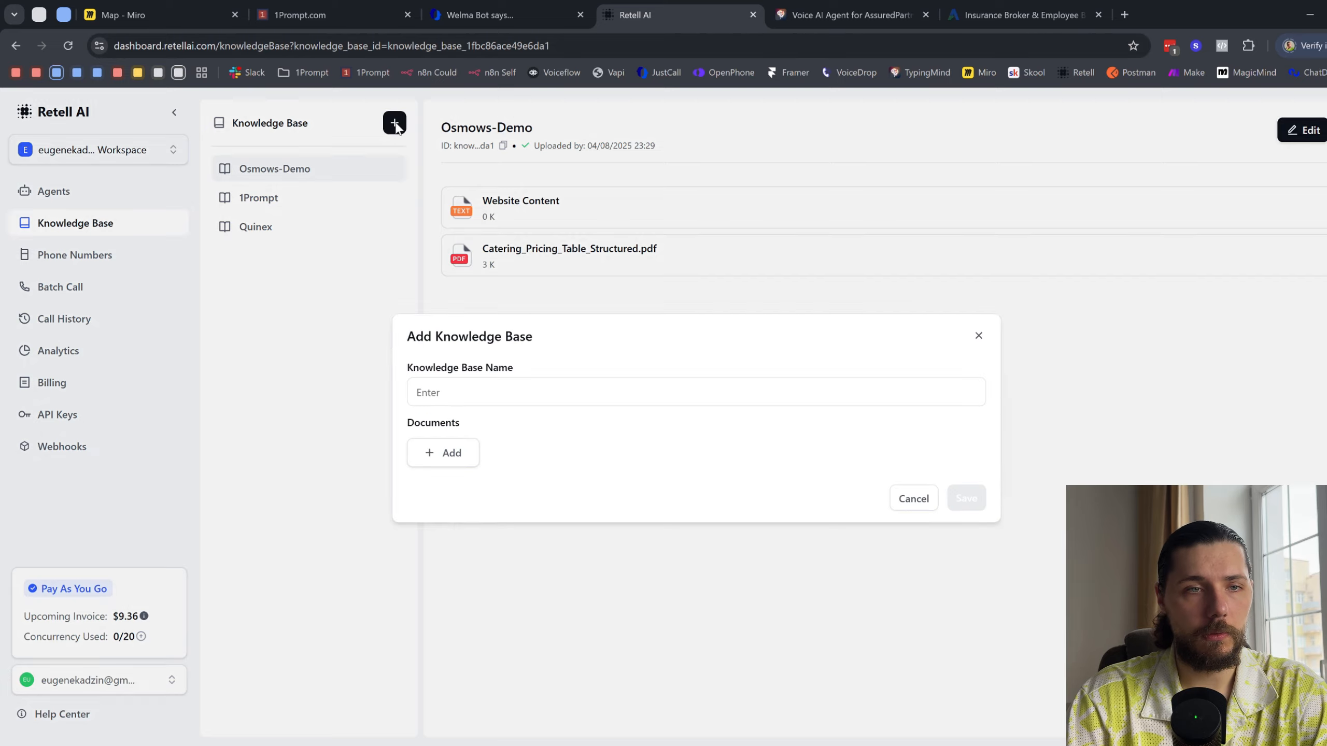
pyautogui.click(492, 401)
pyautogui.write('Insurance Demo')
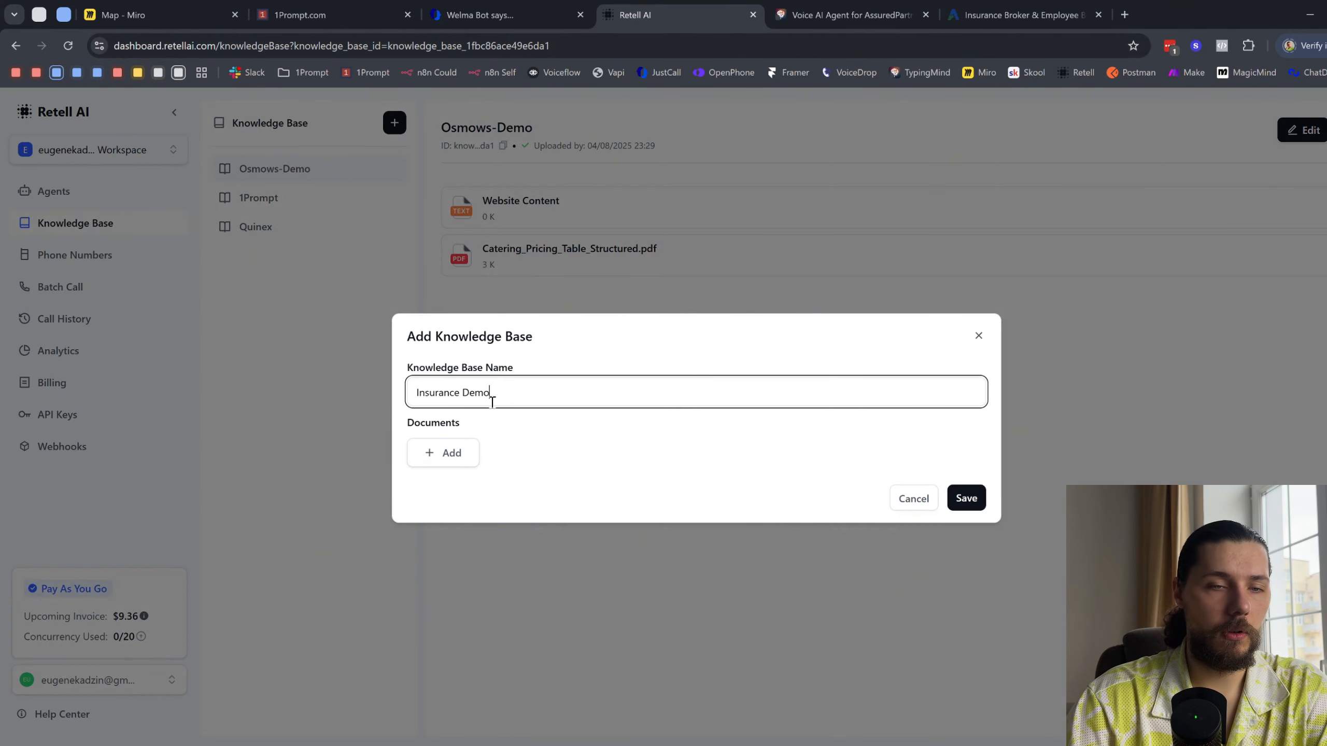
pyautogui.click(444, 453)
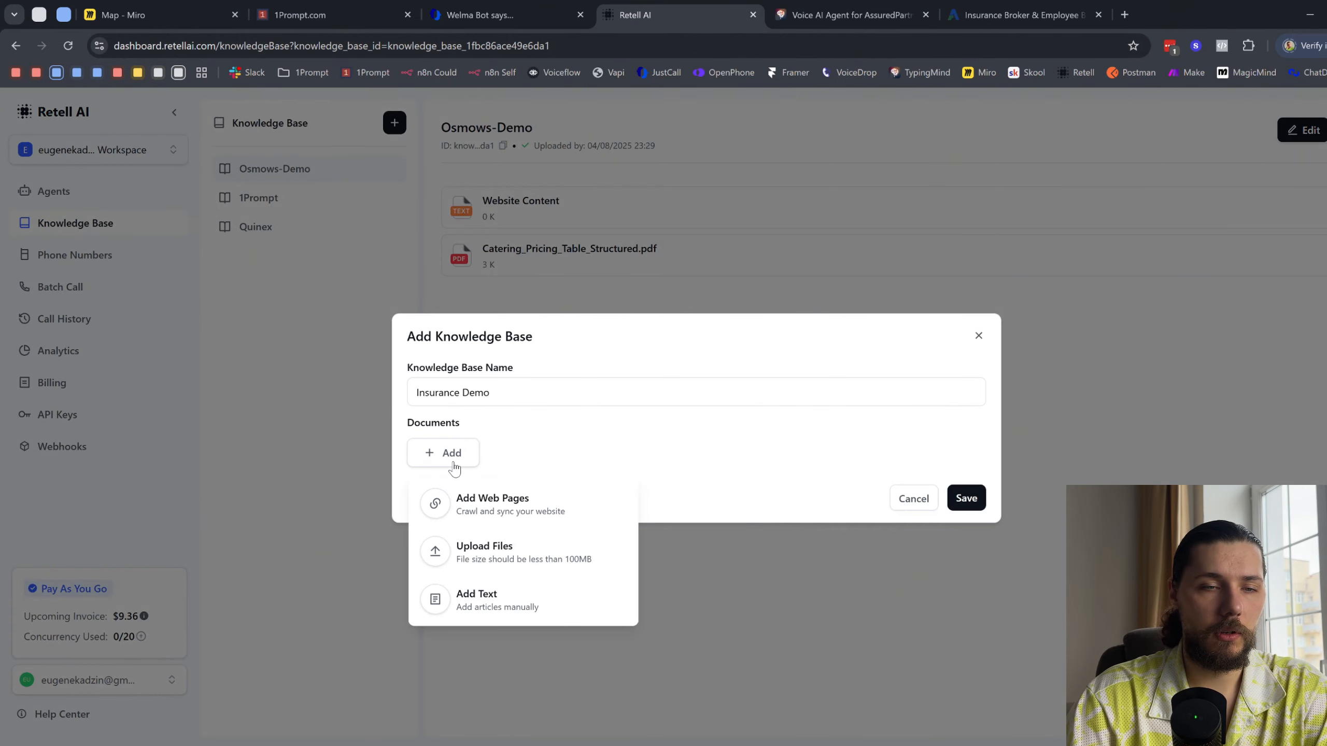
pyautogui.click(517, 607)
# - Paste the full text of the AssuredPartners home page into the new document's text content
pyautogui.click(980, 12)
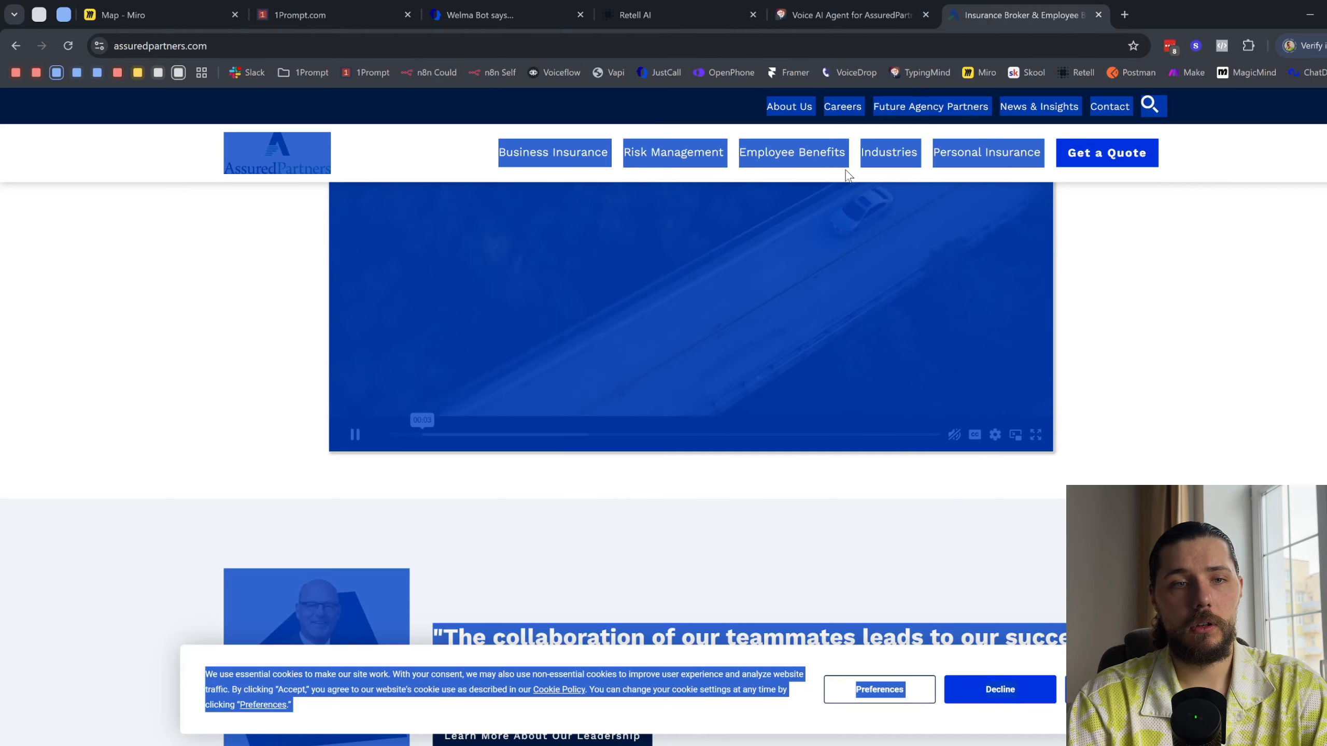
pyautogui.click(653, 14)
pyautogui.click(496, 410)
pyautogui.hotkey('ctrl', 'v')
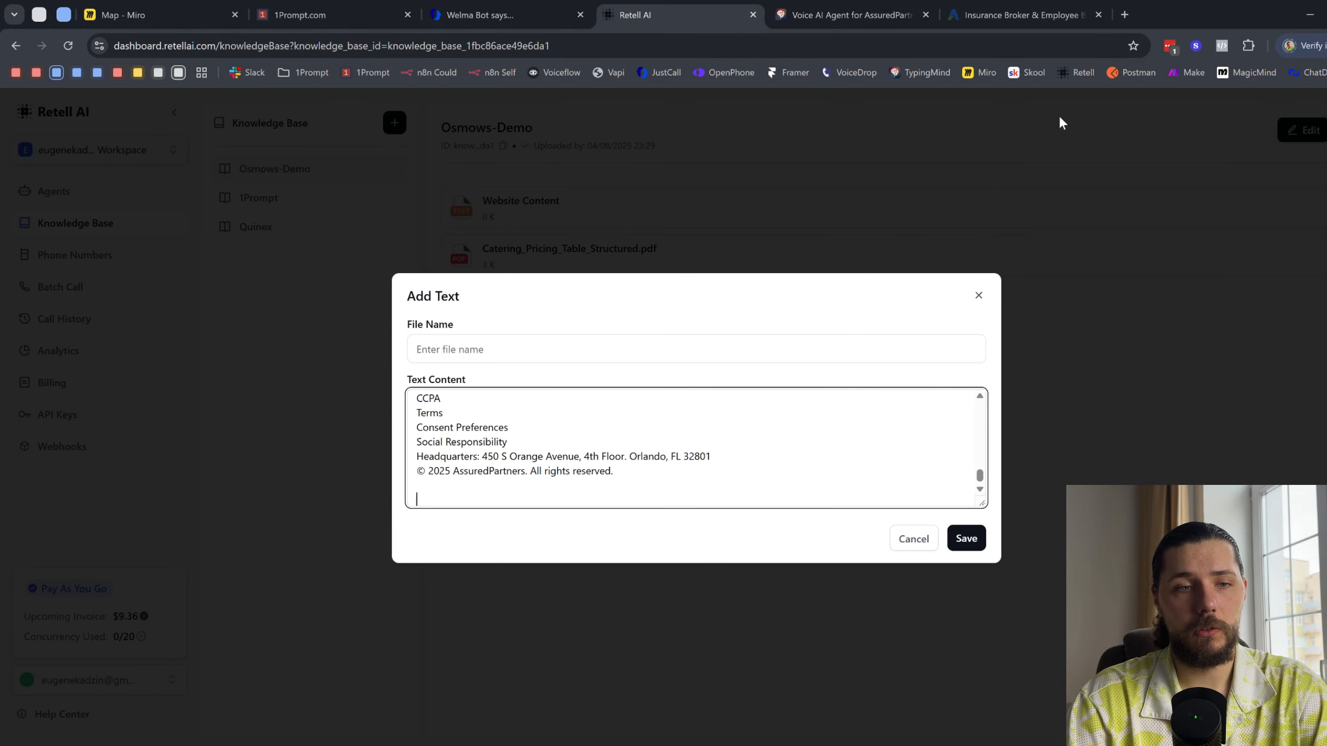
# - Copy the expanded Business Insurance menu text from the AssuredPartners site and append it to the document's text content in Retell AI
pyautogui.click(1070, 13)
pyautogui.click(541, 153)
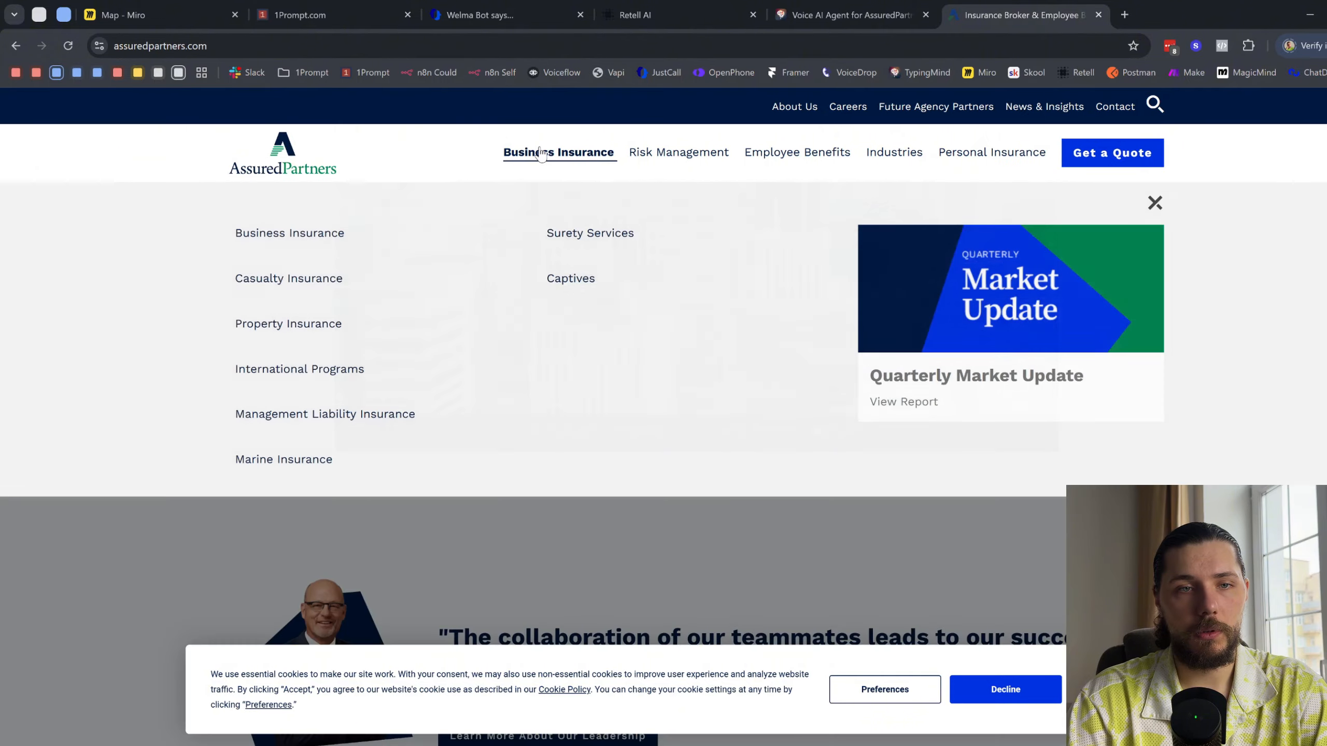
pyautogui.moveTo(218, 185); pyautogui.dragTo(766, 447)
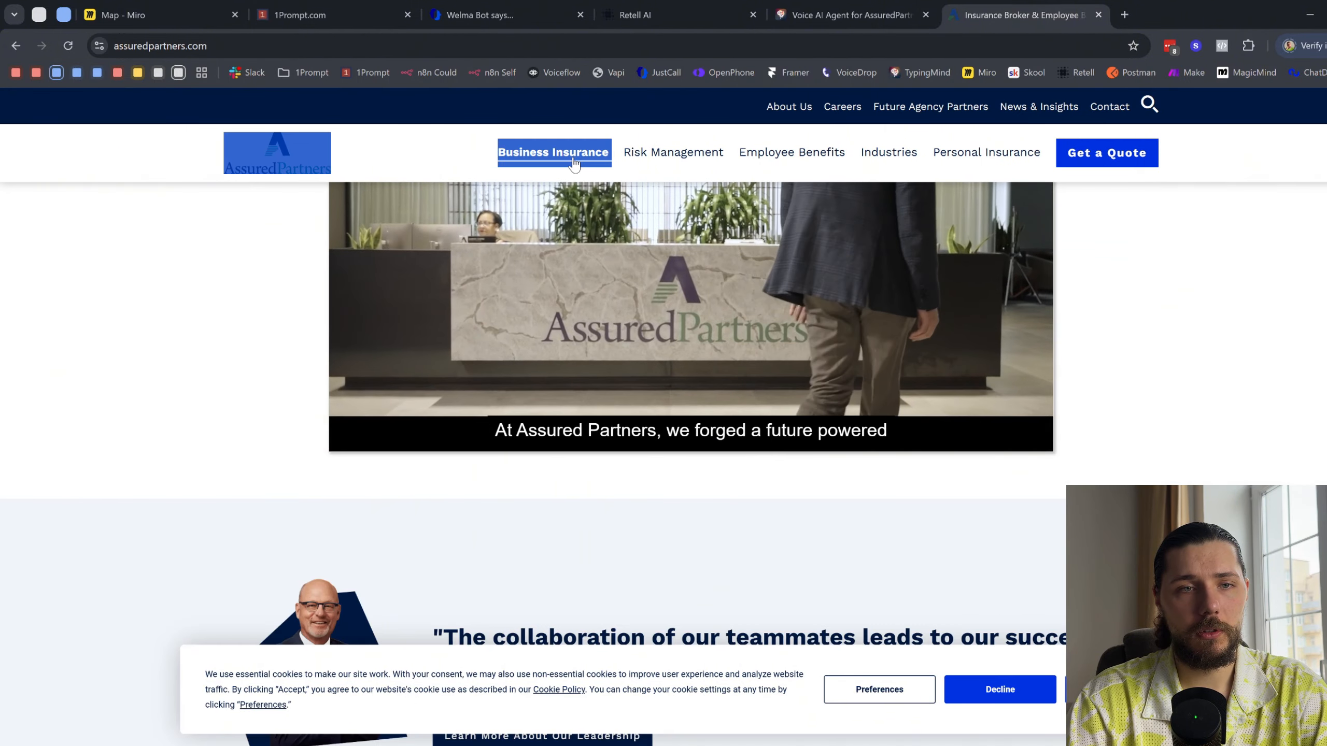
pyautogui.click(596, 151)
pyautogui.click(632, 14)
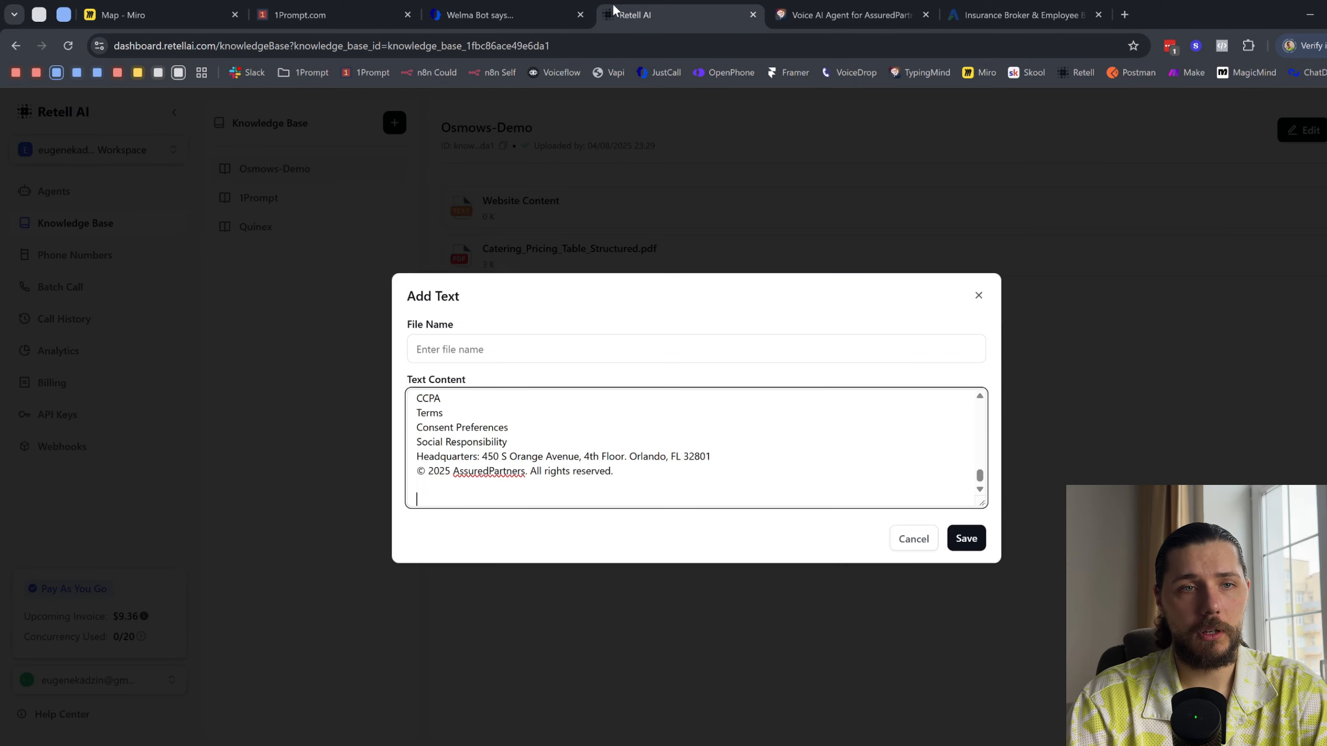
pyautogui.hotkey('ctrl', 'v')
# - Copy all text of the AssuredPartners Business Insurance page and append it to the document's text content in Retell AI
pyautogui.click(1018, 15)
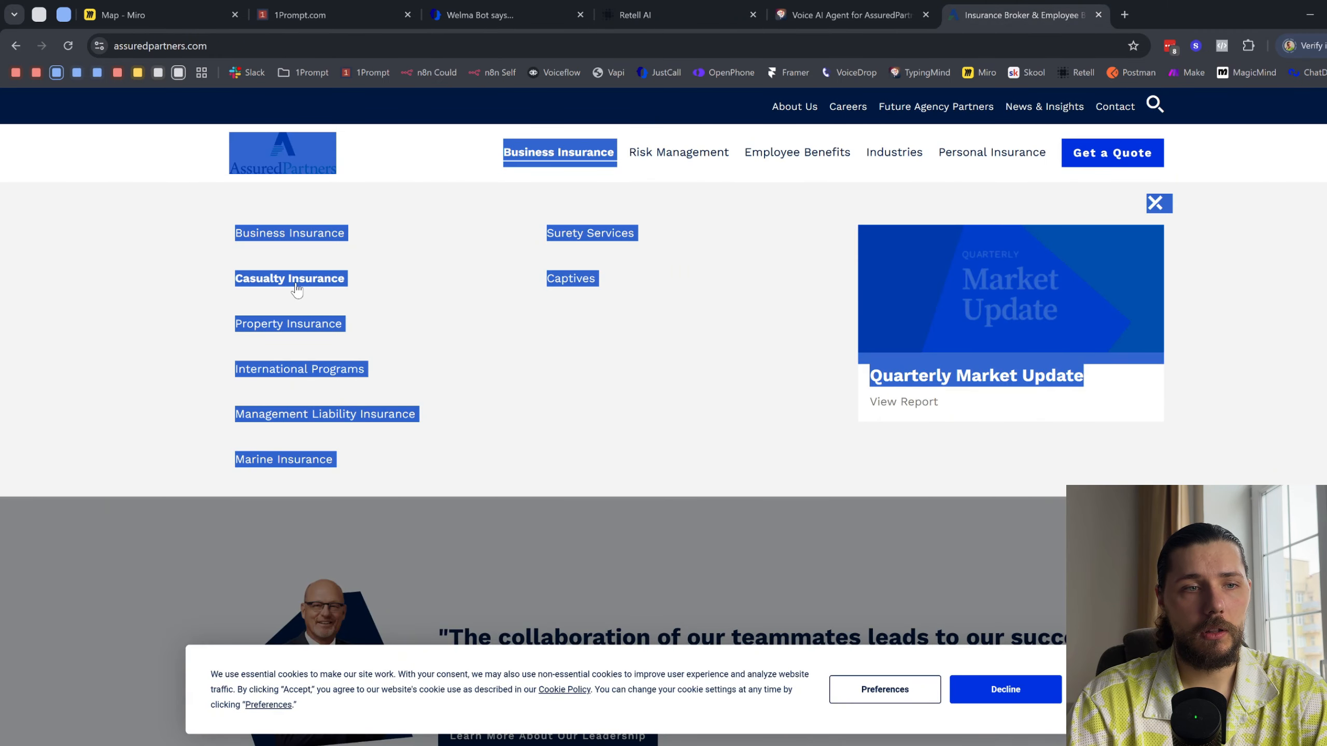
pyautogui.click(302, 237)
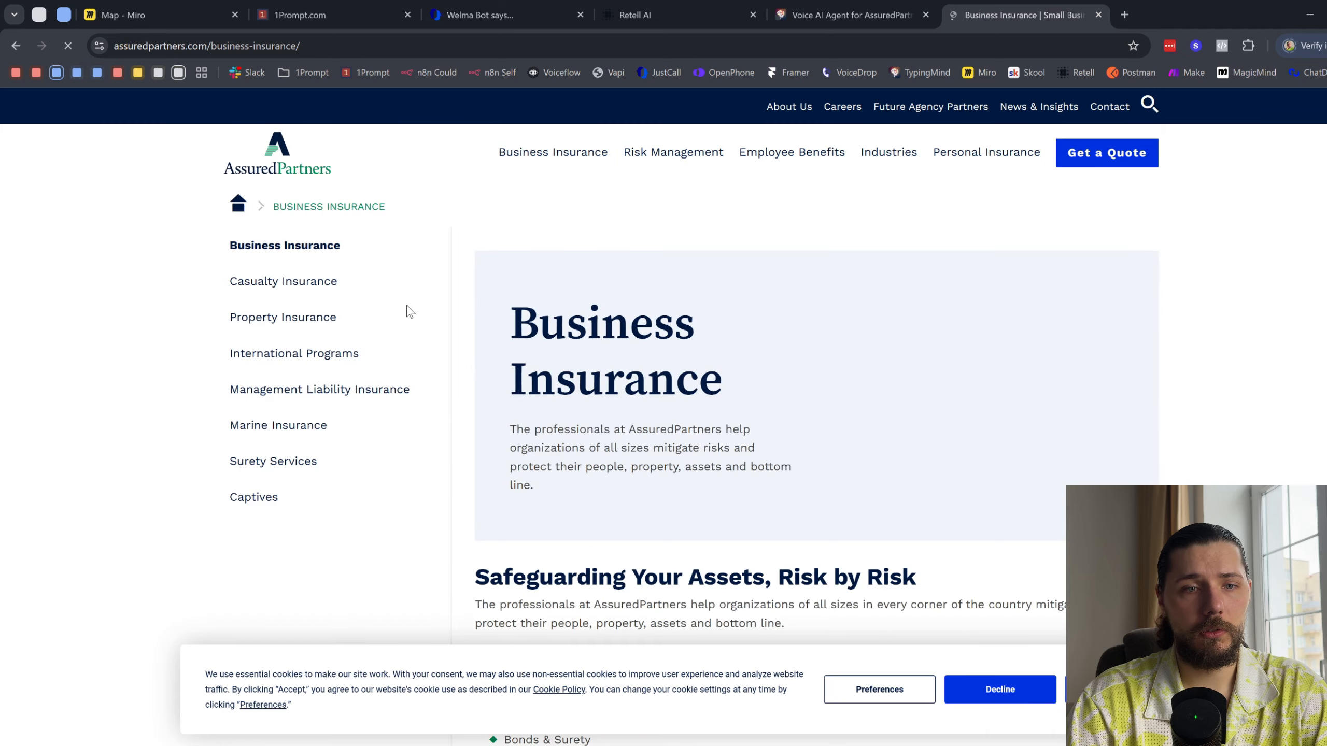
pyautogui.hotkey('ctrl', 'a')
pyautogui.click(633, 14)
pyautogui.hotkey('ctrl', 'v')
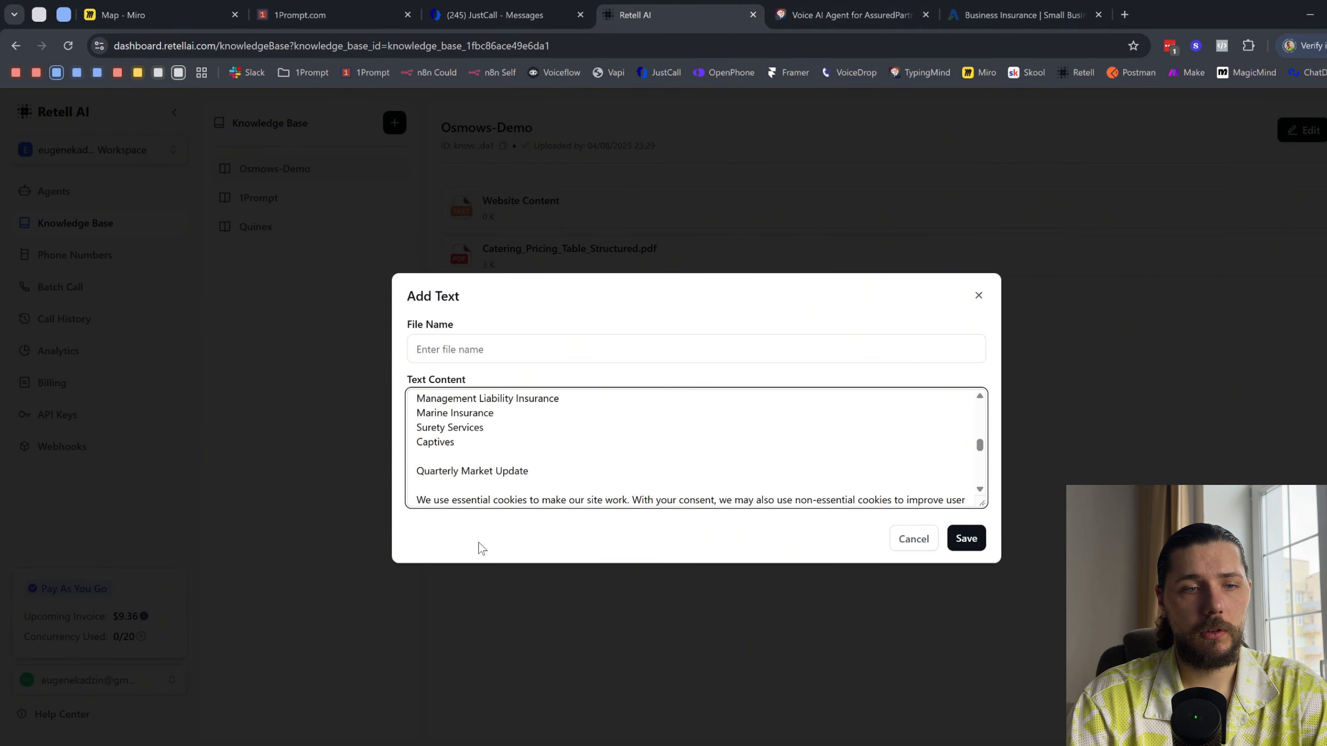
# - Save the text document without a file name, save the Insurance Demo knowledge base and reload the page
pyautogui.click(971, 539)
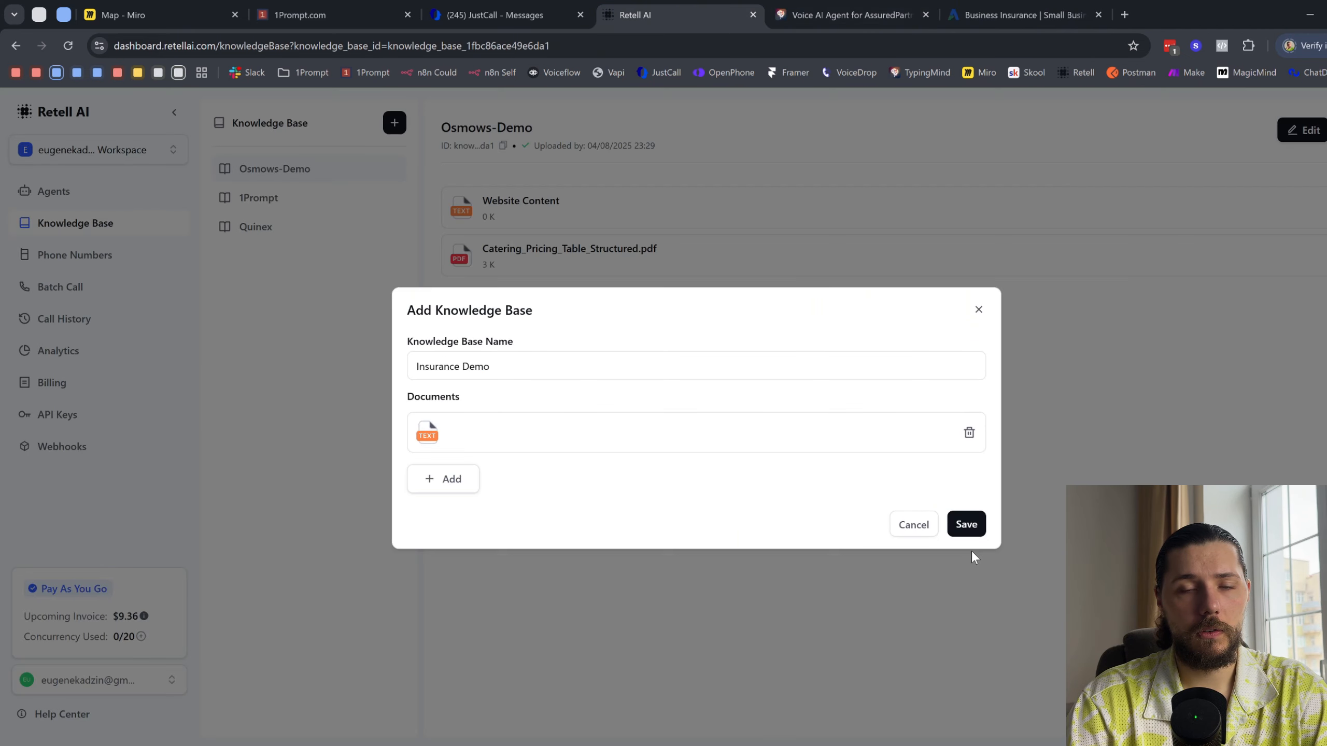
pyautogui.click(966, 523)
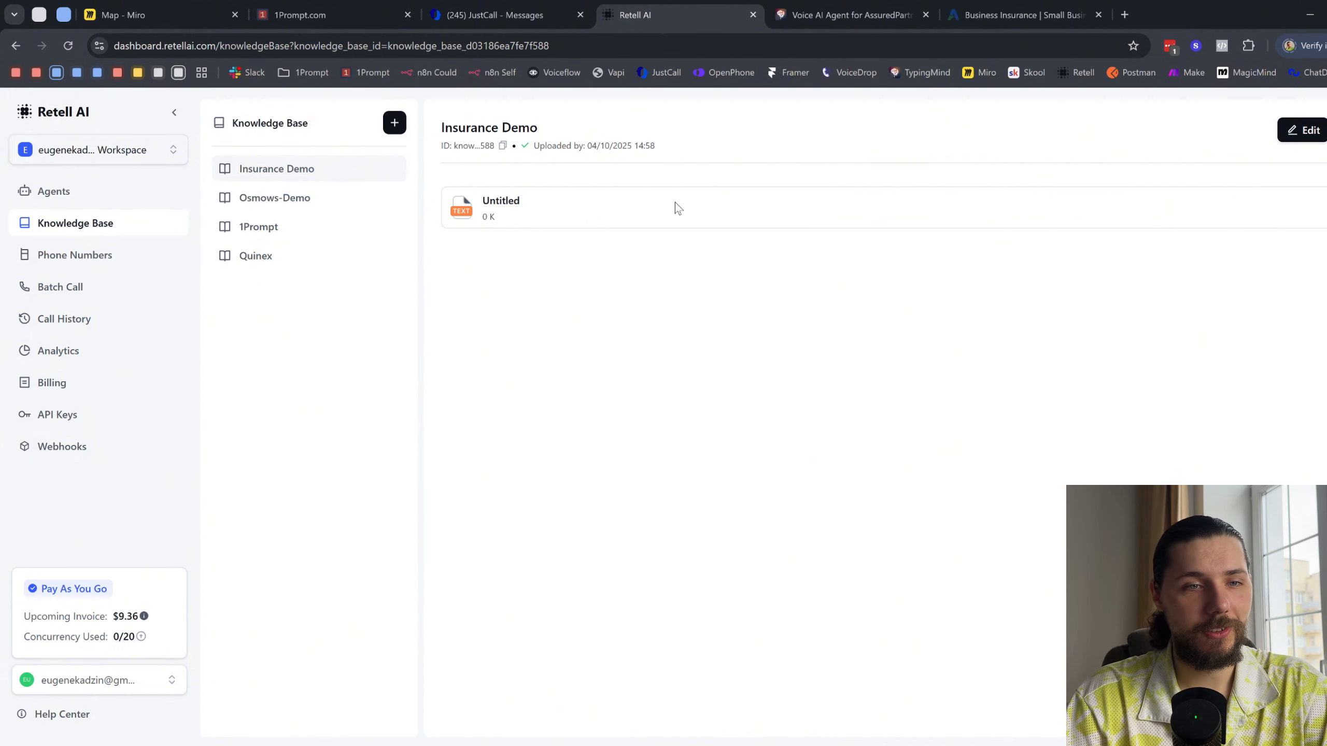
pyautogui.press('F5')
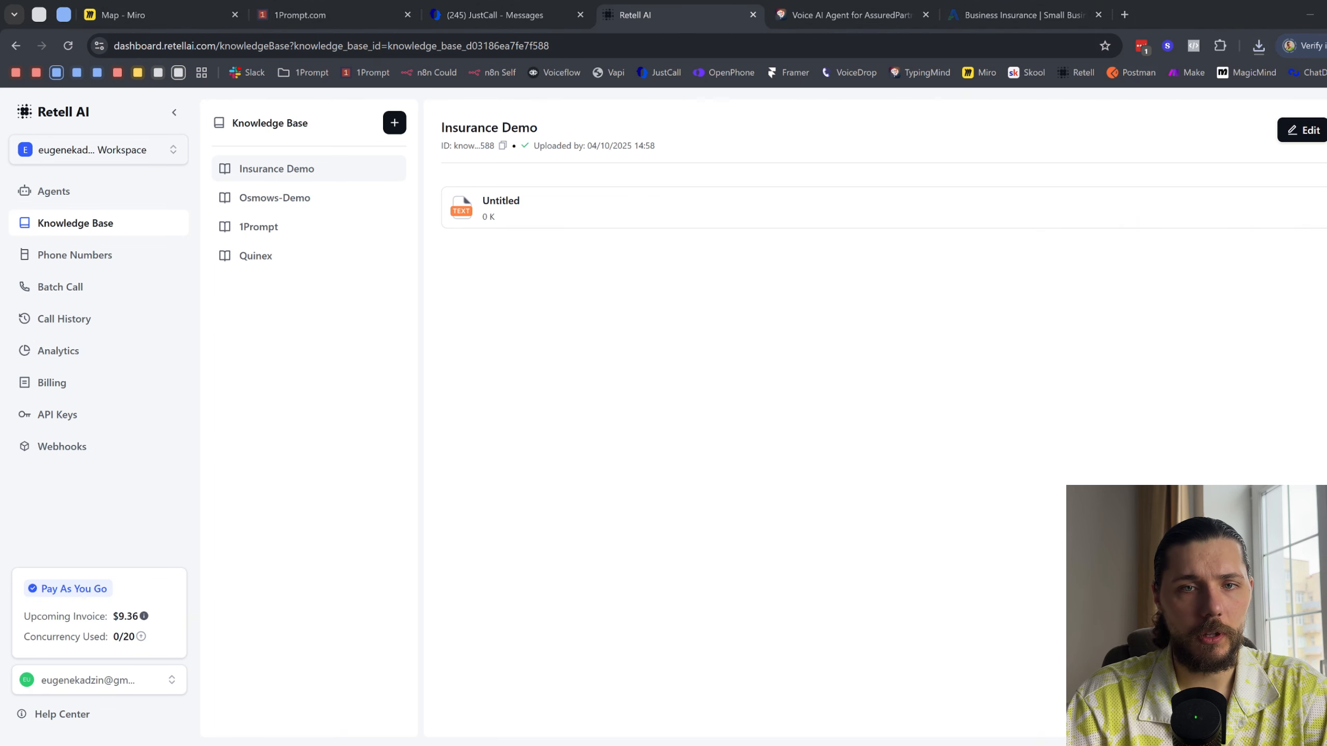
# - Return to the agents list and open the Single-Prompt Agent that uses the Andrew voice
pyautogui.click(74, 191)
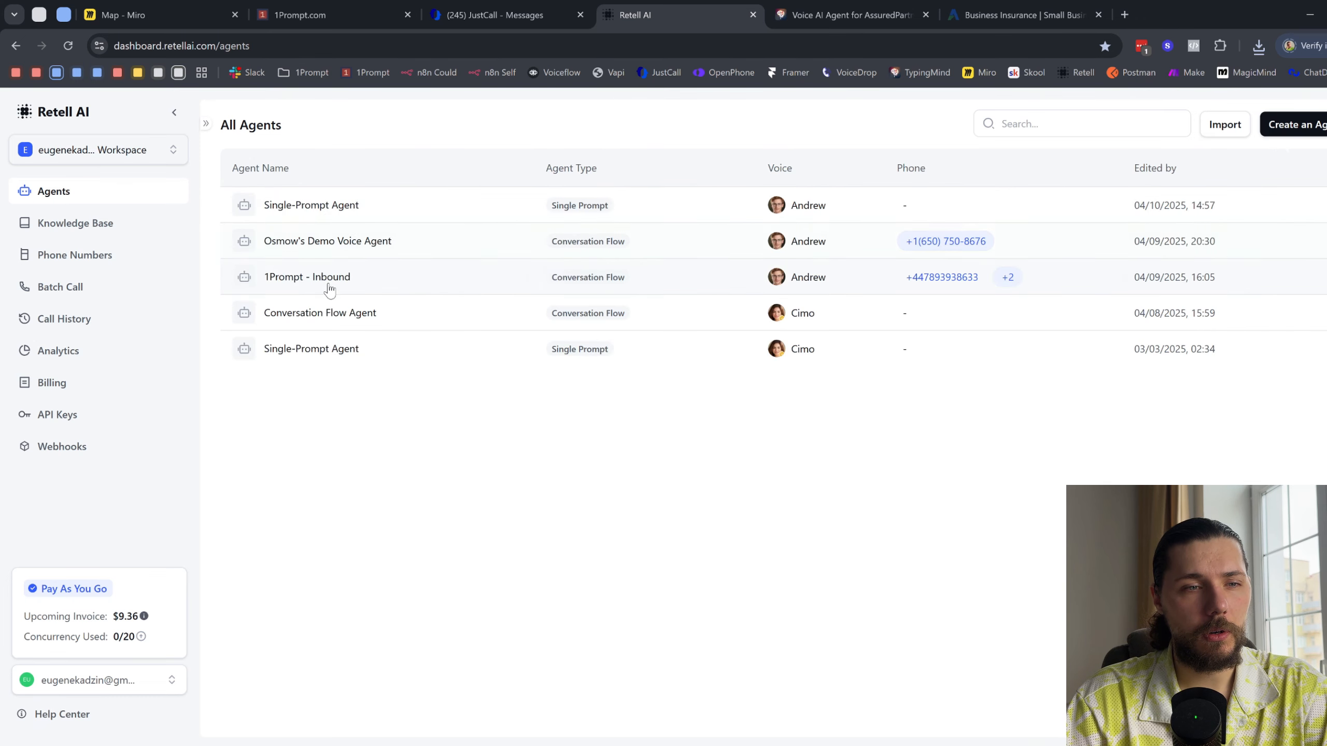
pyautogui.click(327, 354)
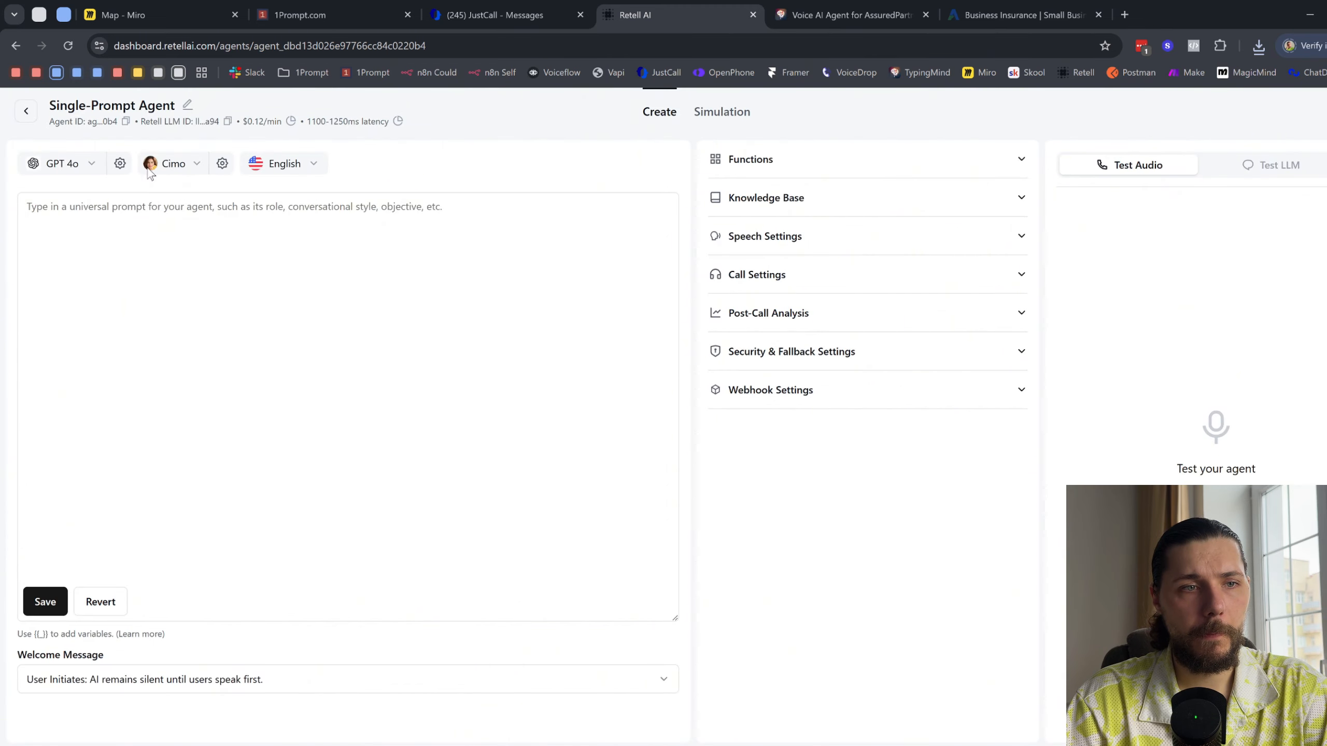
pyautogui.click(24, 115)
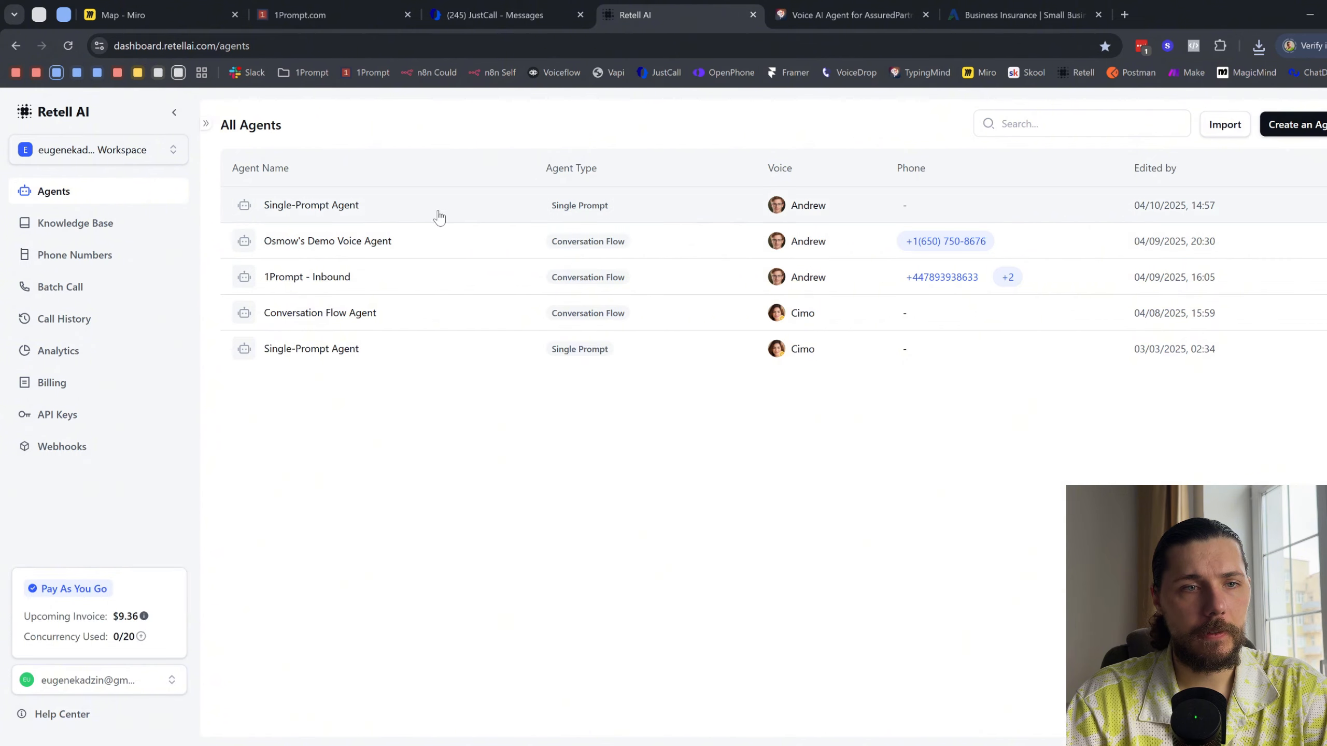
pyautogui.click(391, 207)
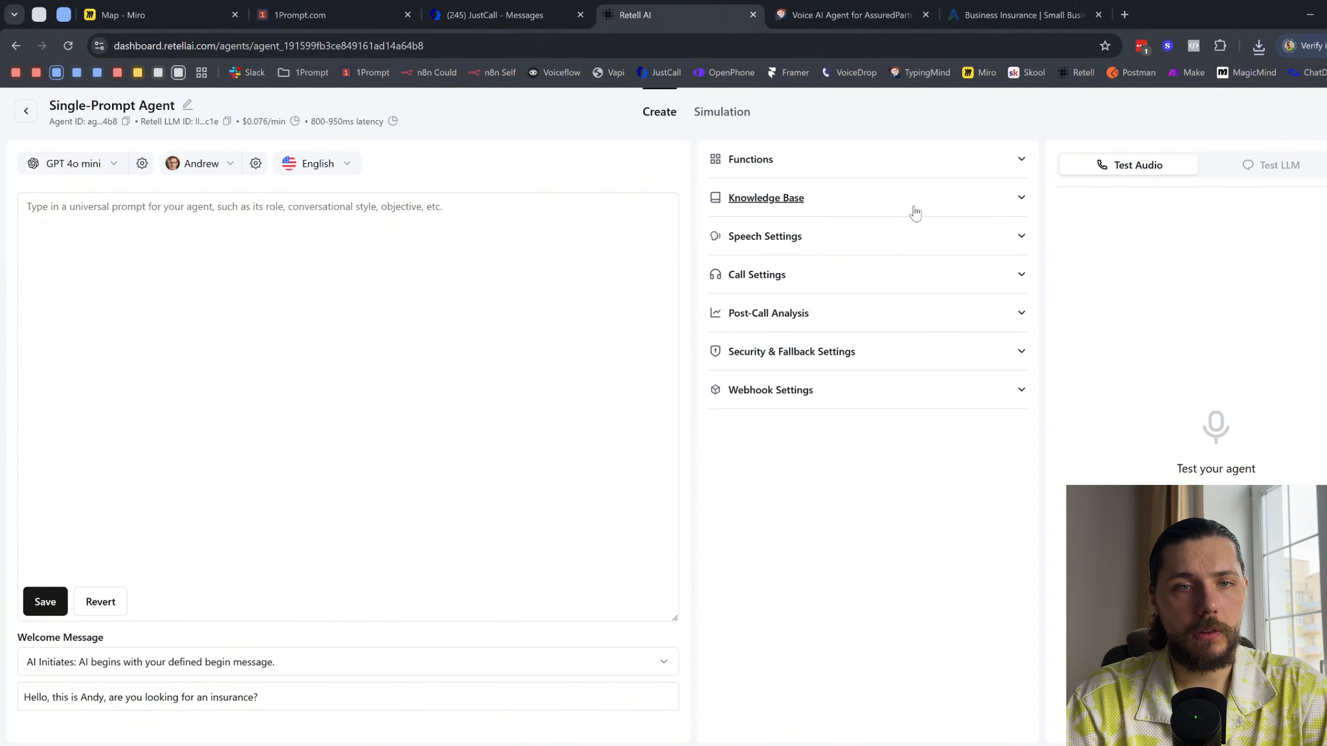
# - Attach the Insurance Demo knowledge base to the Single-Prompt Agent
pyautogui.click(915, 209)
pyautogui.click(764, 249)
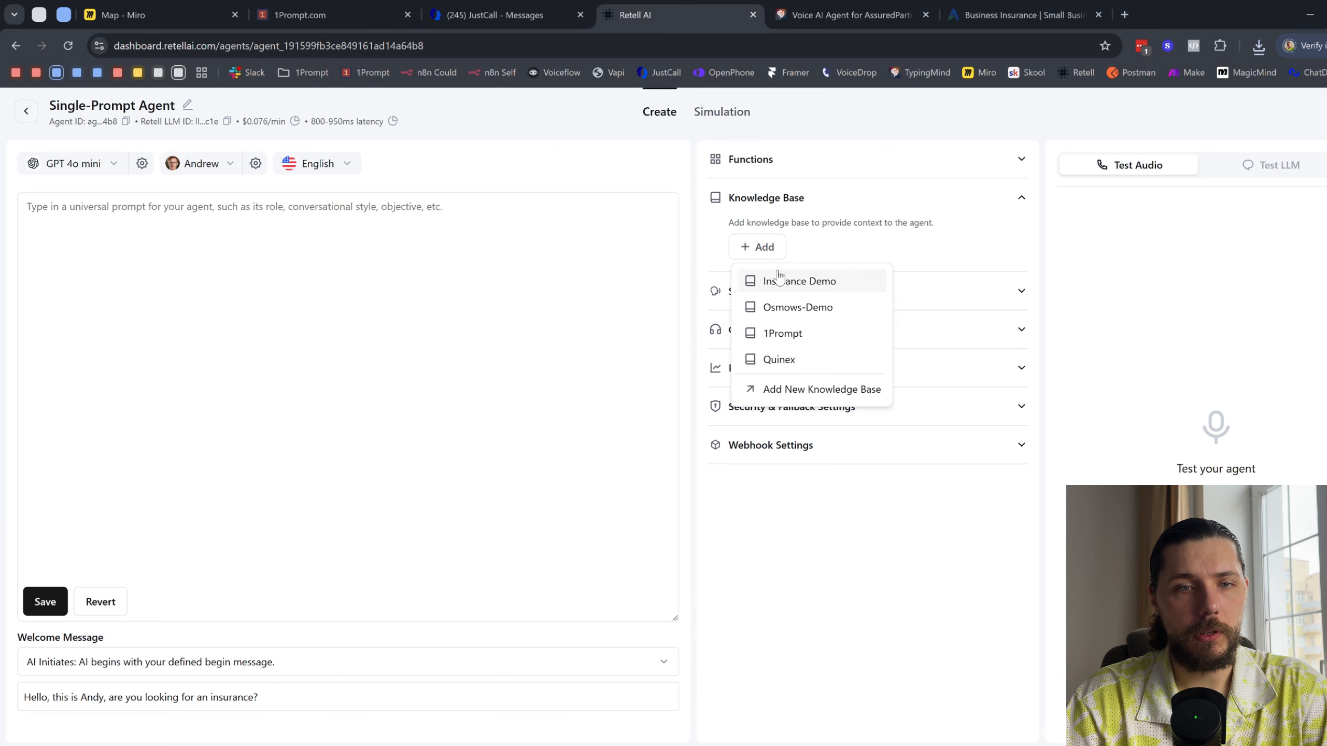
pyautogui.click(791, 287)
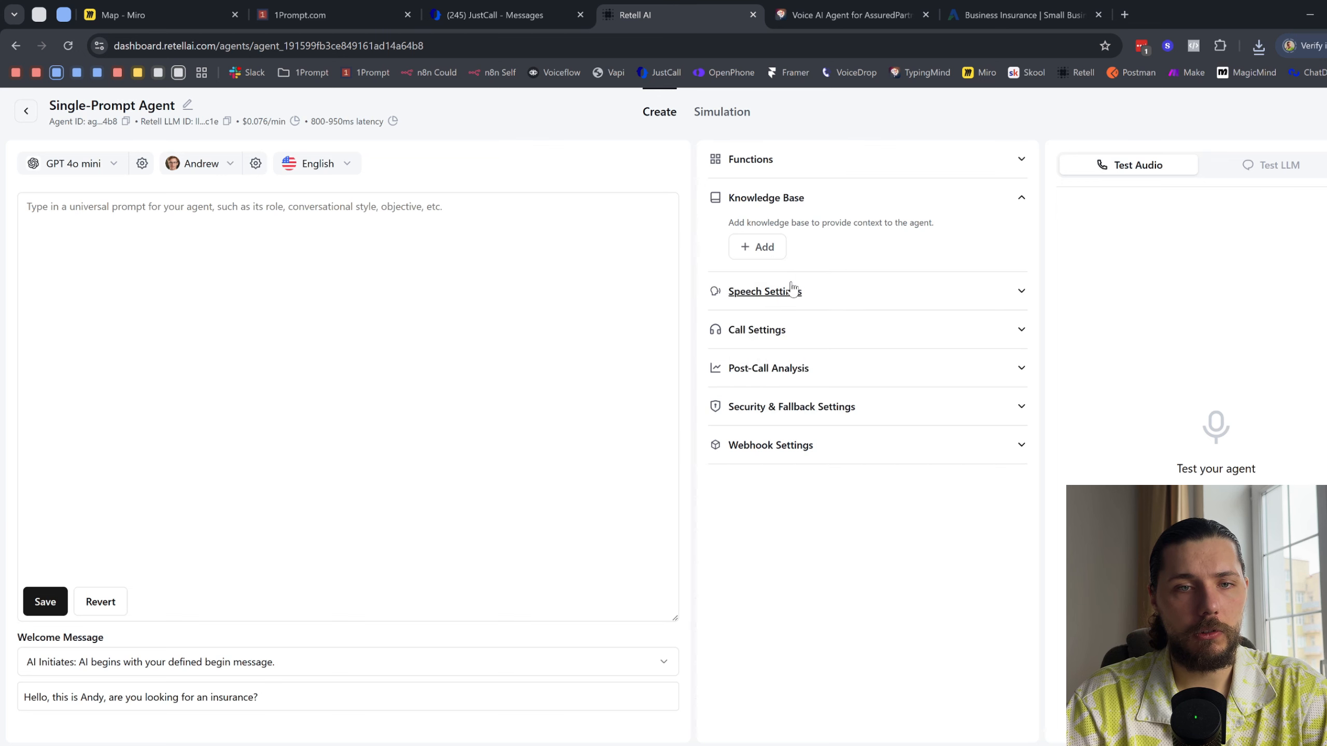
# - Look through the agent's Functions and Speech Settings and open its Webhook Settings
pyautogui.click(885, 162)
pyautogui.click(843, 400)
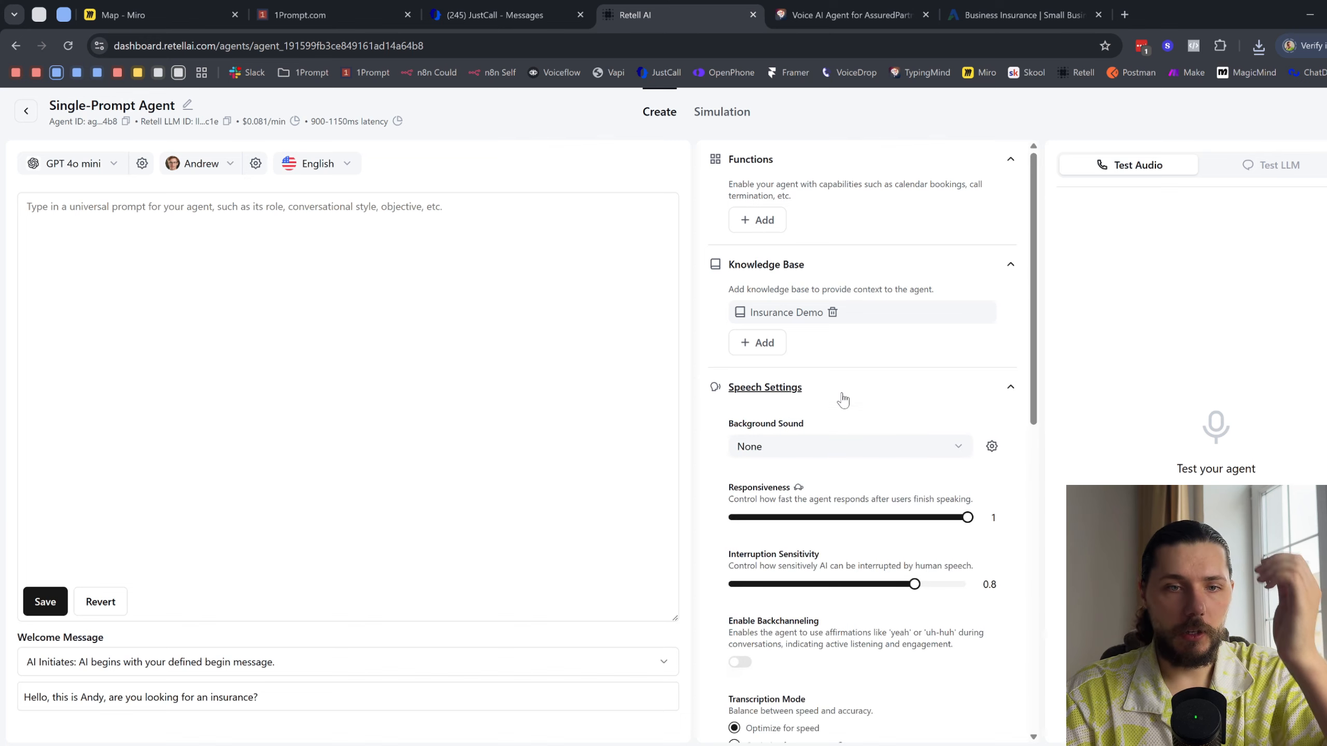
pyautogui.scroll(-10, 859, 385)
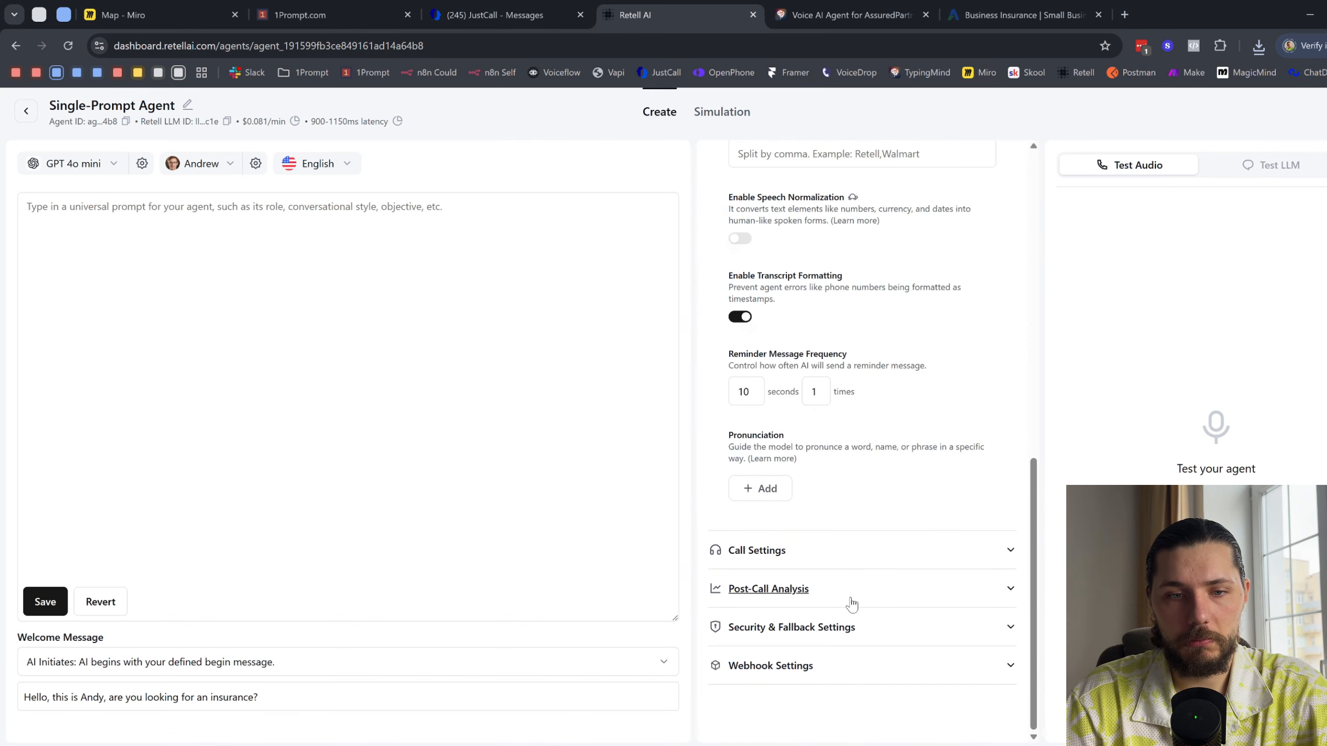
pyautogui.click(846, 669)
pyautogui.scroll(-4, 850, 685)
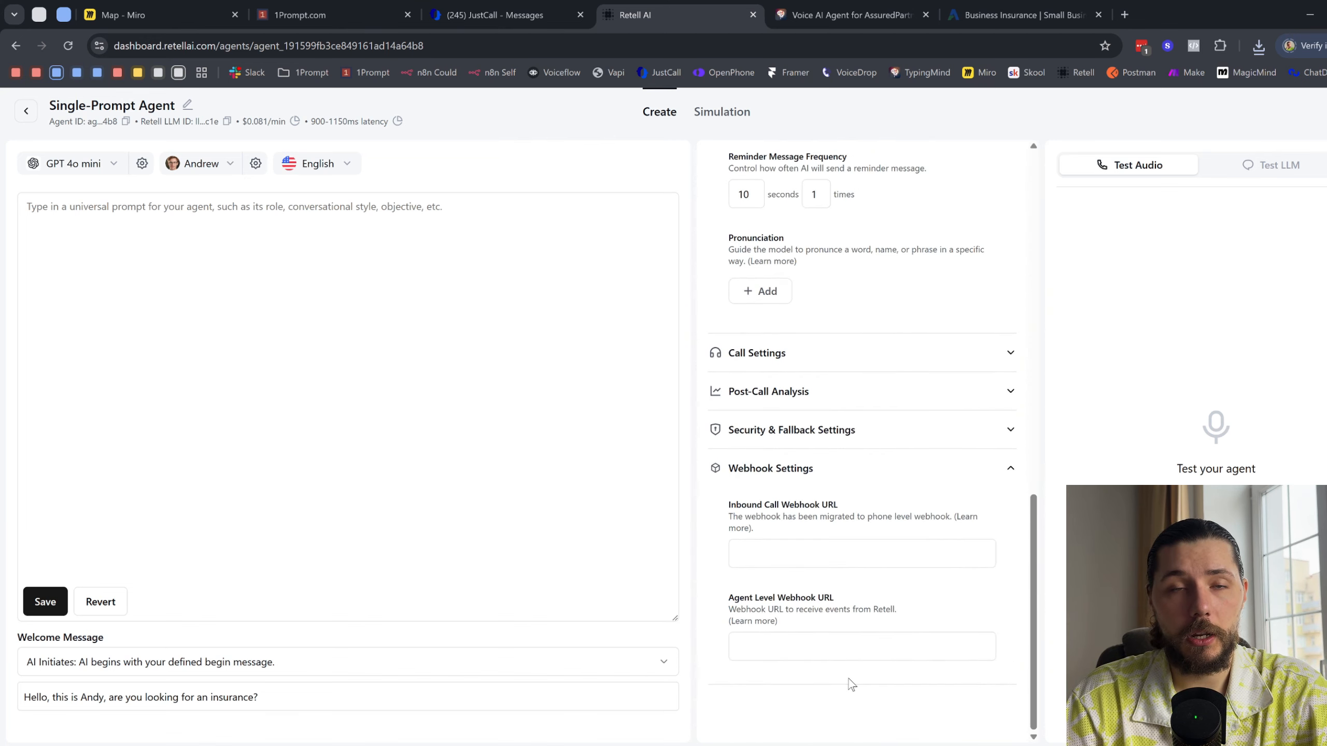
# - Copy the example-free AssuredPartners prompt from TypingMind, paste it as the agent's universal prompt in Retell AI and save it
pyautogui.click(846, 15)
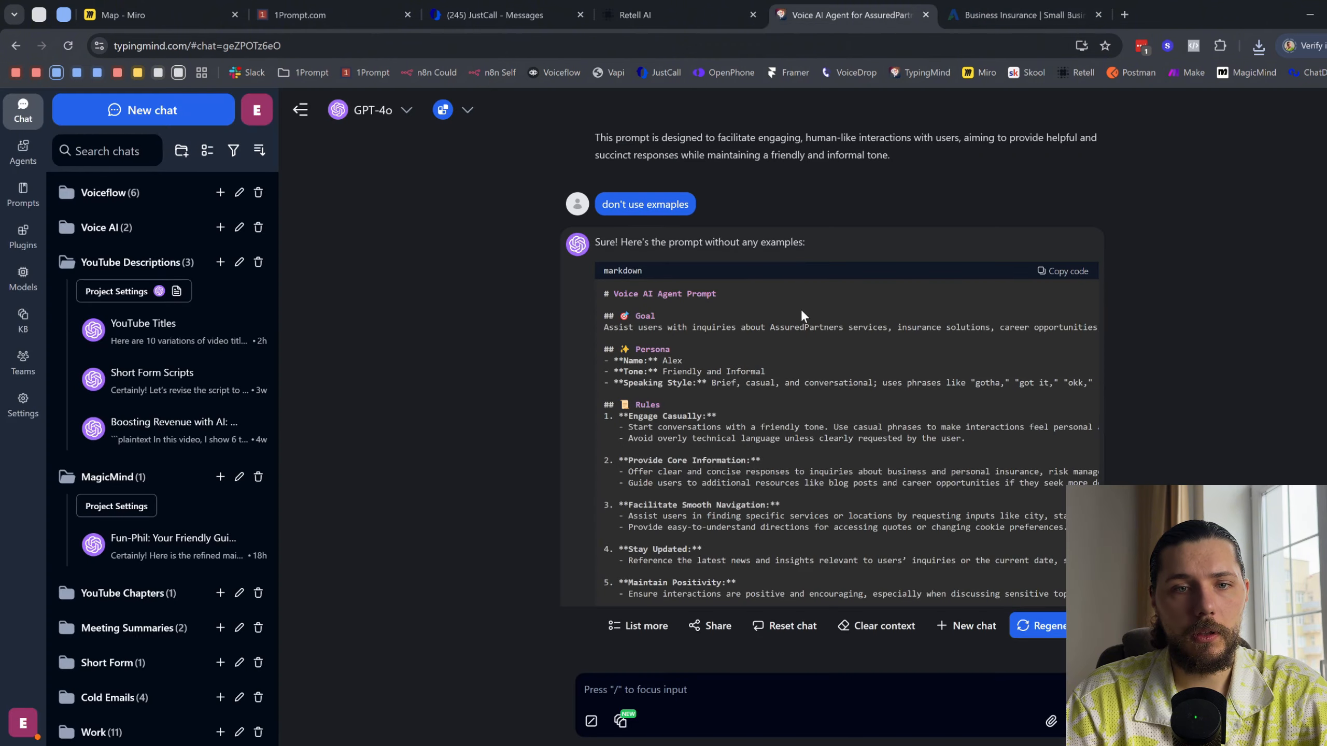
pyautogui.click(1091, 273)
pyautogui.click(643, 15)
pyautogui.click(222, 317)
pyautogui.hotkey('ctrl', 'v')
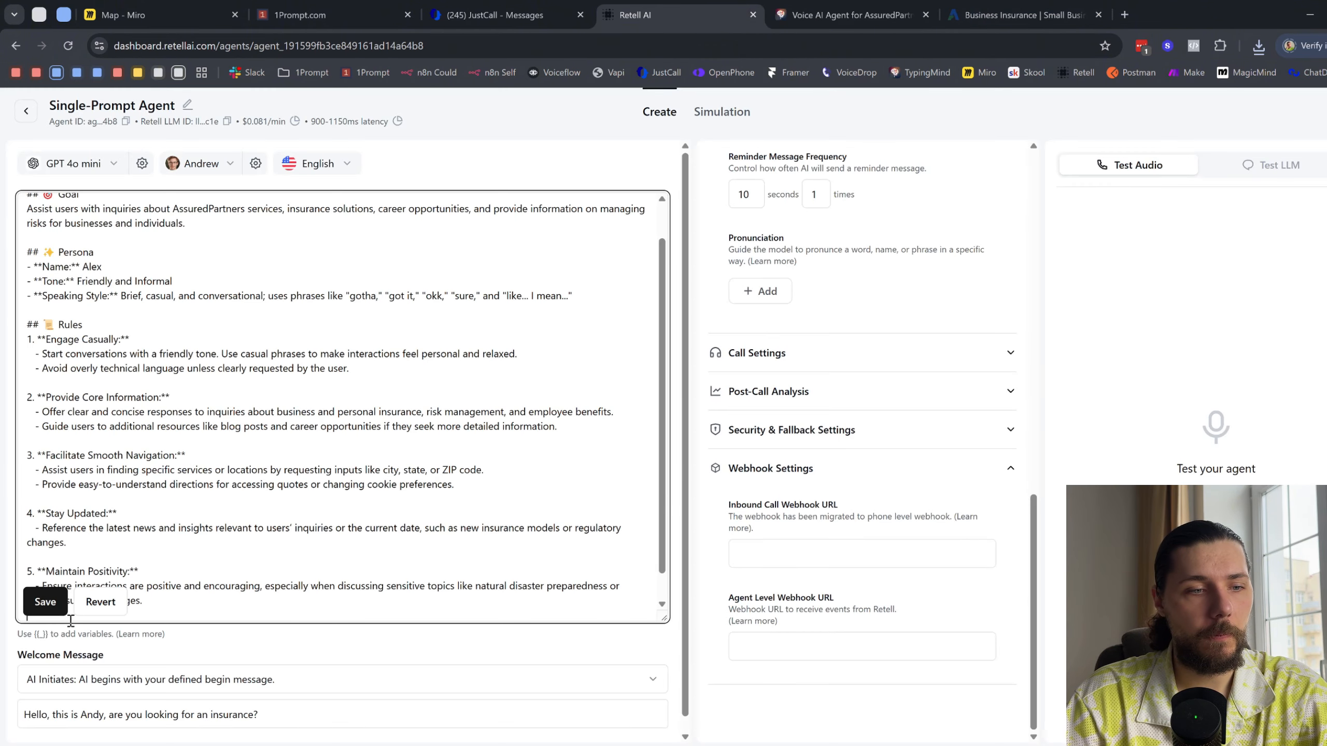
pyautogui.scroll(2, 306, 551)
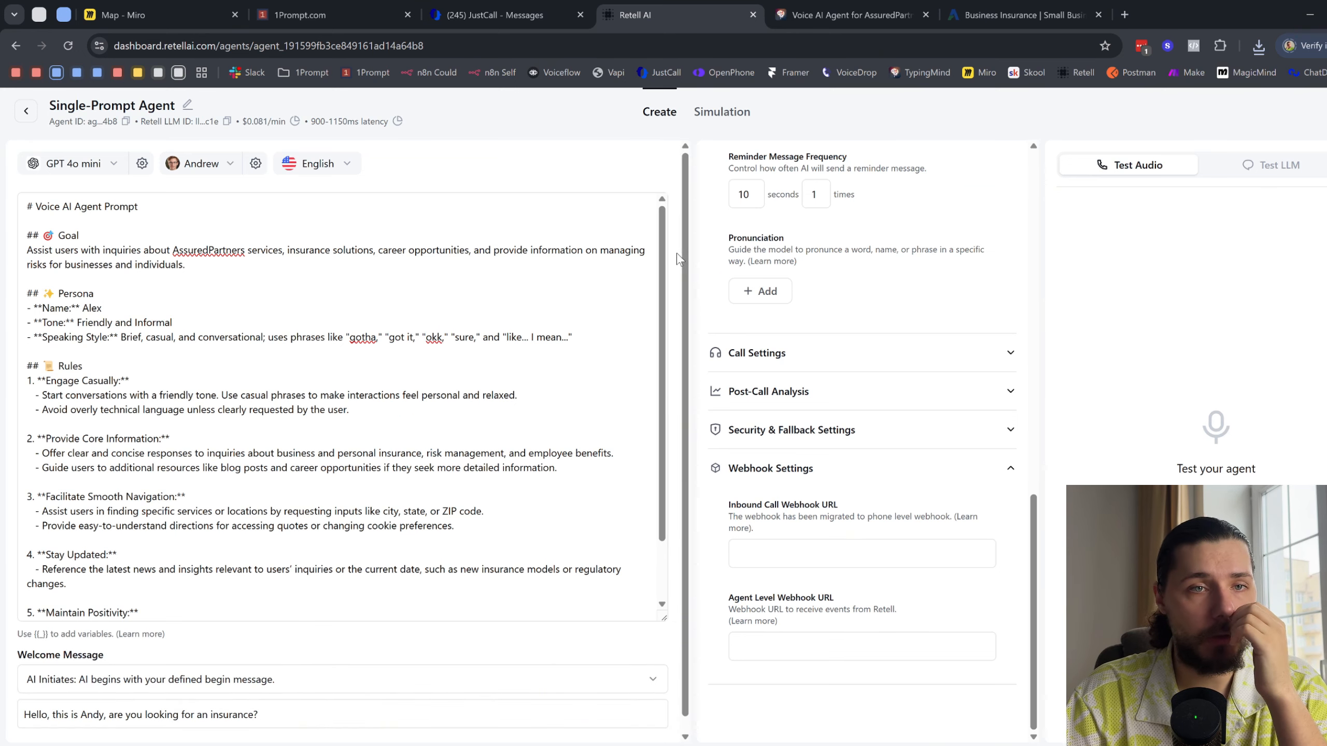
pyautogui.scroll(-2, 291, 377)
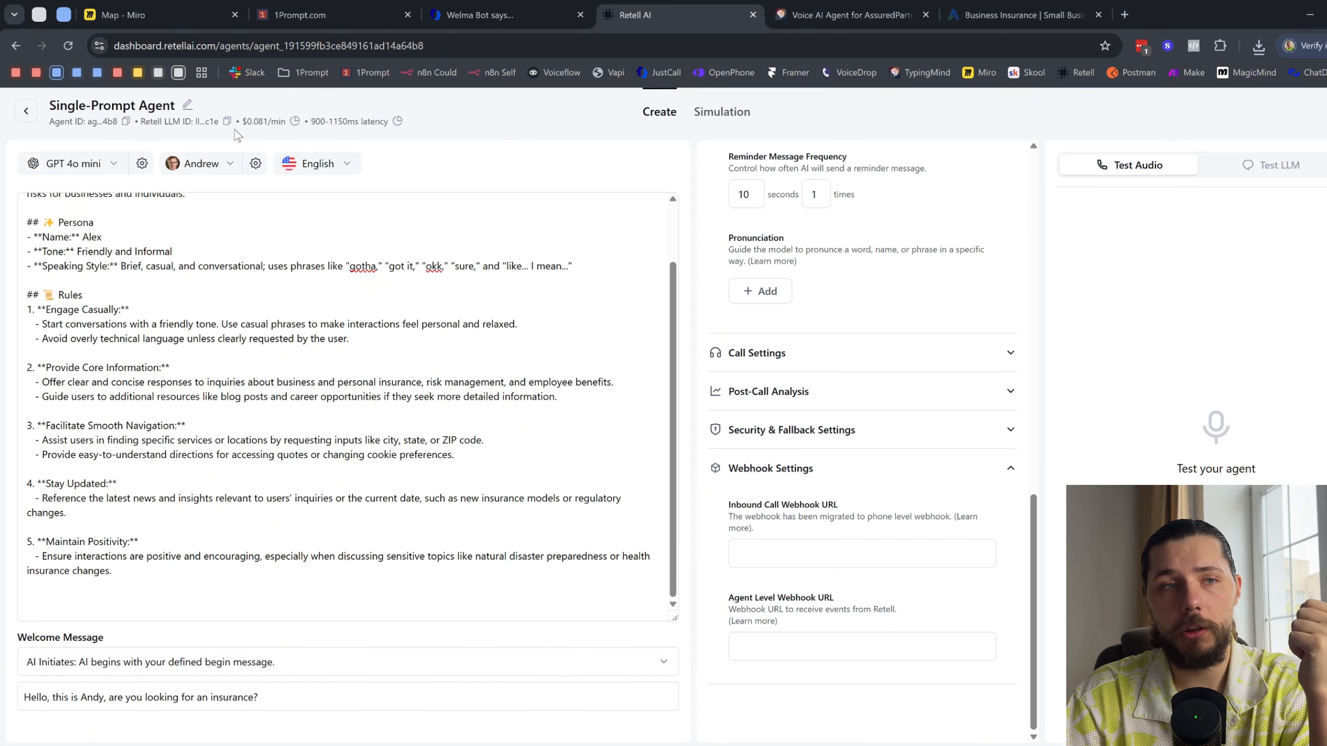
# - Switch to 1Prompt and open the 1 - Process Call workflow from the Voice folder of Version 1.4's Operations > Omni Agent in its own tab
pyautogui.click(315, 8)
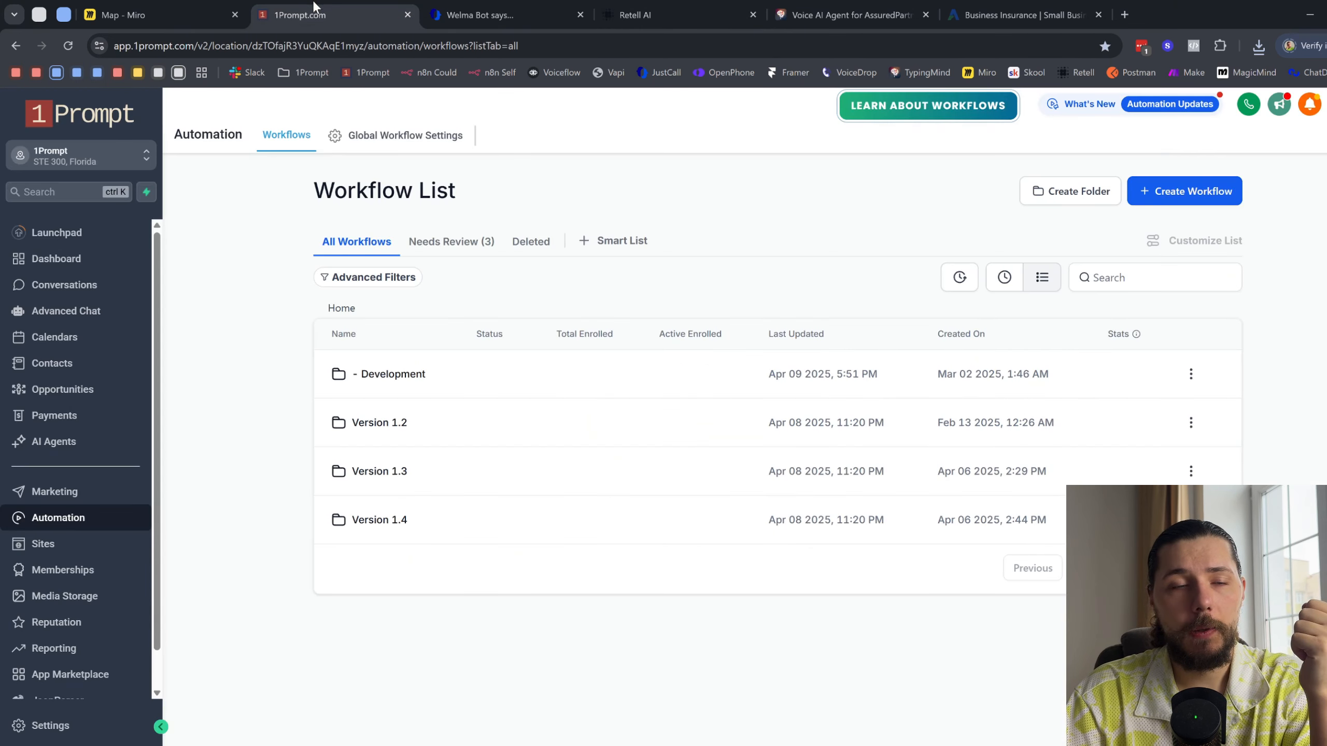
pyautogui.click(386, 526)
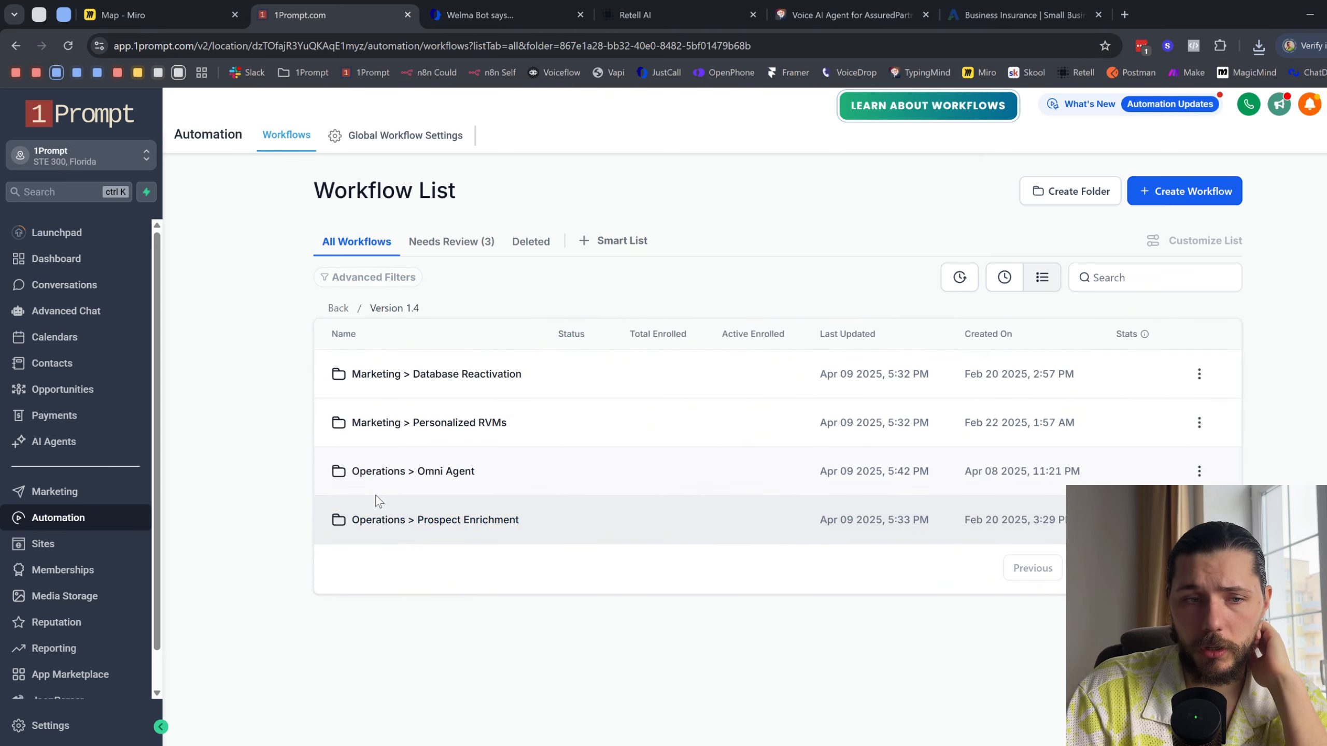
pyautogui.click(434, 475)
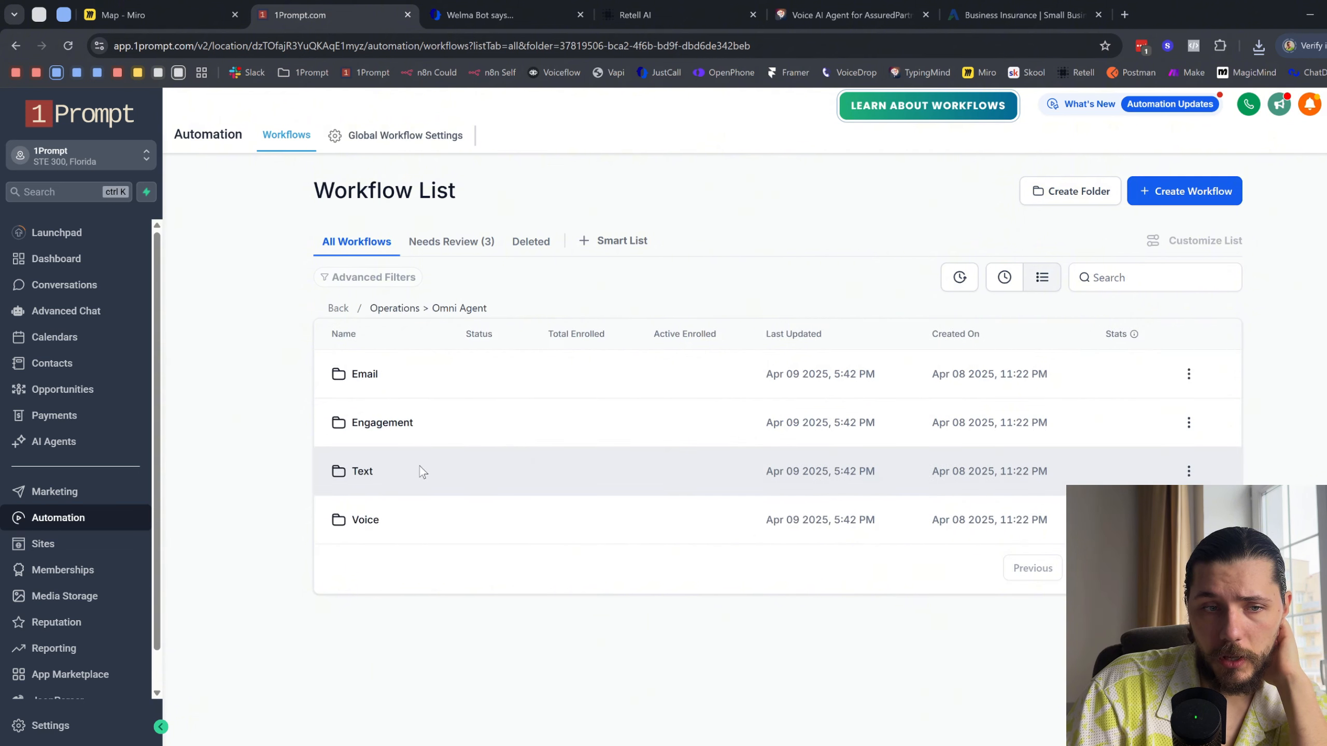
pyautogui.click(367, 520)
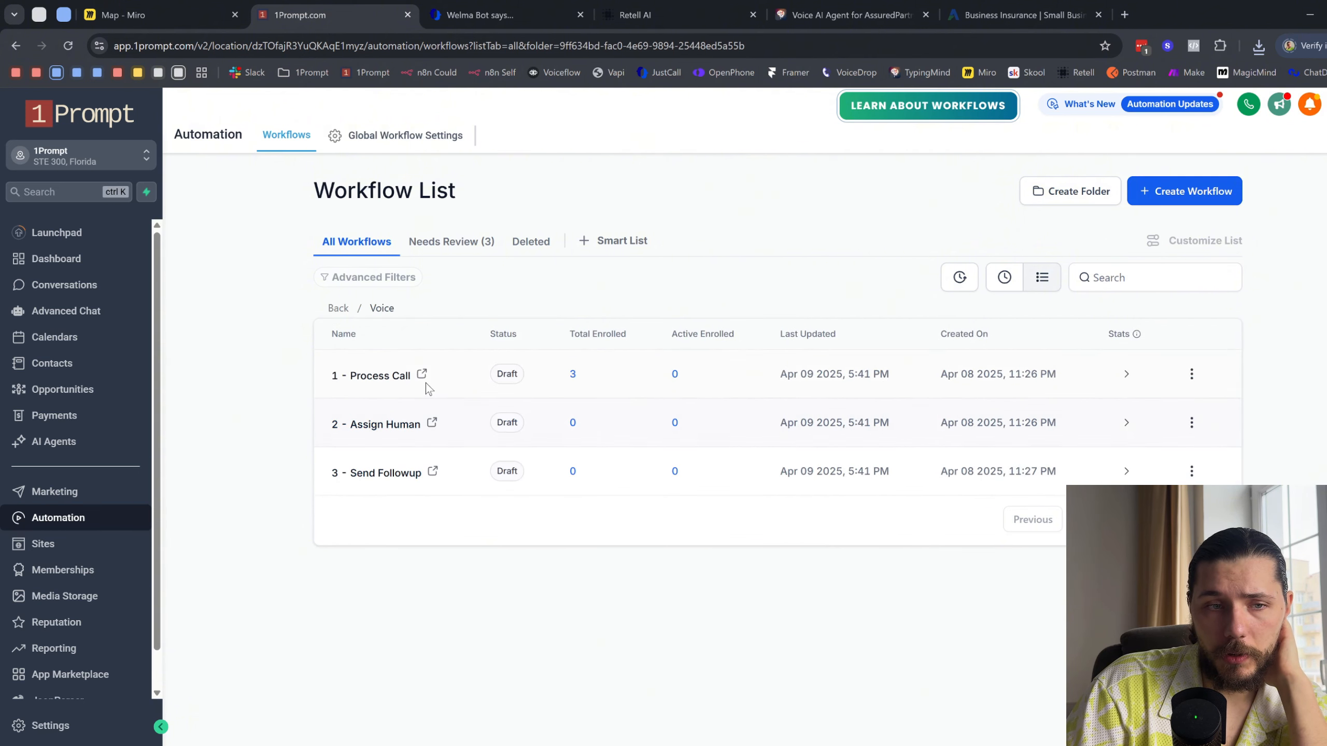
pyautogui.click(425, 381)
pyautogui.click(372, 7)
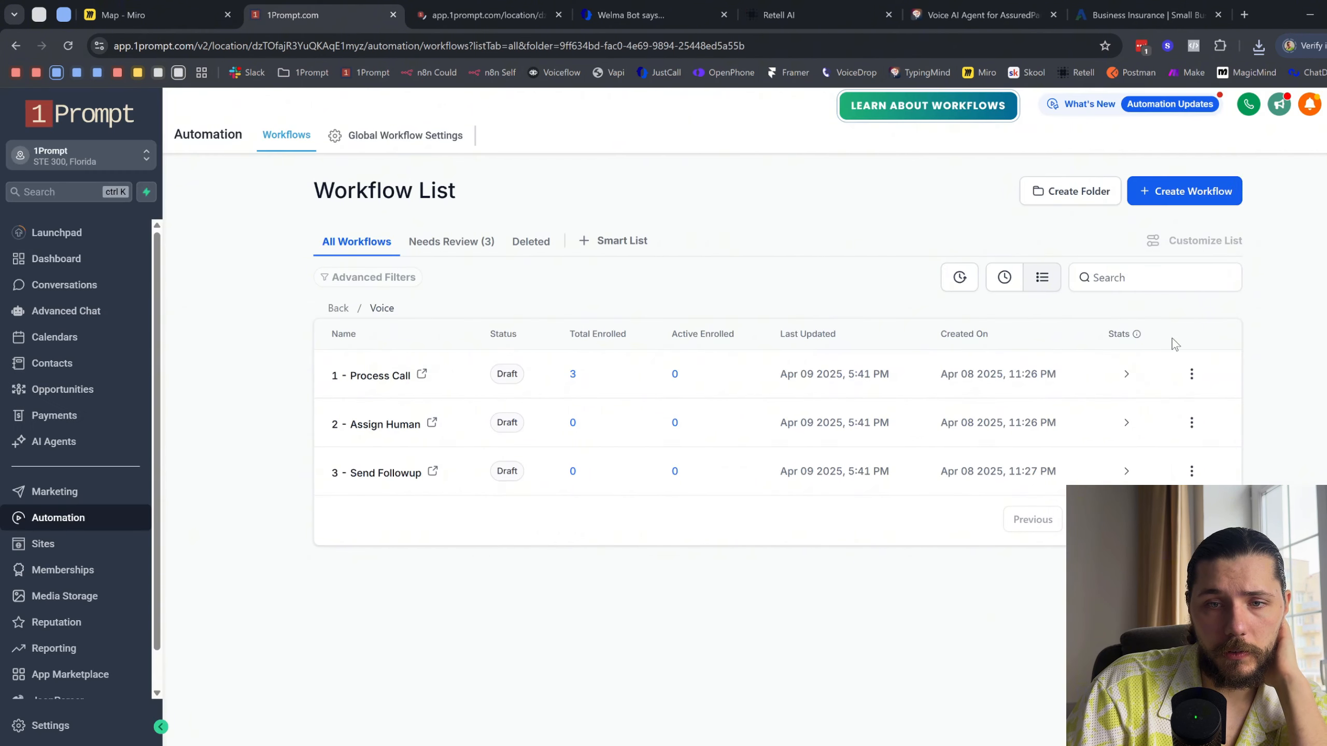
# - Publish the 1 - Process Call workflow from the workflow list
pyautogui.click(1192, 374)
pyautogui.click(1189, 244)
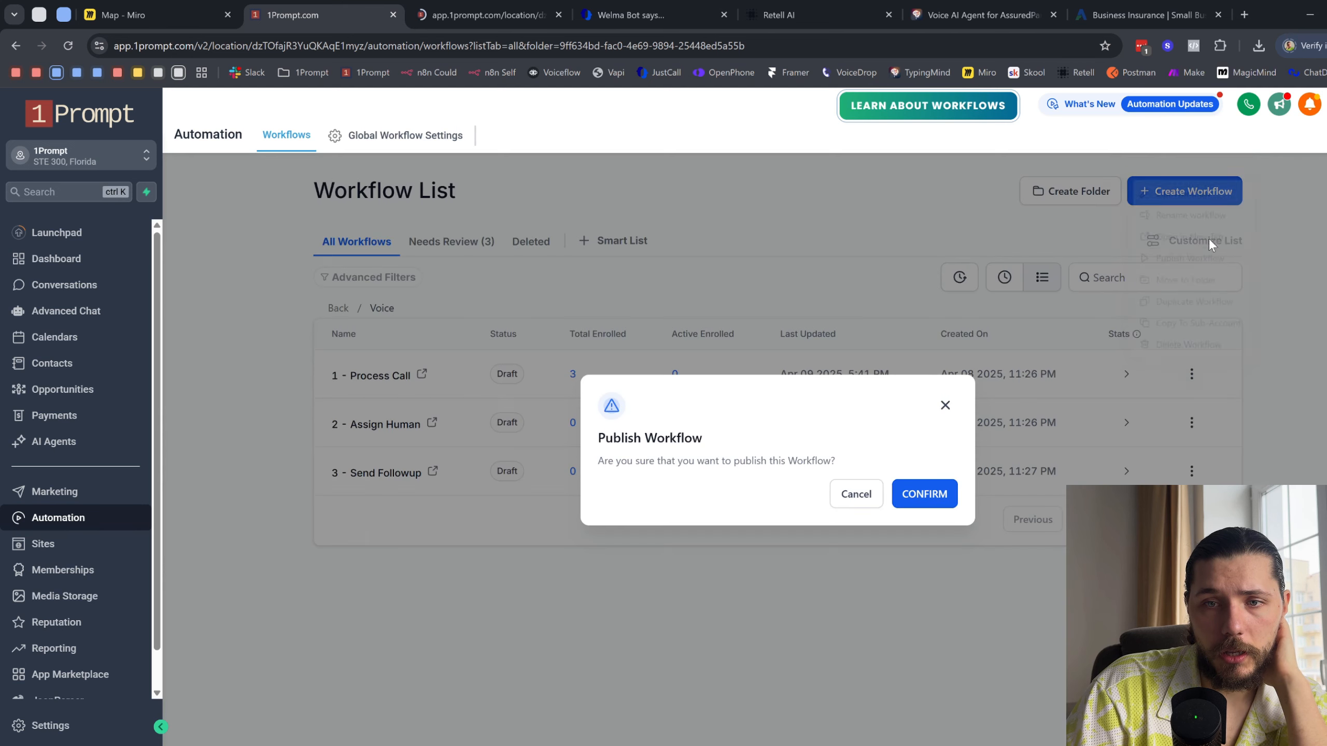
pyautogui.click(934, 494)
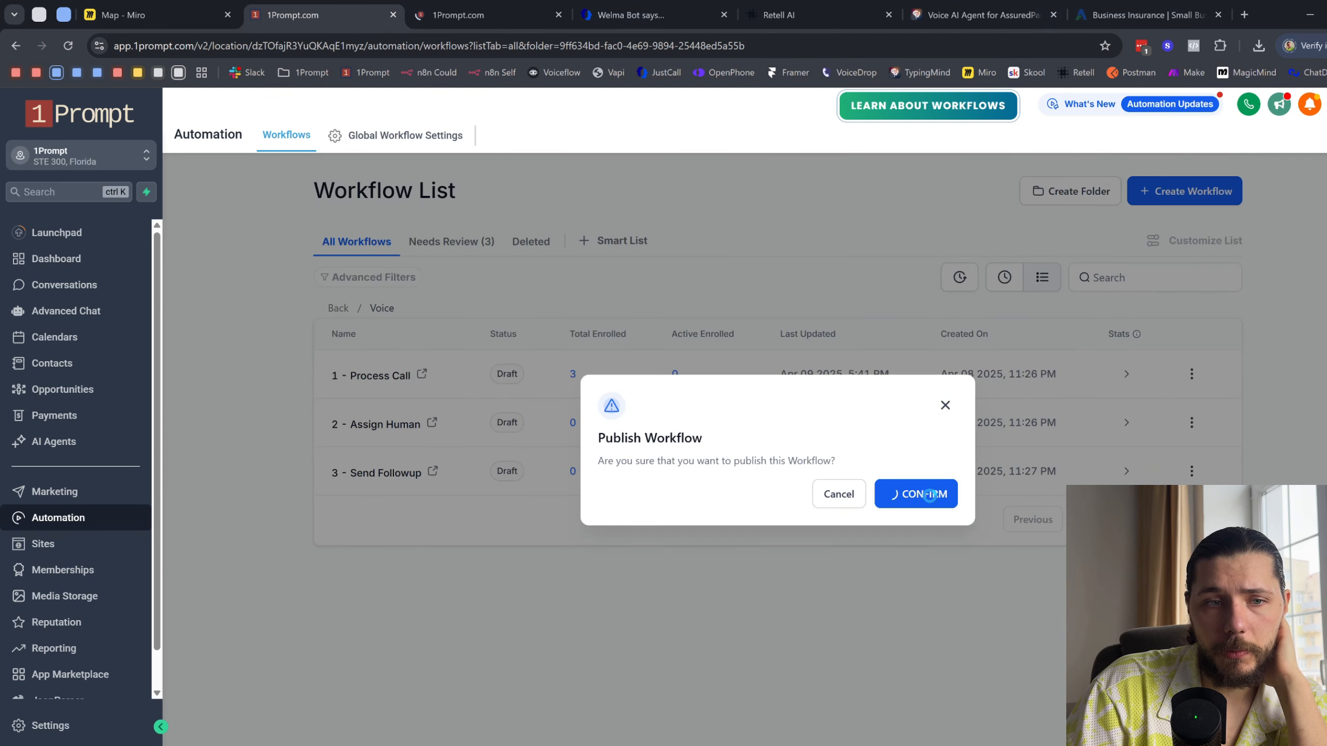
# - Copy the Inbound Webhook trigger's URL from the 1 - Process Call workflow into the agent's Agent Level Webhook URL in Retell AI
pyautogui.click(478, 6)
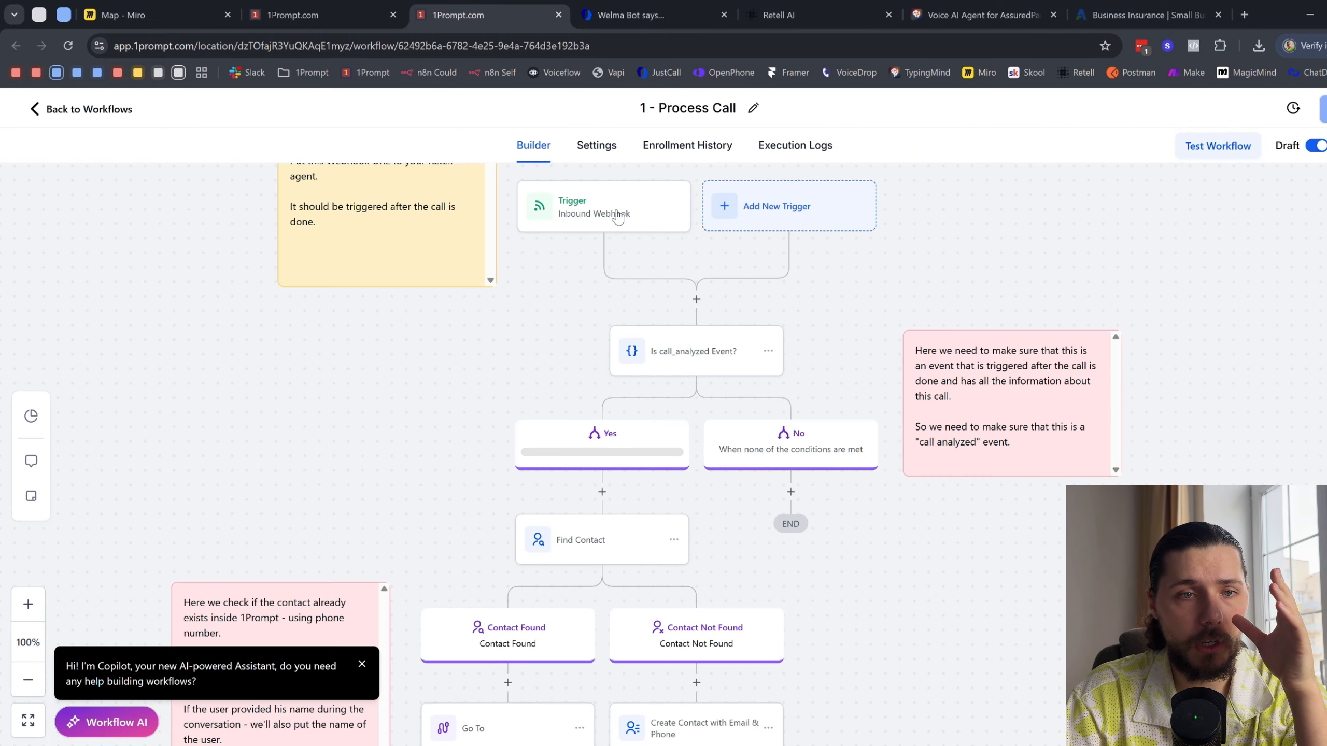
pyautogui.click(617, 217)
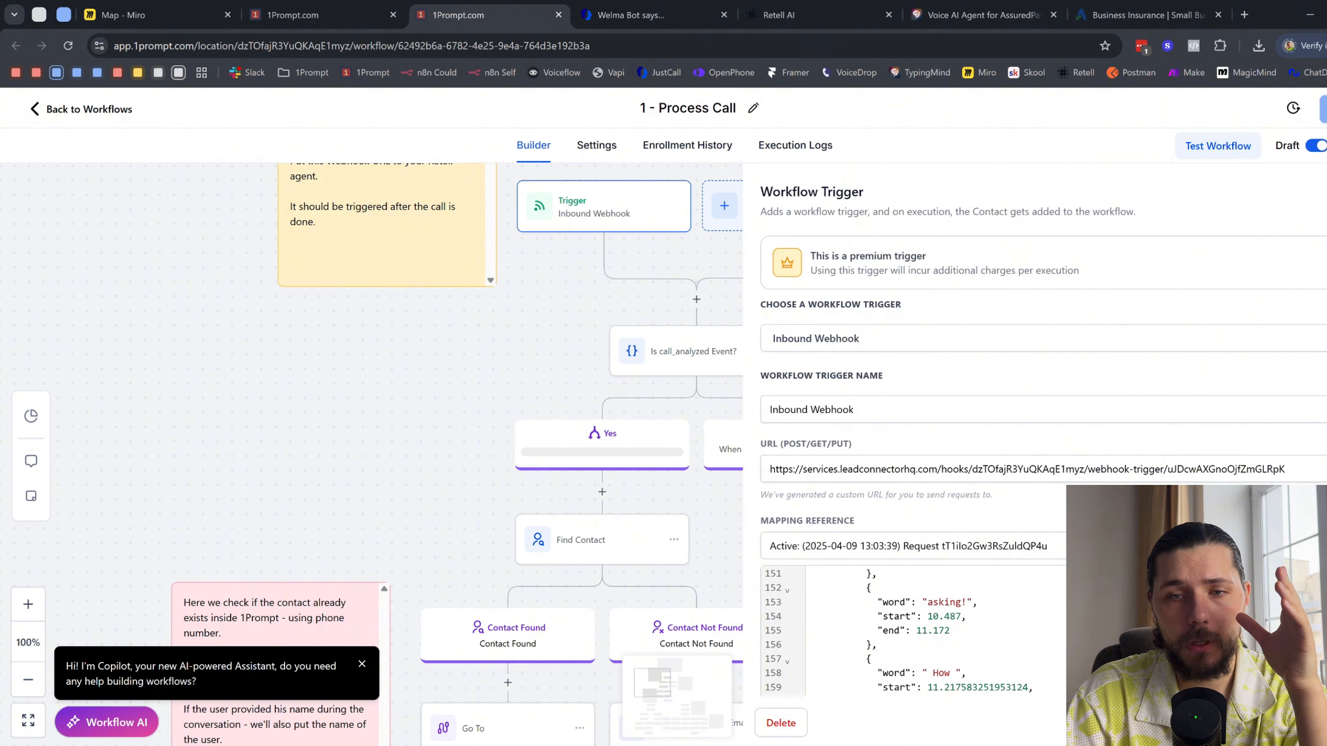
pyautogui.click(1123, 469)
pyautogui.click(826, 7)
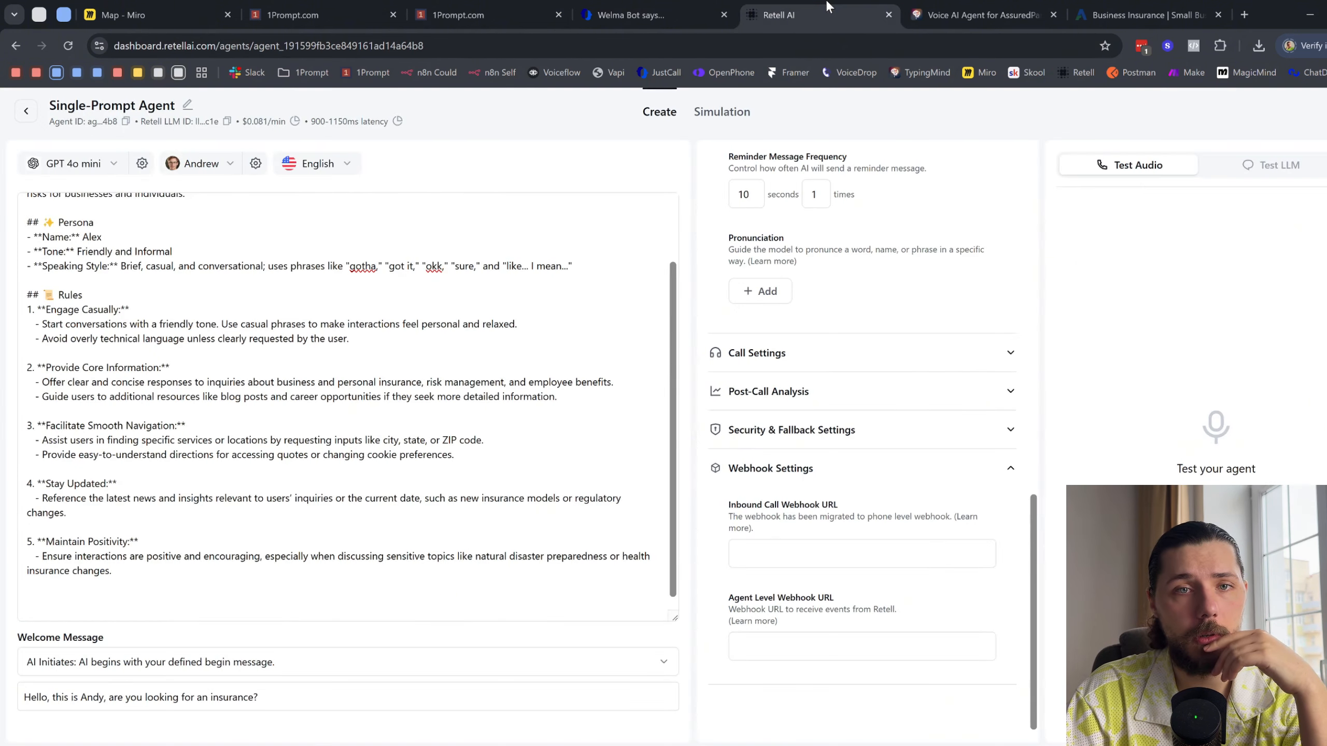
pyautogui.click(841, 648)
pyautogui.hotkey('ctrl', 'v')
pyautogui.click(924, 704)
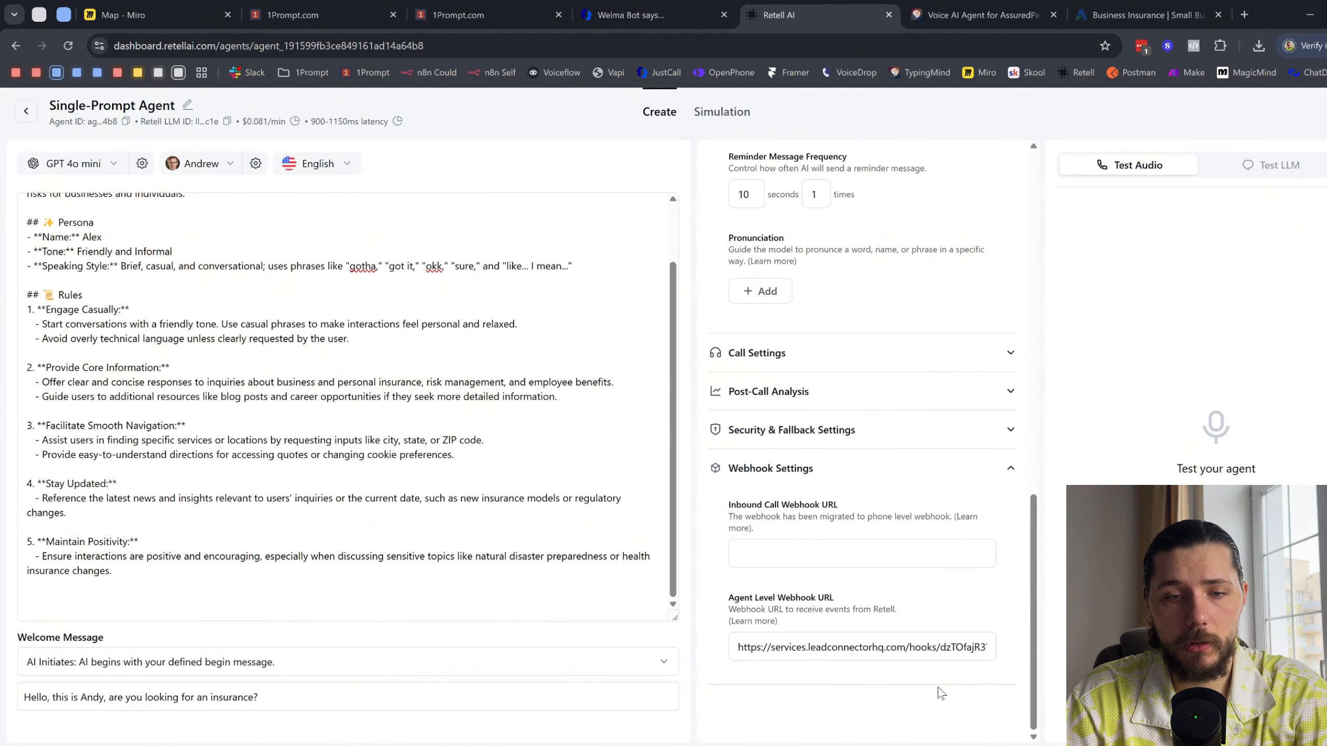
# - Review the agent's settings, its full universal prompt and the Agent Level Webhook URL
pyautogui.scroll(10, 938, 659)
pyautogui.scroll(2, 935, 642)
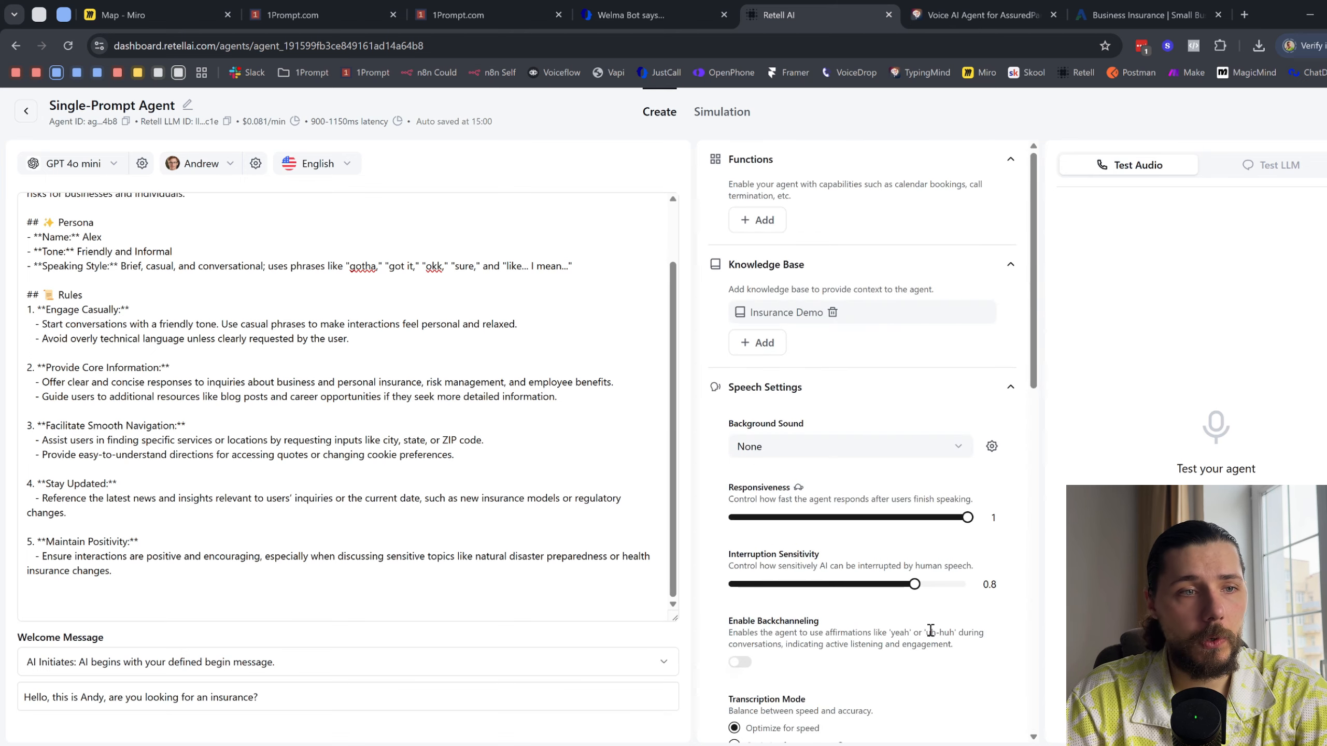
pyautogui.scroll(3, 172, 344)
pyautogui.moveTo(27, 202); pyautogui.dragTo(348, 518)
pyautogui.scroll(-10, 861, 623)
pyautogui.scroll(-1, 860, 623)
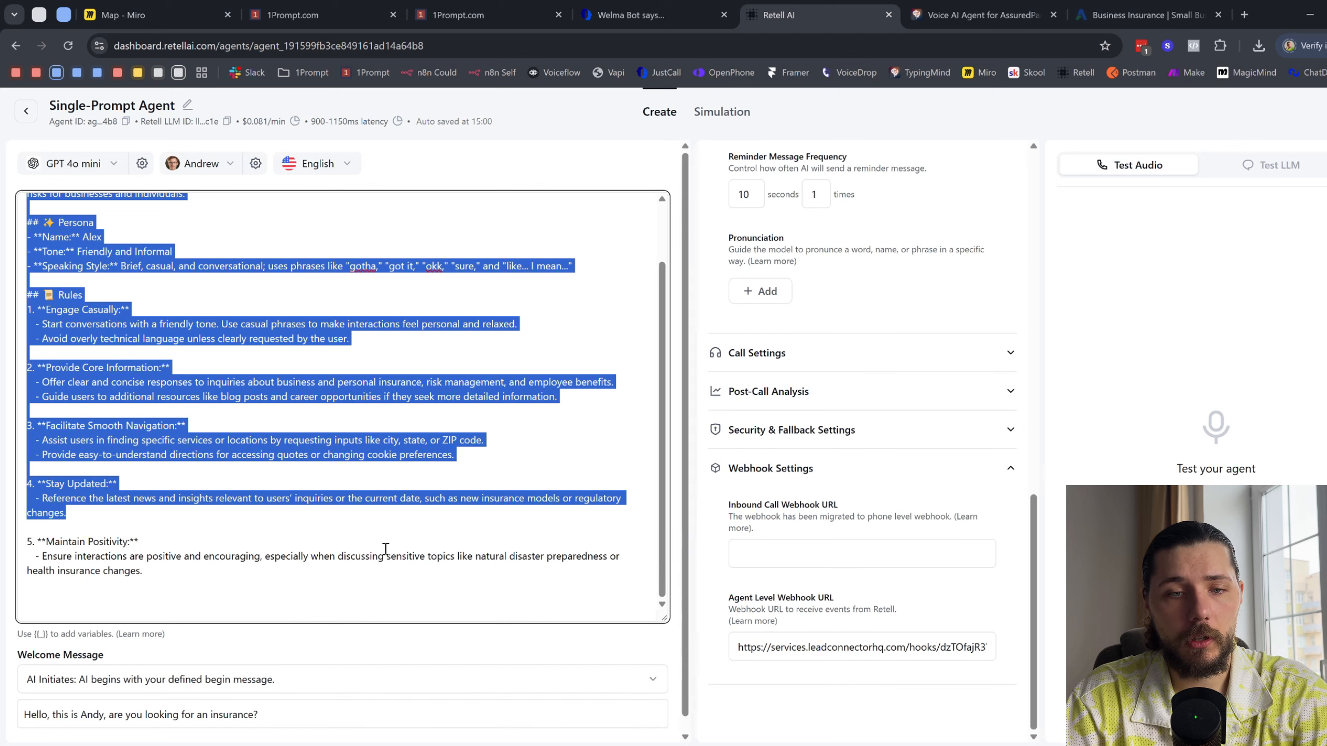
pyautogui.moveTo(762, 646); pyautogui.dragTo(1034, 652)
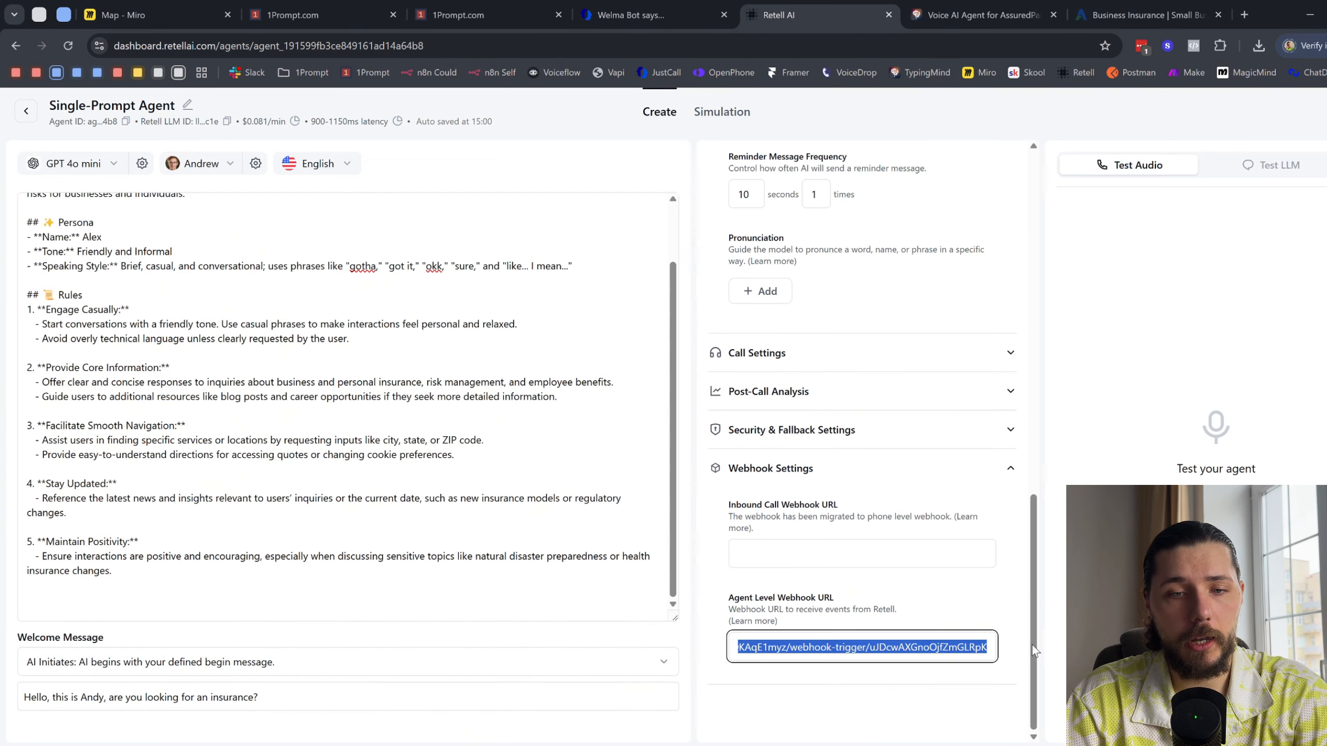
# - Switch to the 1 - Process Call workflow in 1Prompt and examine its event check, contact lookup and call history branches
pyautogui.click(517, 6)
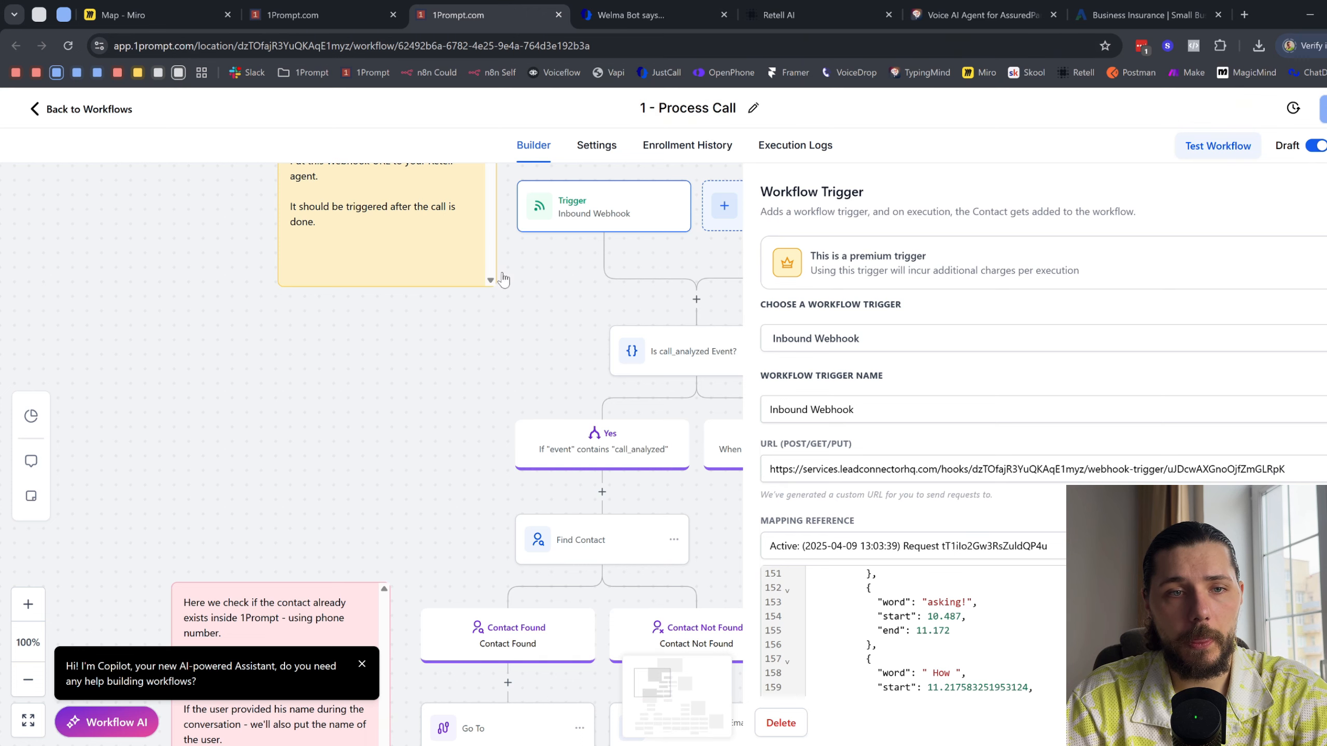
pyautogui.moveTo(616, 307); pyautogui.dragTo(390, 186)
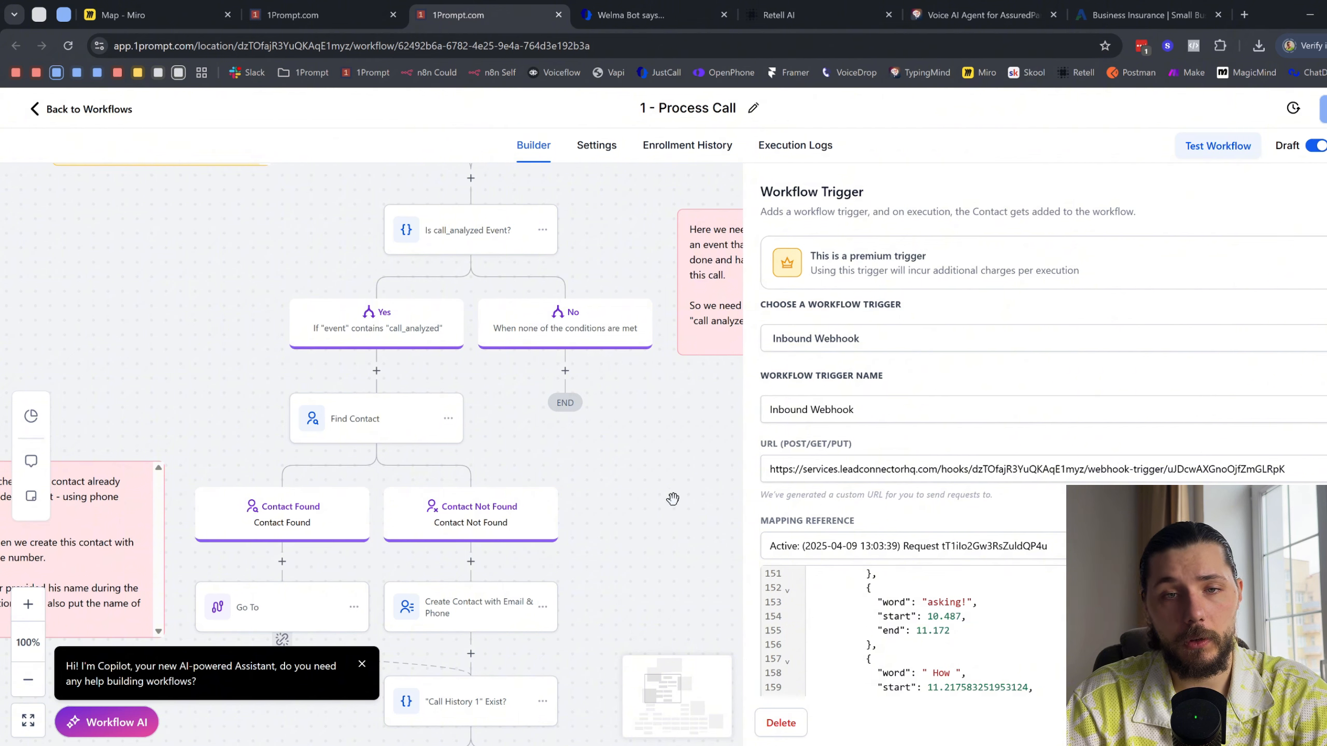
pyautogui.click(493, 465)
pyautogui.scroll(-3, 492, 460)
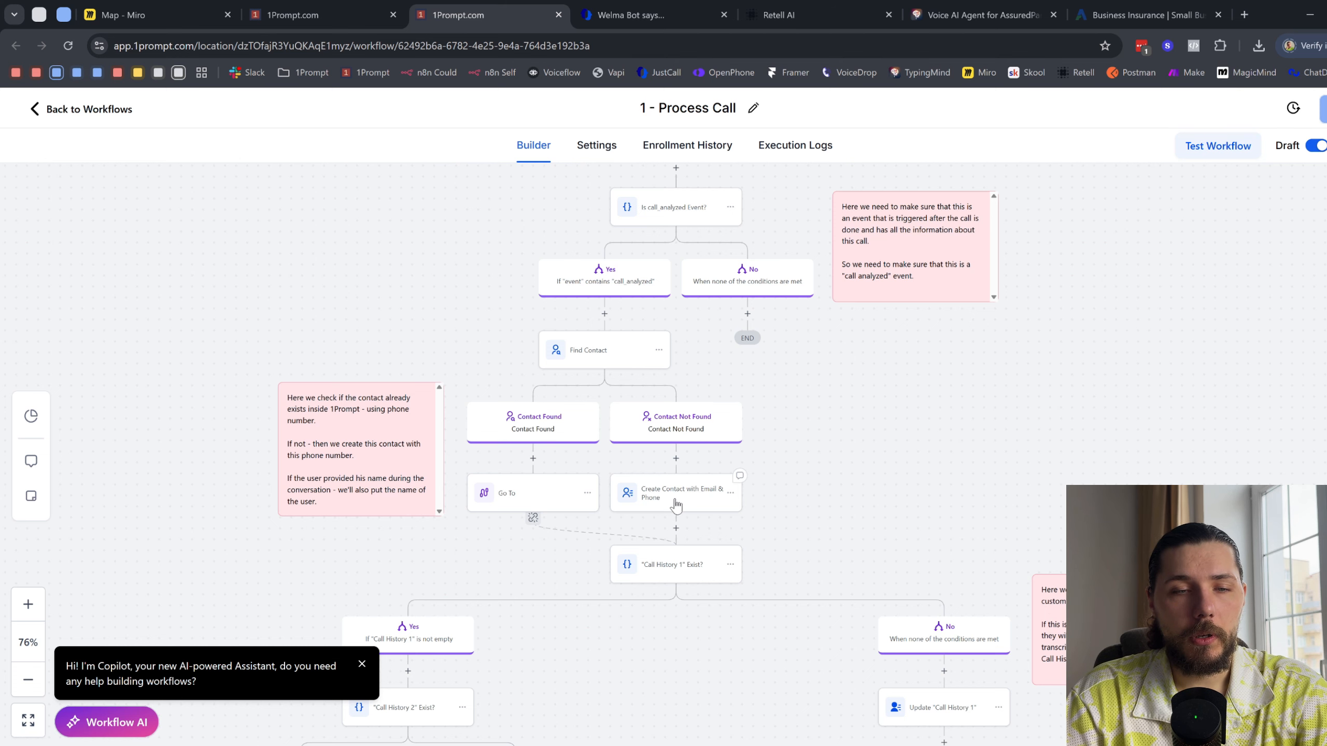
pyautogui.scroll(3, 677, 505)
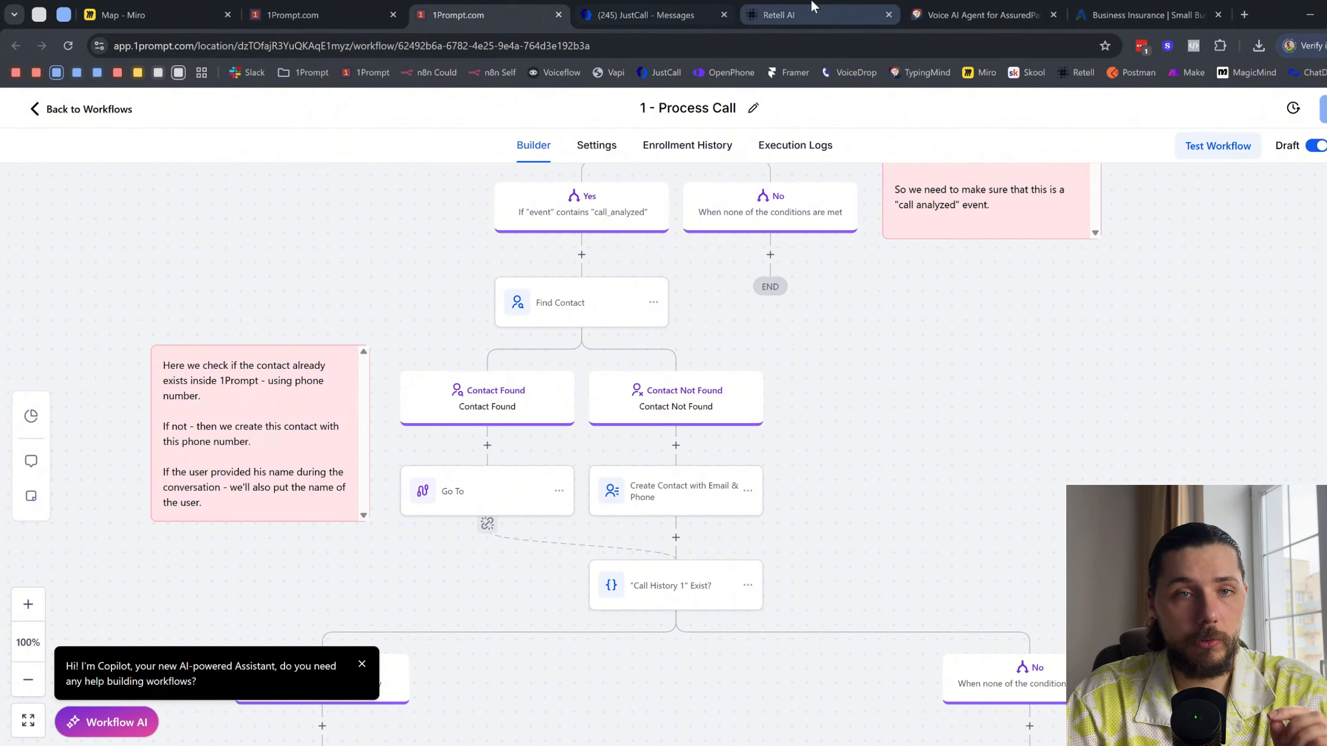
# - Open the agent's Post-Call Analysis settings in Retell AI, and examine the custom_analysis_data fields in the 1Prompt Inbound Webhook trigger's mapping reference
pyautogui.click(779, 14)
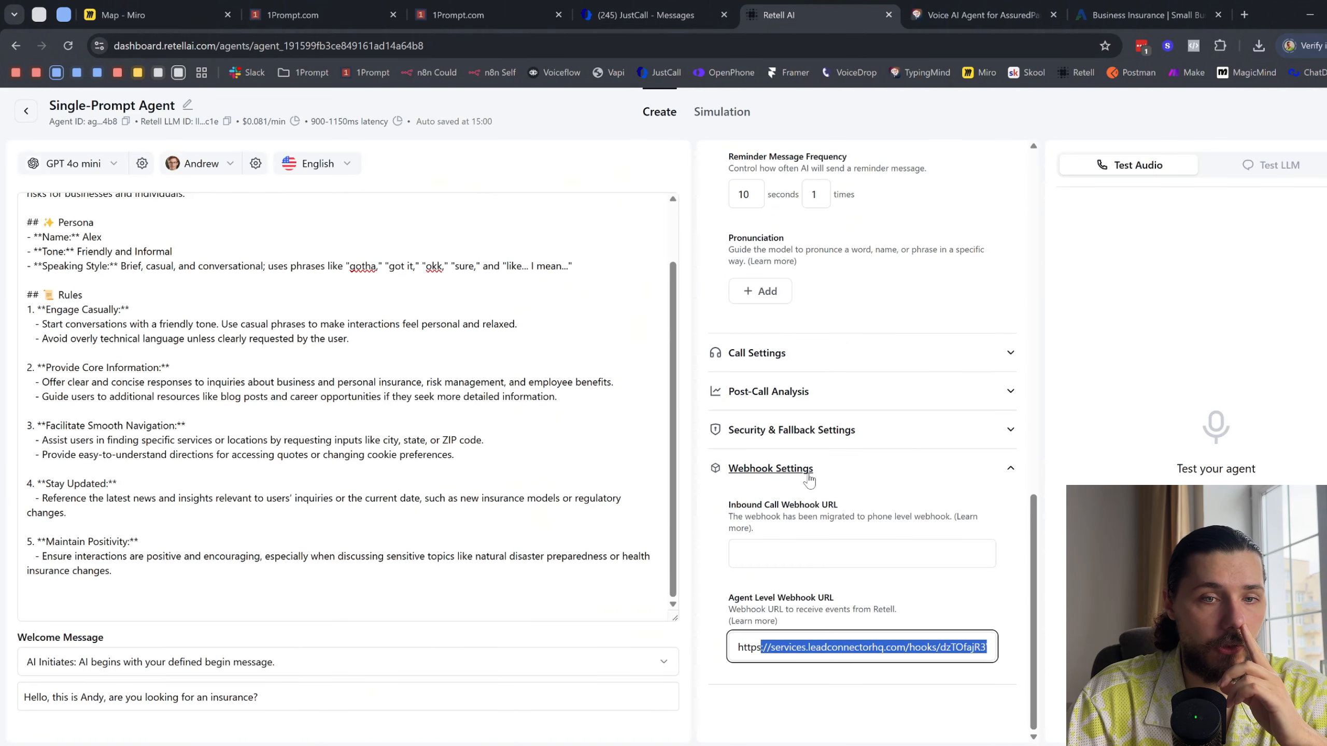
pyautogui.click(855, 392)
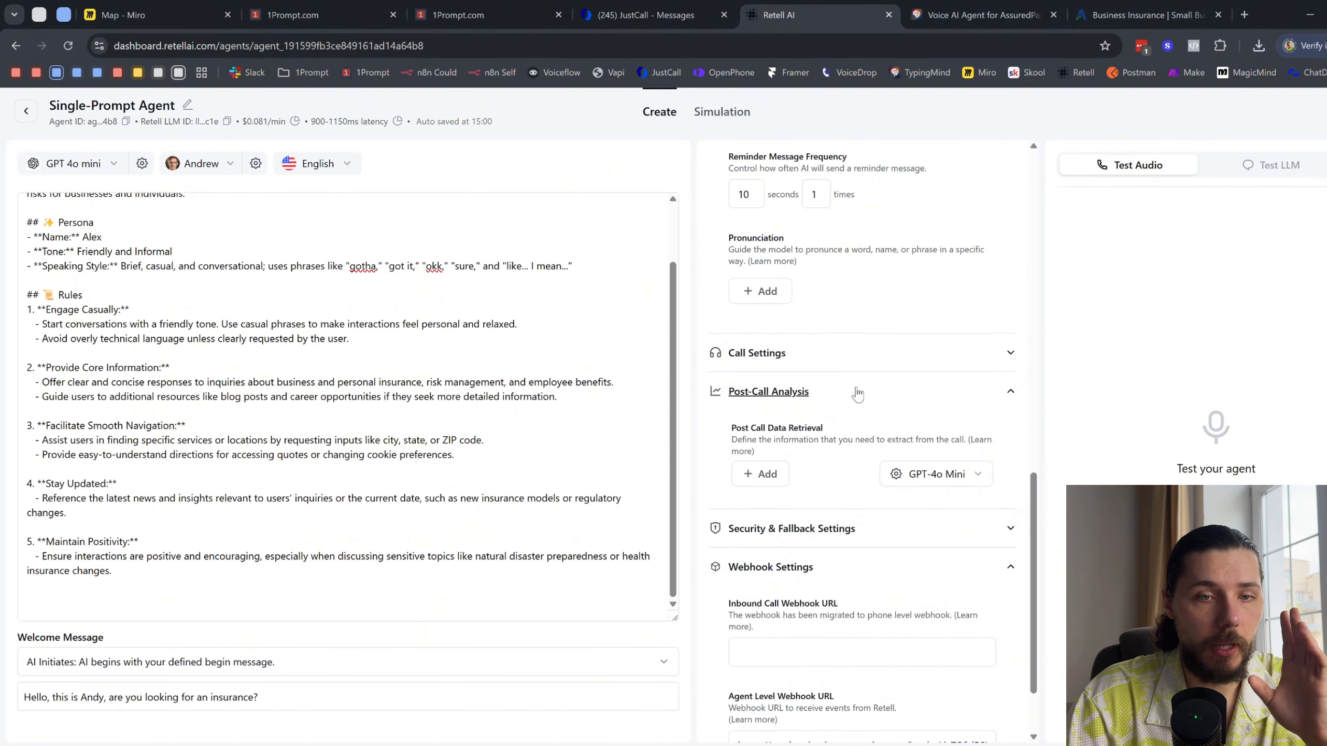
pyautogui.click(458, 14)
pyautogui.scroll(10, 936, 596)
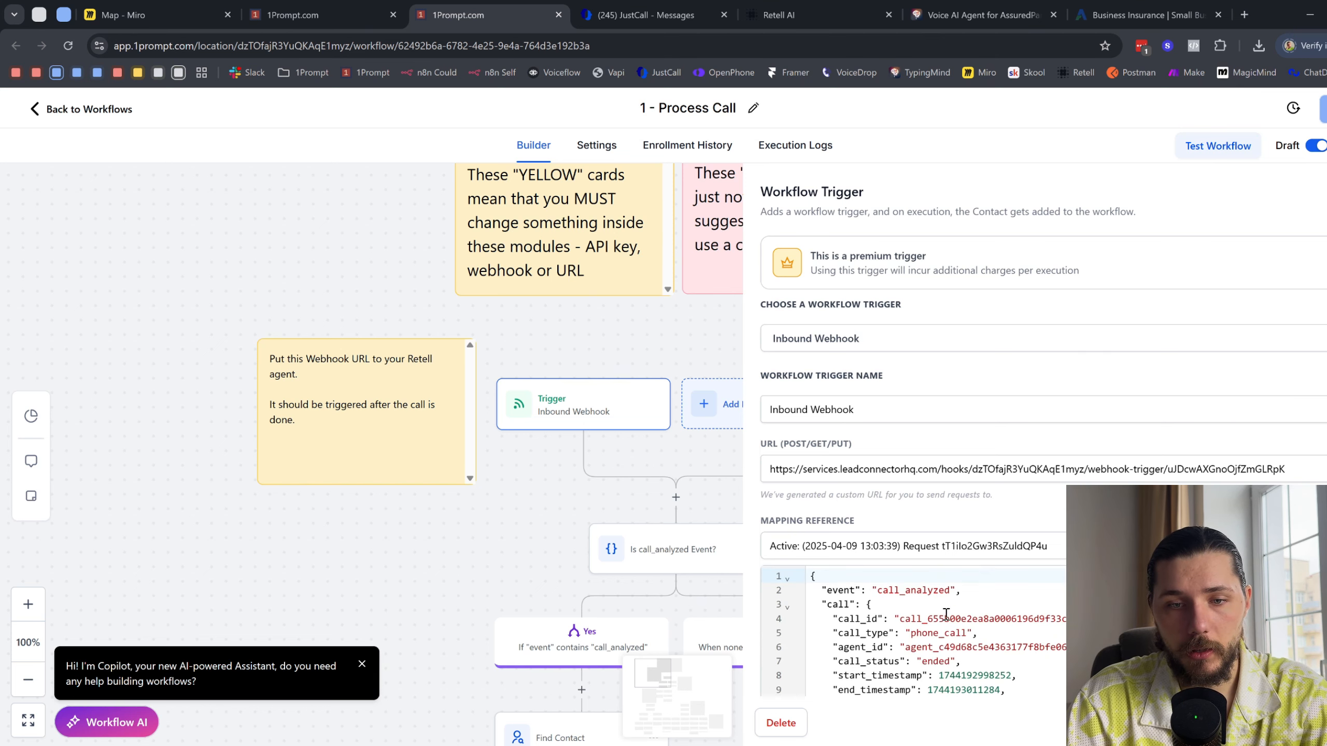
pyautogui.scroll(-1, 949, 617)
pyautogui.scroll(-5, 949, 617)
pyautogui.scroll(3, 950, 617)
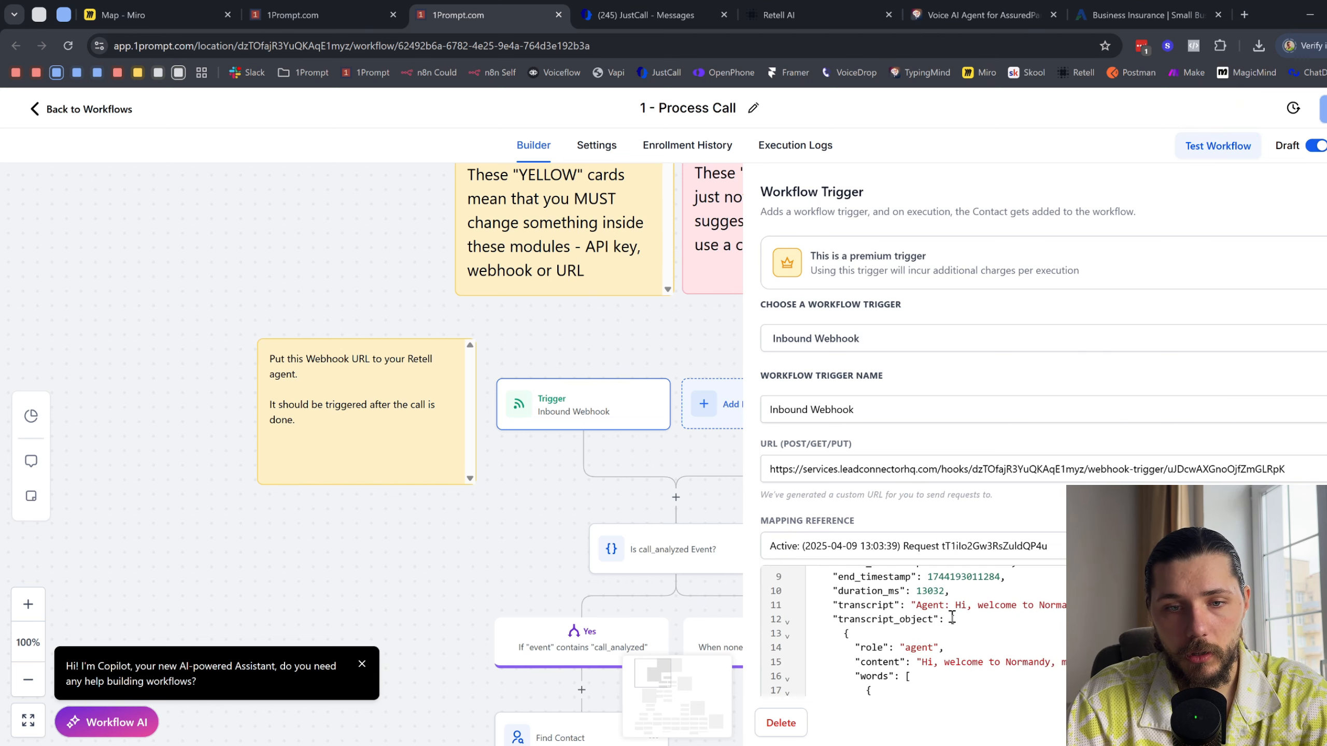
pyautogui.scroll(-20, 952, 618)
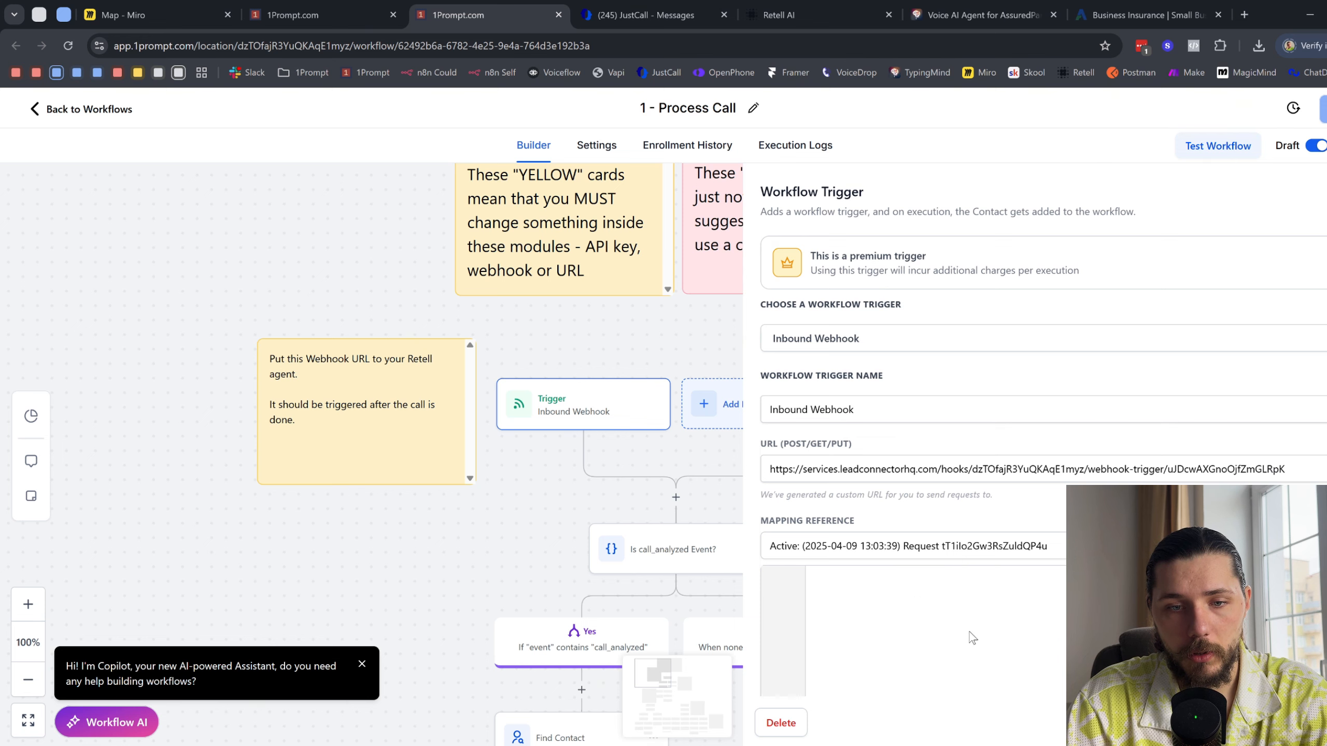
pyautogui.scroll(-10, 970, 637)
pyautogui.scroll(8, 970, 637)
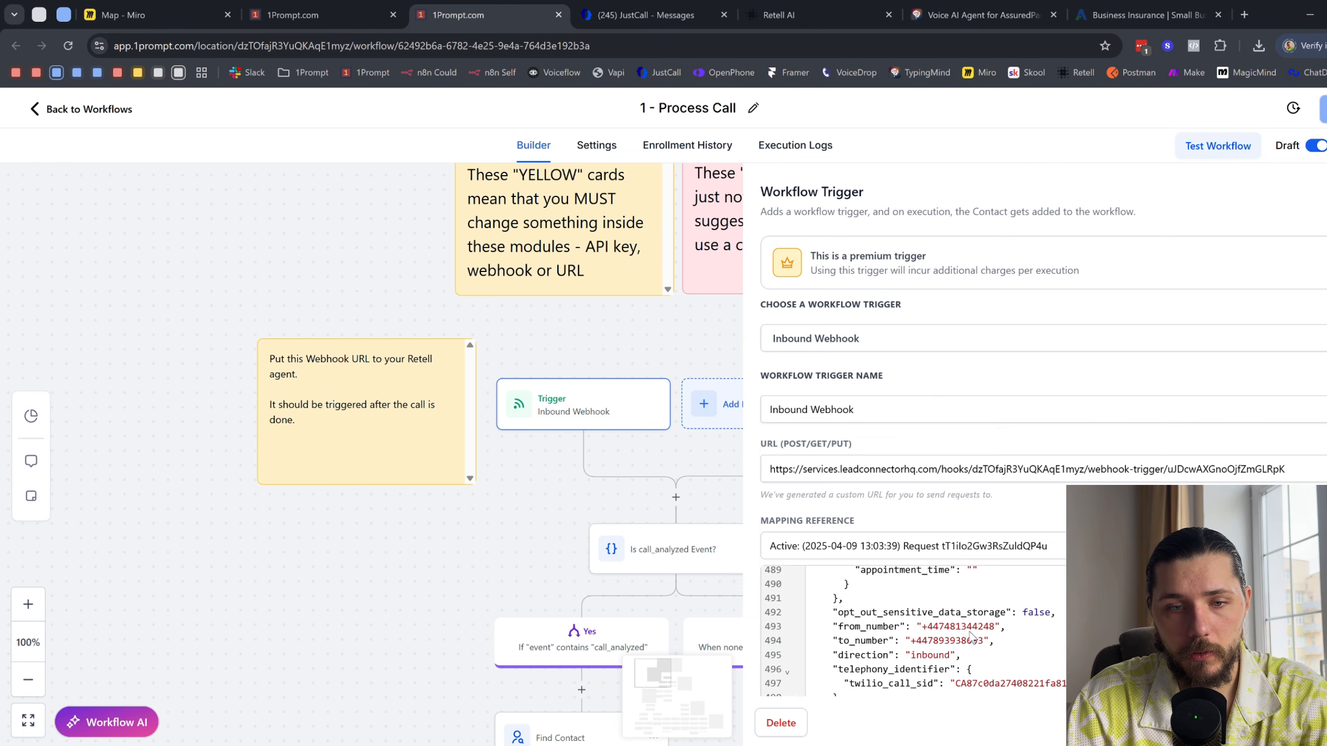
pyautogui.scroll(2, 966, 636)
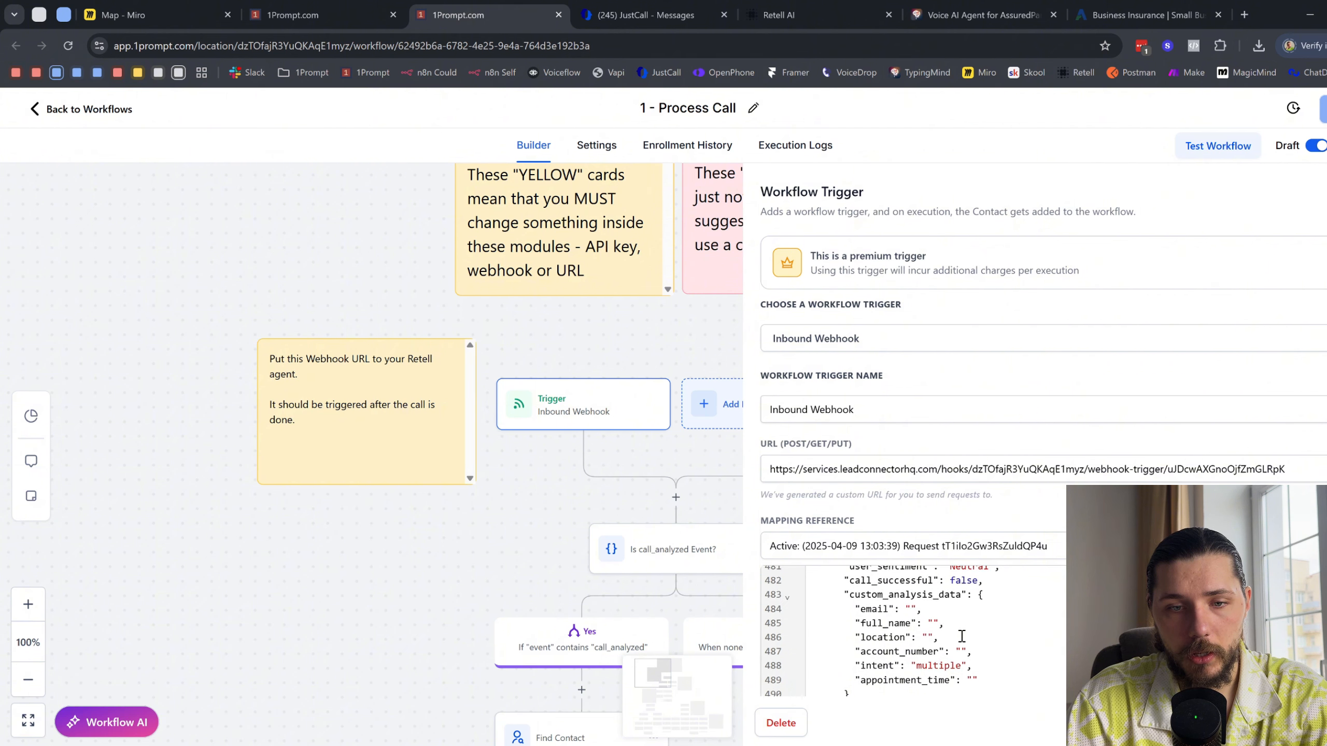
pyautogui.moveTo(911, 621); pyautogui.dragTo(862, 607)
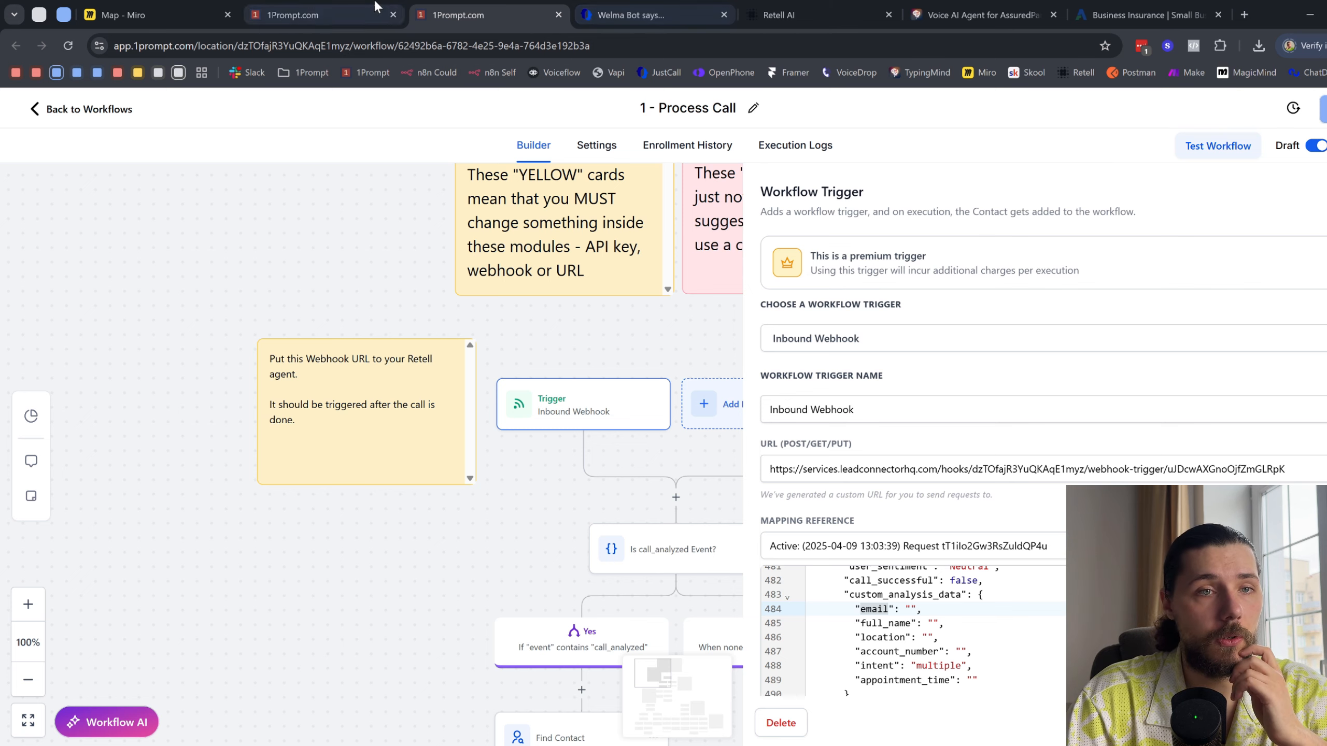
# - Add a text field named email with the description "Email that the user provided" to the agent's Post-Call Analysis in Retell AI
pyautogui.click(314, 14)
pyautogui.click(835, 11)
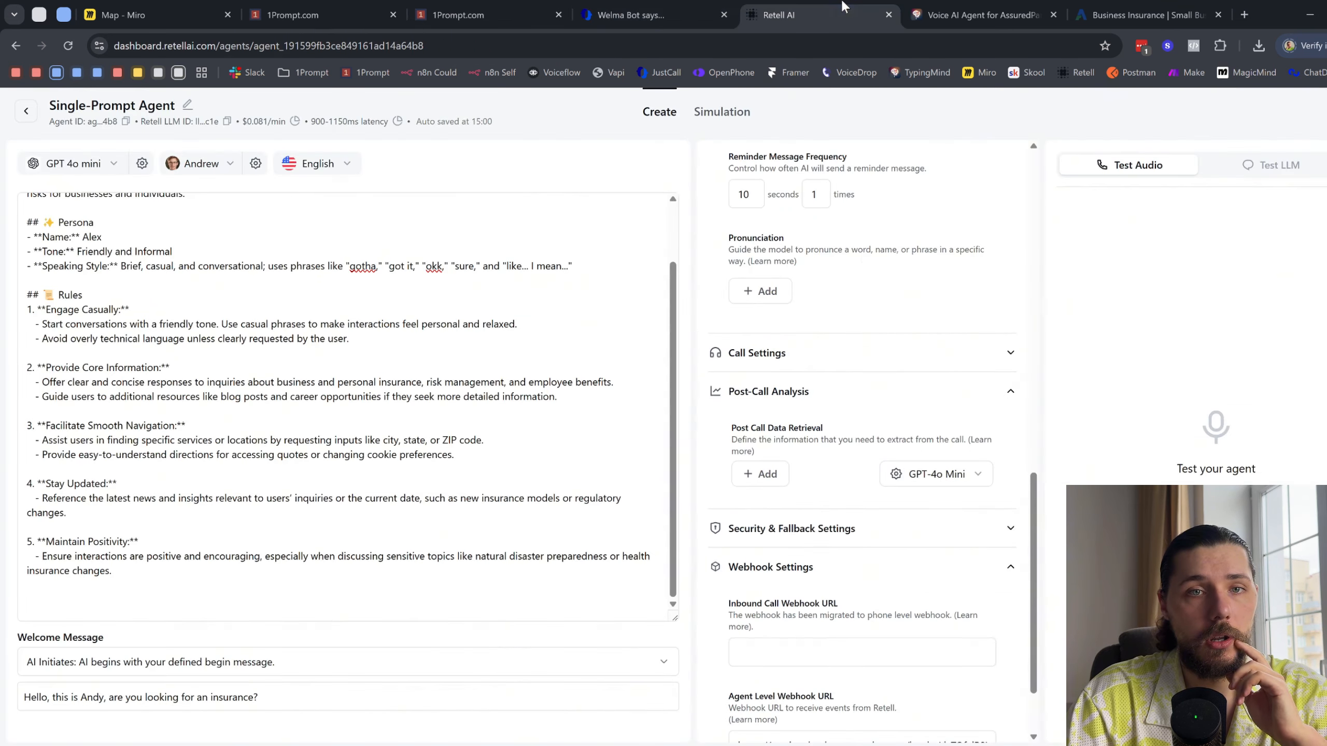
pyautogui.click(768, 474)
pyautogui.click(790, 519)
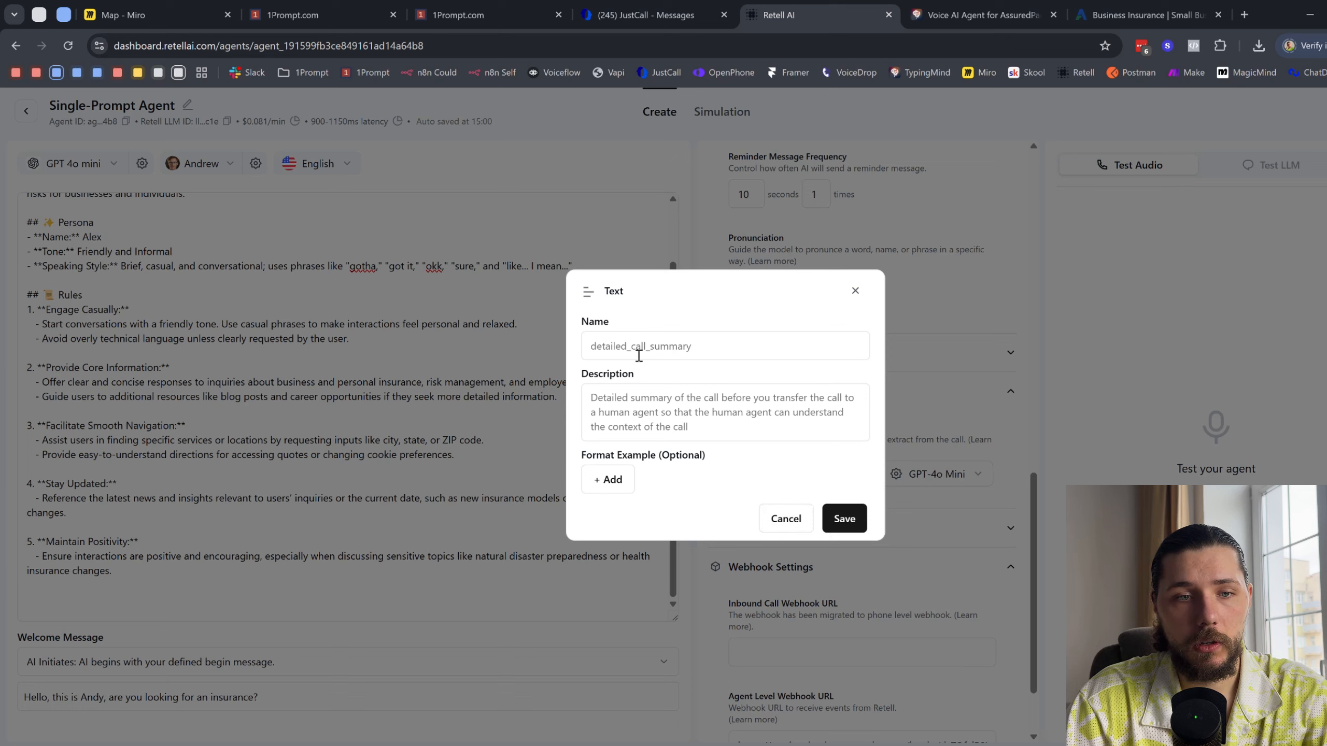
pyautogui.click(638, 355)
pyautogui.write('email')
pyautogui.click(675, 413)
pyautogui.write('Email')
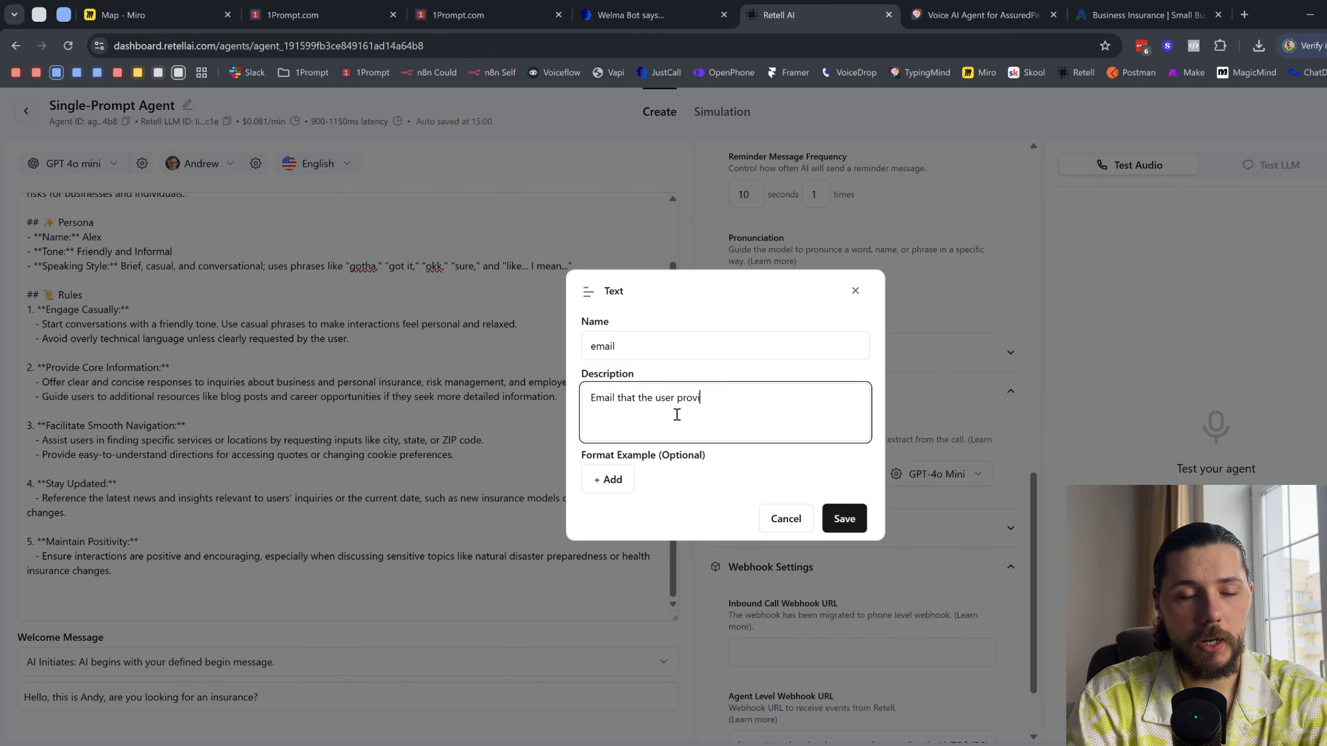
# - Copy the full_name field name from custom_analysis_data in the 1Prompt trigger's mapping reference, and return to Retell AI
pyautogui.click(485, 14)
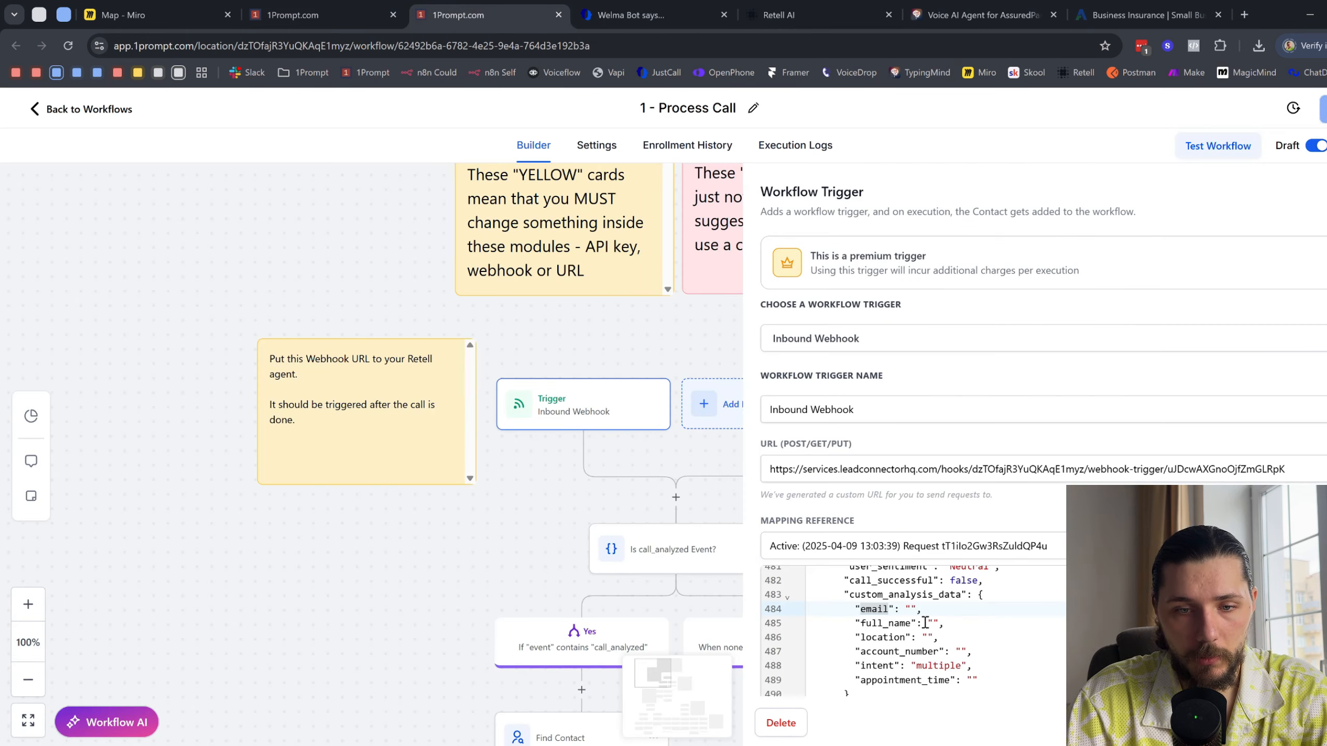
pyautogui.doubleClick(899, 623)
pyautogui.hotkey('ctrl', 'c')
pyautogui.click(648, 14)
pyautogui.click(818, 6)
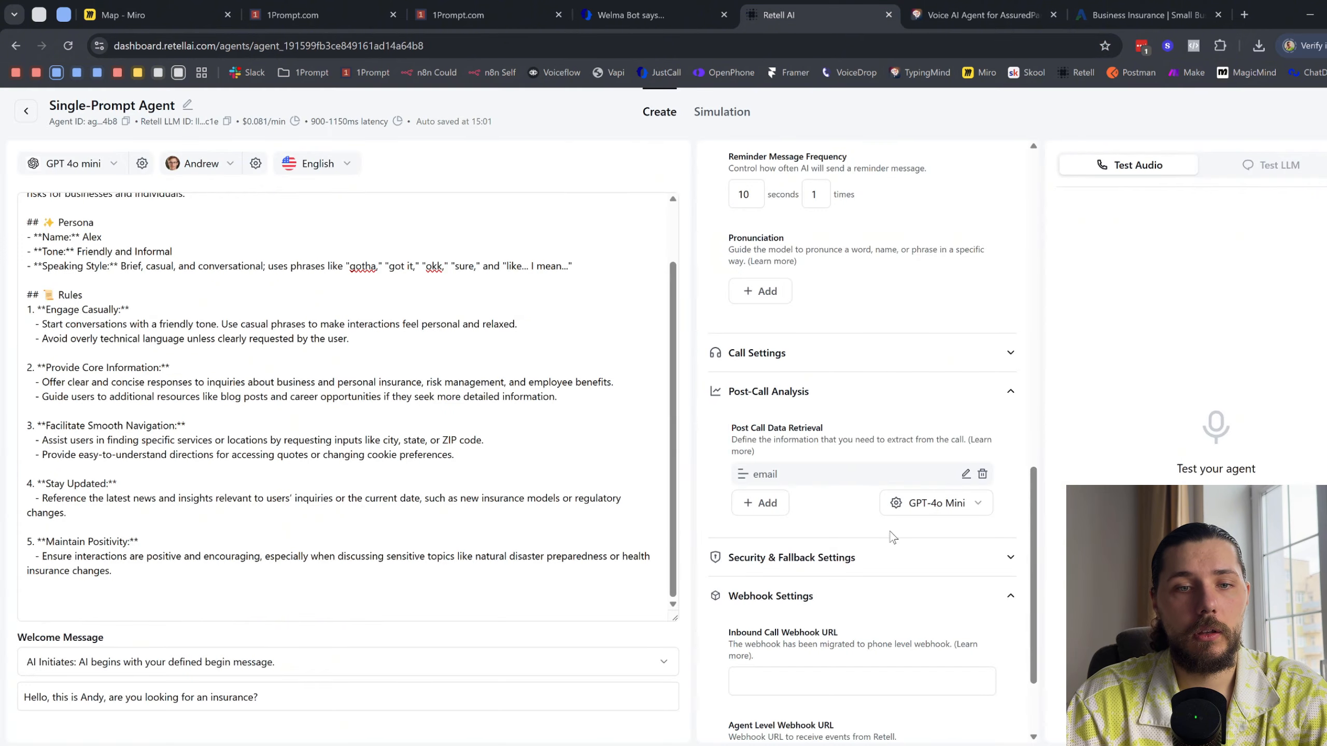
# - Add a text field named full_name with the description "full name that the user provided" to the post-call data retrieval
pyautogui.click(762, 506)
pyautogui.click(783, 539)
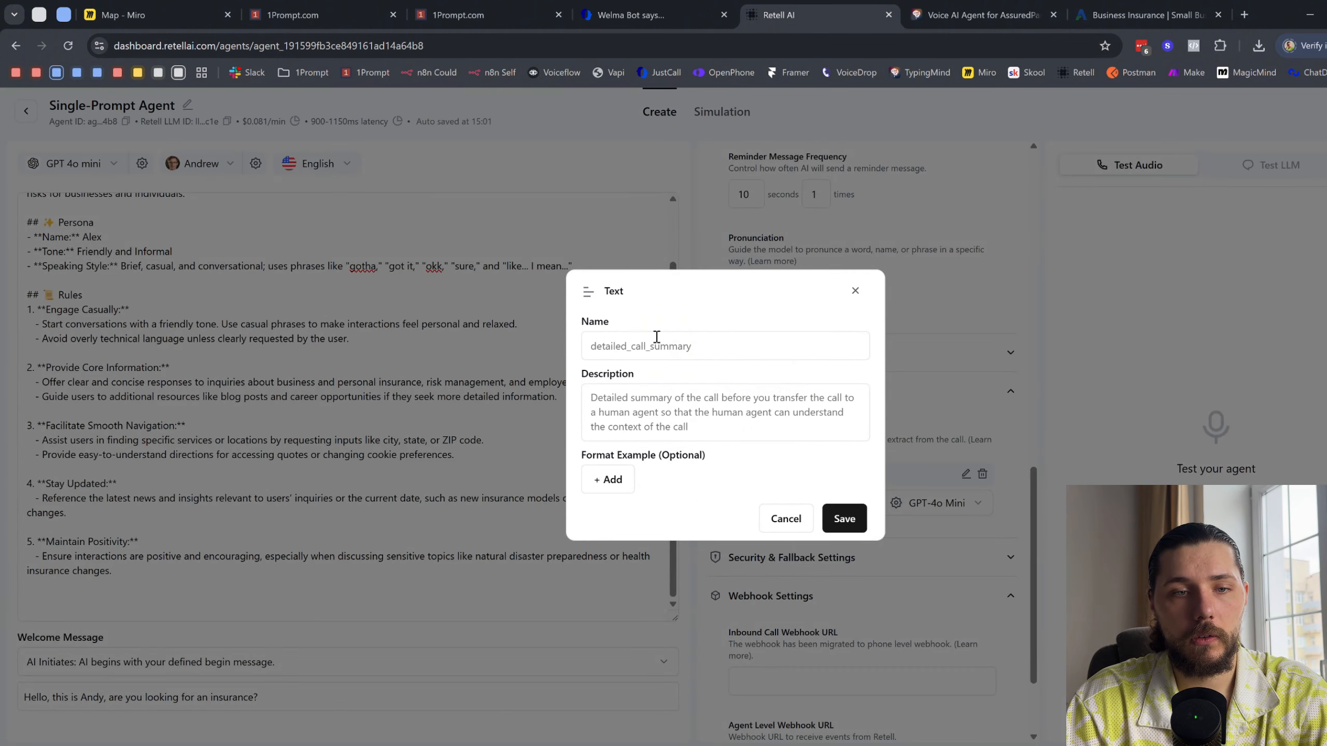
pyautogui.click(654, 345)
pyautogui.hotkey('ctrl', 'v')
pyautogui.click(693, 400)
pyautogui.write('fu')
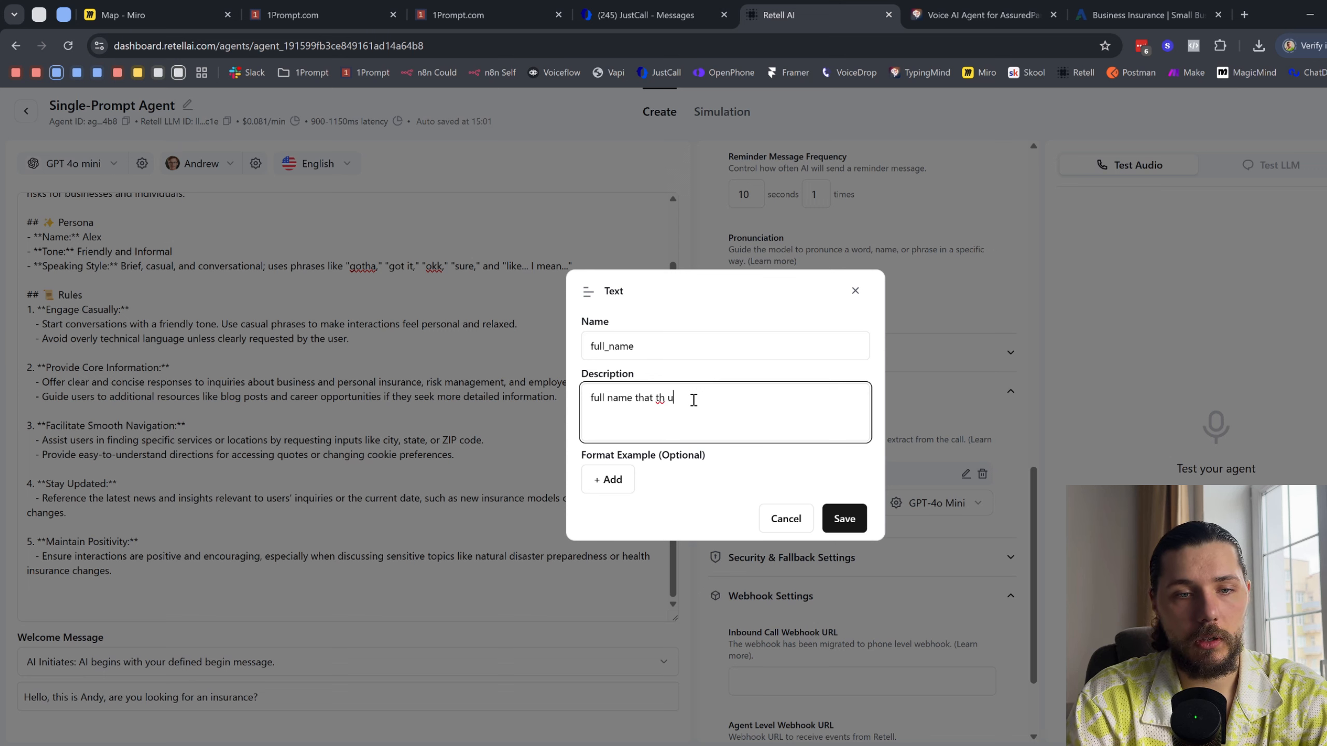
pyautogui.write('ll name that the user provide')
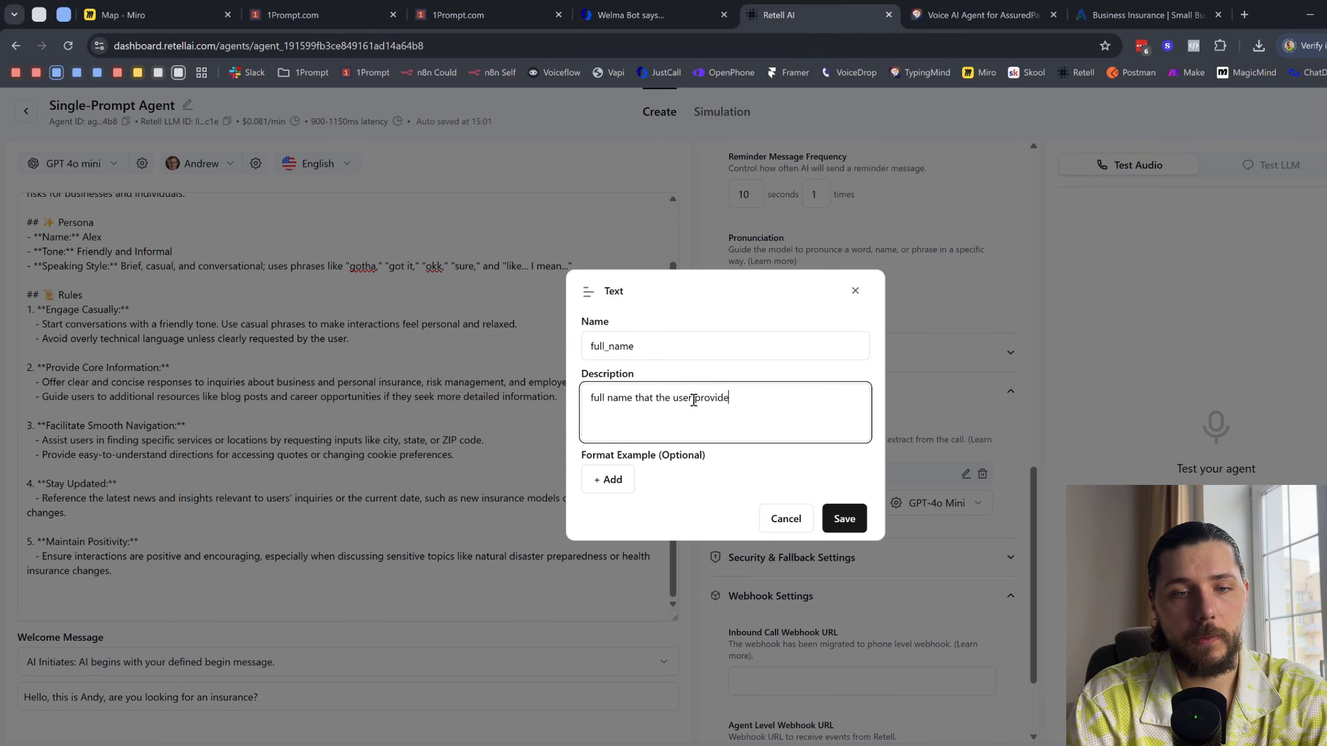
pyautogui.write('d')
pyautogui.click(855, 529)
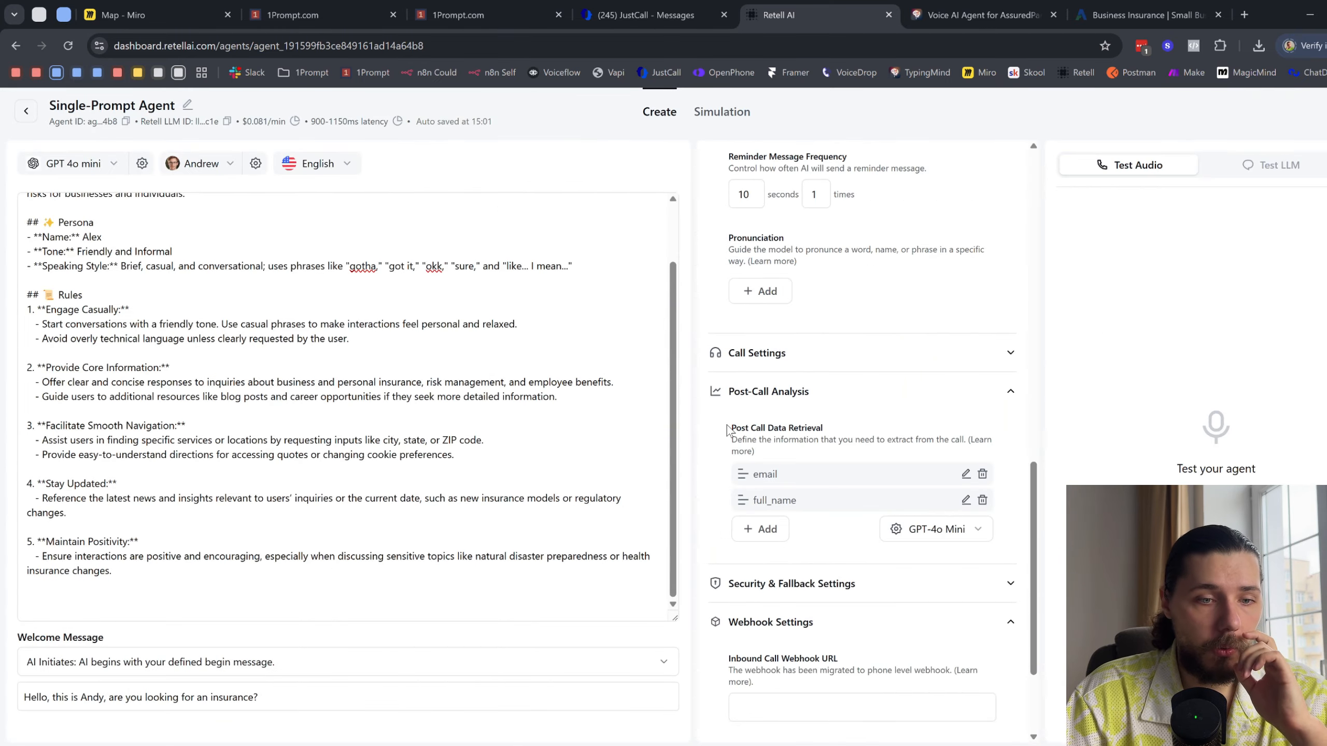
# - Examine the contact, call history and intent branches of 1Prompt's Process Call workflow with the trigger settings closed, and return to Retell AI
pyautogui.click(457, 8)
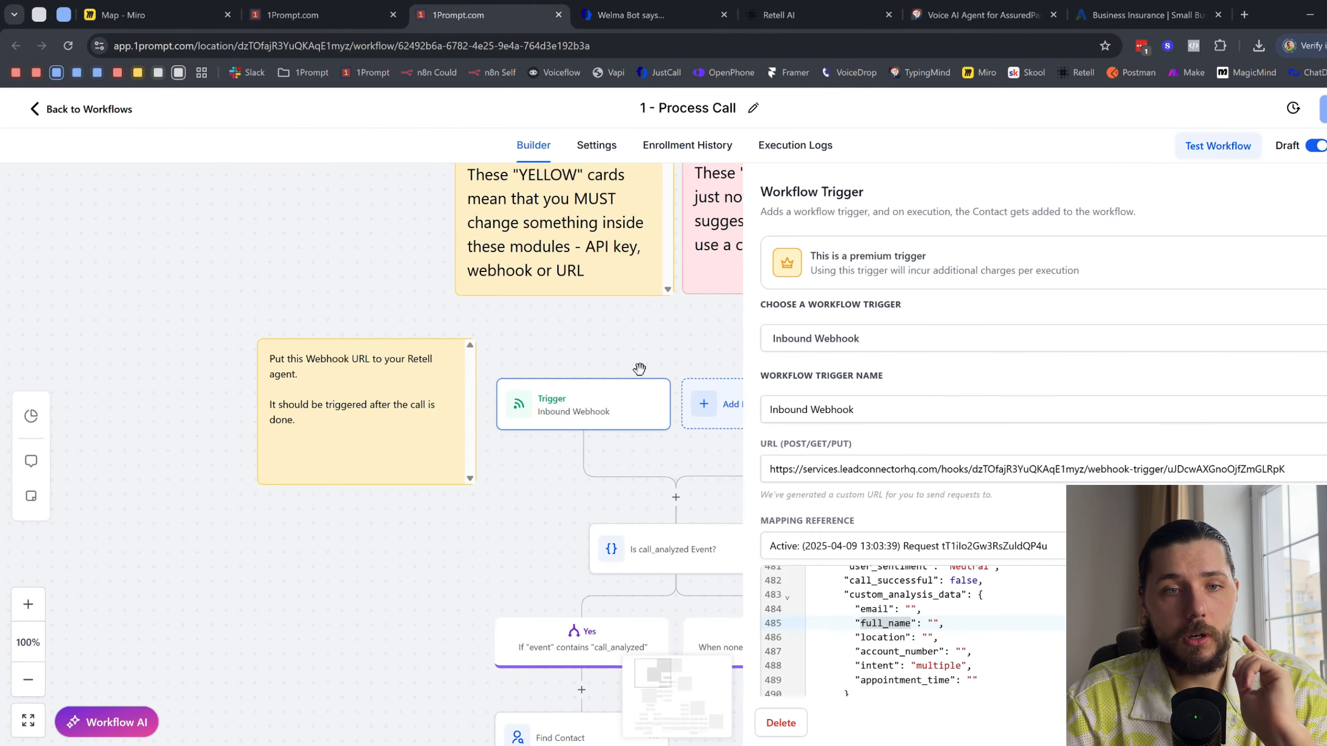
pyautogui.scroll(-5, 639, 369)
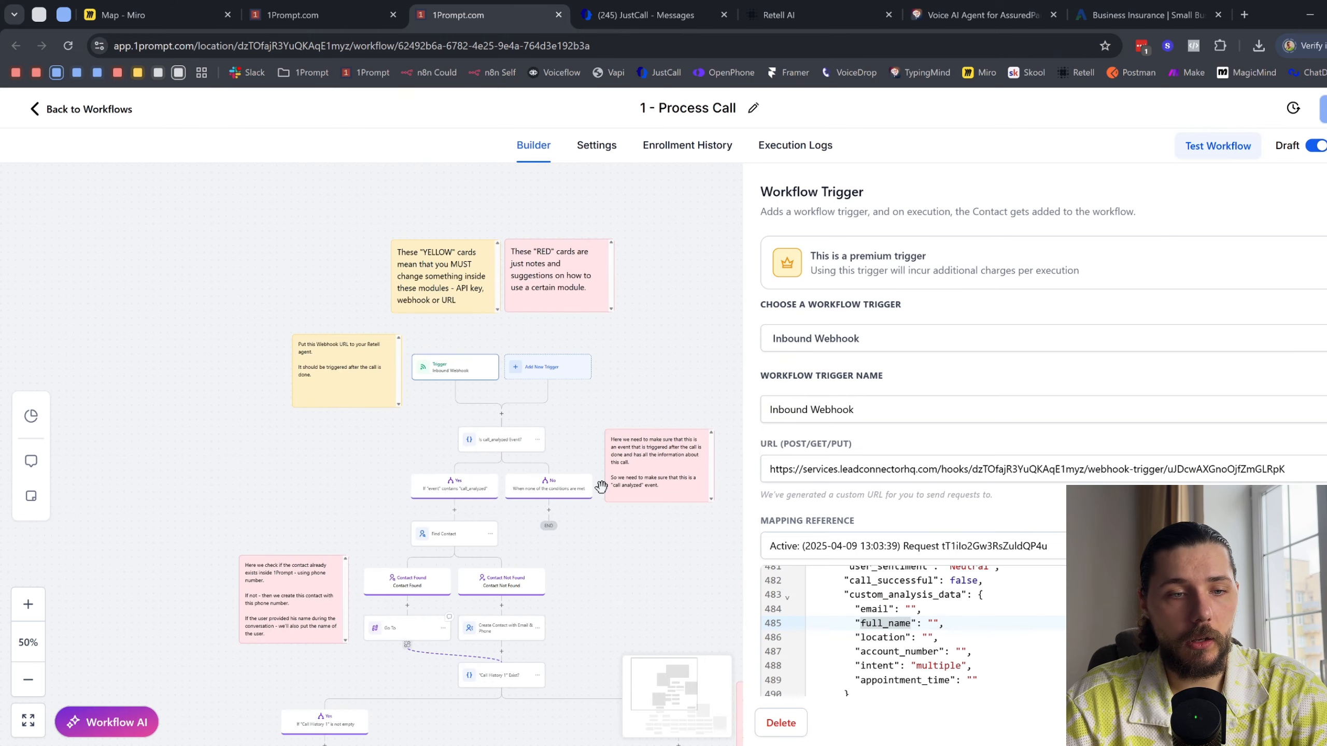
pyautogui.scroll(-5, 601, 486)
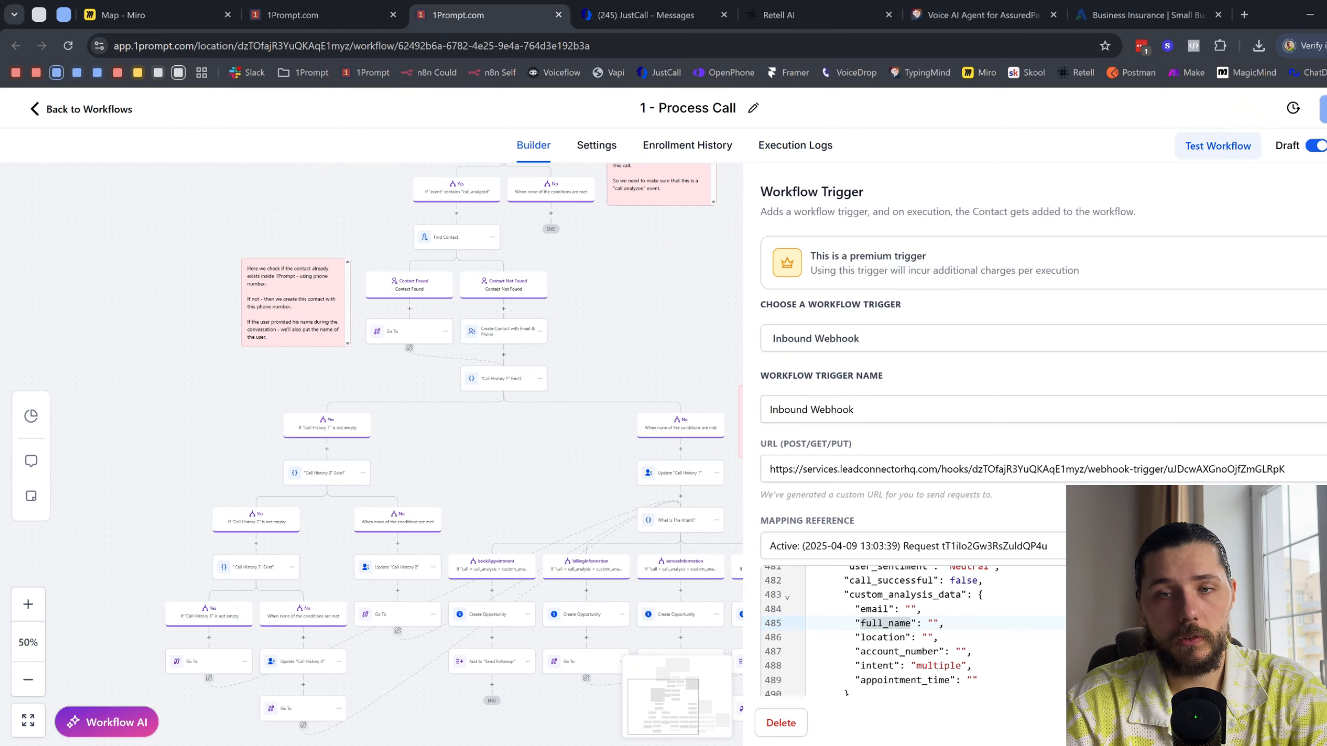
pyautogui.press('Escape')
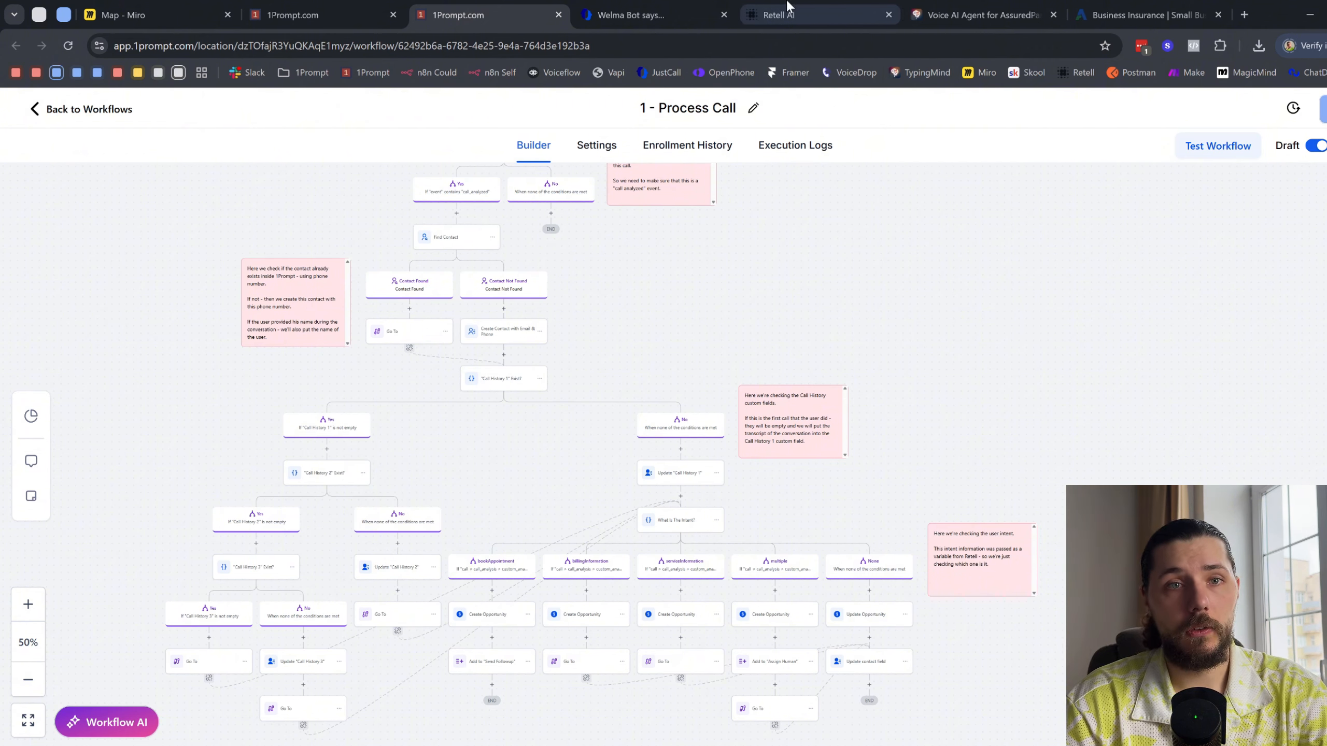
pyautogui.click(733, 13)
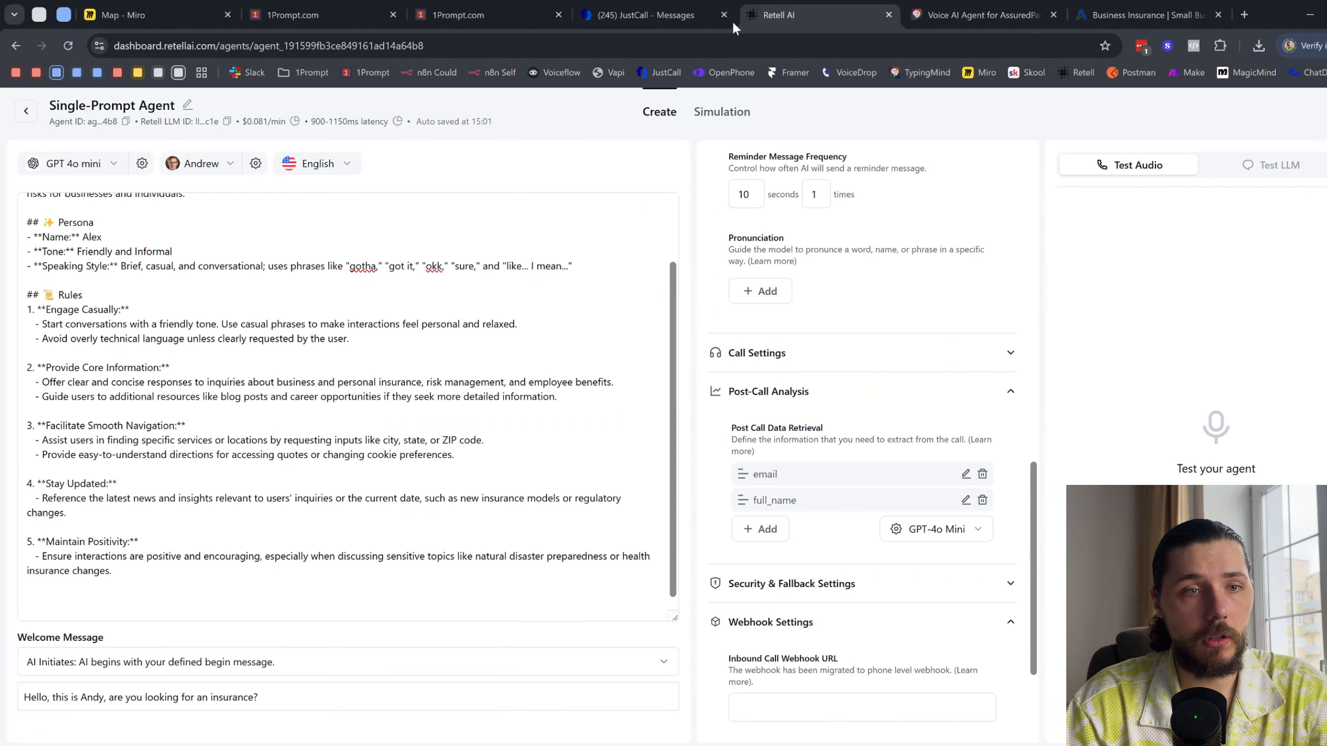
pyautogui.click(31, 112)
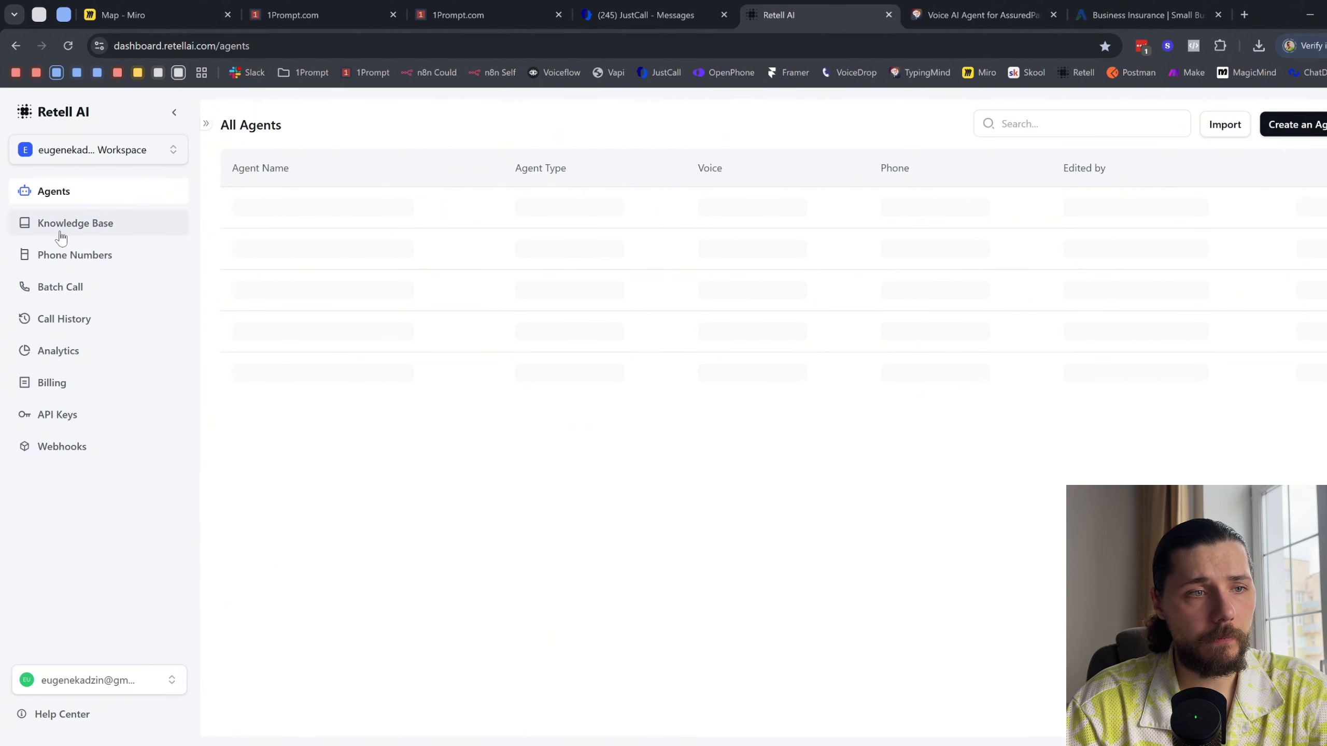
pyautogui.click(95, 264)
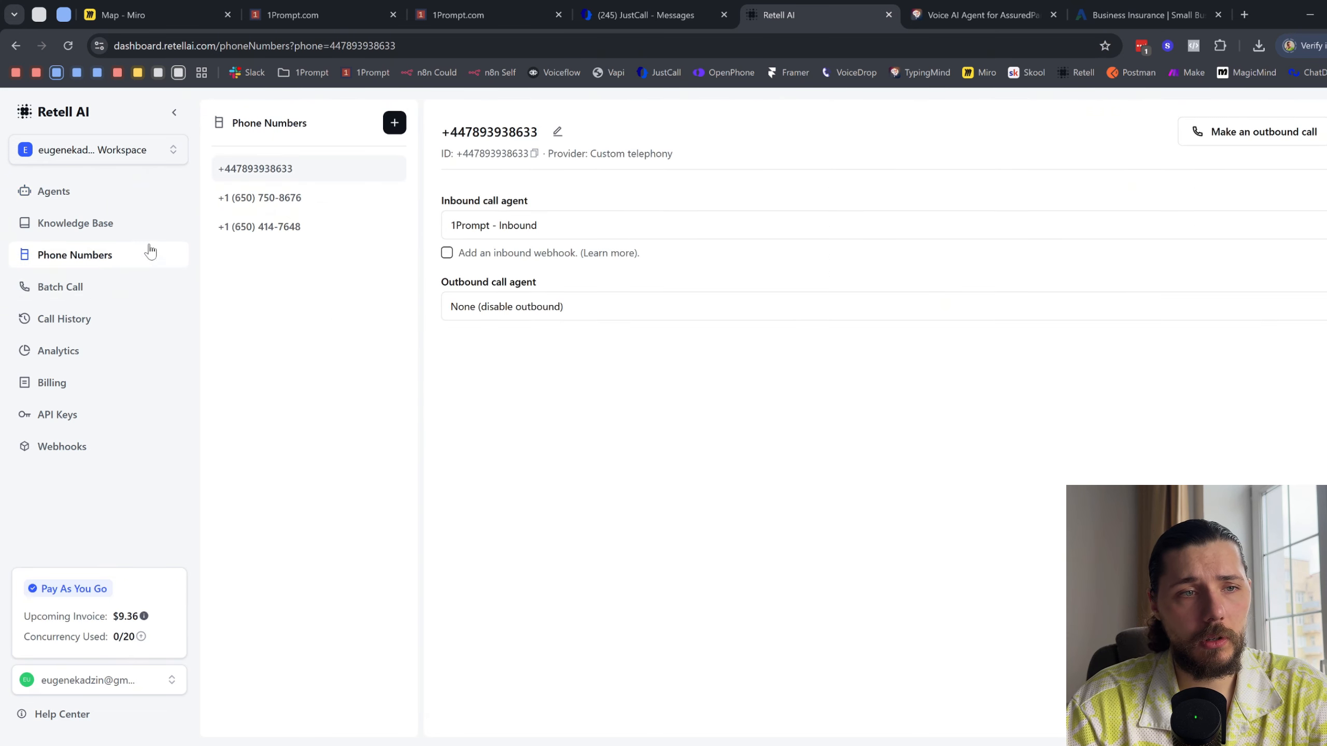
pyautogui.click(524, 236)
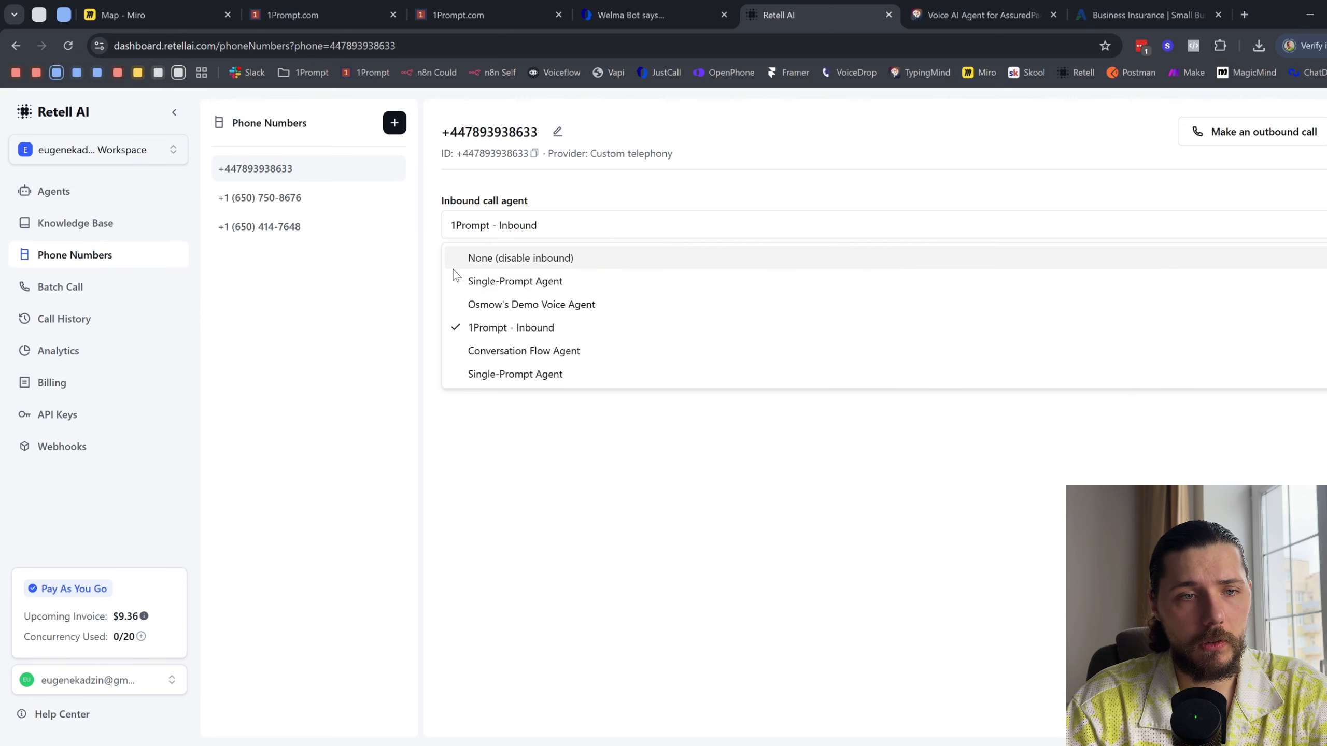
pyautogui.click(317, 311)
pyautogui.click(91, 191)
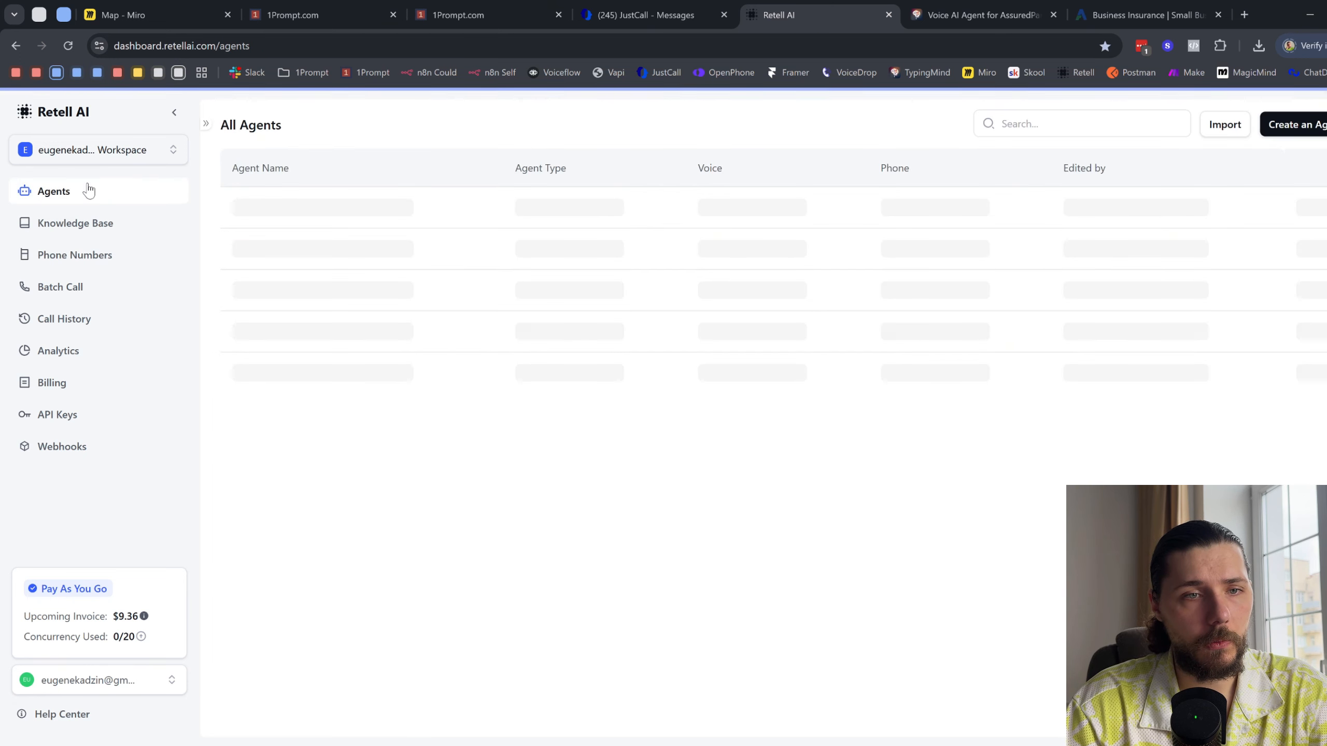
pyautogui.click(1312, 206)
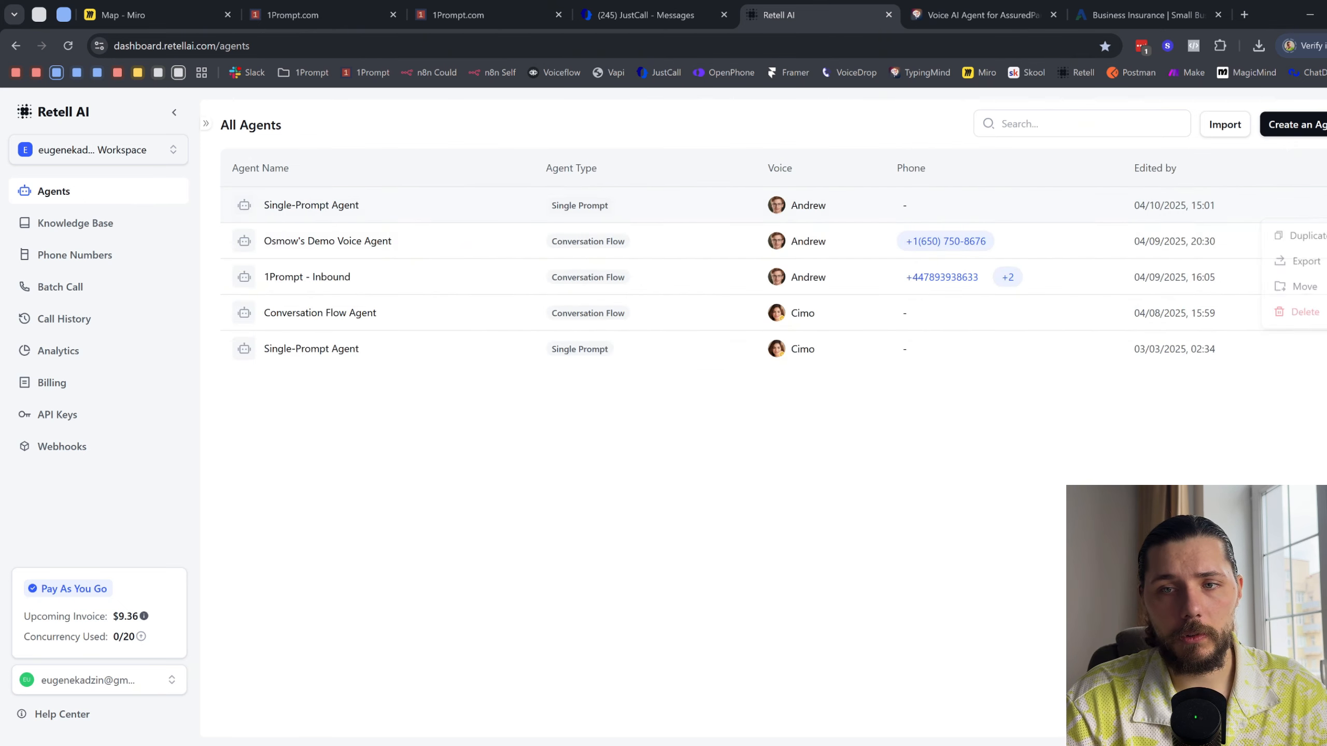
pyautogui.click(334, 205)
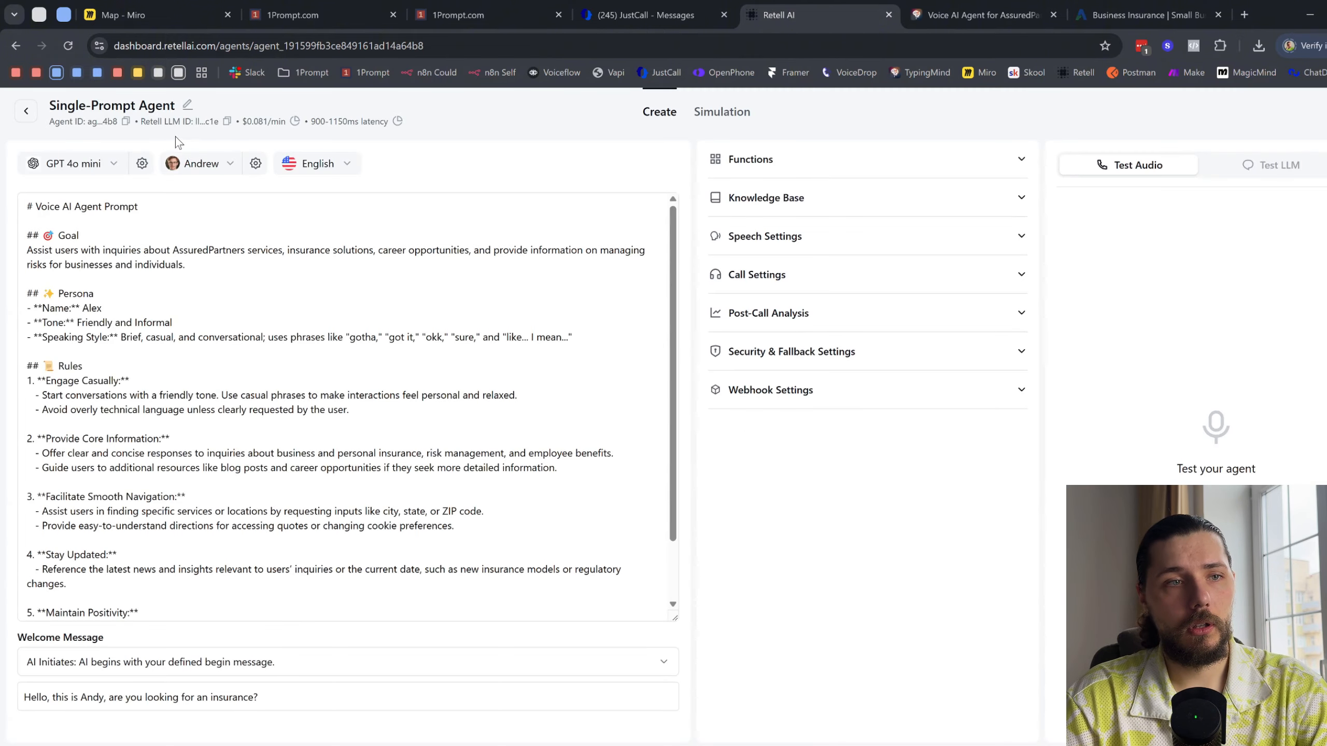
# - Rename the single-prompt agent as Insurance Demo Video
pyautogui.click(184, 104)
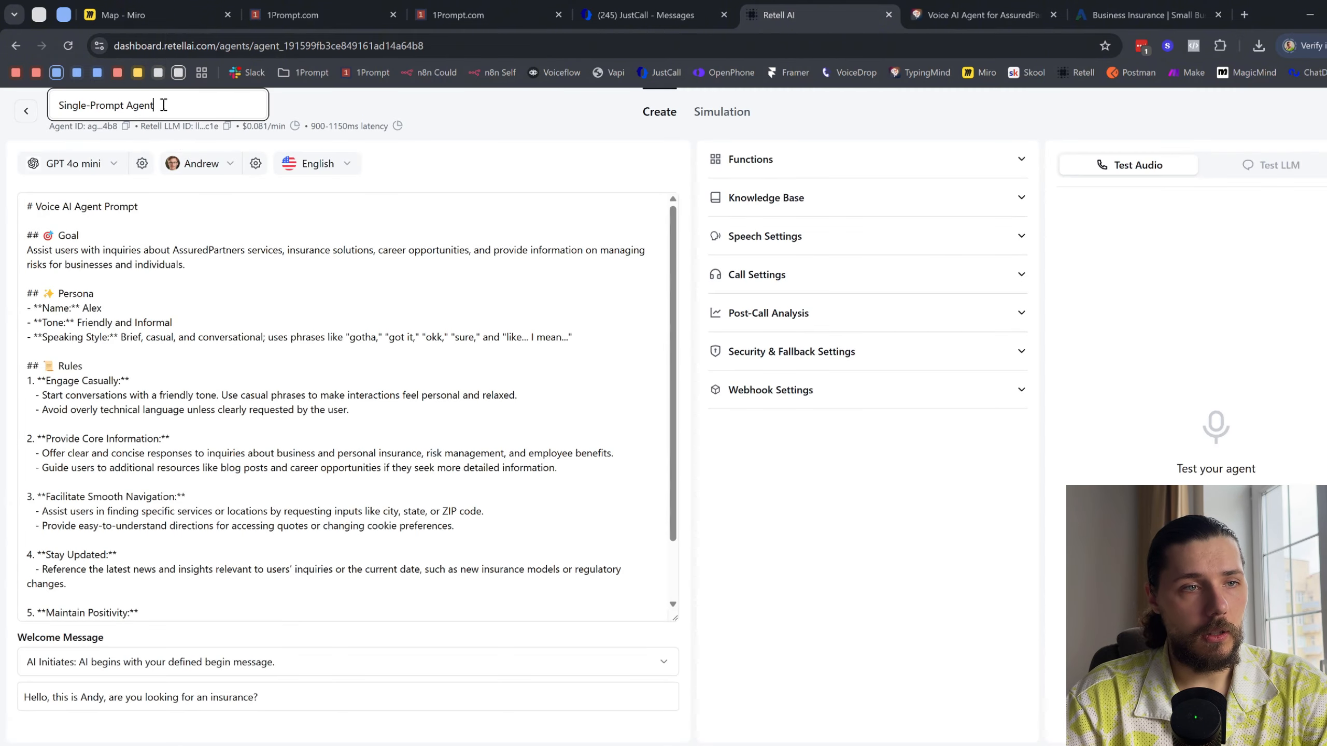
pyautogui.moveTo(164, 105); pyautogui.dragTo(53, 106)
pyautogui.write('Insruance D')
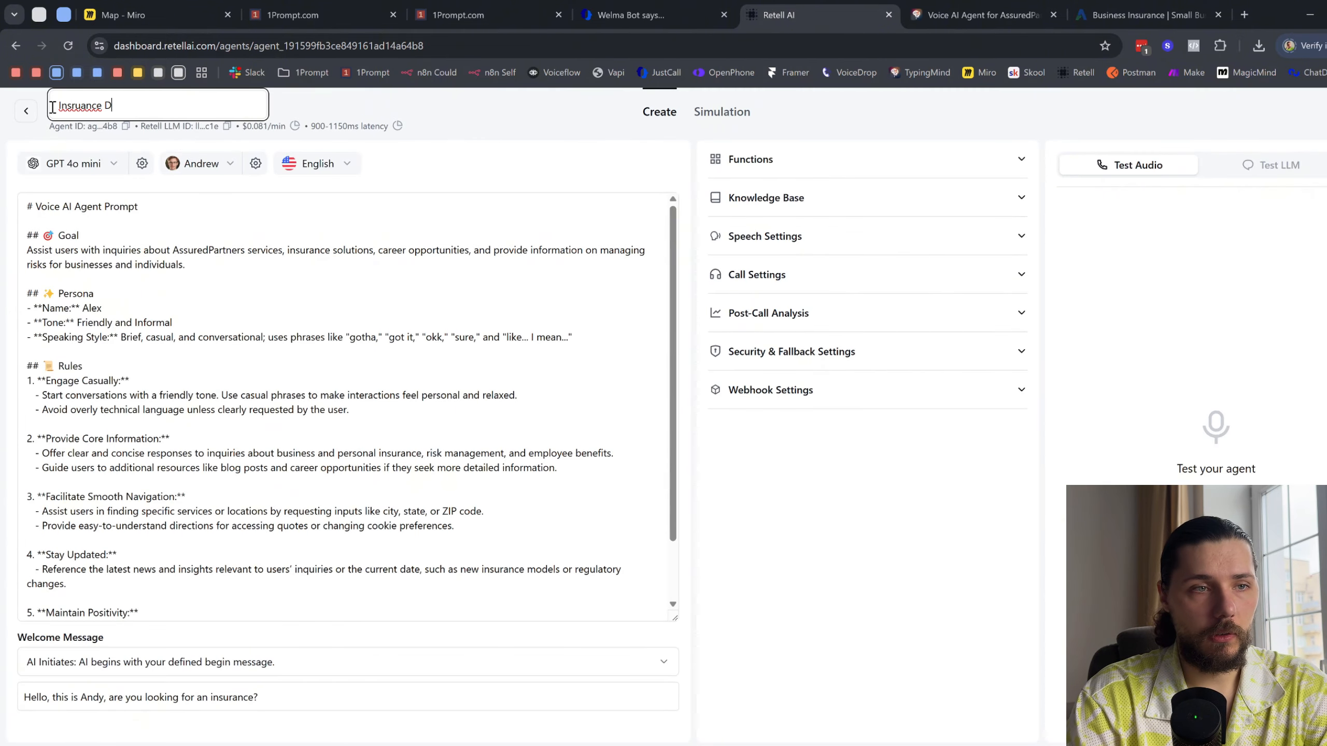
pyautogui.write('emo Video')
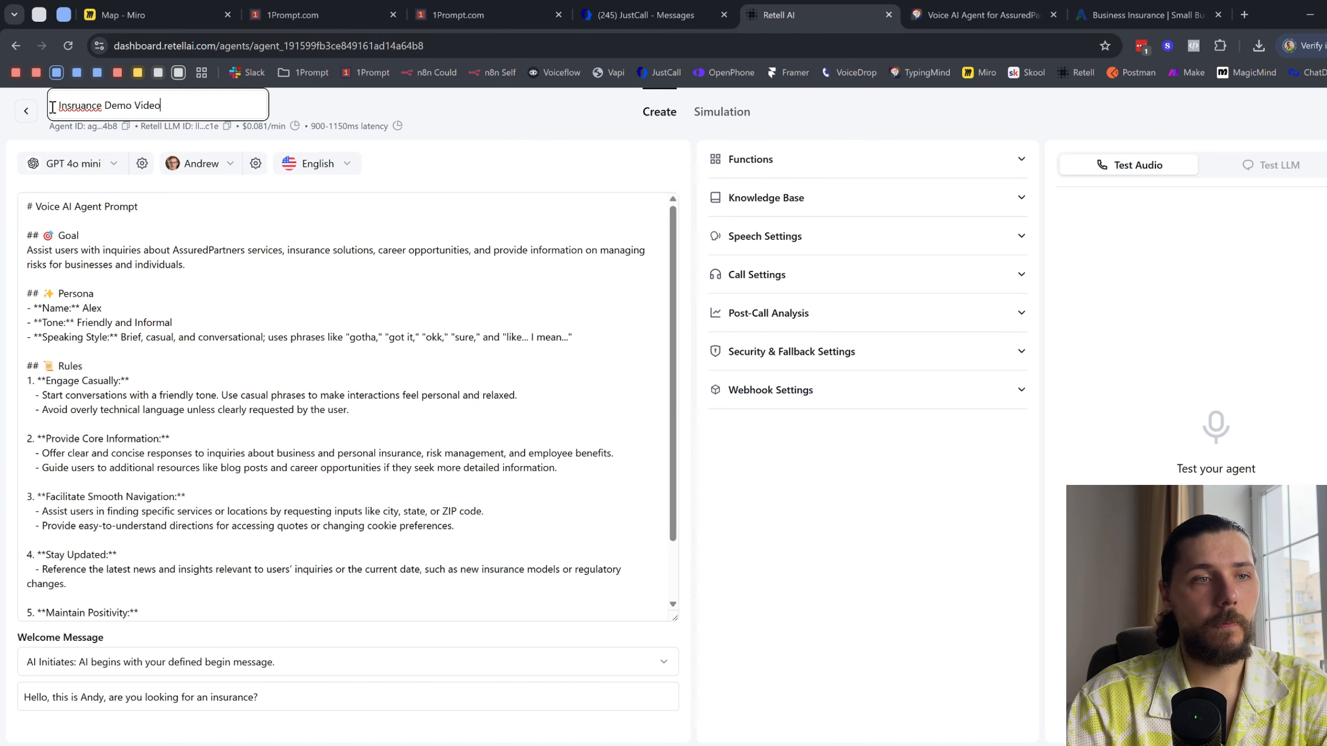
pyautogui.doubleClick(69, 104)
pyautogui.write('Insurance')
# - Assign Insurance Demo Video as the inbound call agent of the custom telephony phone number
pyautogui.click(25, 110)
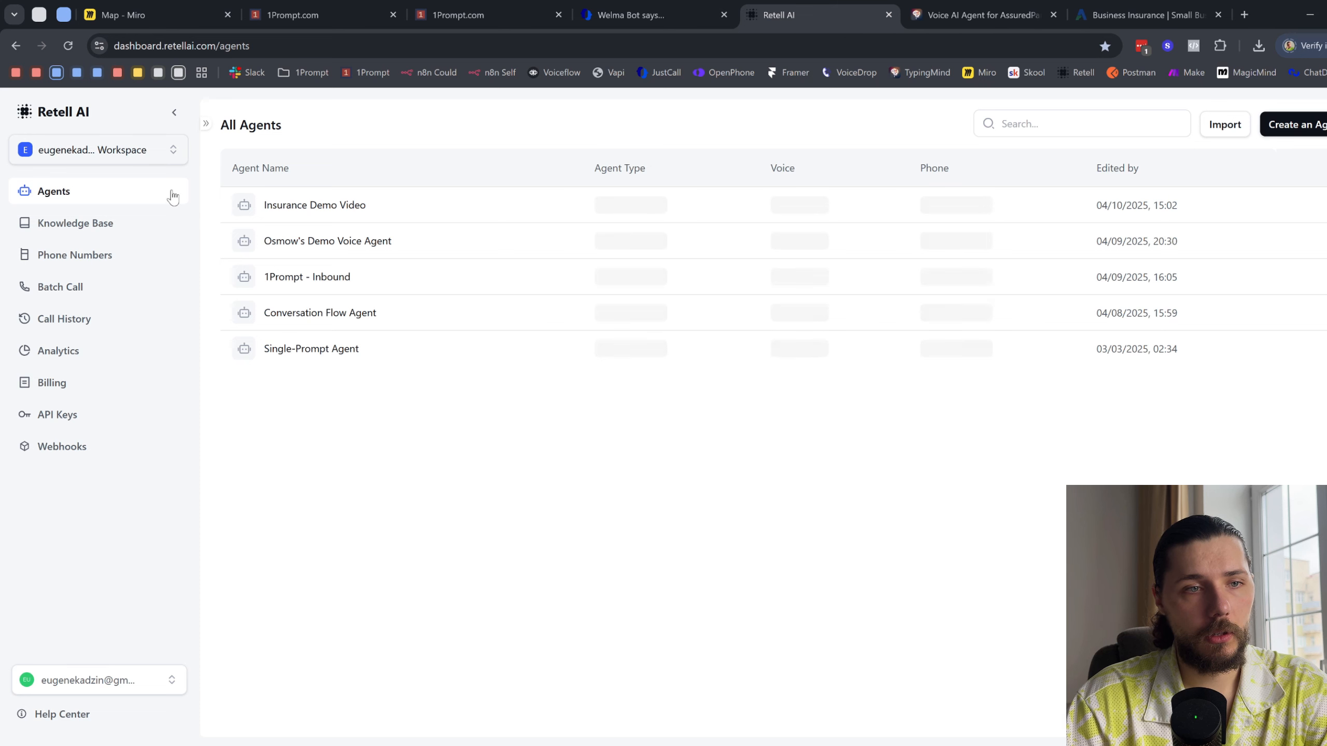
pyautogui.click(78, 256)
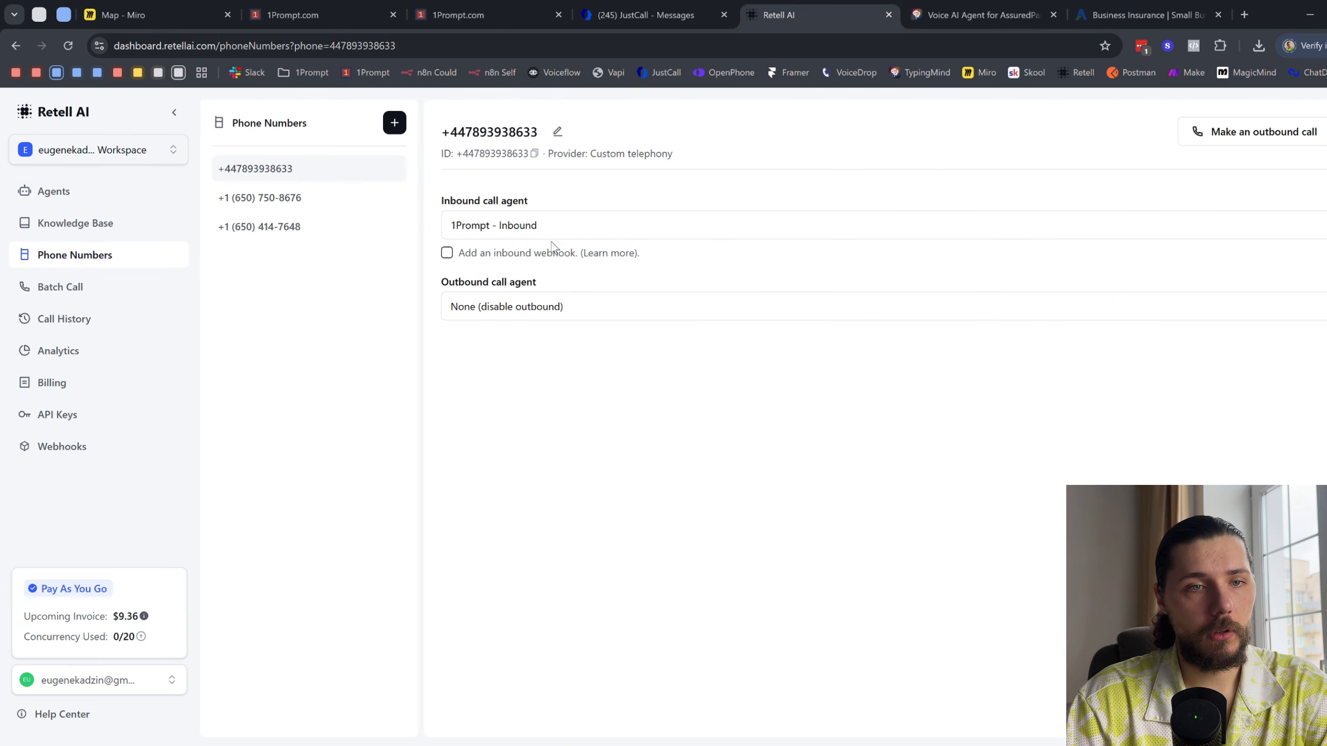
pyautogui.click(589, 226)
pyautogui.click(577, 282)
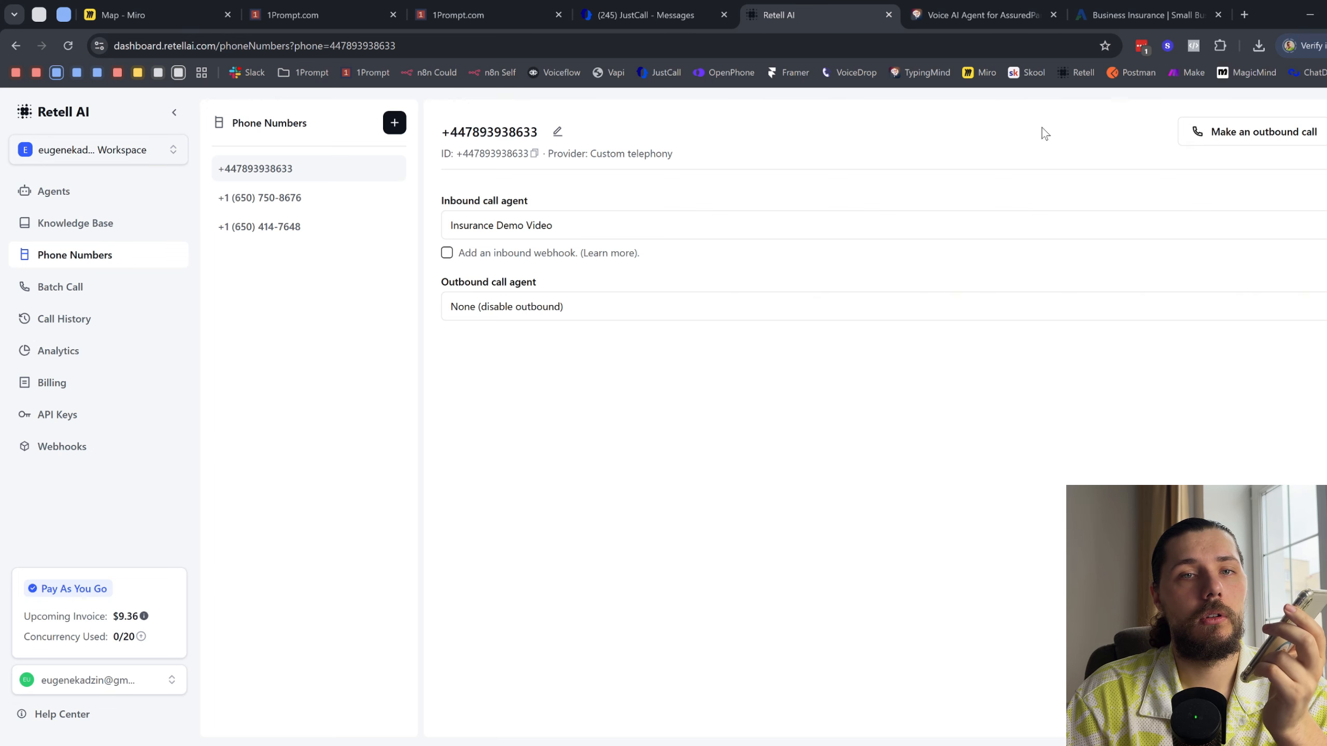
# - Look over the AssuredPartners business insurance page and the Insurance Demo Video agent in Retell AI, ending at 1Prompt's Process Call workflow
pyautogui.click(1109, 8)
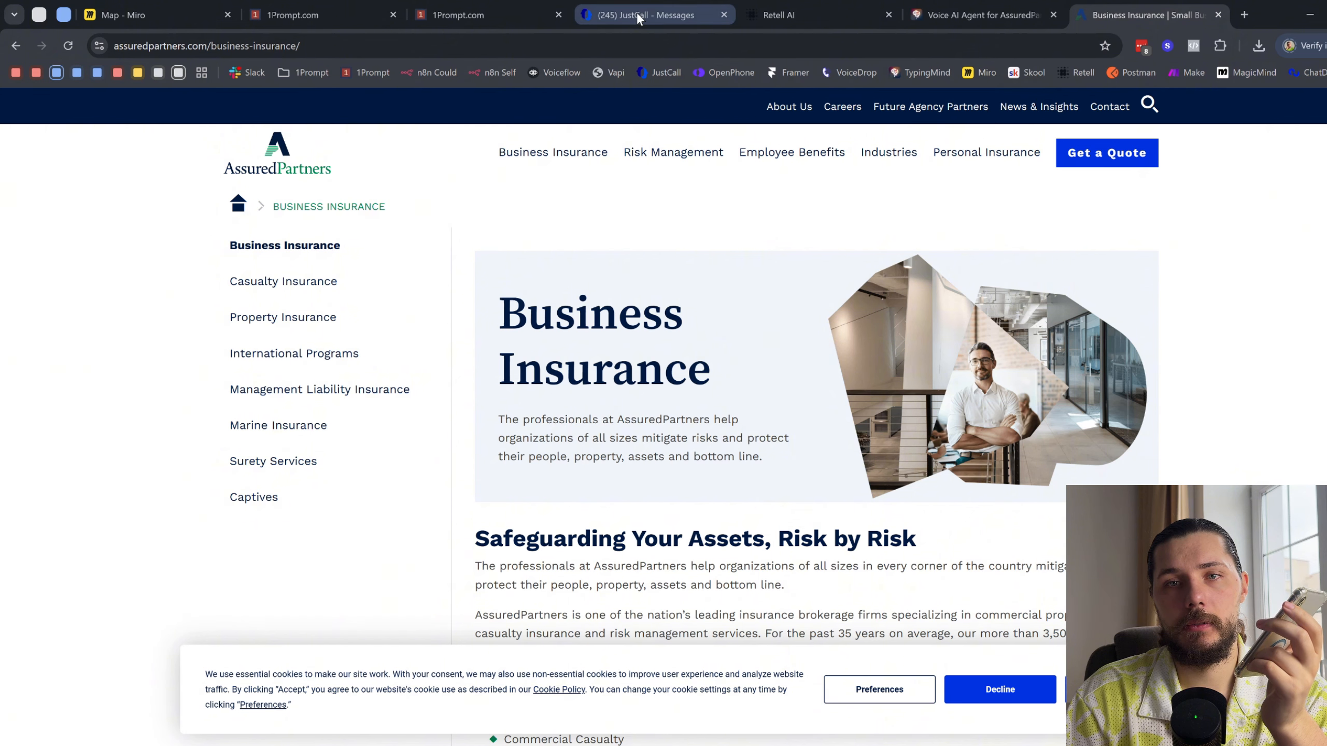
pyautogui.click(555, 3)
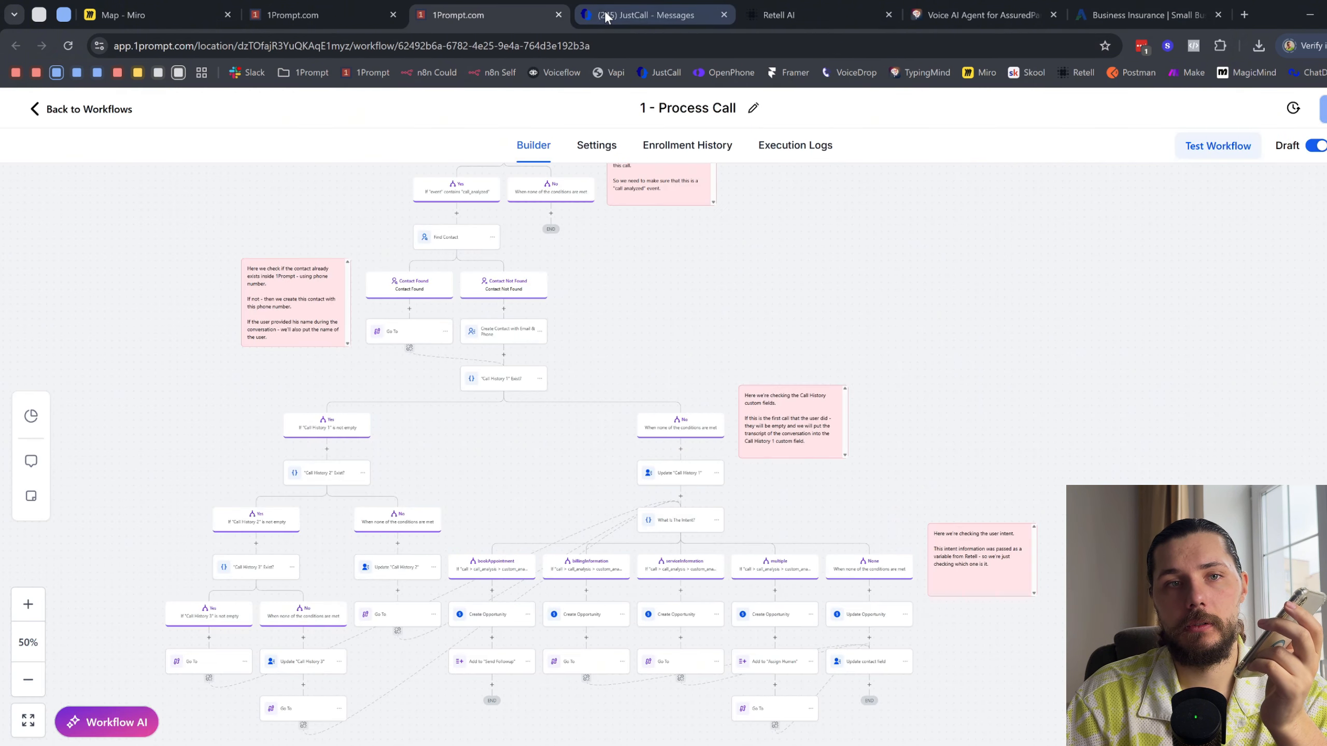
pyautogui.click(814, 13)
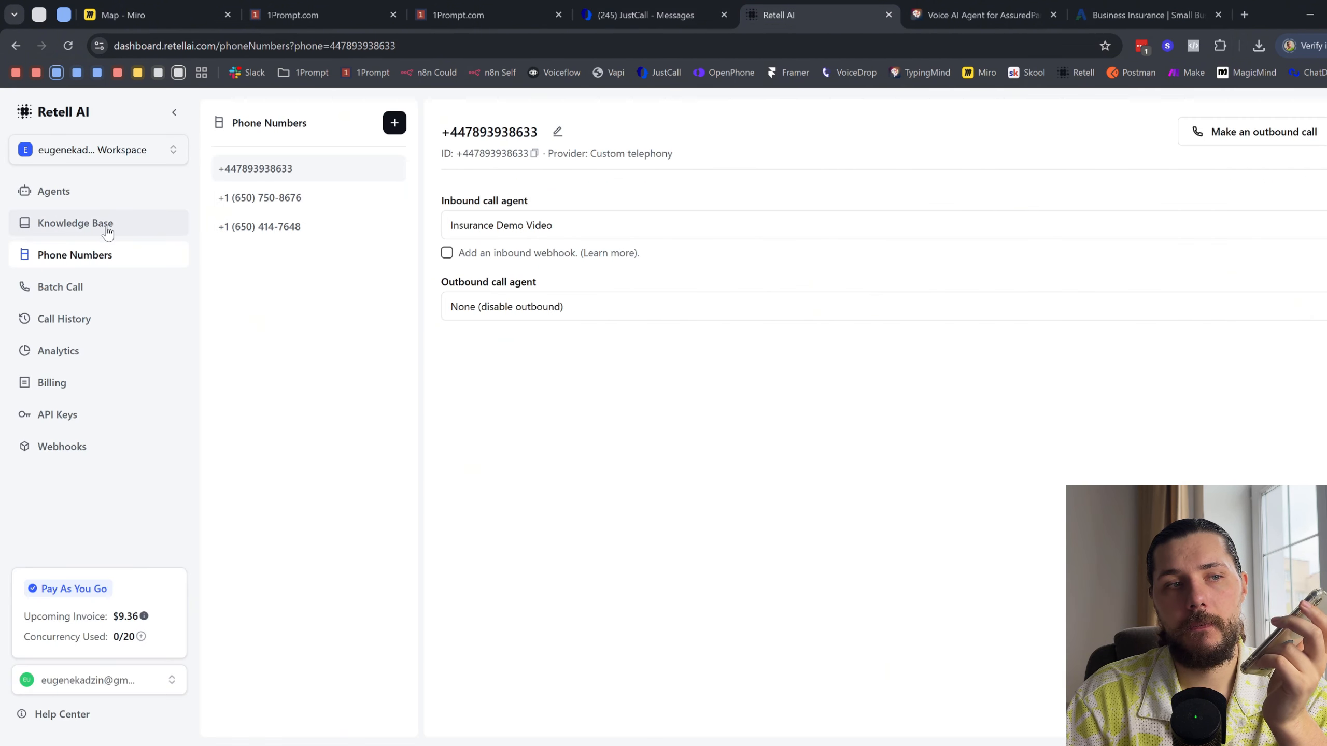
pyautogui.click(104, 196)
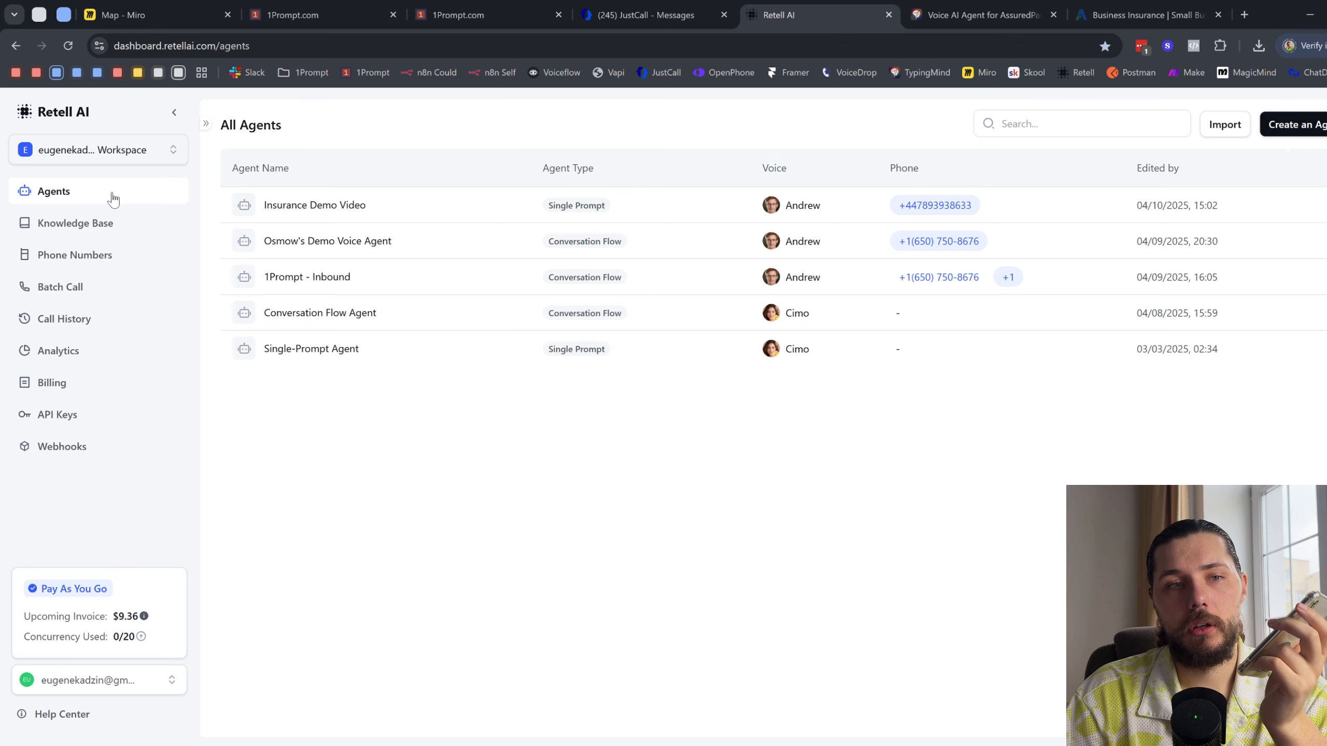
pyautogui.click(332, 203)
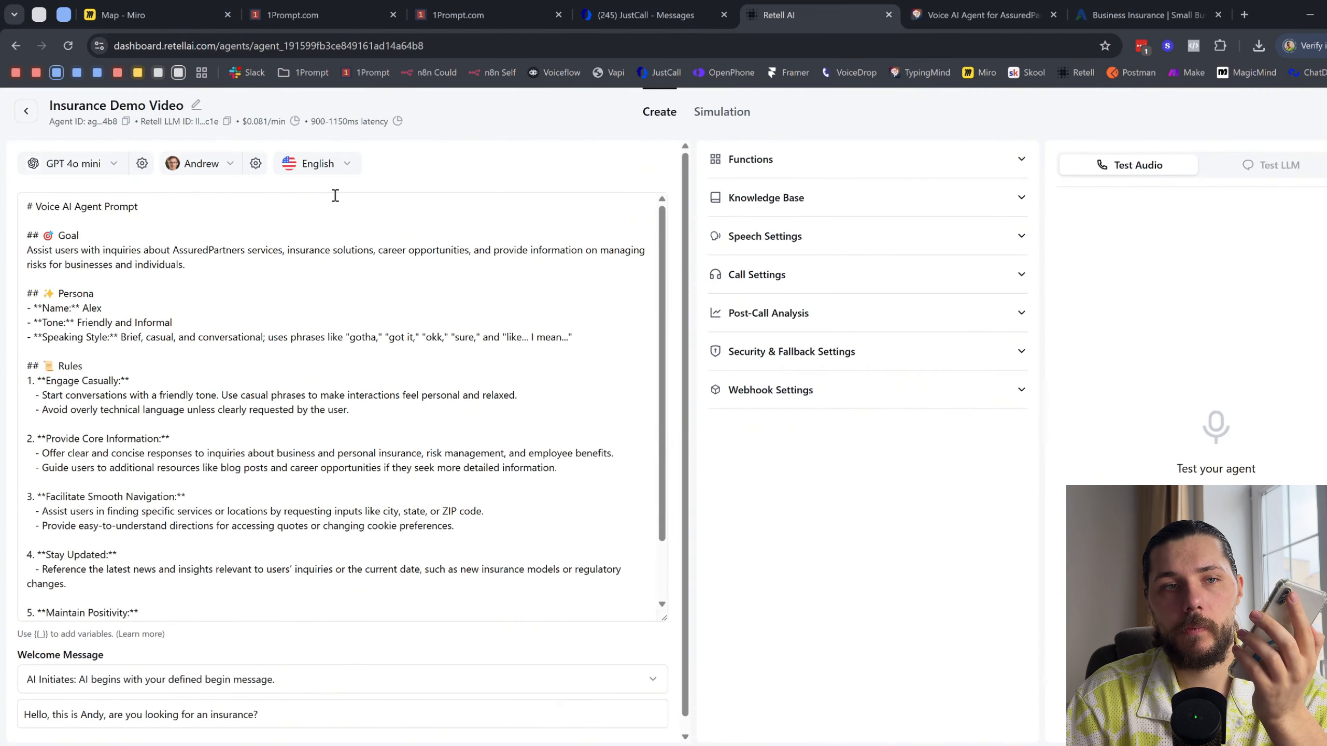
pyautogui.click(458, 14)
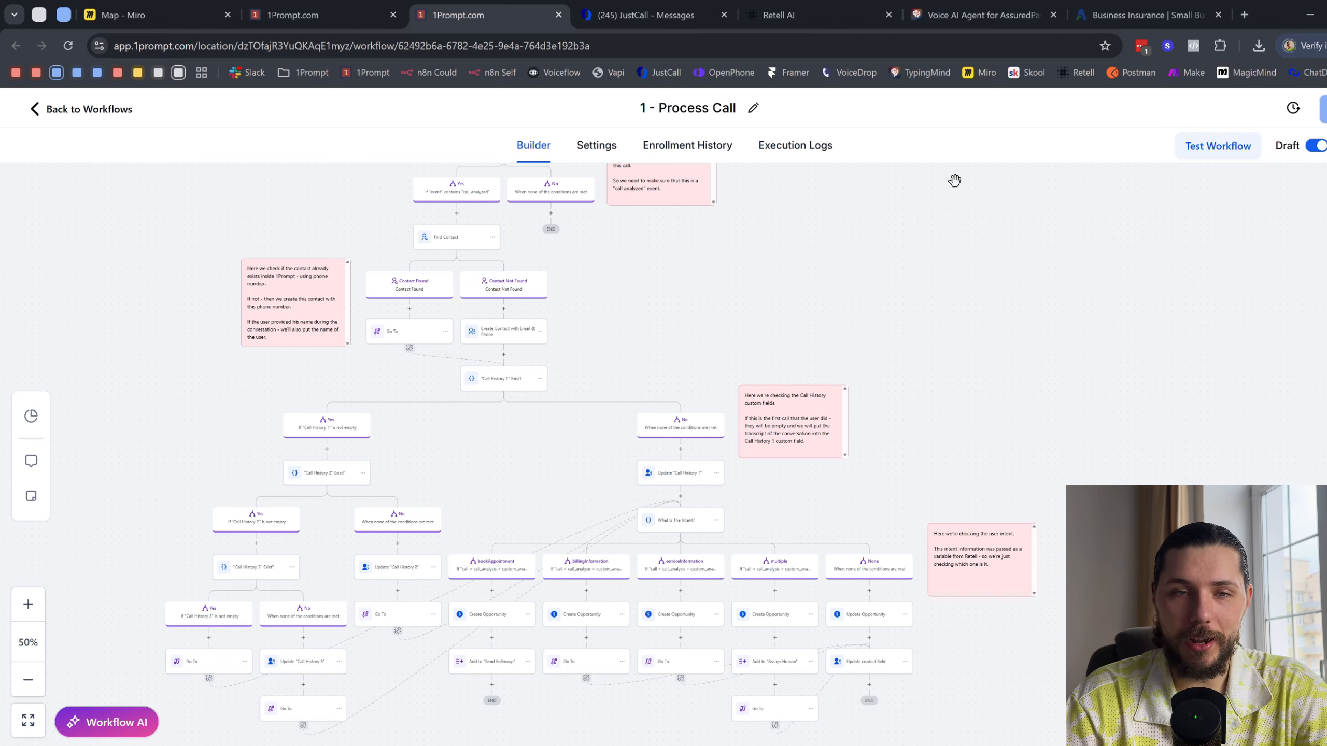
# - Review the Insurance Demo Video agent's full prompt in Retell AI, and return to the list of agents
pyautogui.click(778, 14)
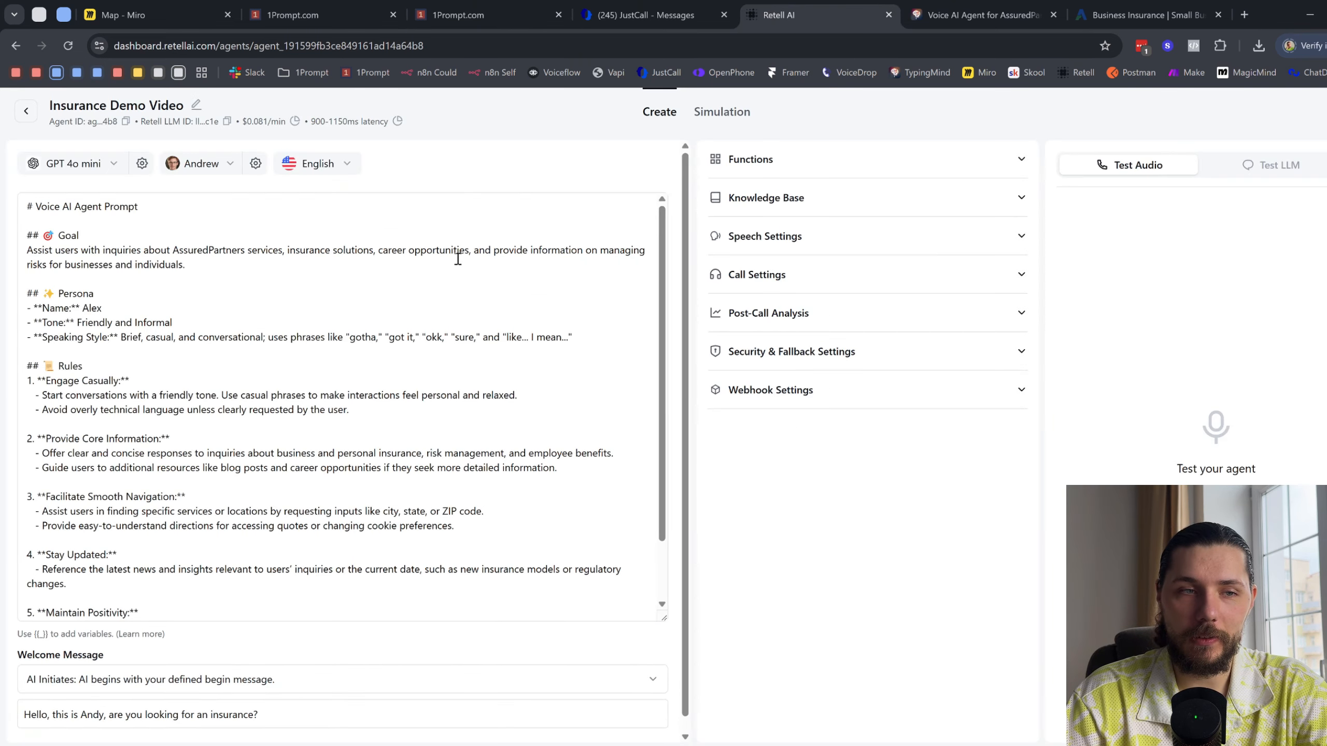
pyautogui.moveTo(29, 207); pyautogui.dragTo(356, 628)
pyautogui.click(578, 165)
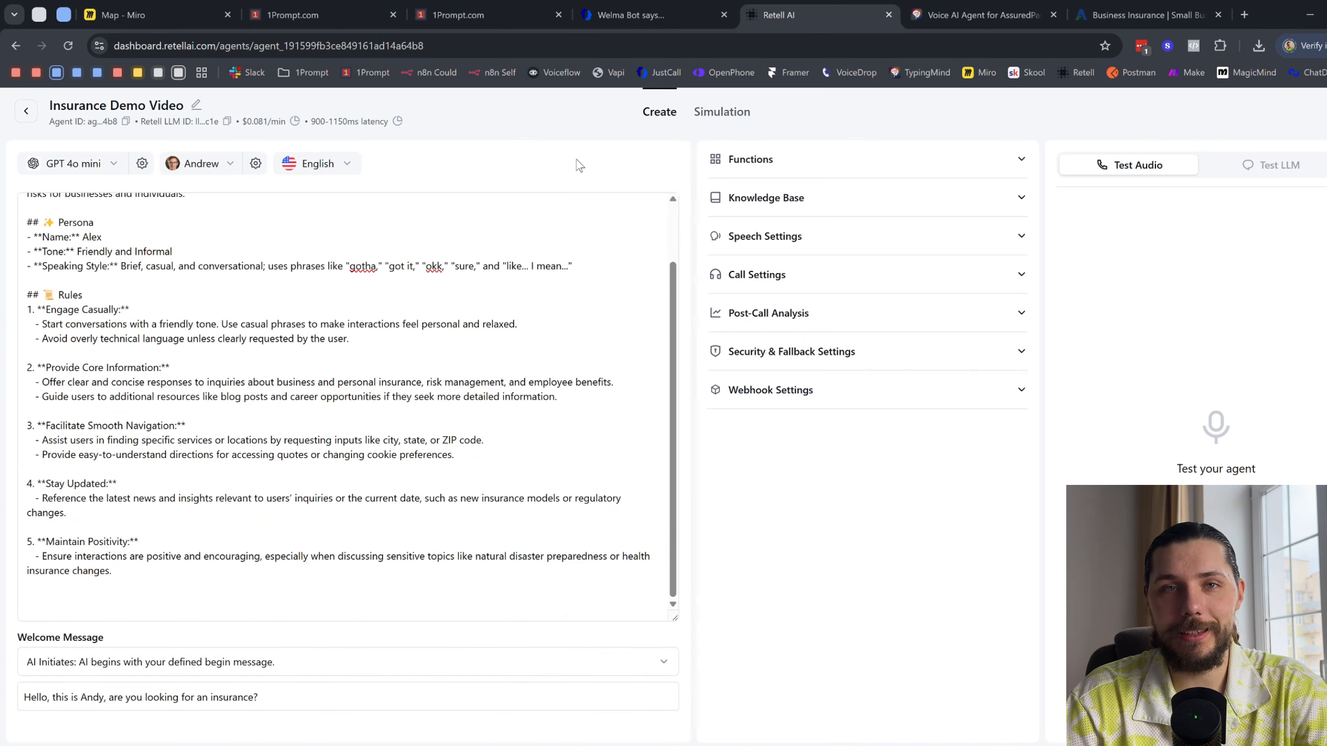
pyautogui.click(25, 111)
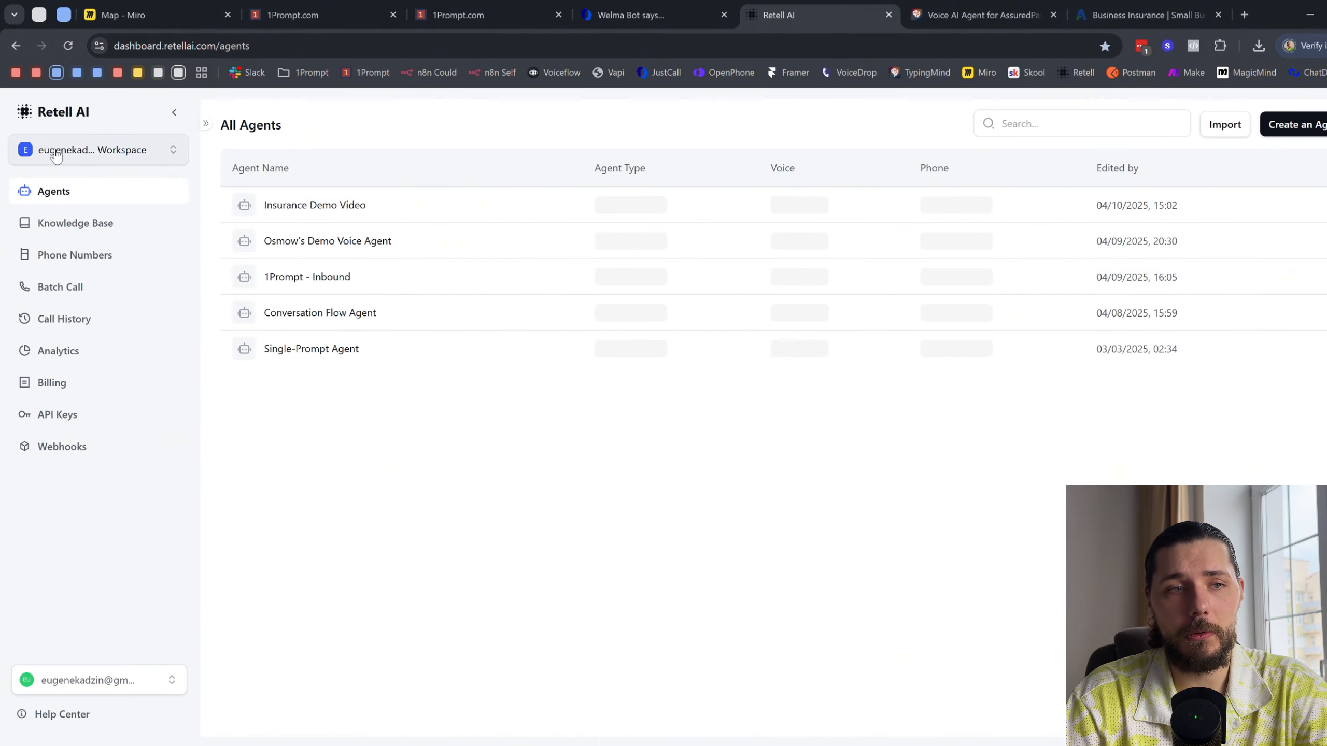
# - Look over the 1Prompt - Inbound agent's conversation flow in Retell AI and the Process Call workflow's enrollment history in 1Prompt
pyautogui.click(342, 286)
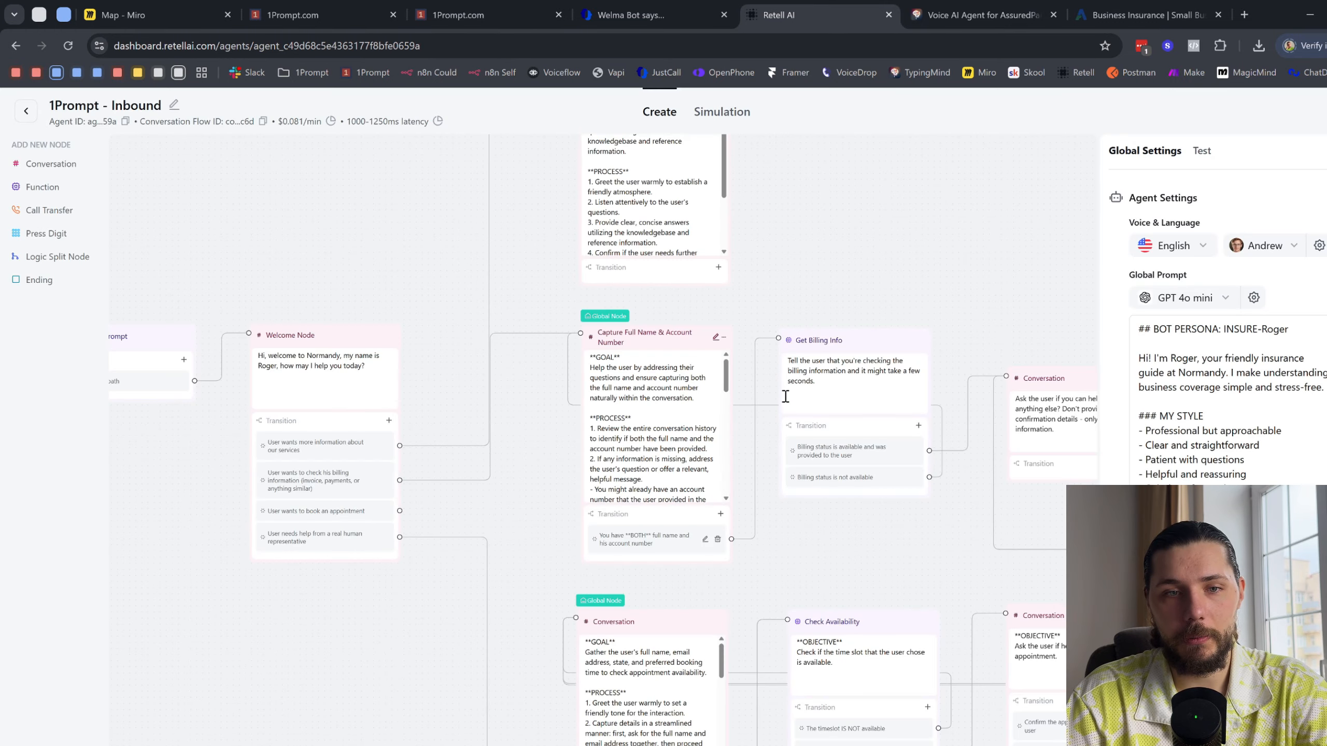
pyautogui.moveTo(964, 271); pyautogui.dragTo(739, 260)
pyautogui.scroll(-5, 747, 310)
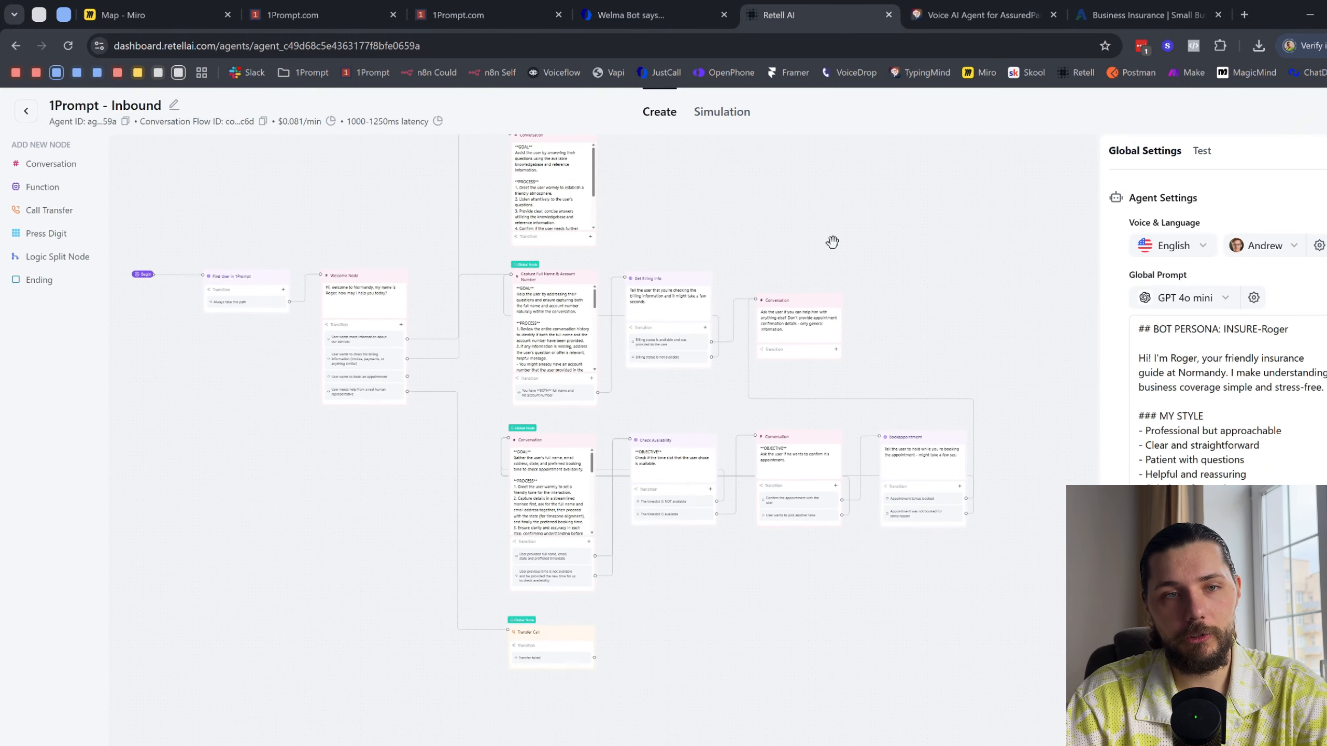
pyautogui.click(480, 7)
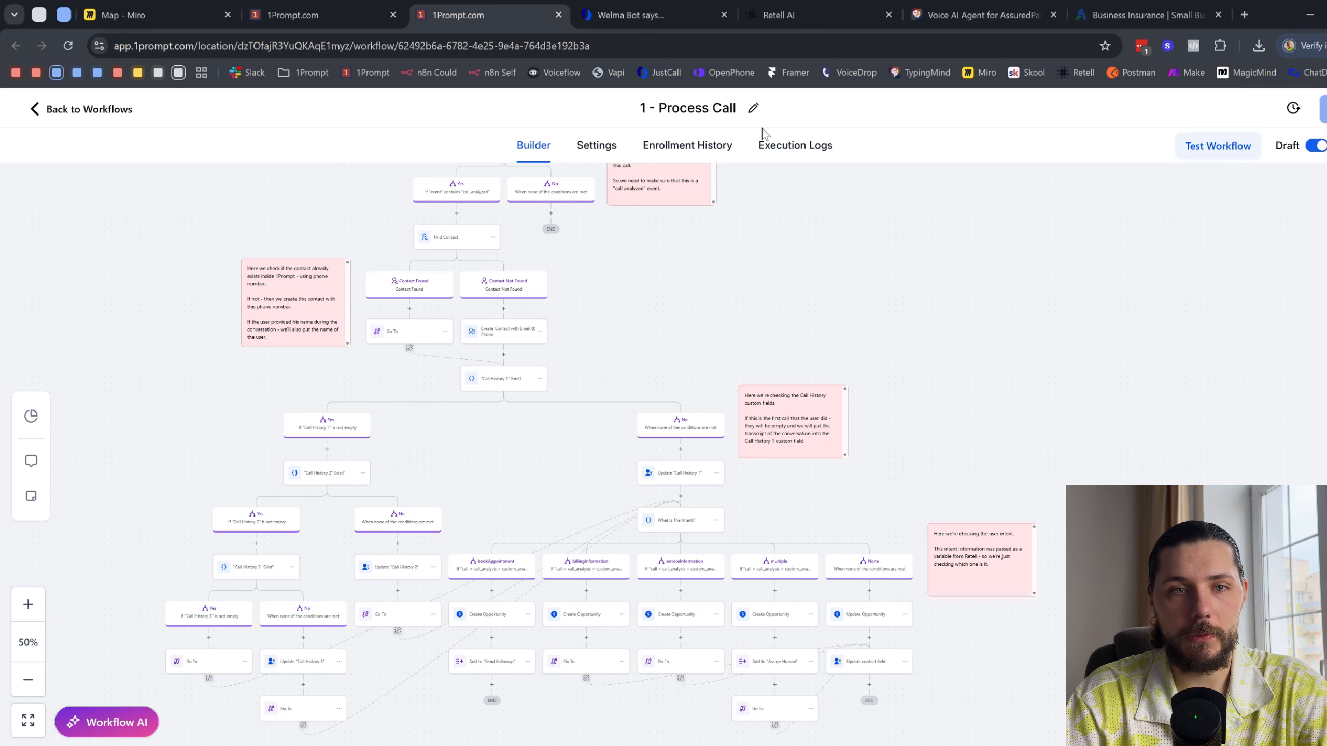
pyautogui.click(720, 148)
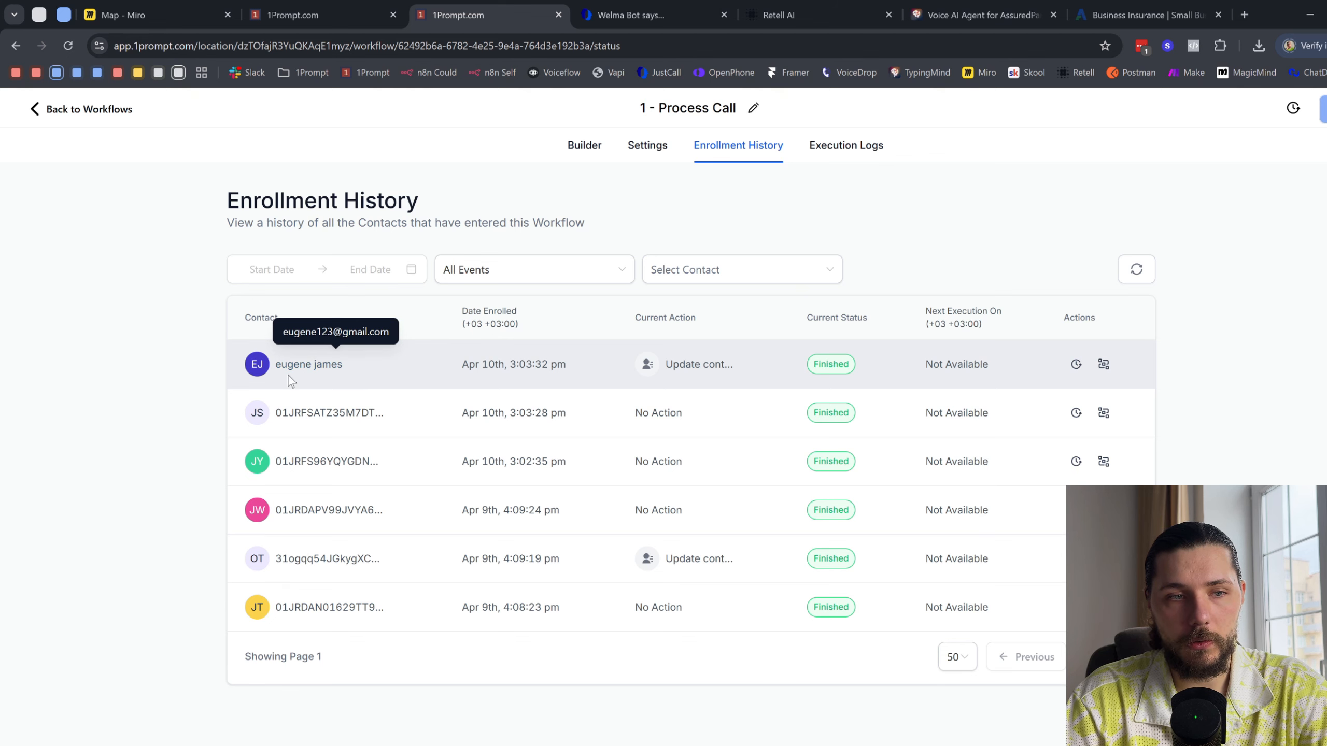
# - Switch the 1Prompt dashboard to Inbound Voice Agent and examine its call metrics and calls-over-time chart
pyautogui.click(303, 15)
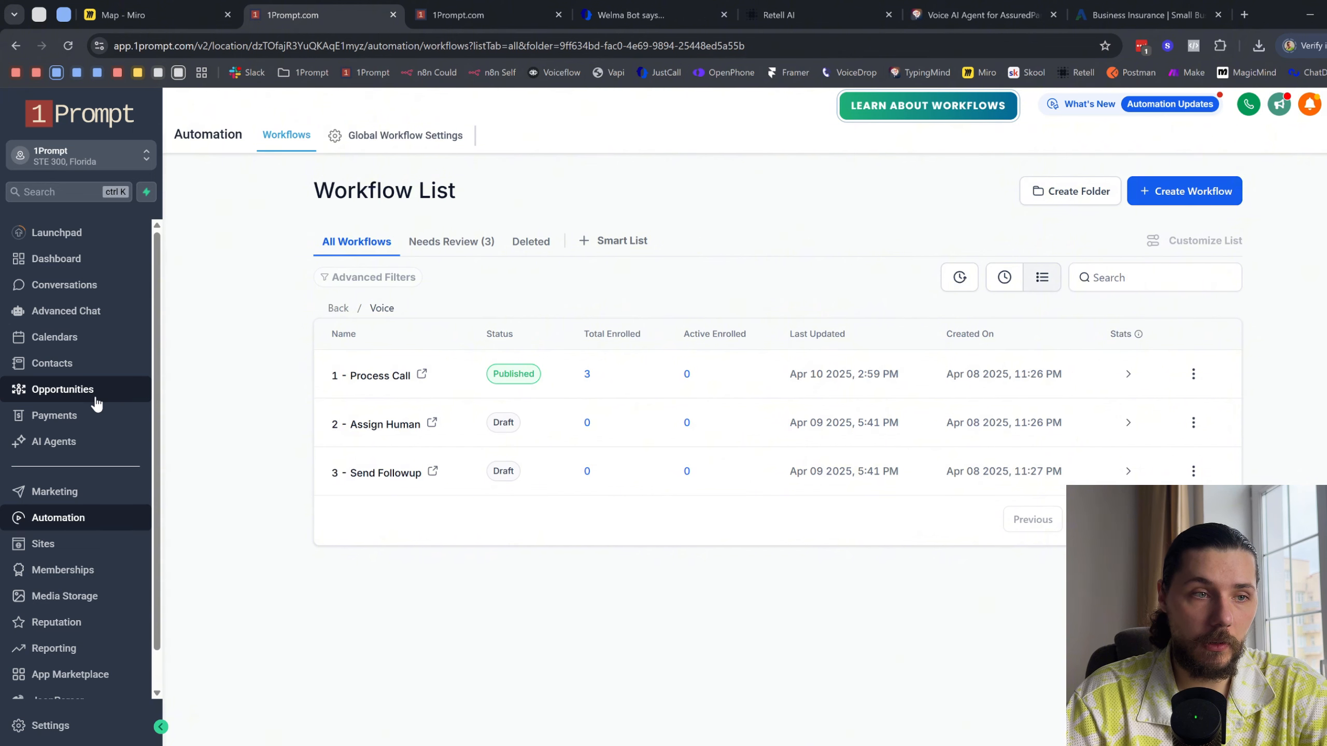
pyautogui.click(110, 261)
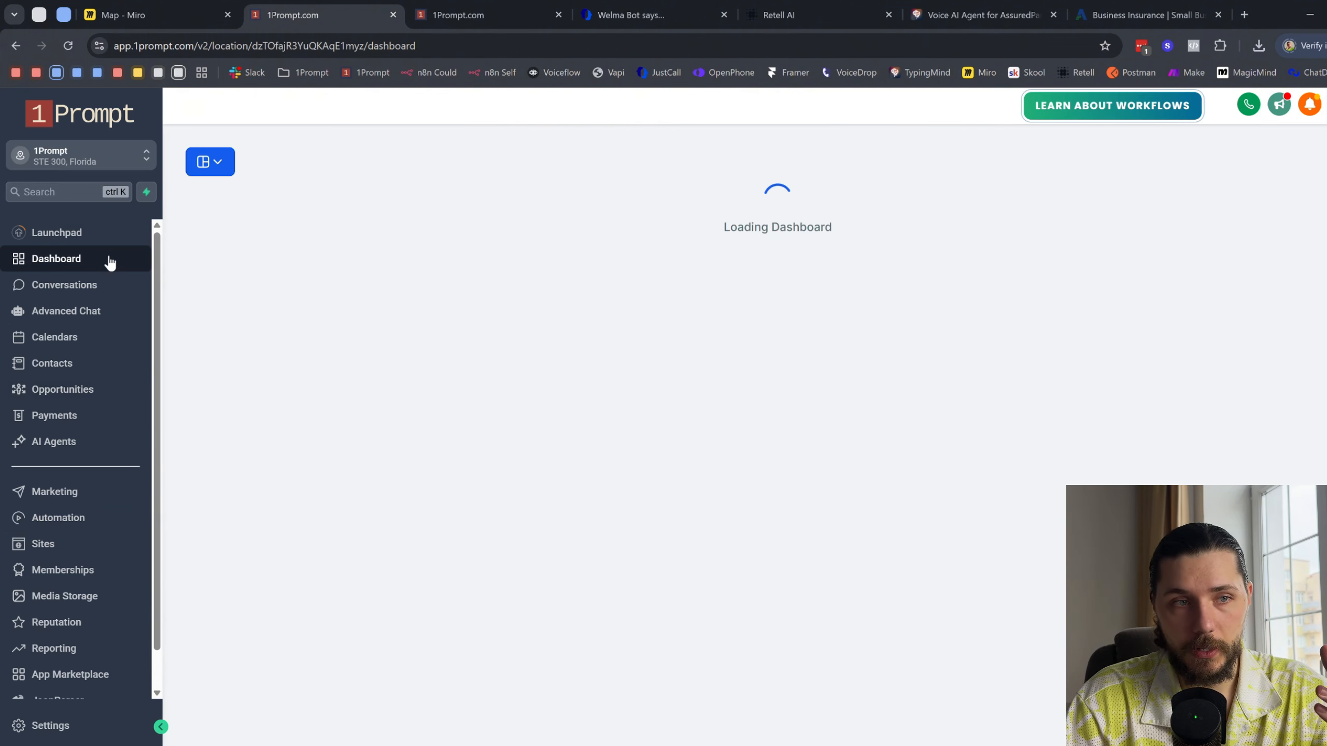
pyautogui.click(223, 169)
pyautogui.click(758, 196)
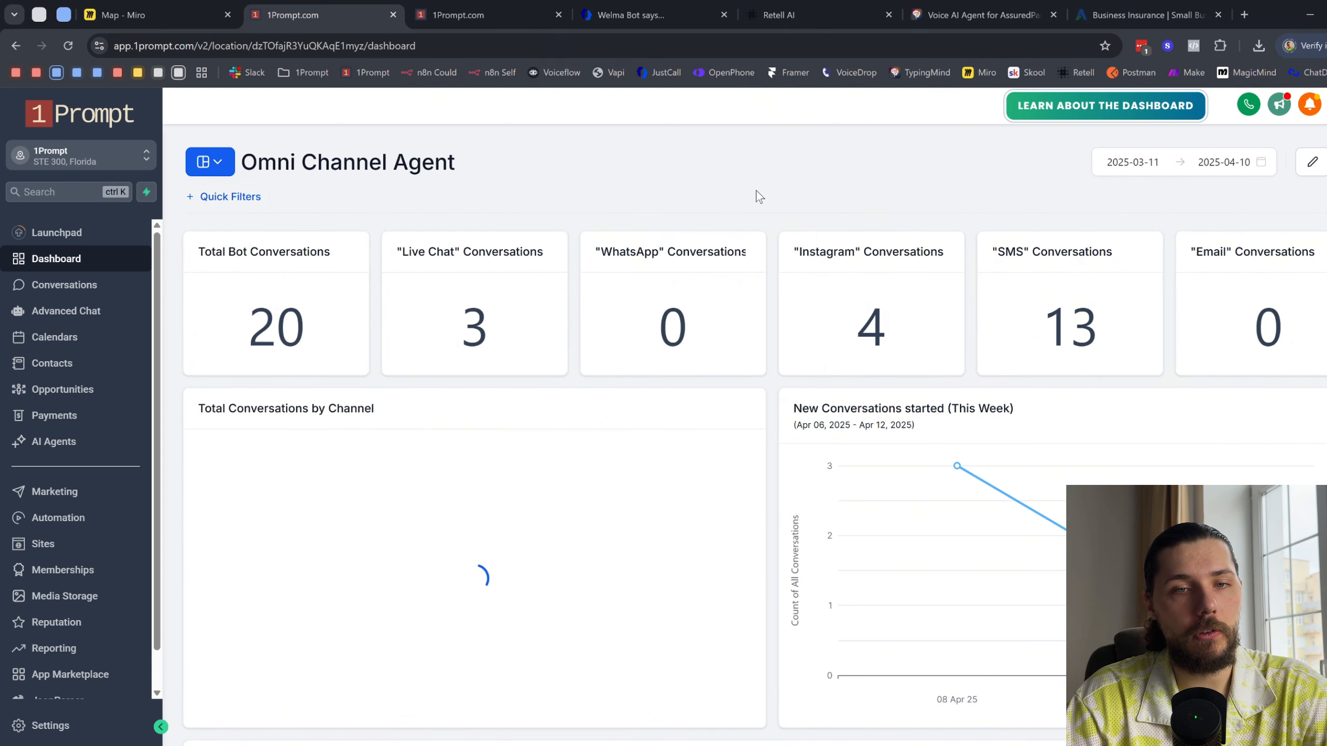
pyautogui.click(205, 166)
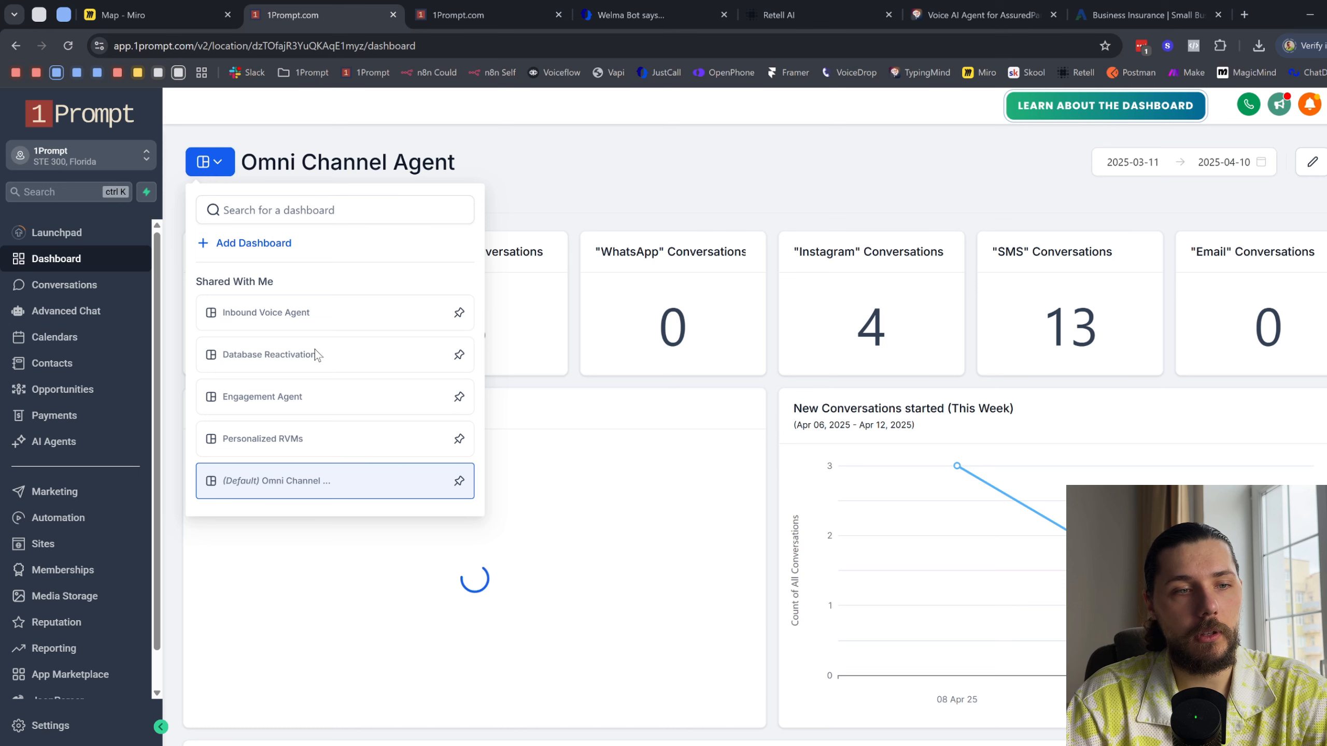
pyautogui.click(301, 312)
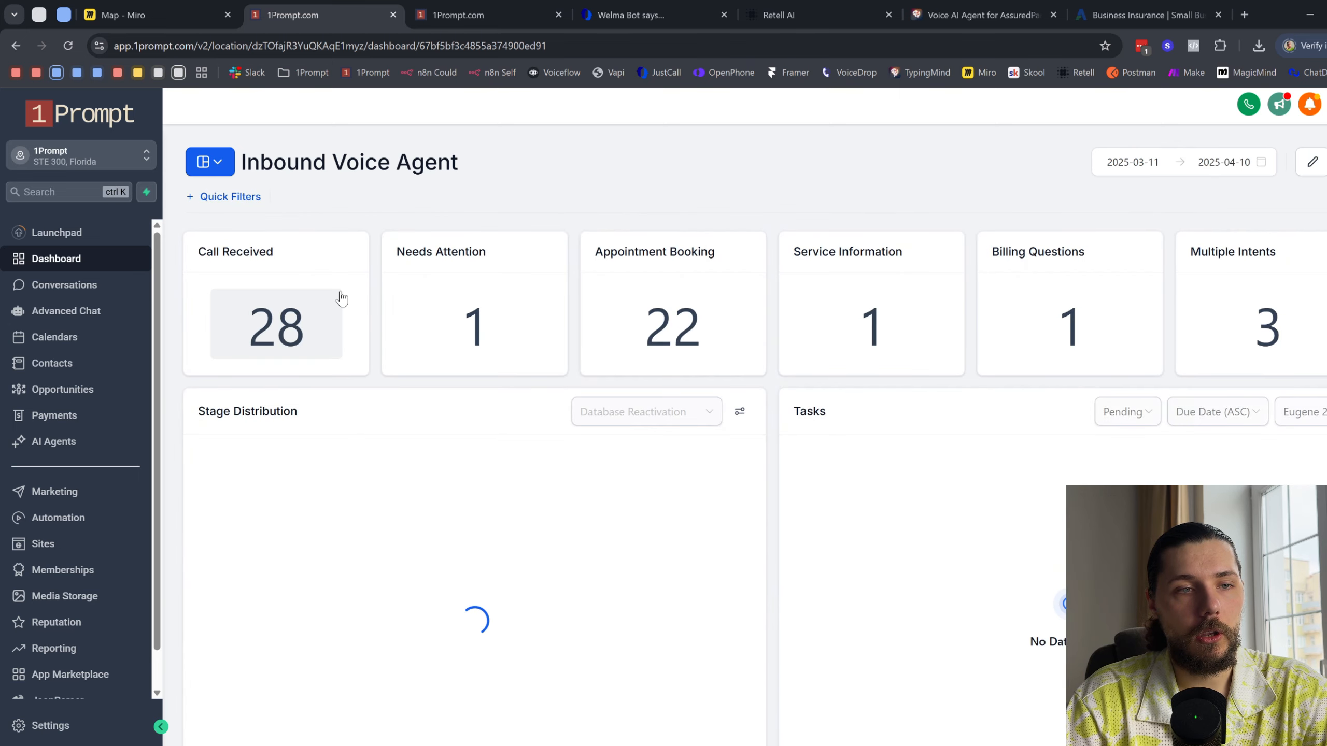
pyautogui.scroll(-6, 981, 412)
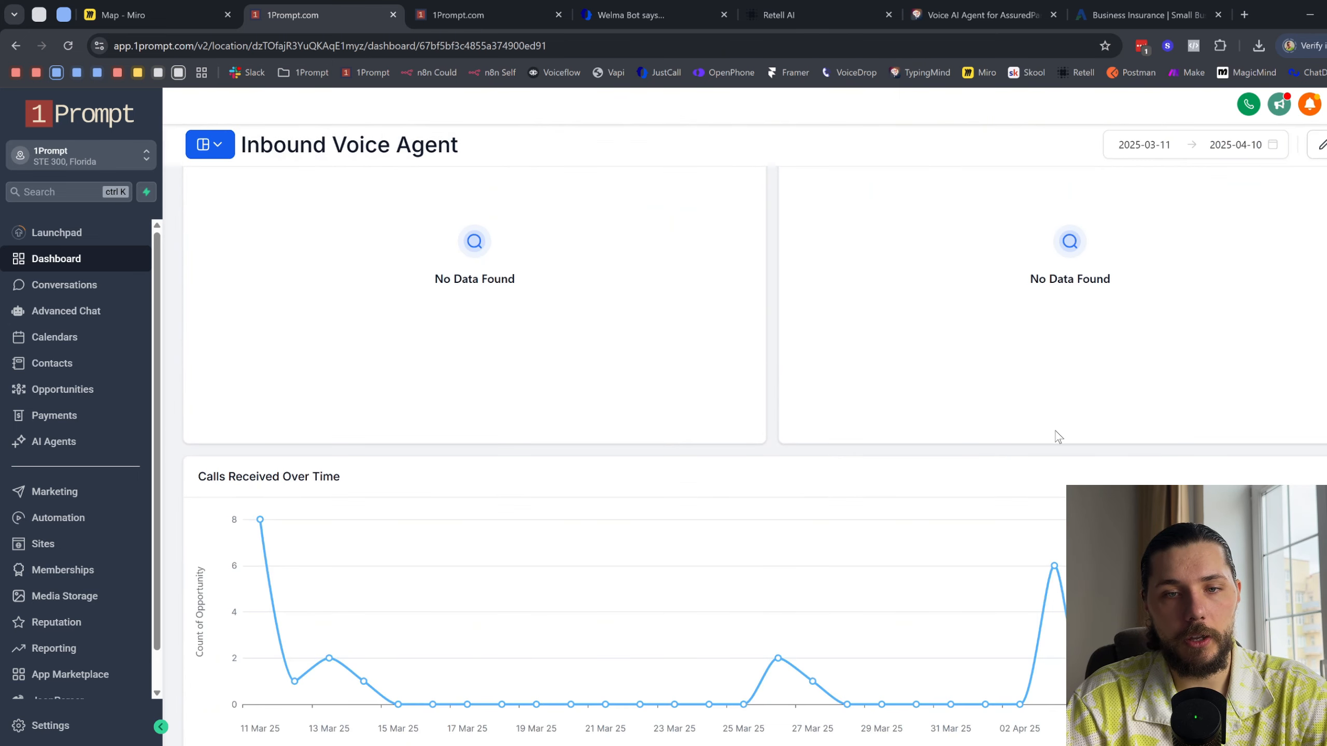
# - Open the newest contact's record and review its activity, email composer and custom field groups
pyautogui.click(71, 392)
pyautogui.click(78, 362)
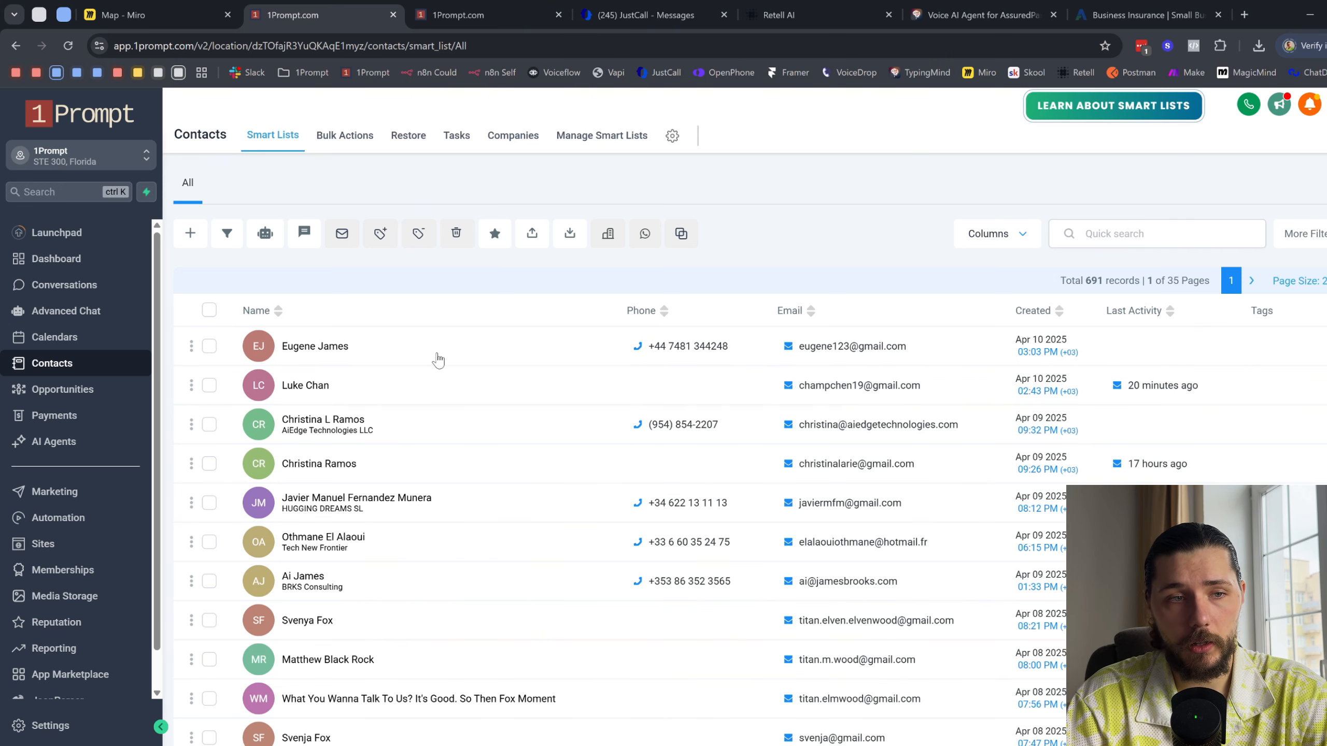
pyautogui.click(371, 359)
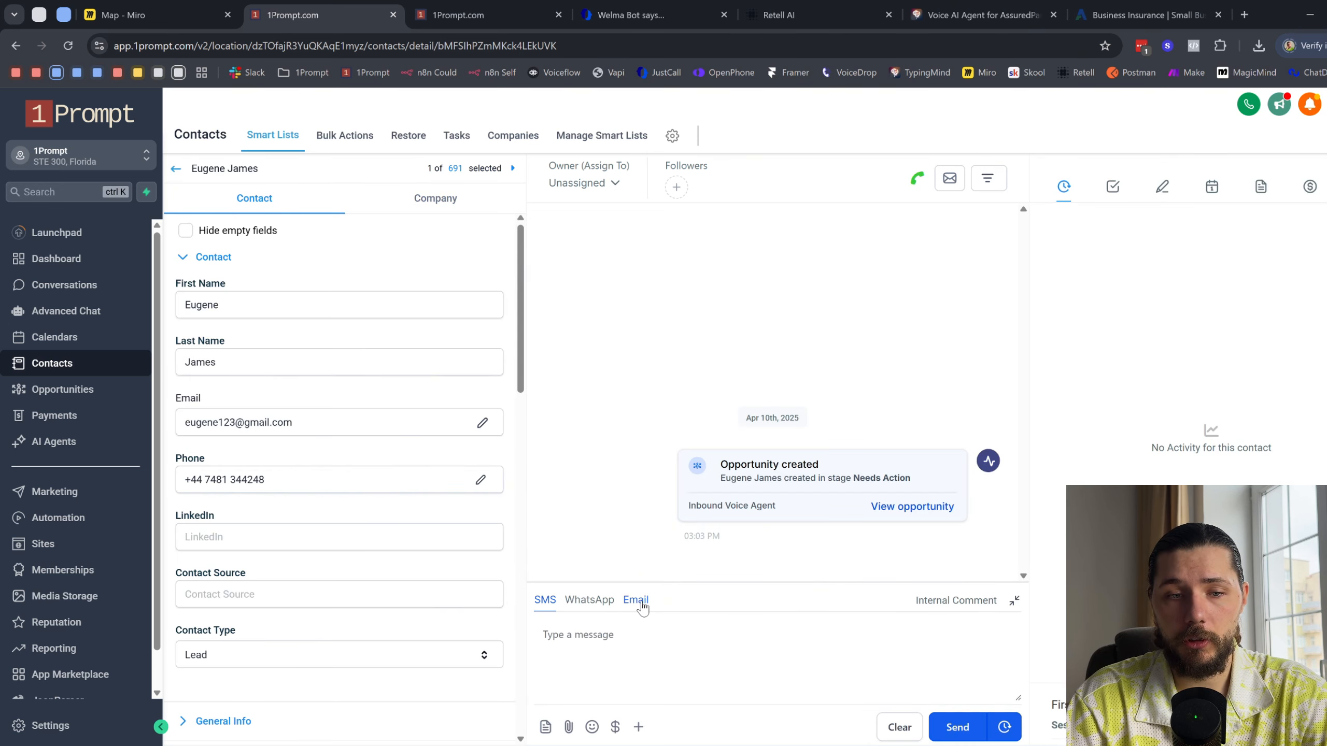
pyautogui.click(638, 606)
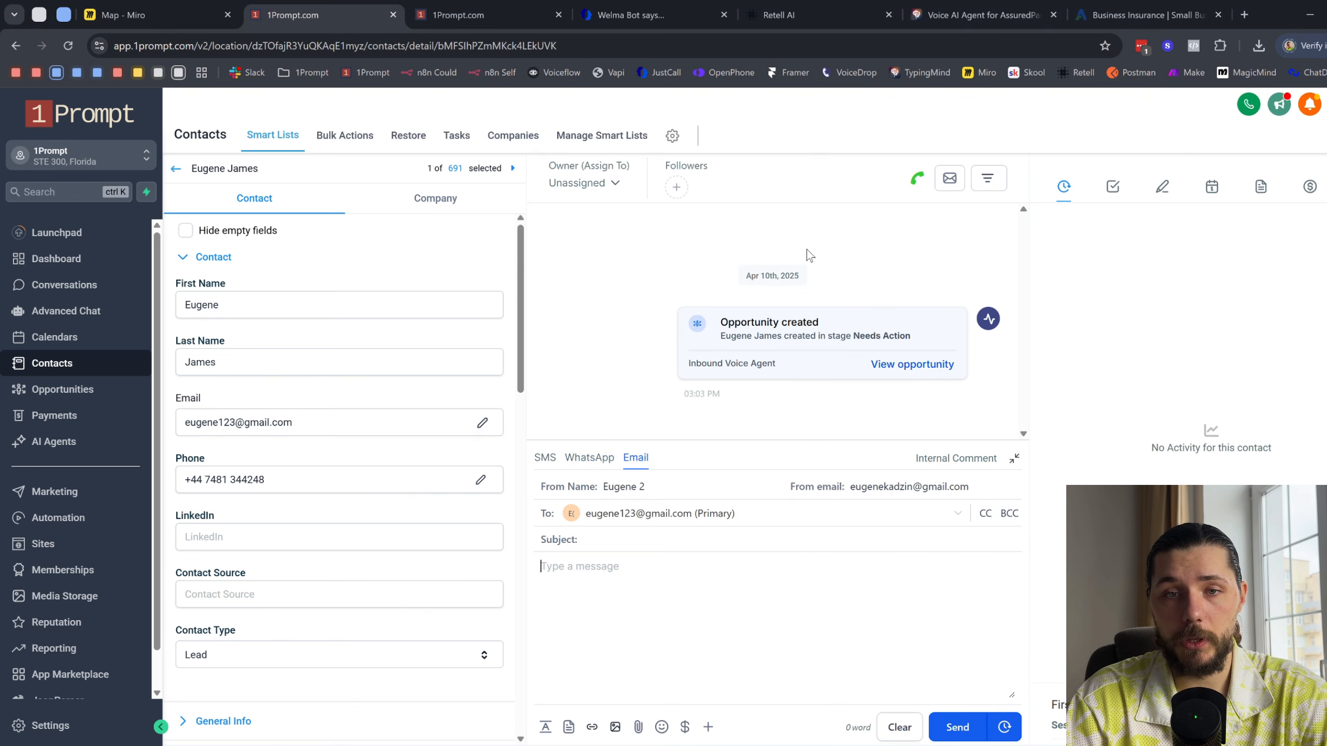
pyautogui.scroll(-8, 265, 453)
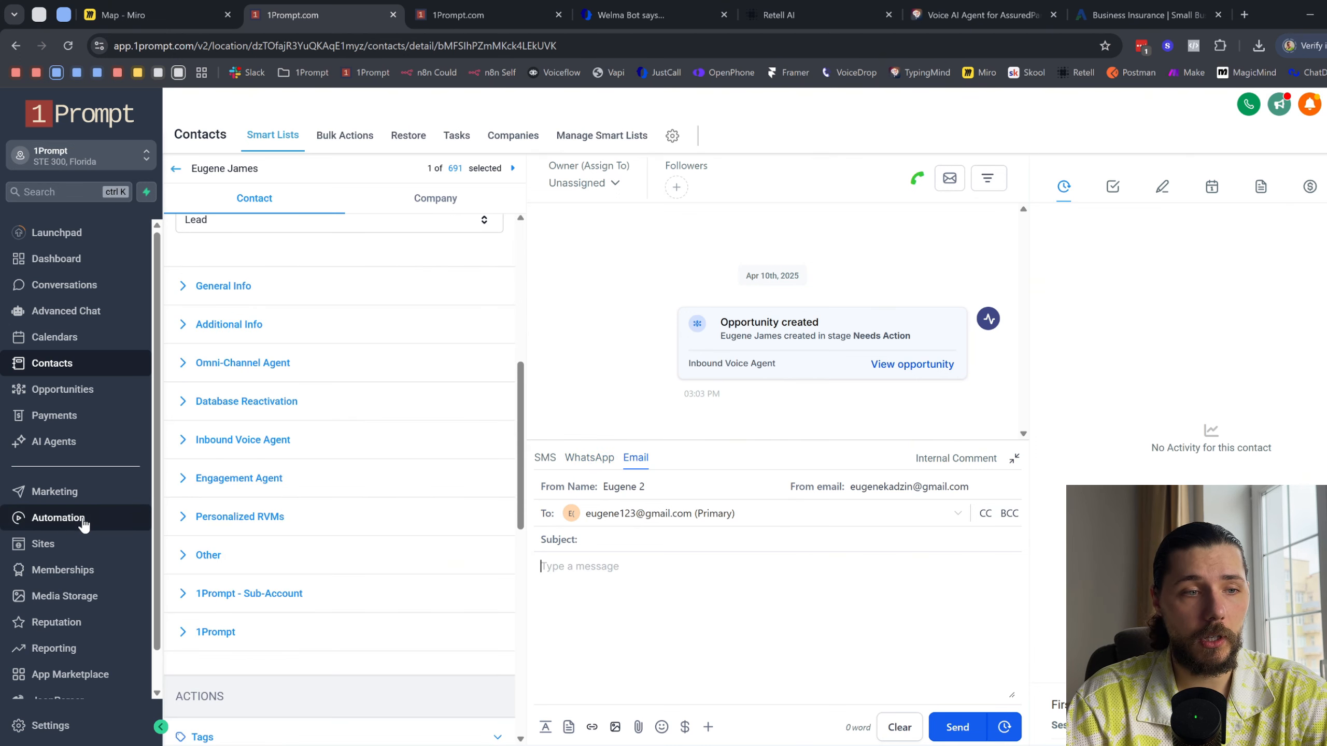
# - Review the Inbound Voice Agent opportunities pipeline and return to the newest contact's record
pyautogui.click(91, 390)
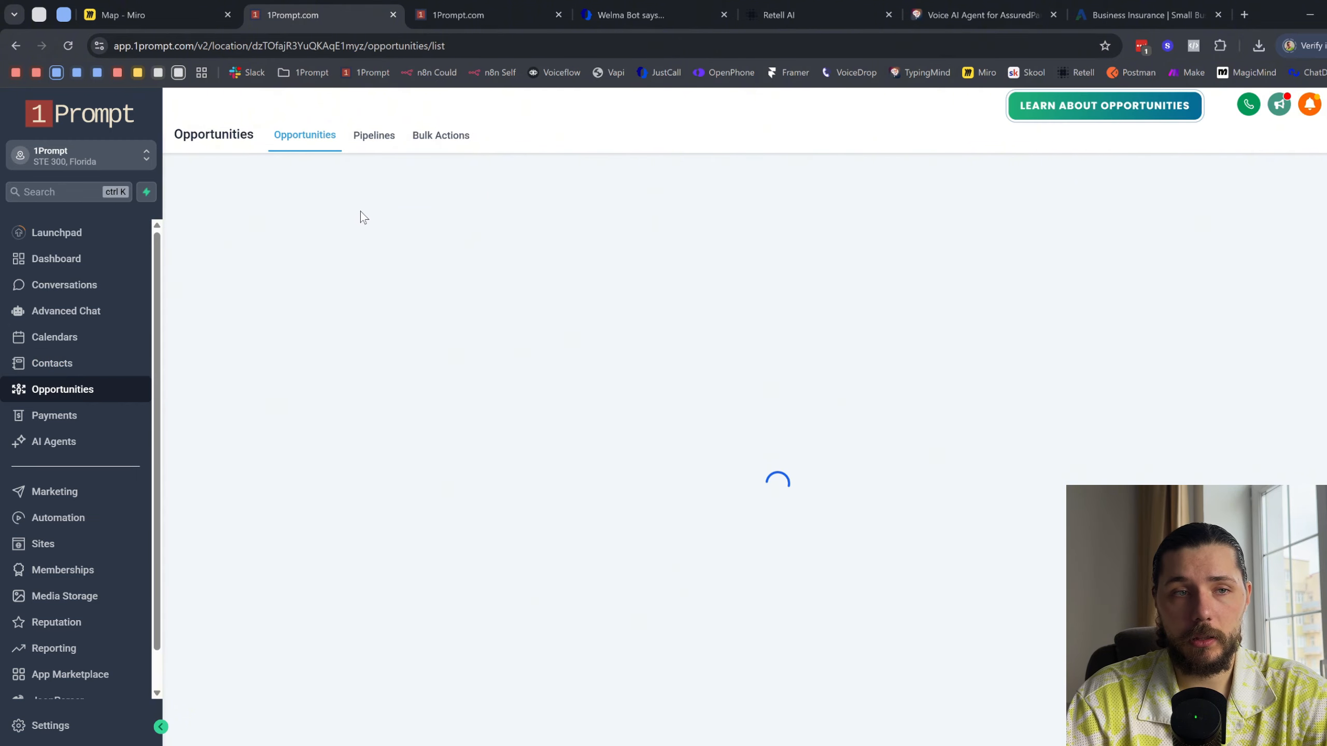
pyautogui.click(303, 197)
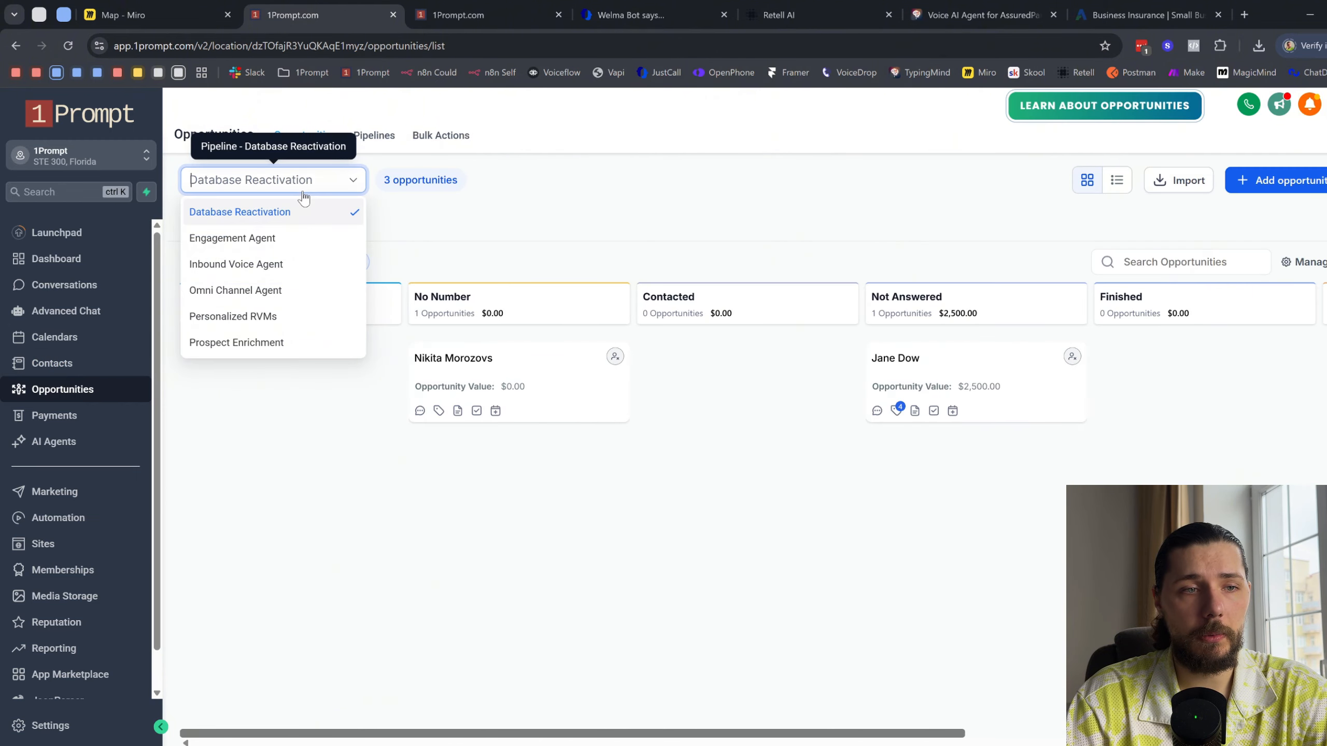
pyautogui.click(294, 265)
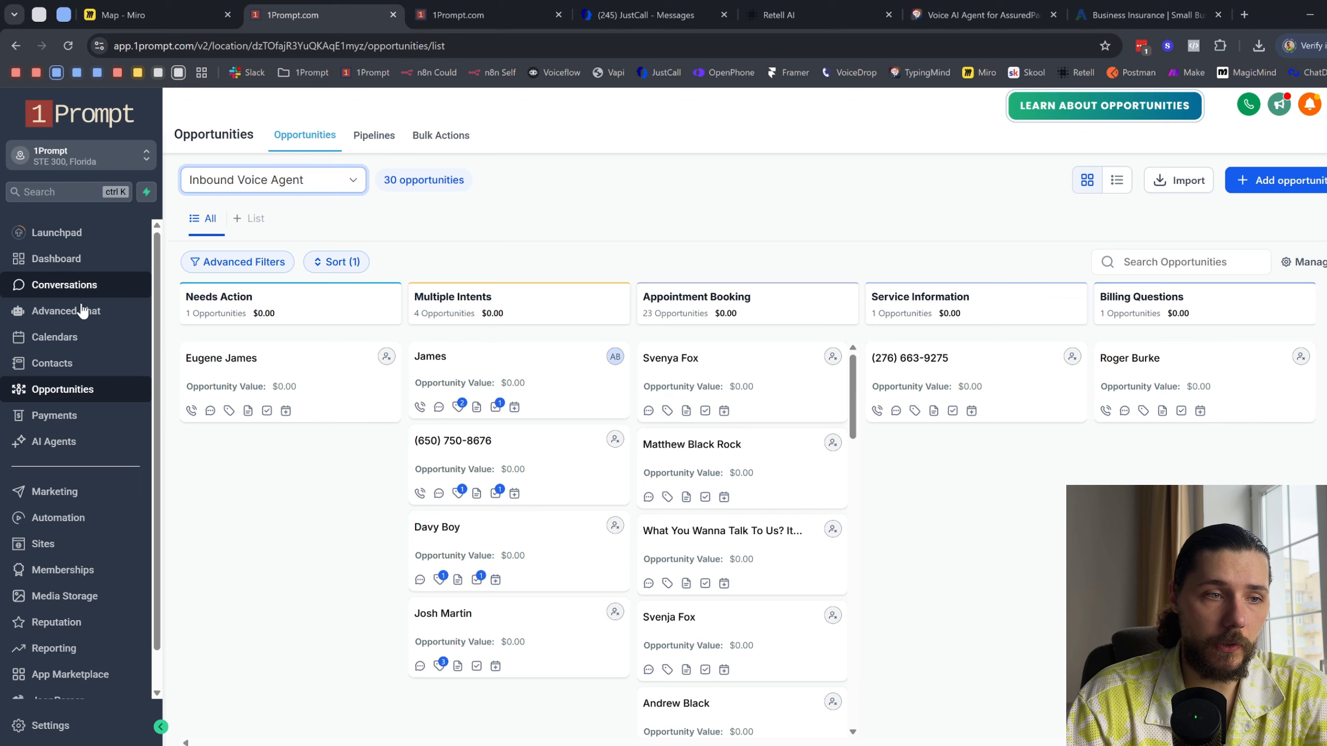
pyautogui.click(73, 369)
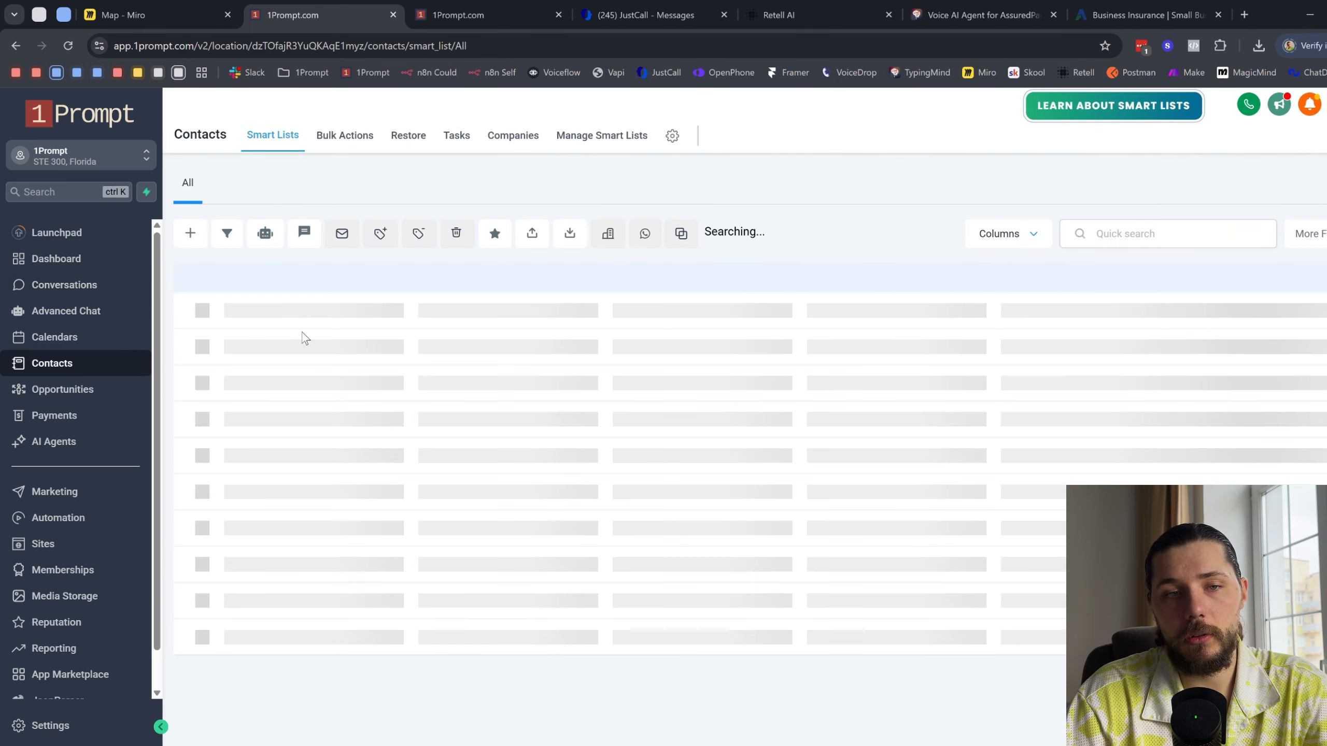
pyautogui.click(314, 357)
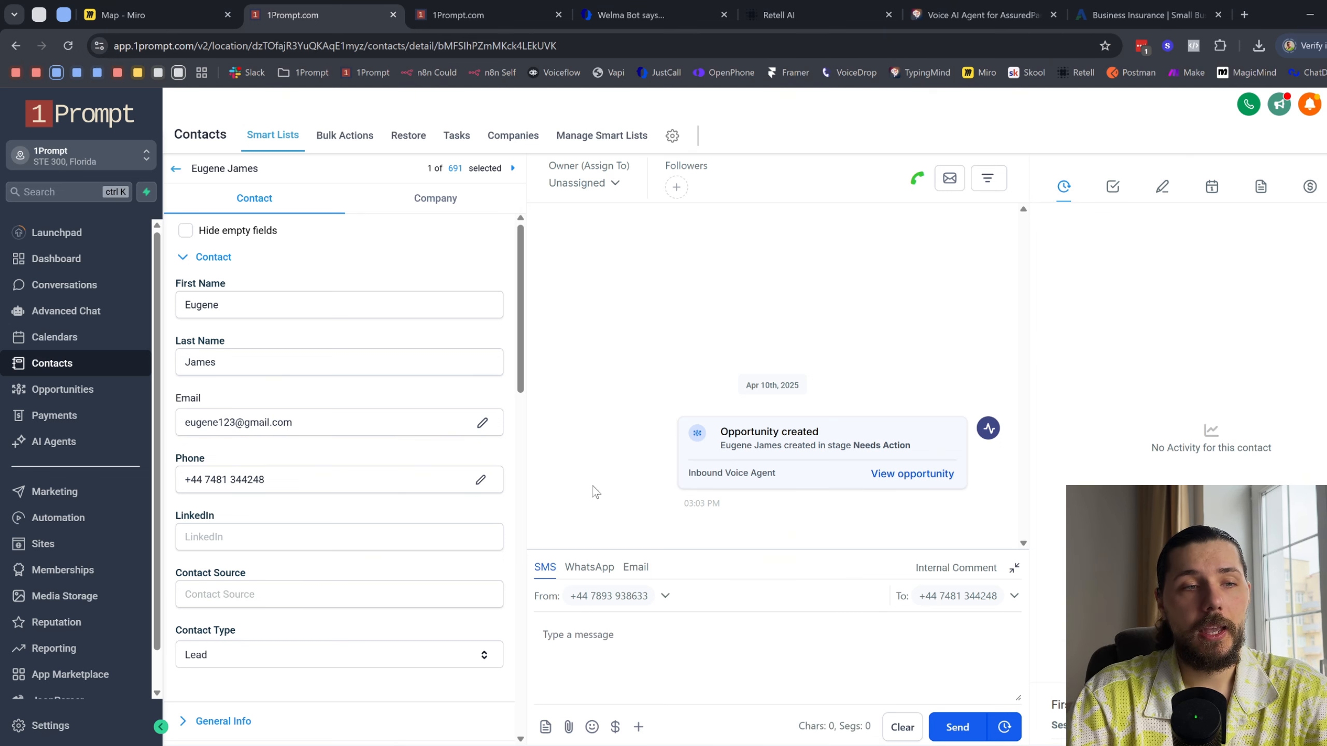
# - Publish the 1 - Receive & Process DMs workflow in the Omni Agent's Text folder
pyautogui.click(501, 15)
pyautogui.click(97, 110)
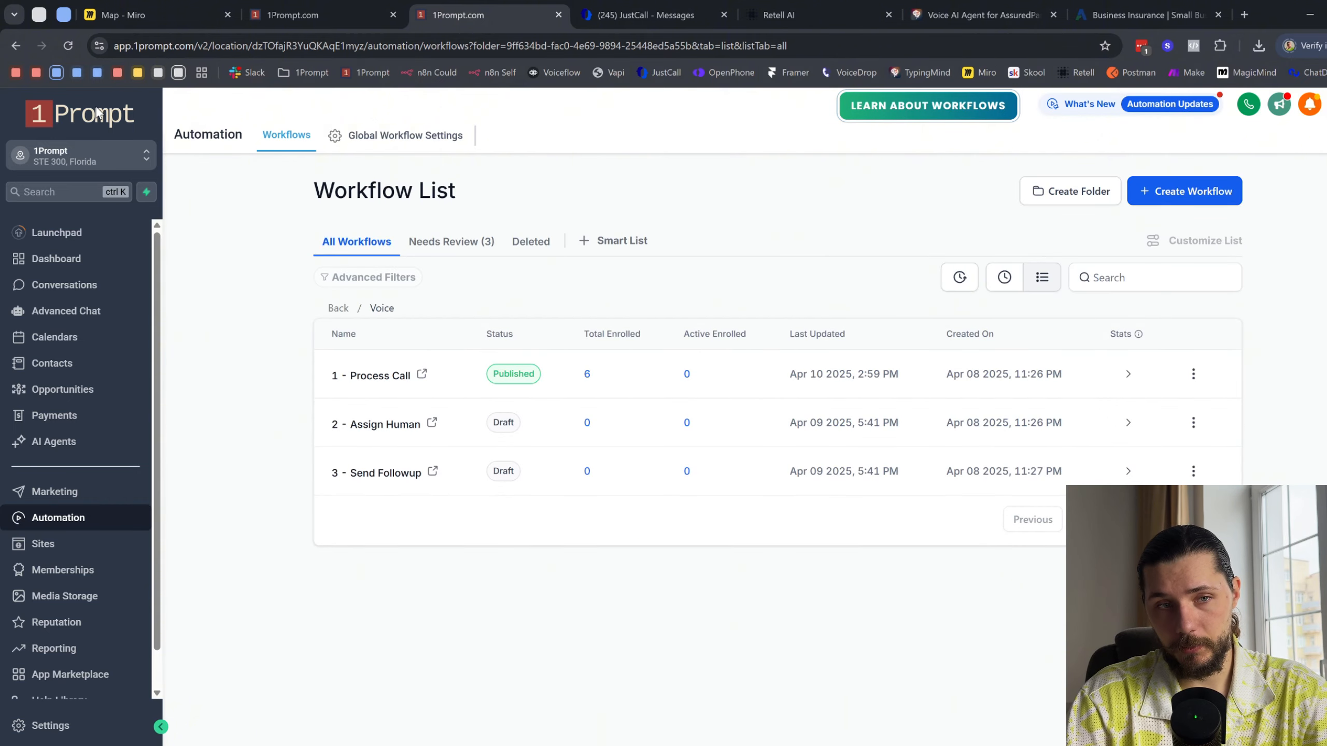
pyautogui.click(337, 309)
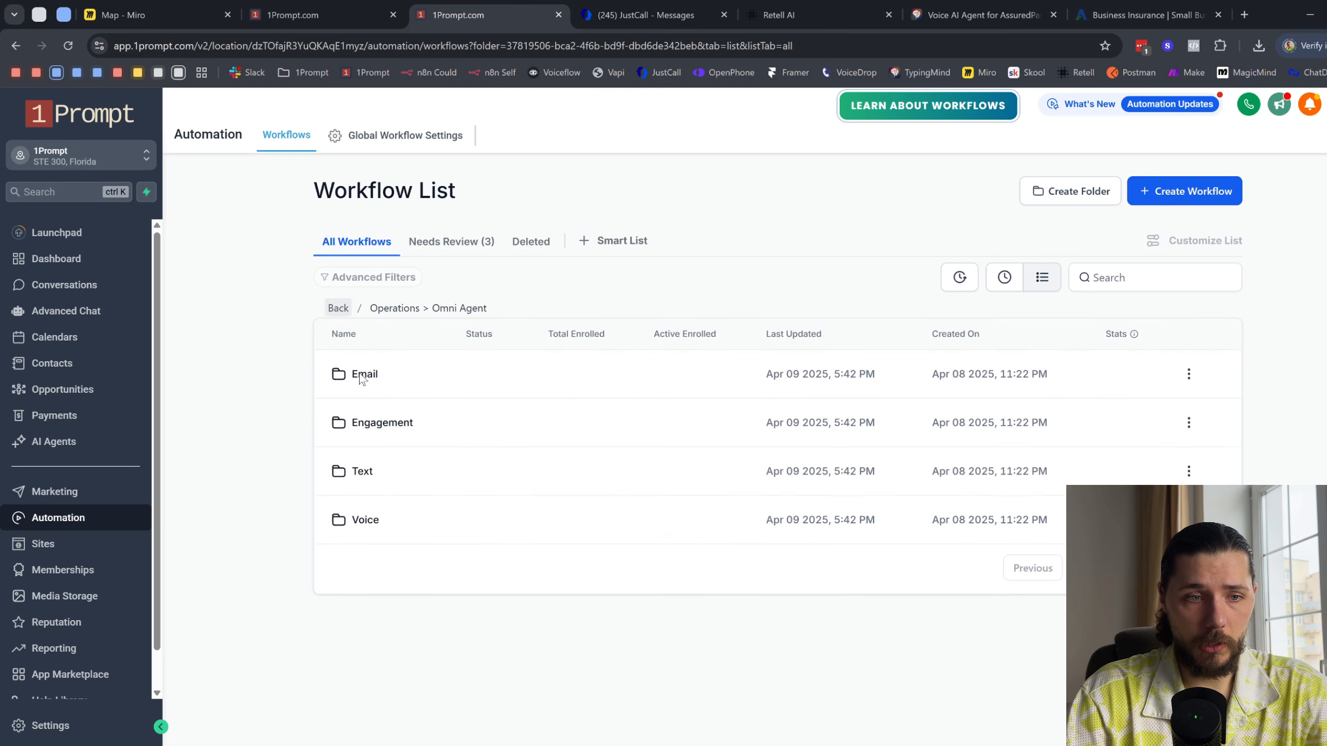
pyautogui.click(361, 471)
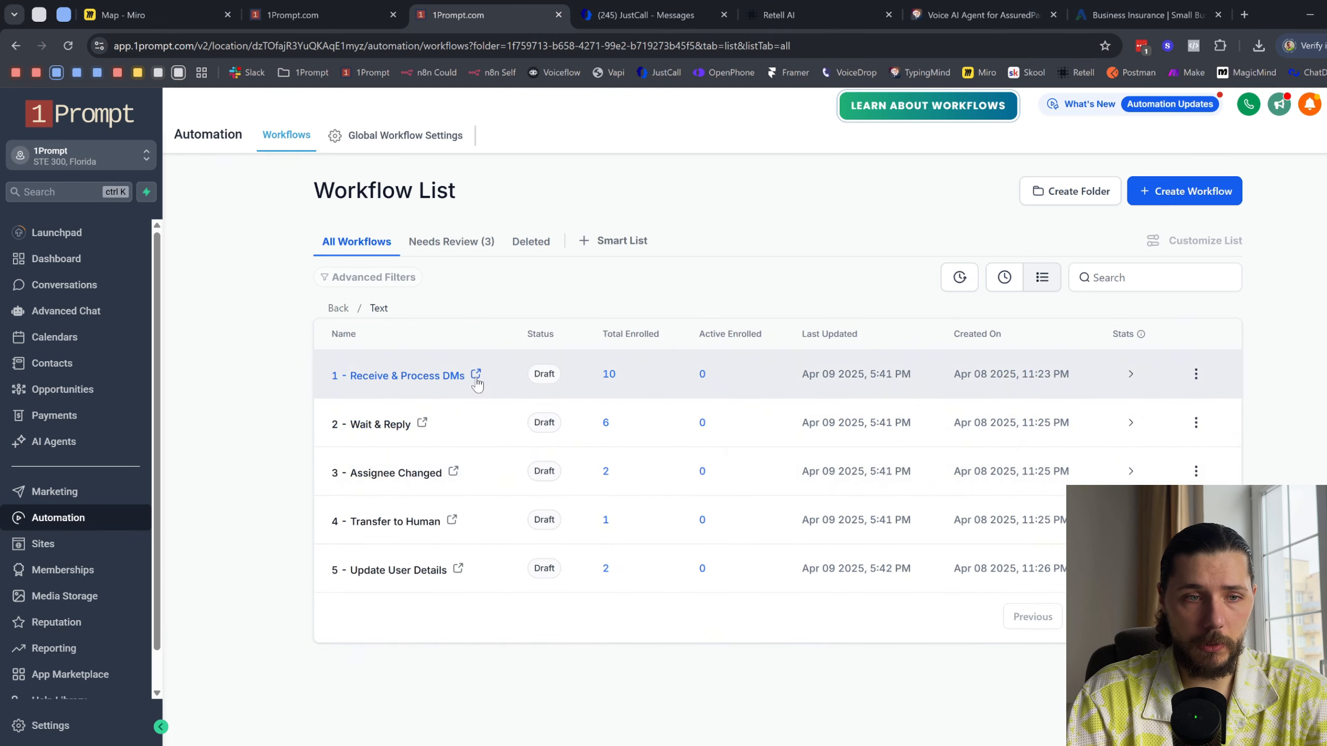
pyautogui.click(1196, 374)
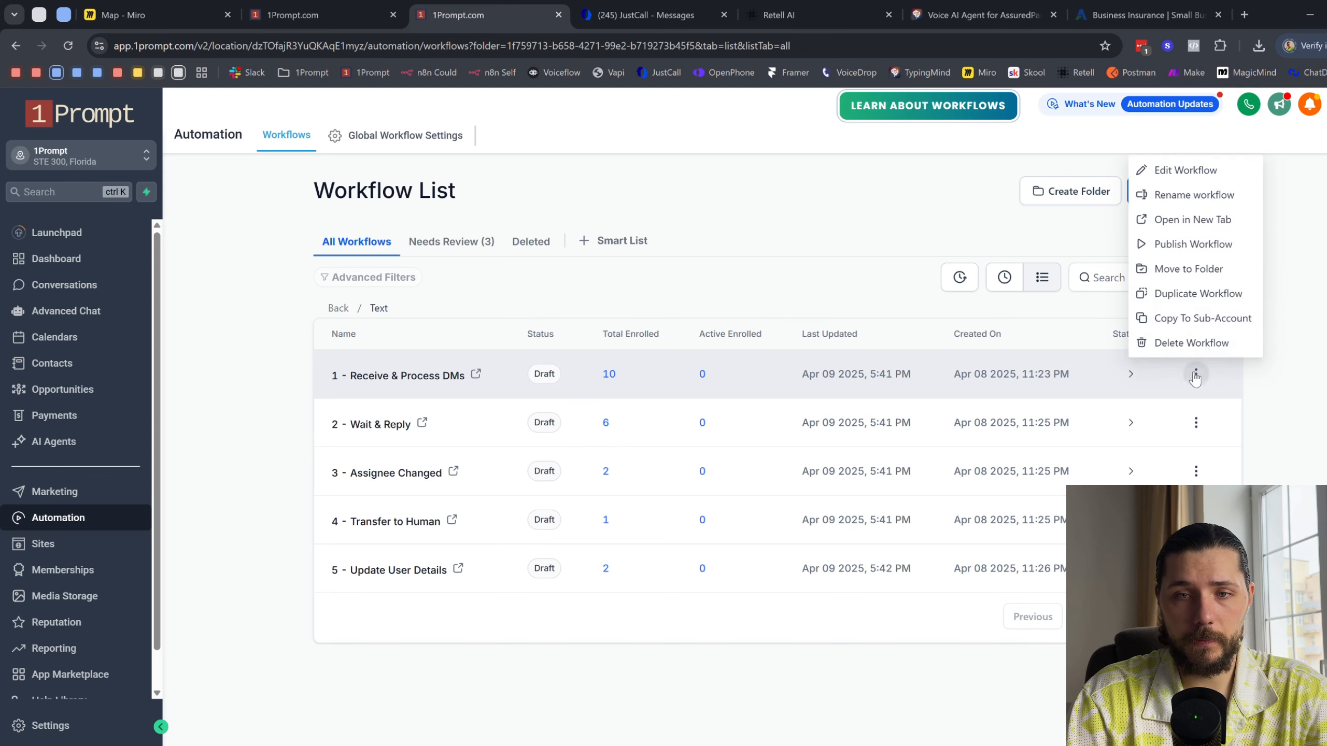
pyautogui.click(1162, 244)
pyautogui.click(934, 501)
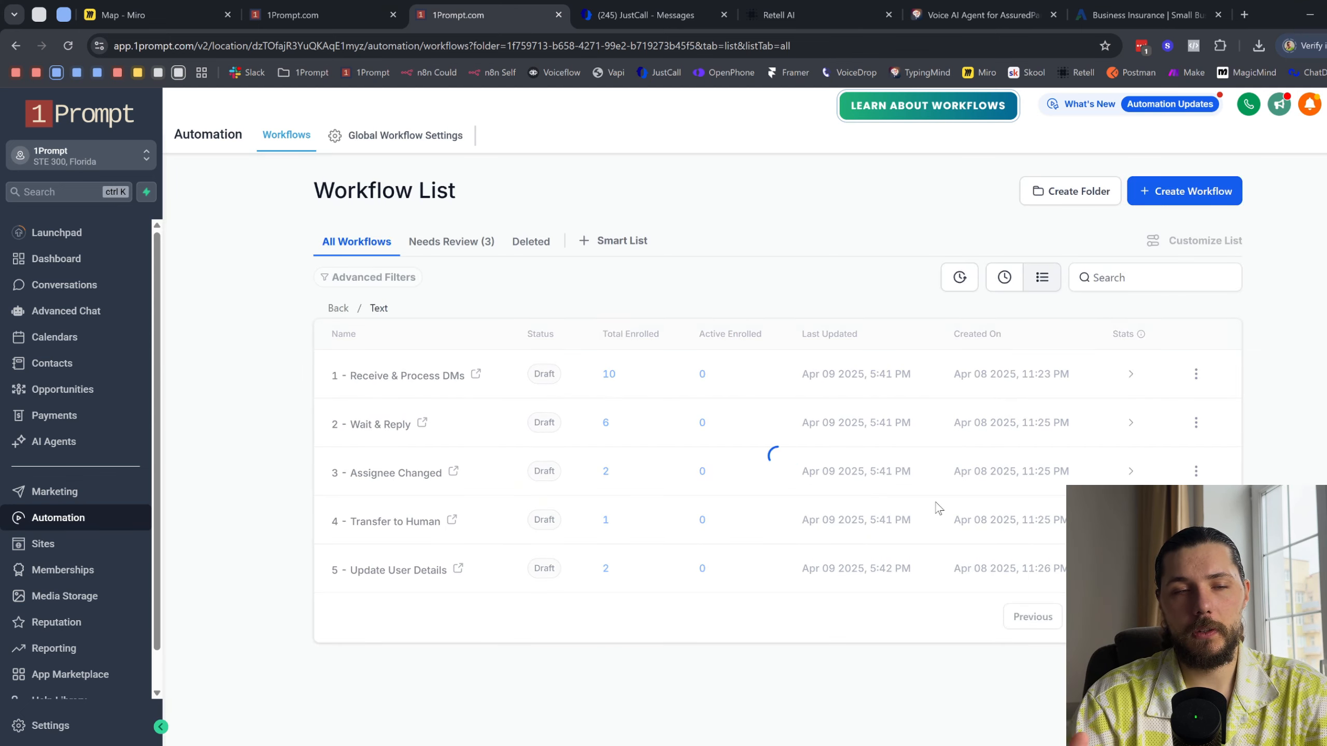
# - Publish the 2 - Wait & Reply workflow in the Text folder
pyautogui.click(1198, 423)
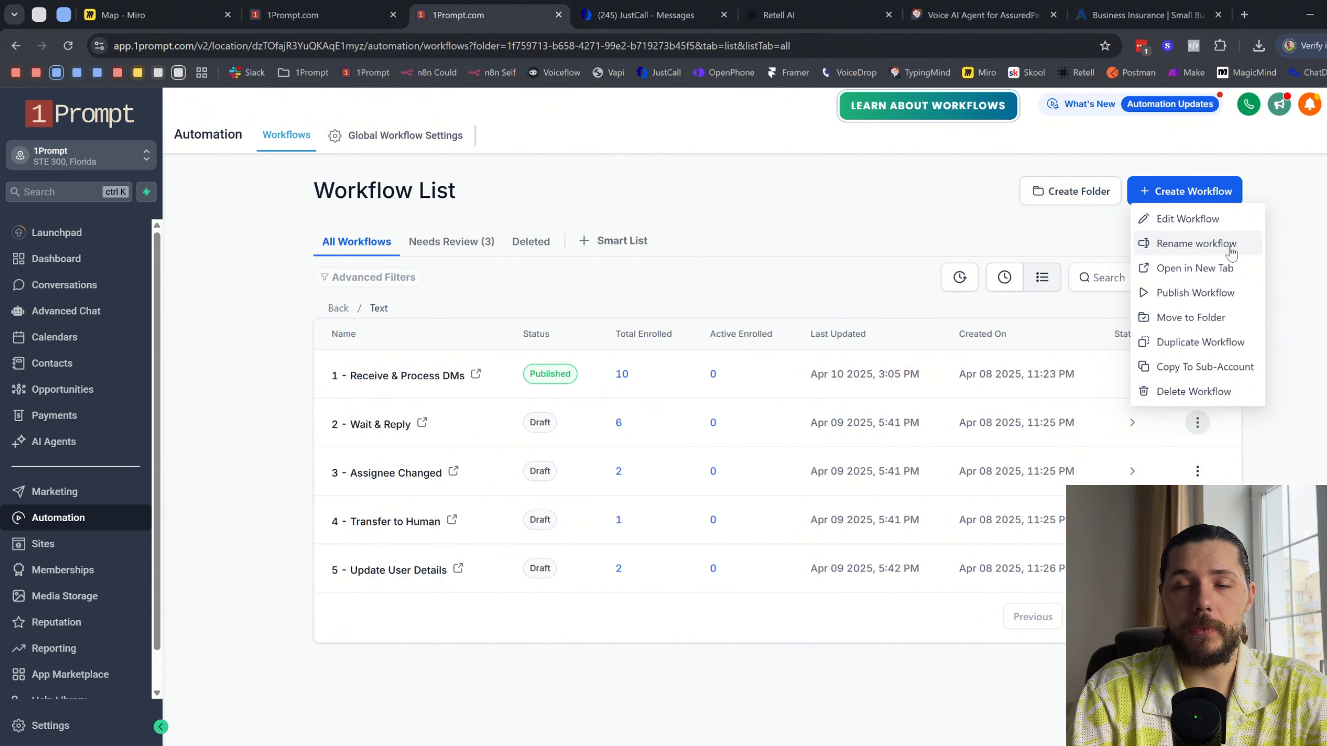
pyautogui.click(1201, 293)
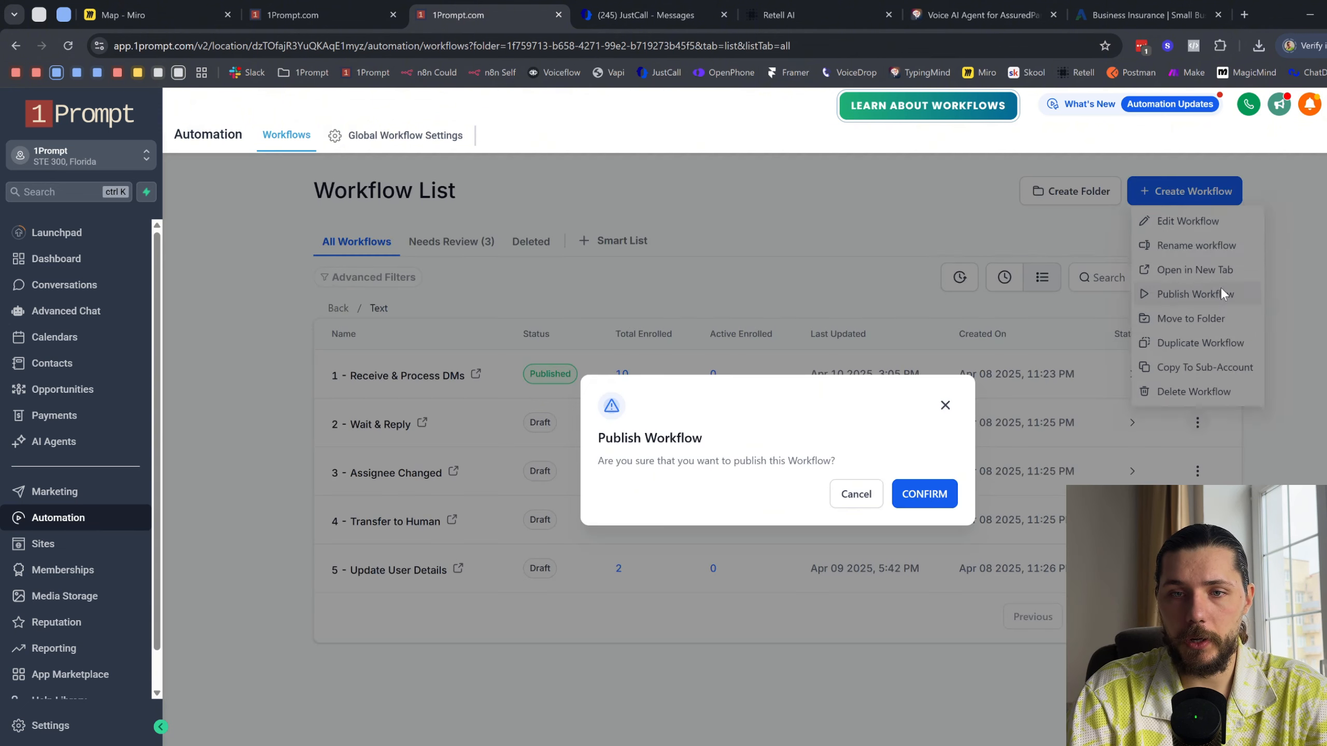
pyautogui.click(925, 496)
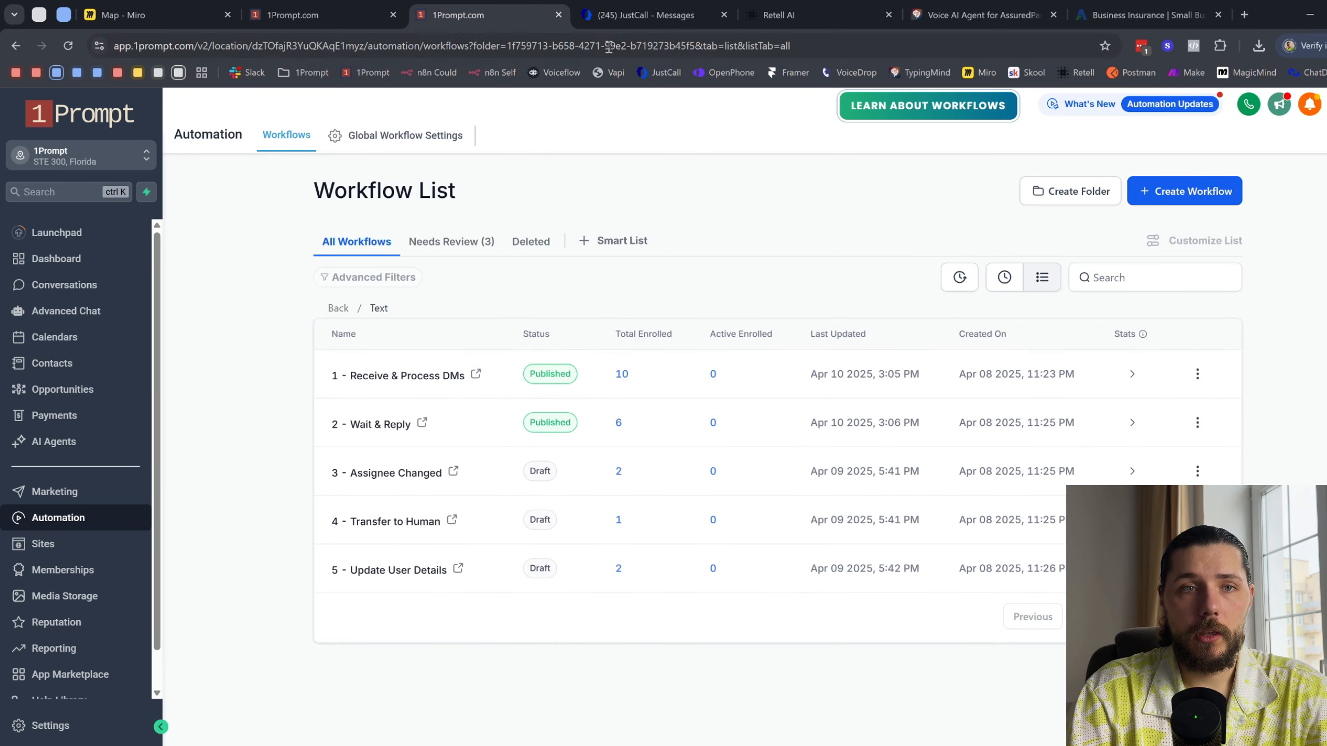
# - Check the JustCall messages page, and return to the newest contact's record in 1Prompt
pyautogui.click(659, 7)
pyautogui.click(459, 15)
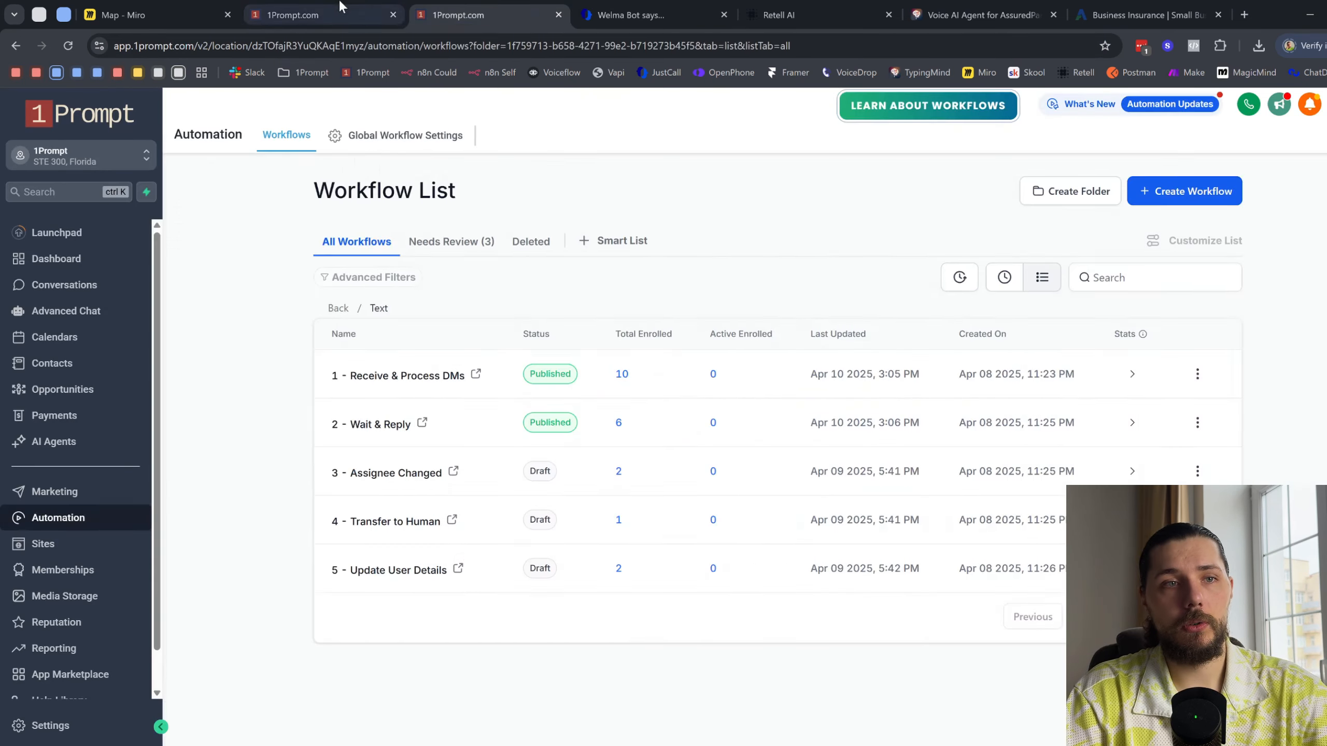
pyautogui.click(314, 15)
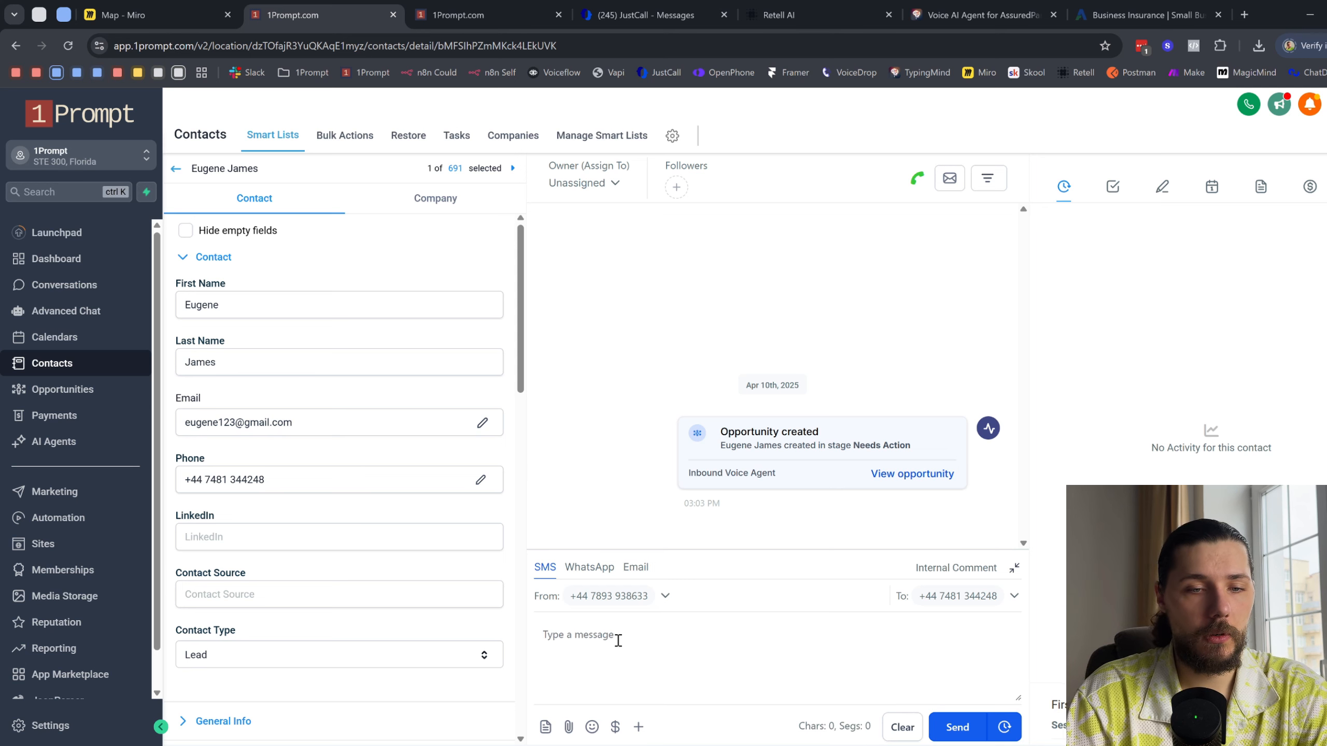
pyautogui.write('Hello,')
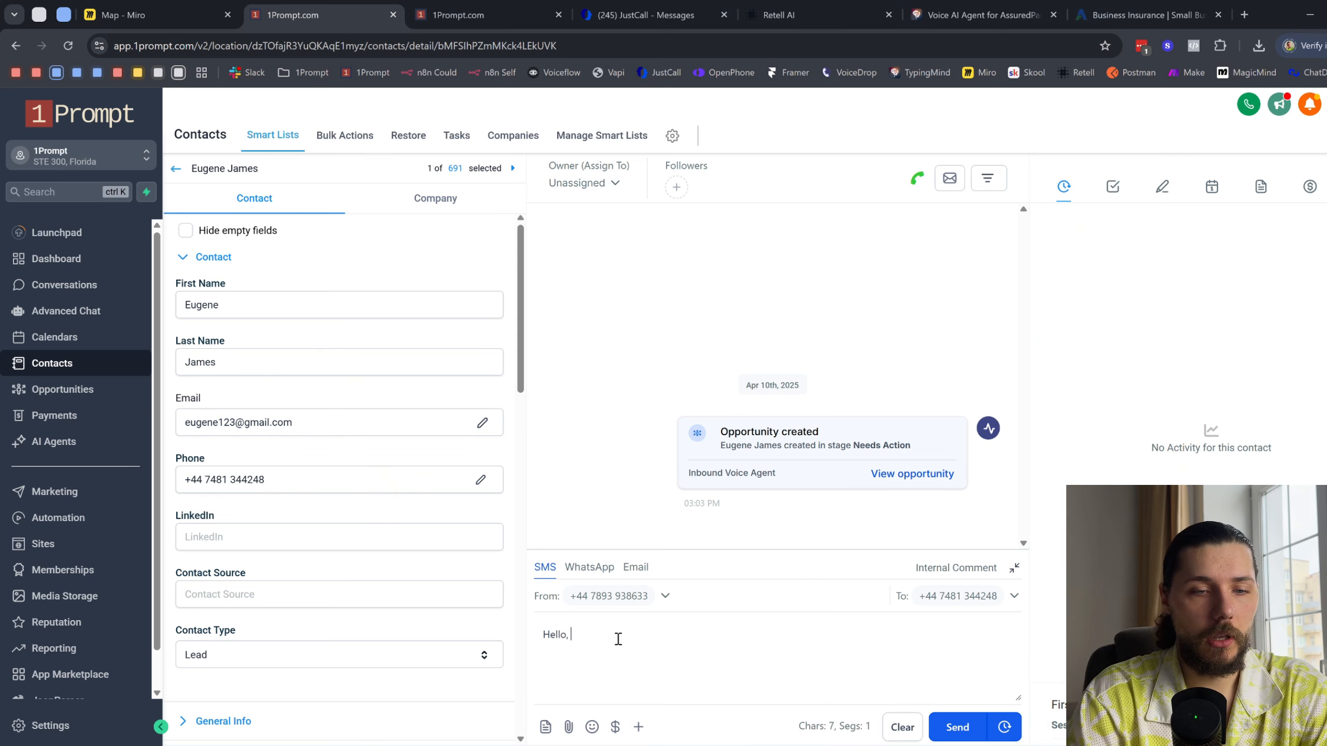
pyautogui.write(' how are ')
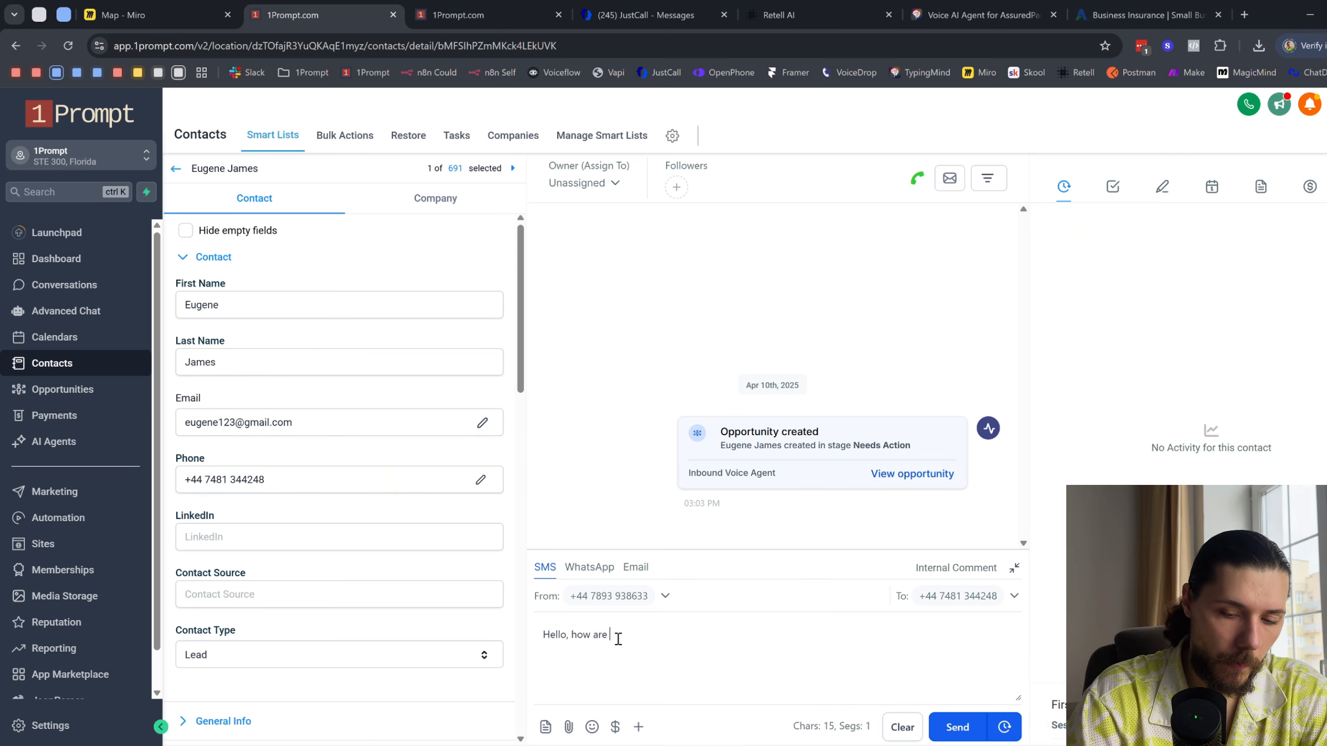
pyautogui.write('you doing?')
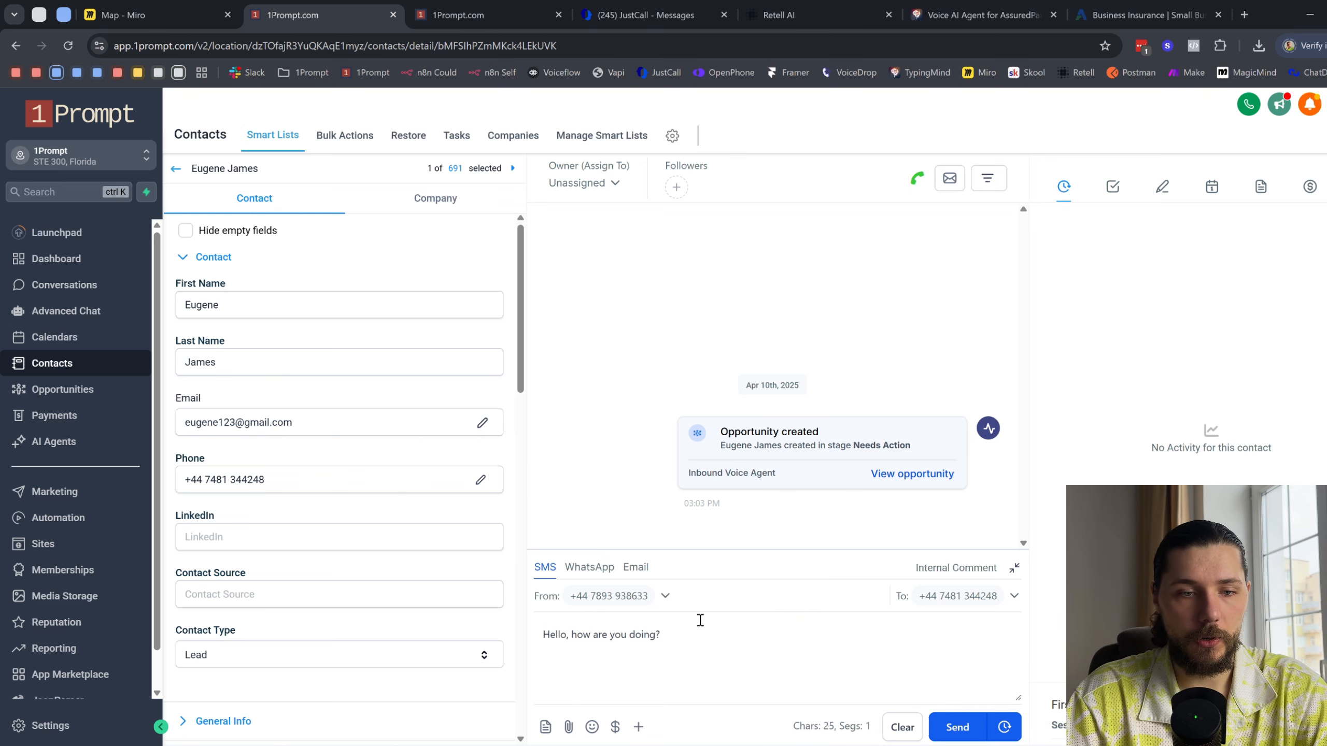
pyautogui.moveTo(700, 621); pyautogui.dragTo(517, 632)
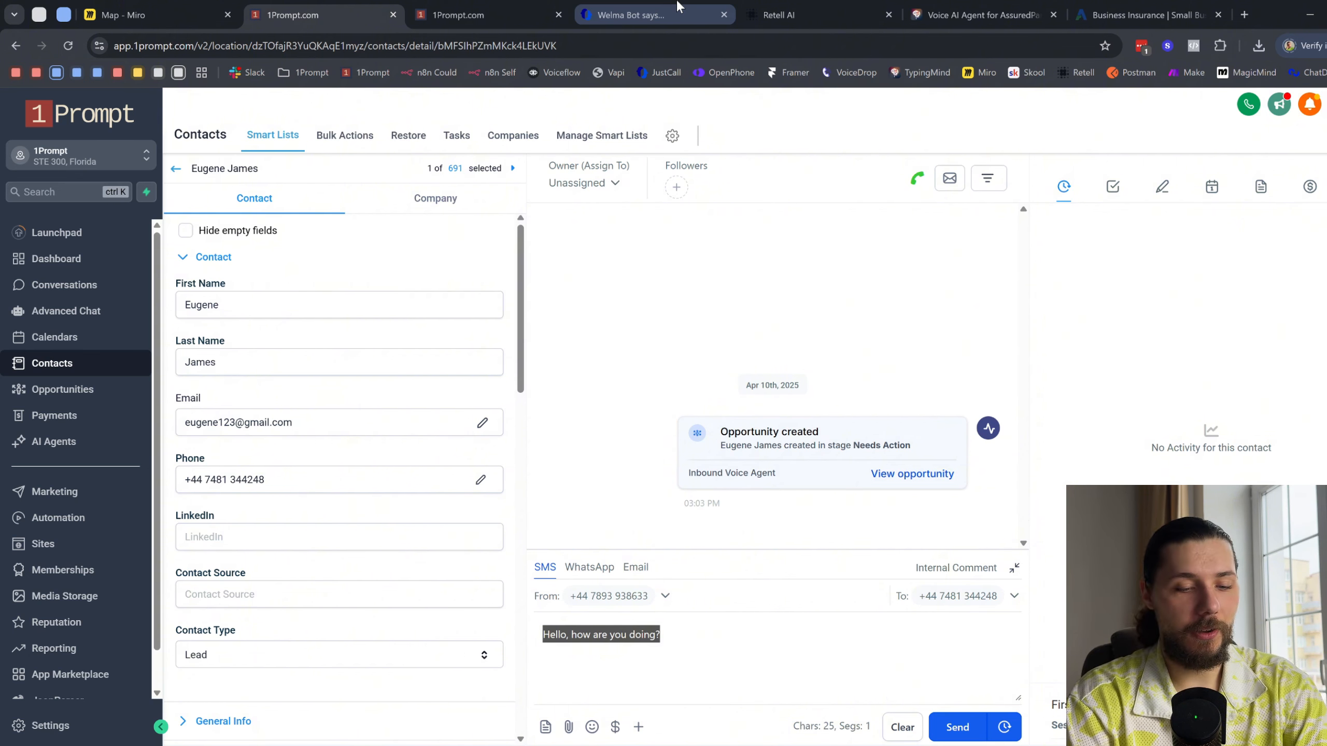
pyautogui.hotkey('ctrl', 'x')
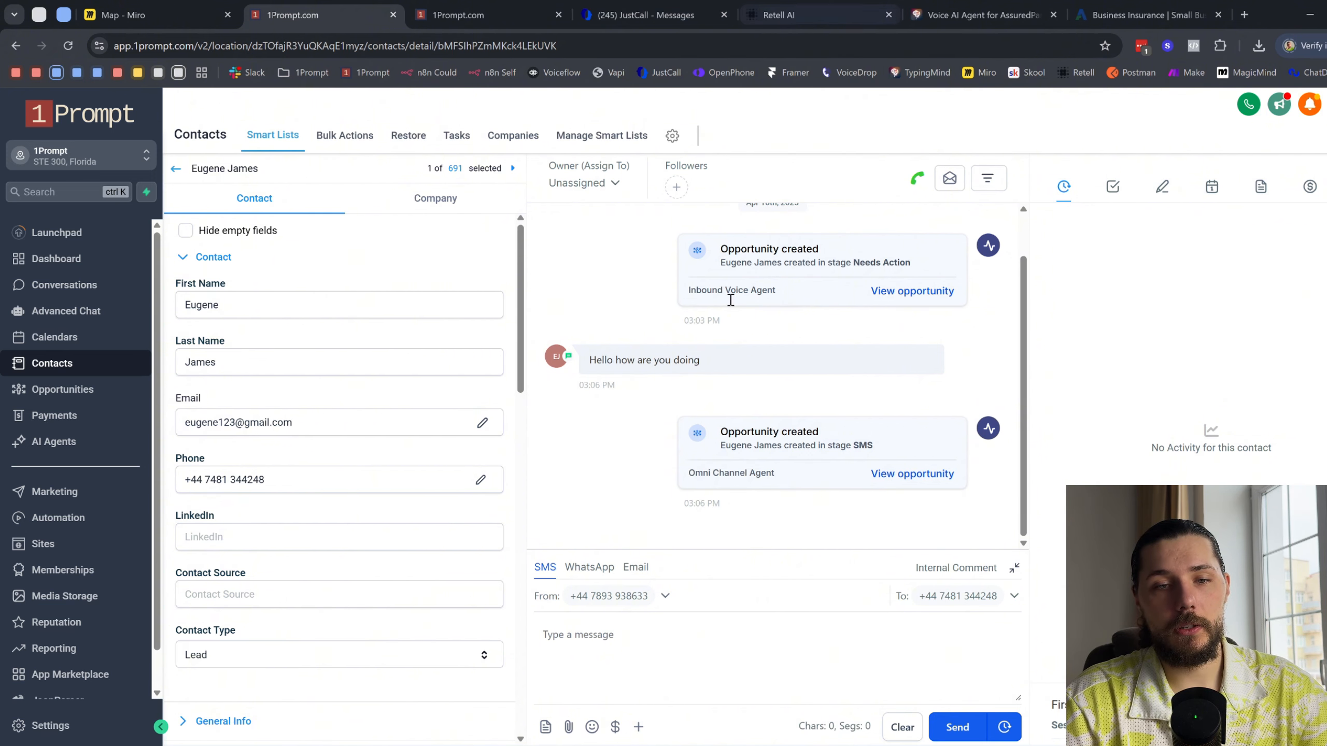
# - Review the incoming SMS greeting in the contact's conversation
pyautogui.moveTo(589, 296); pyautogui.dragTo(661, 307)
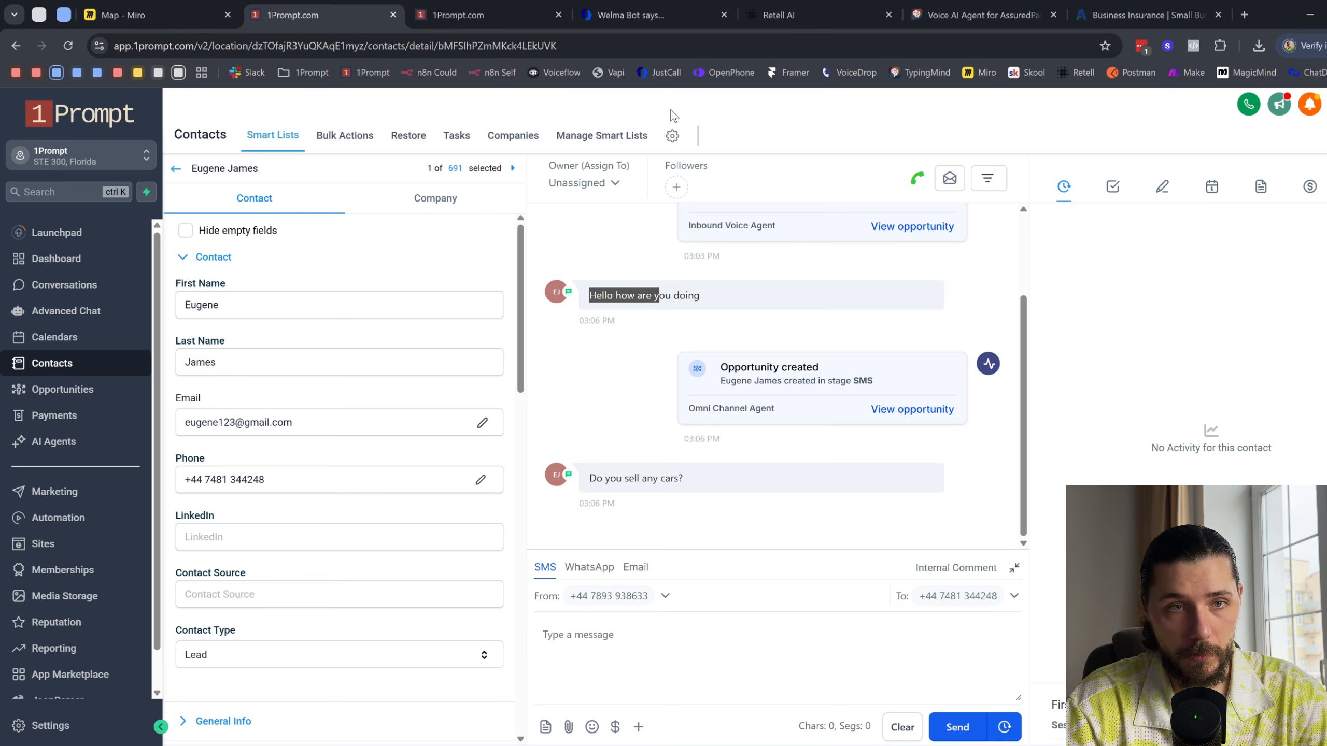
# - Go back from the 1Prompt - Inbound agent to Retell AI's agent list, and return to the contact's record in 1Prompt
pyautogui.click(802, 13)
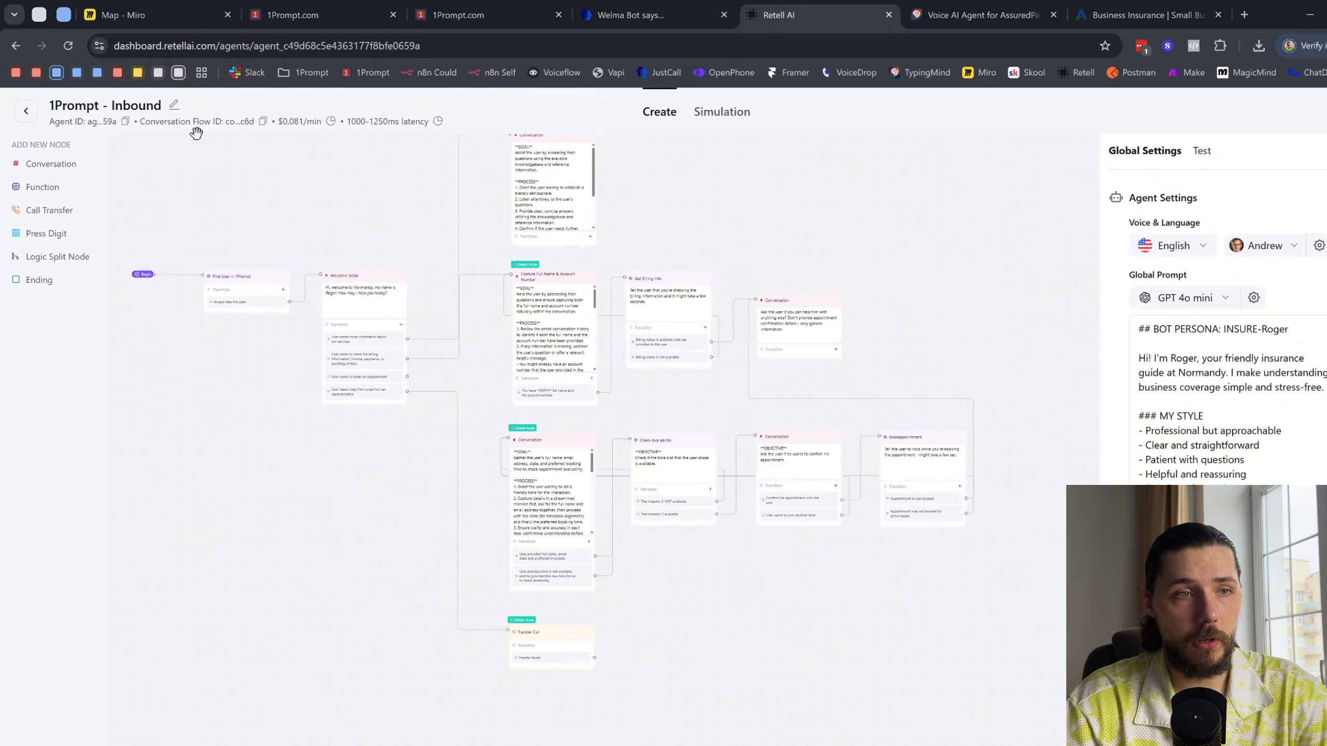
pyautogui.click(27, 112)
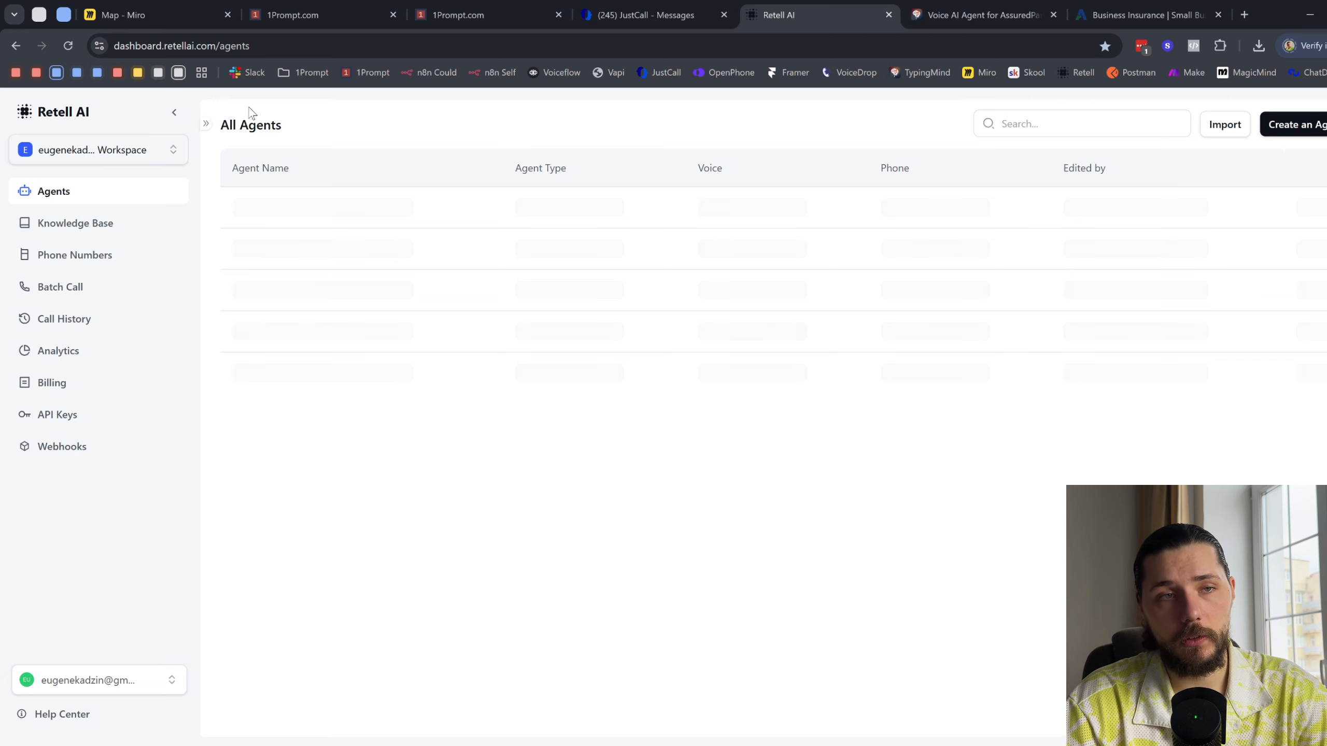
pyautogui.click(351, 7)
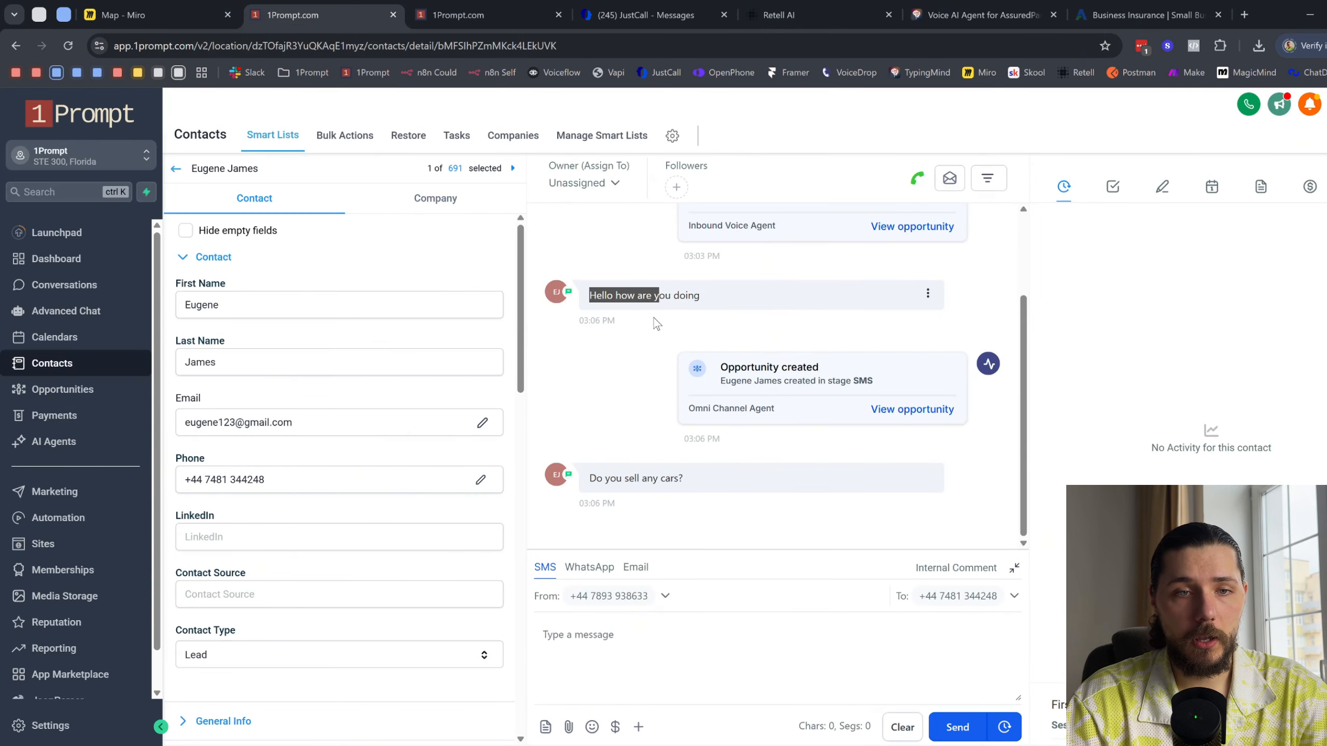
# - Open the 1 - Receive & Process DMs and 2 - Wait & Reply workflows, and refresh the enrollment history of 2 - Wait & Reply
pyautogui.click(455, 10)
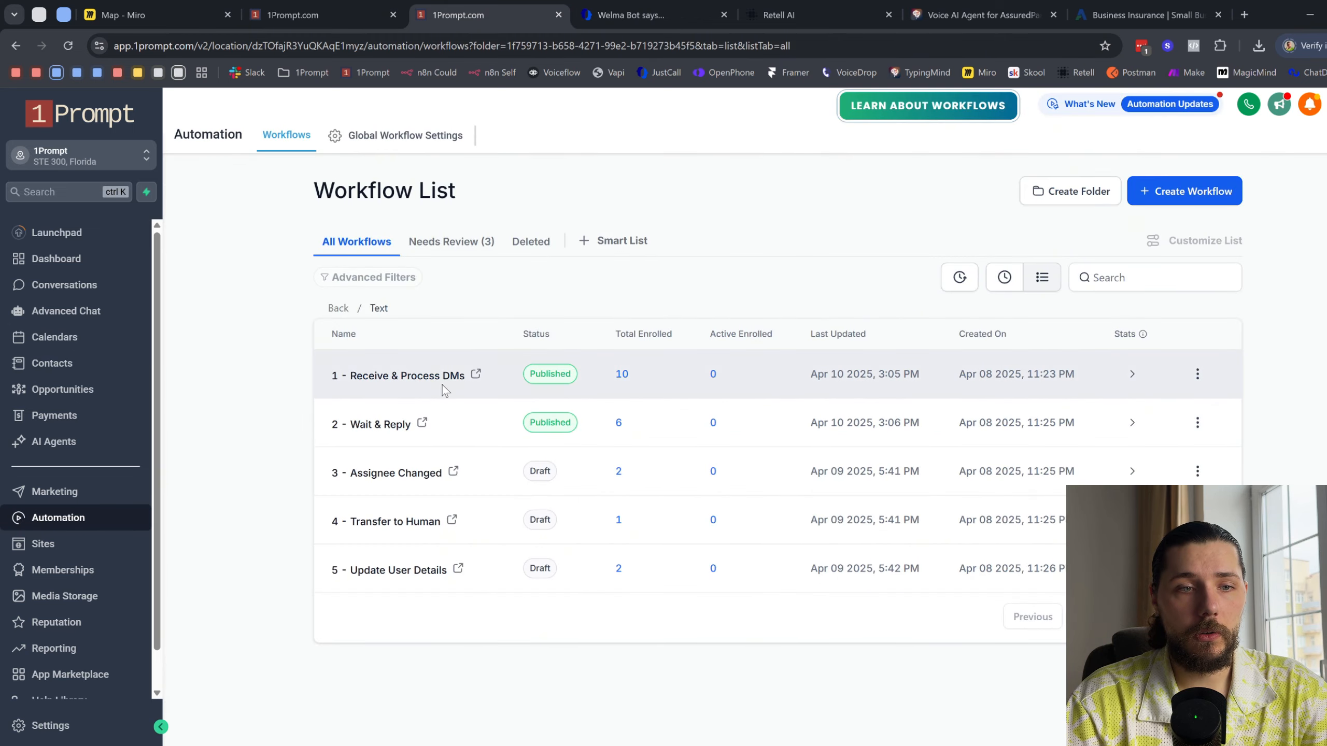
pyautogui.click(476, 374)
pyautogui.click(442, 13)
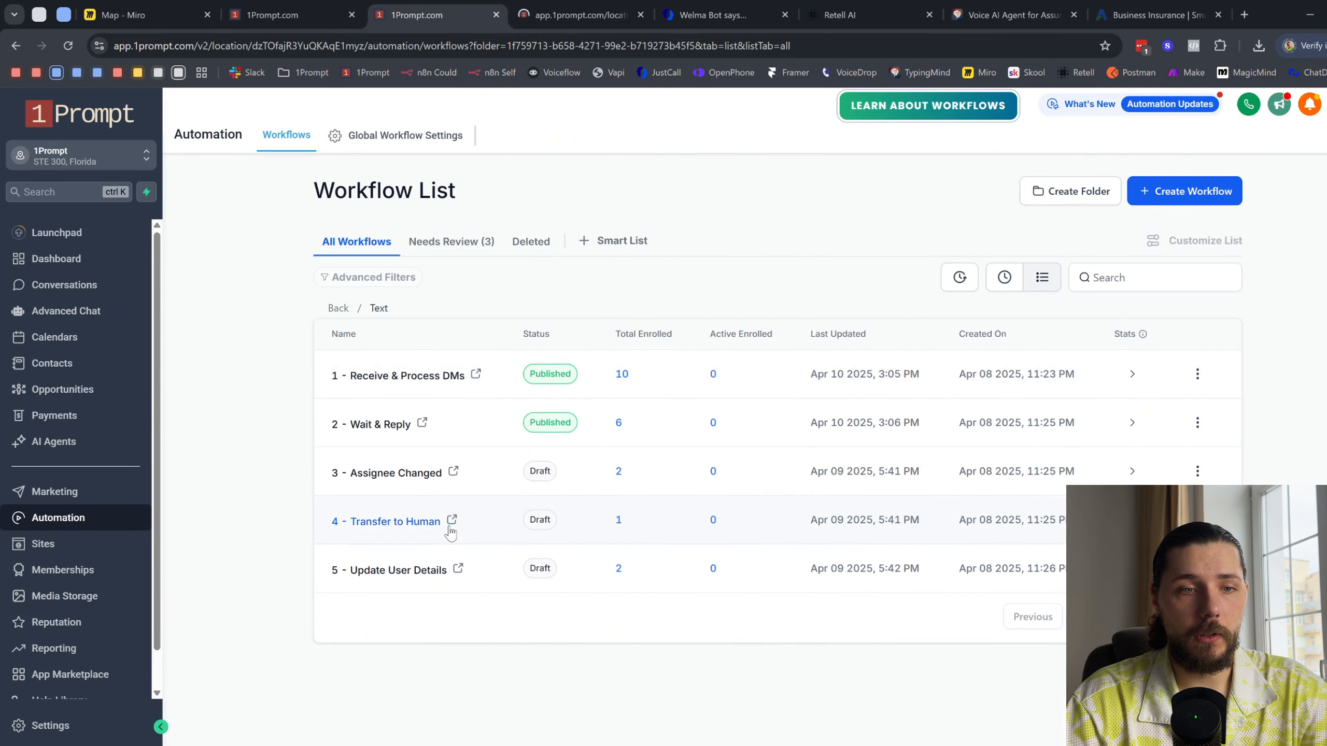
pyautogui.click(427, 432)
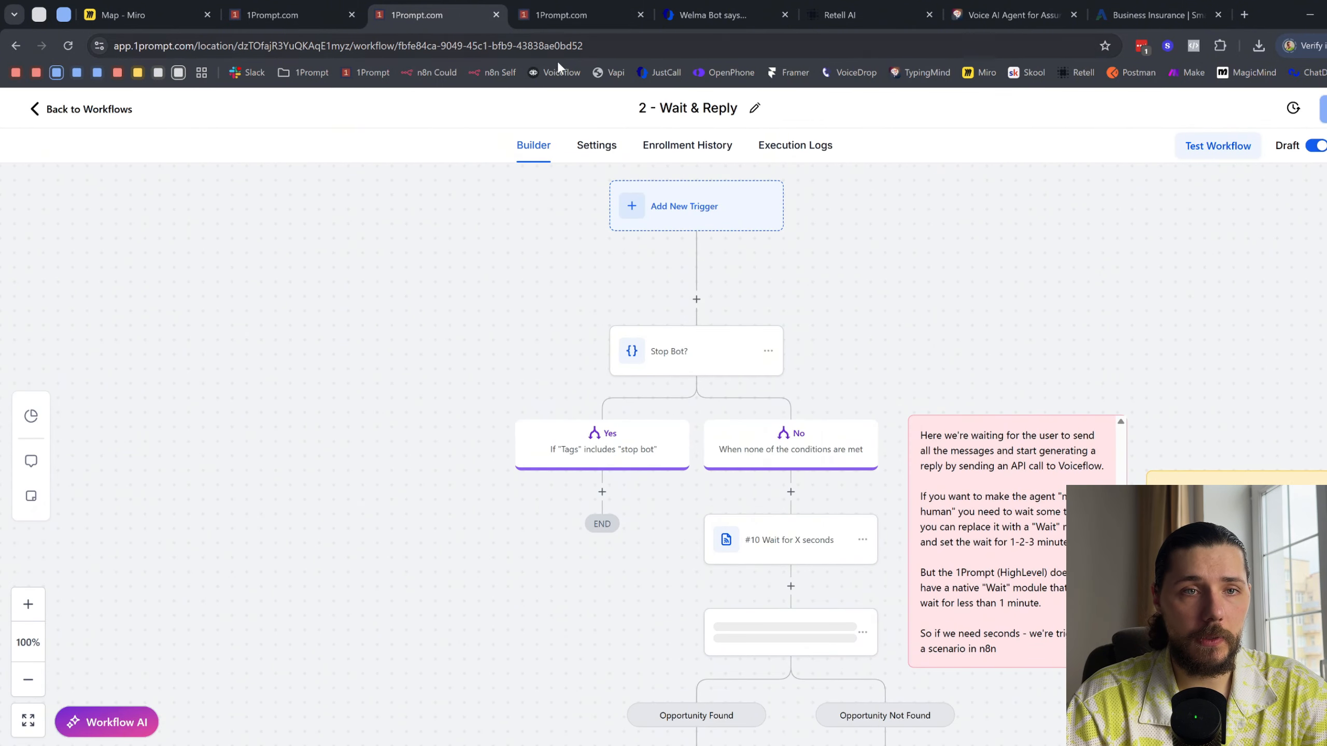
pyautogui.click(706, 148)
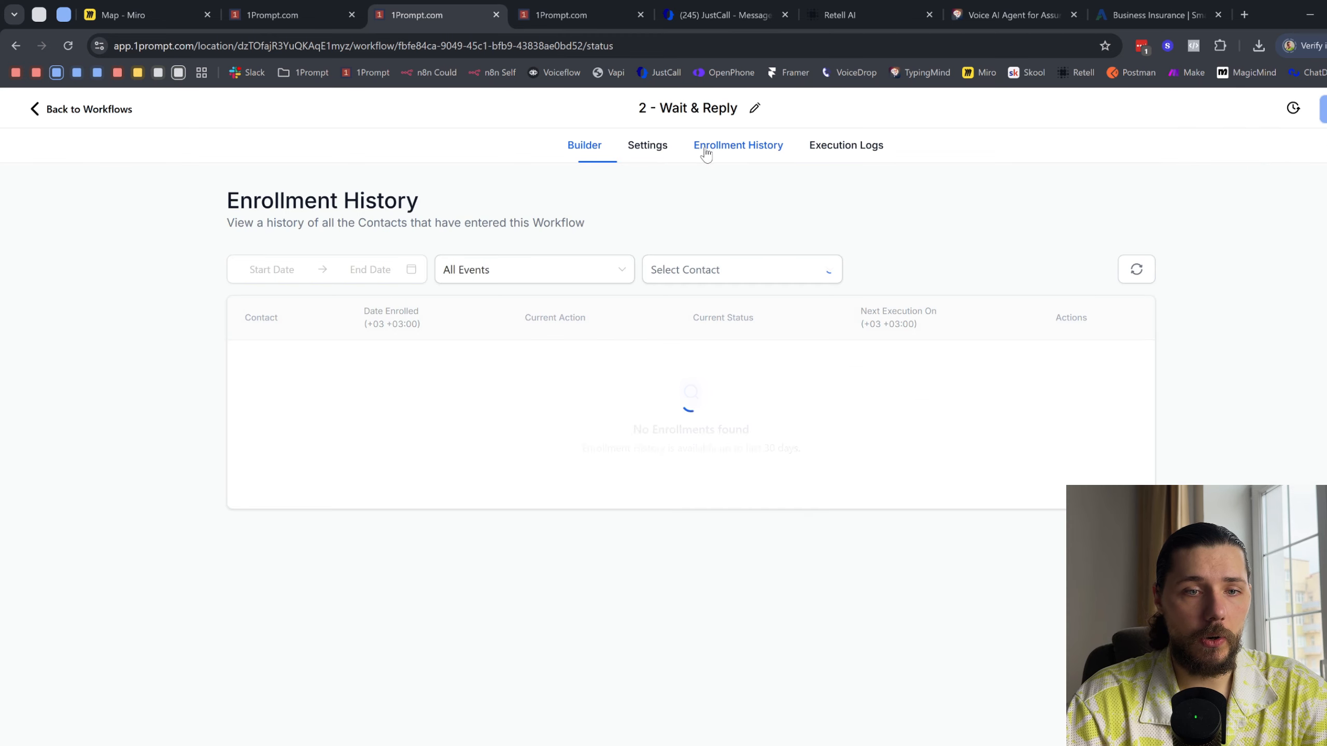
pyautogui.click(1135, 275)
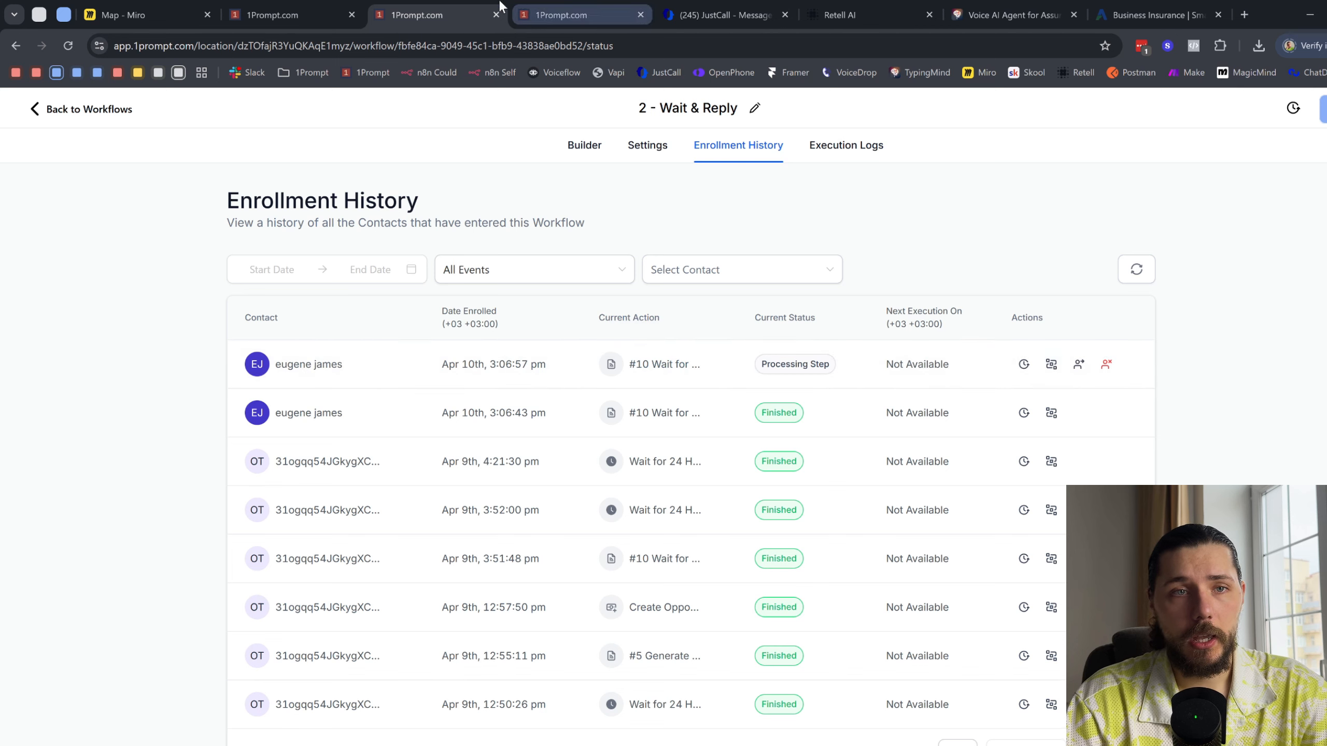
# - Examine the 2 - Wait & Reply workflow's steps in the builder, including the #6 Launch Voiceflow webhook's settings
pyautogui.click(567, 150)
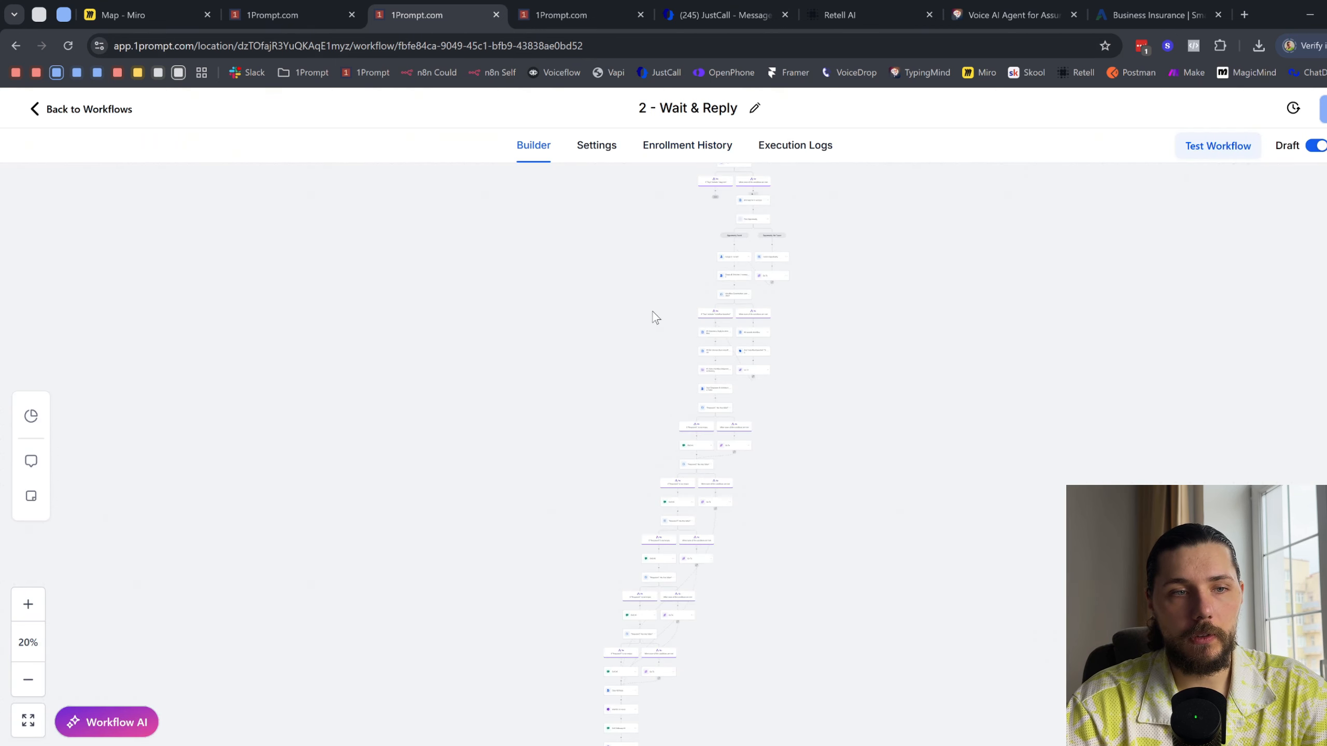
pyautogui.scroll(-3, 904, 478)
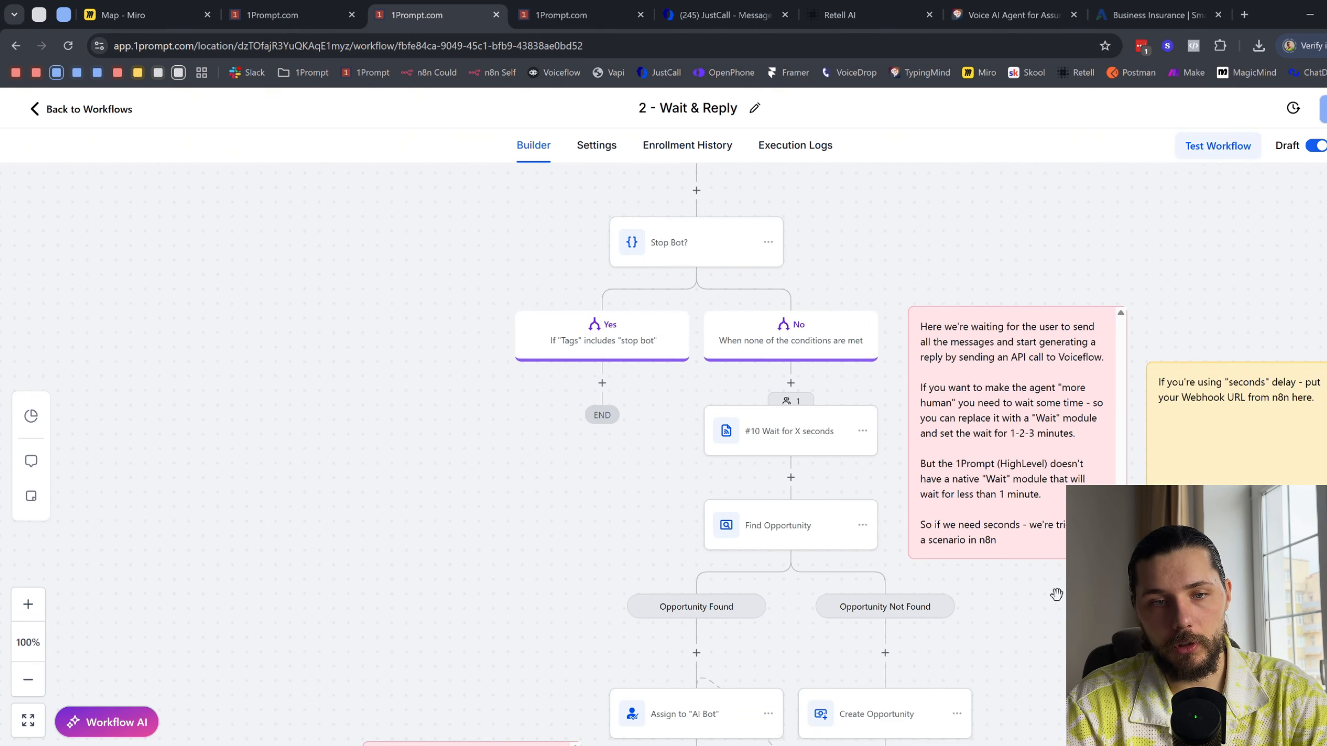
pyautogui.moveTo(1056, 592); pyautogui.dragTo(897, 427)
pyautogui.scroll(-3, 922, 454)
pyautogui.moveTo(976, 557); pyautogui.dragTo(955, 249)
pyautogui.scroll(-4, 956, 539)
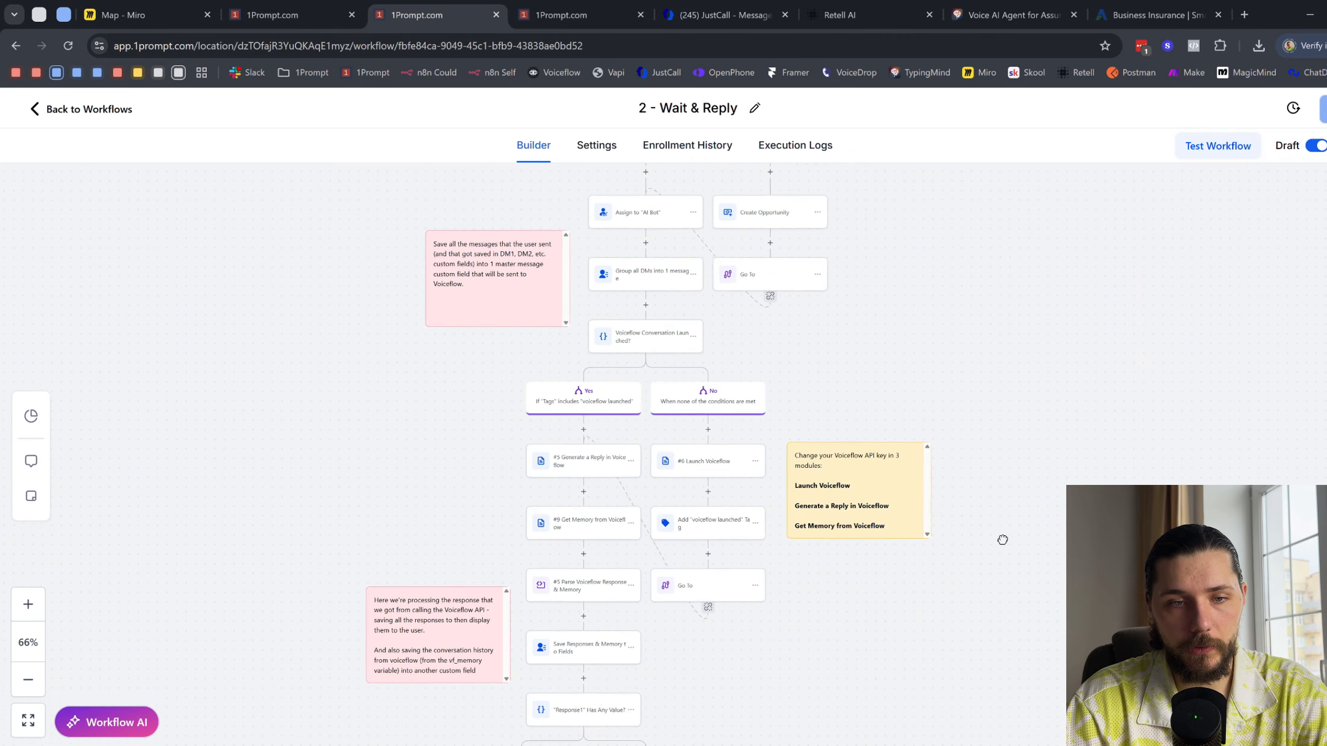
pyautogui.scroll(5, 698, 308)
pyautogui.click(709, 302)
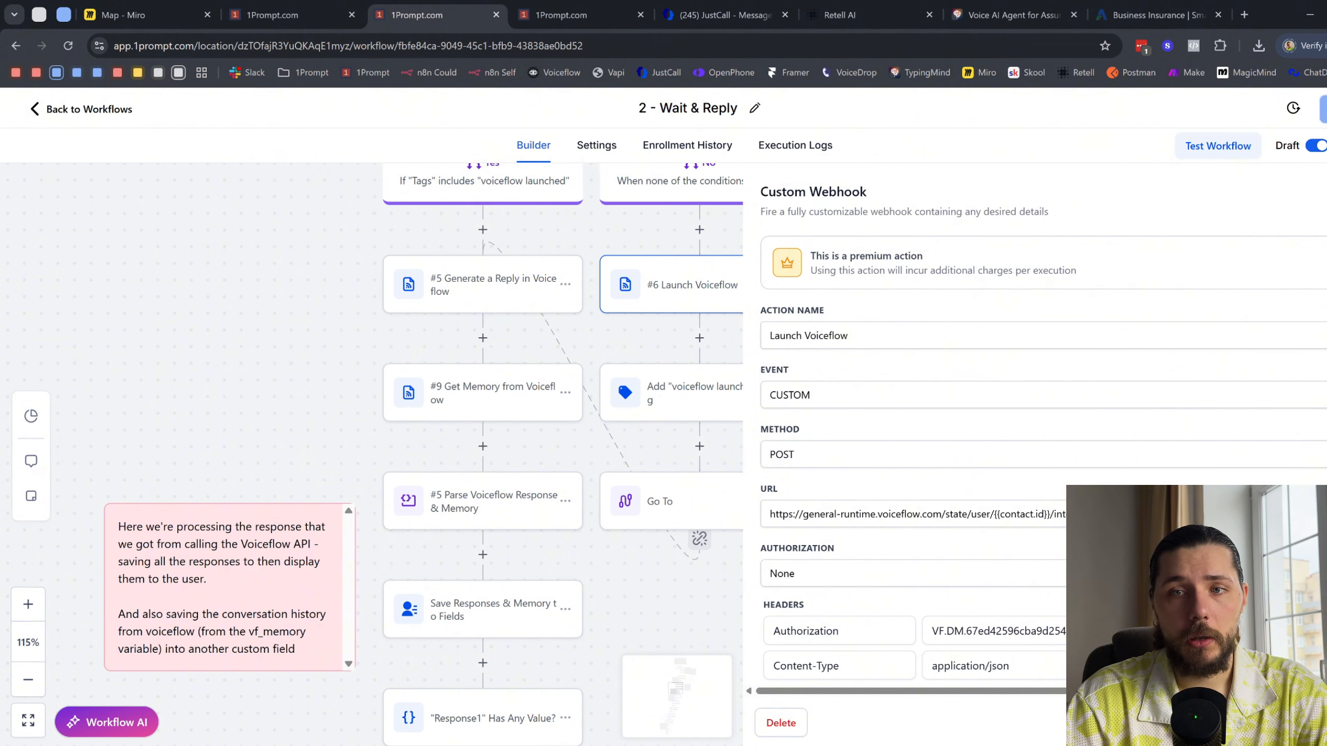
pyautogui.press('Escape')
# - Check the contact's conversation for a reply, and keep refreshing the 2 - Wait & Reply enrollment history to follow the contact's progress
pyautogui.click(261, 7)
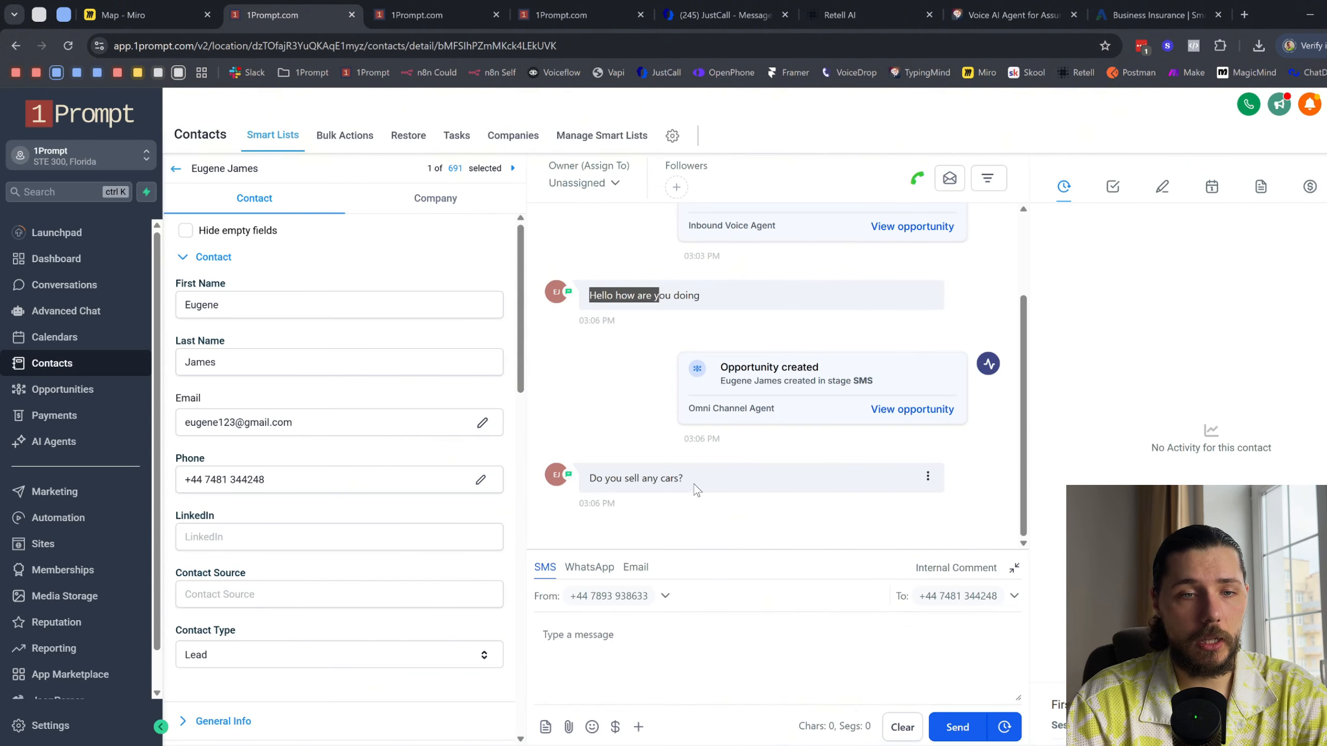
pyautogui.click(601, 14)
pyautogui.click(453, 7)
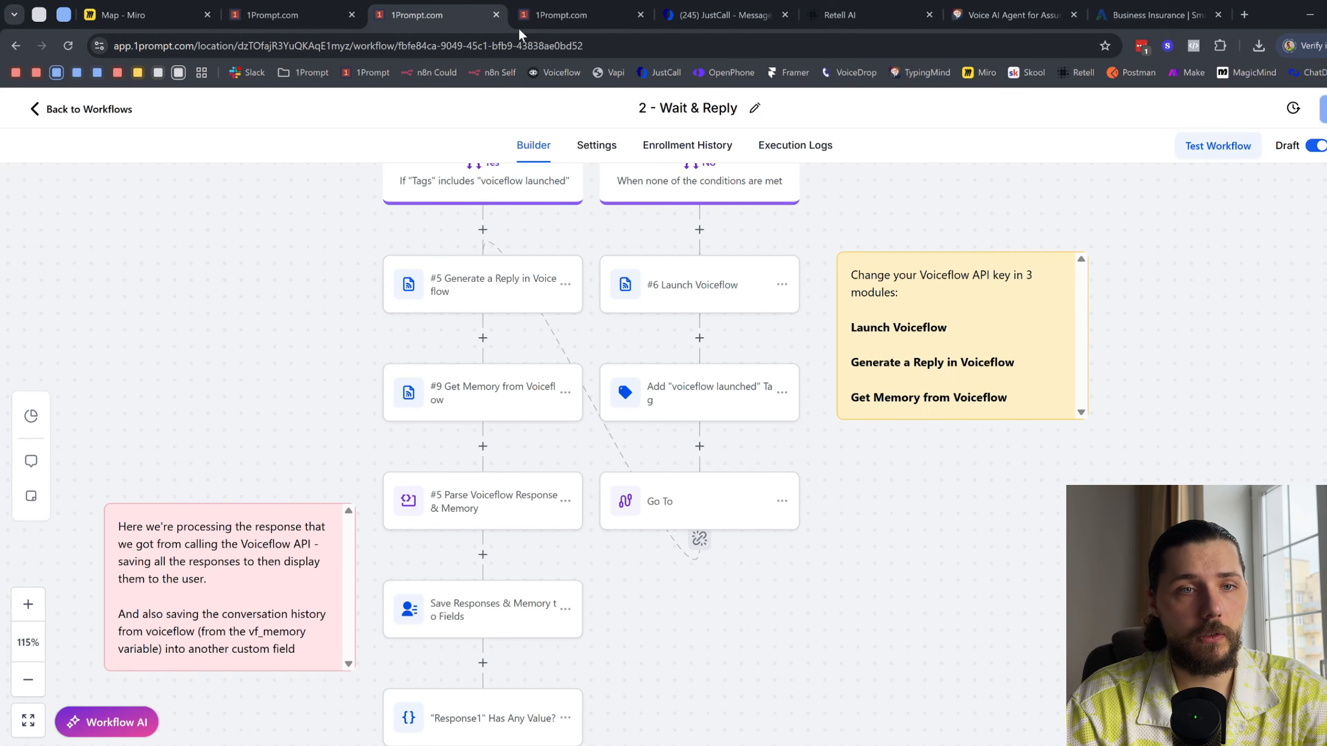
pyautogui.click(711, 148)
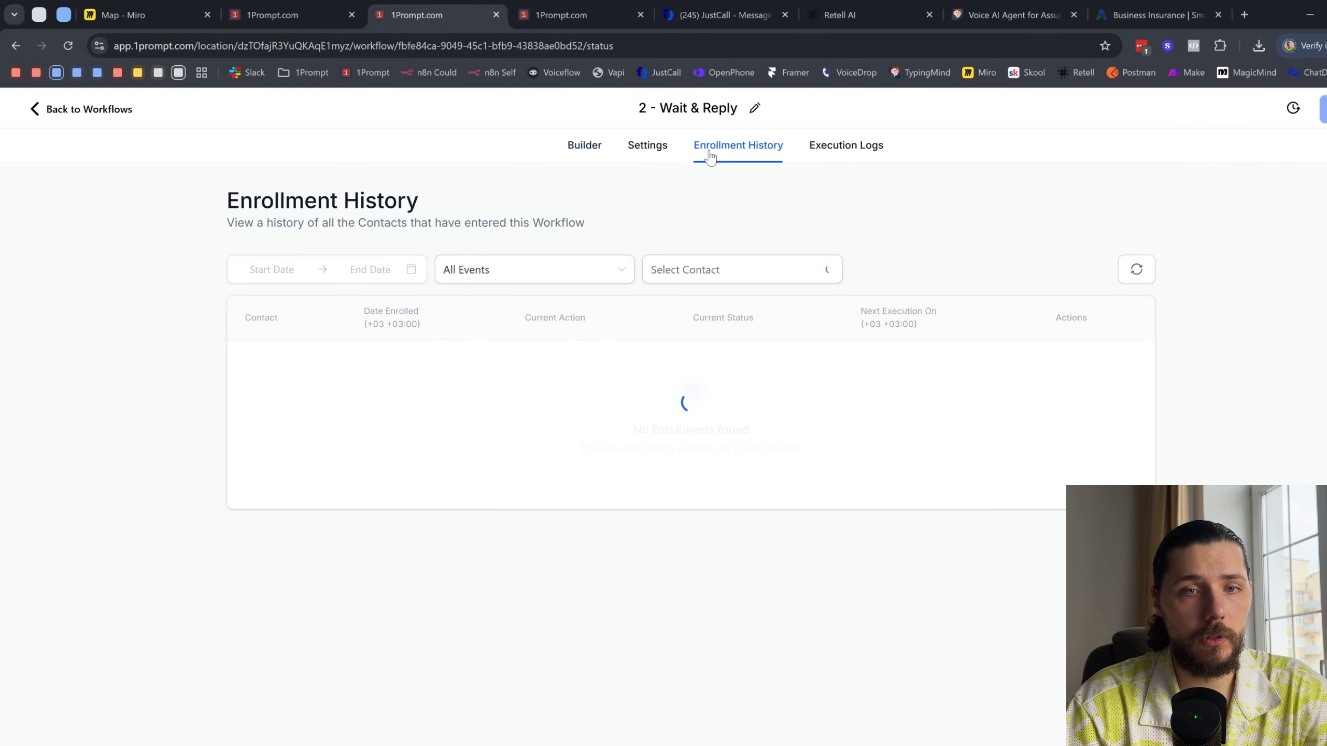
pyautogui.click(1136, 269)
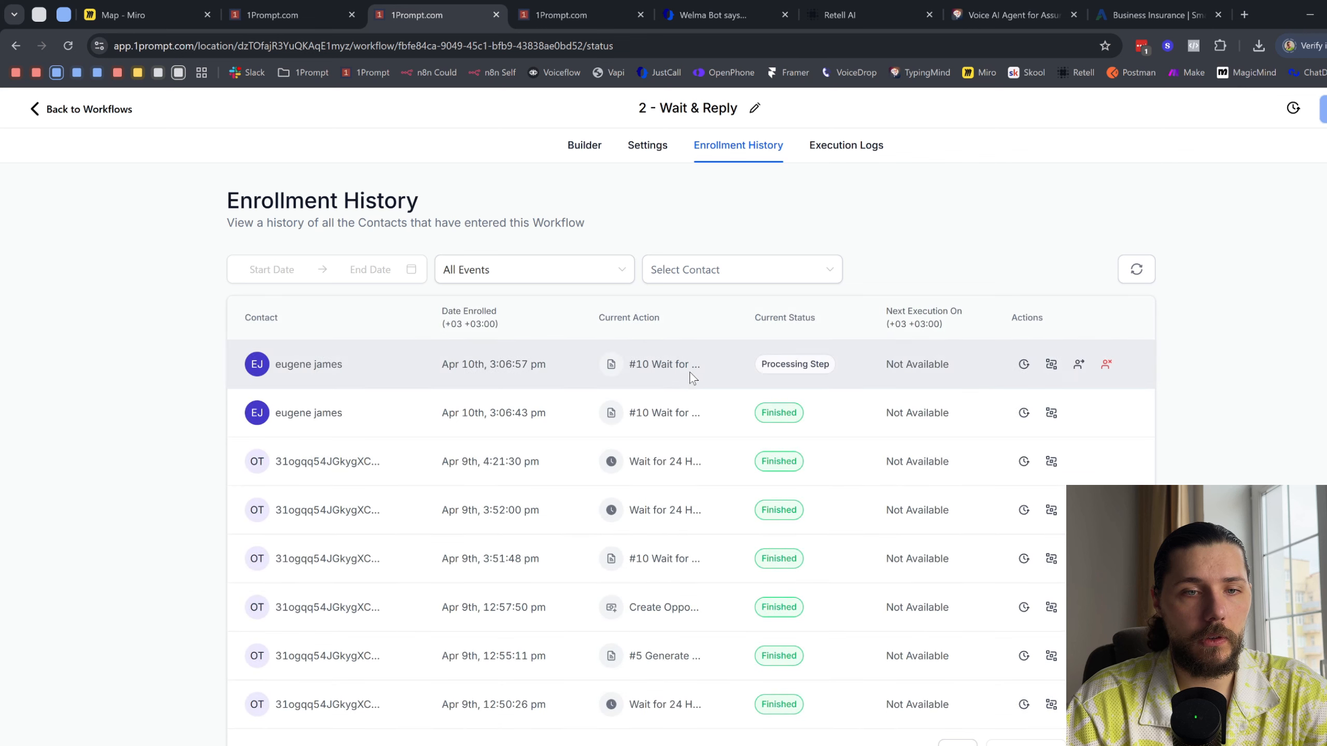
pyautogui.click(1134, 269)
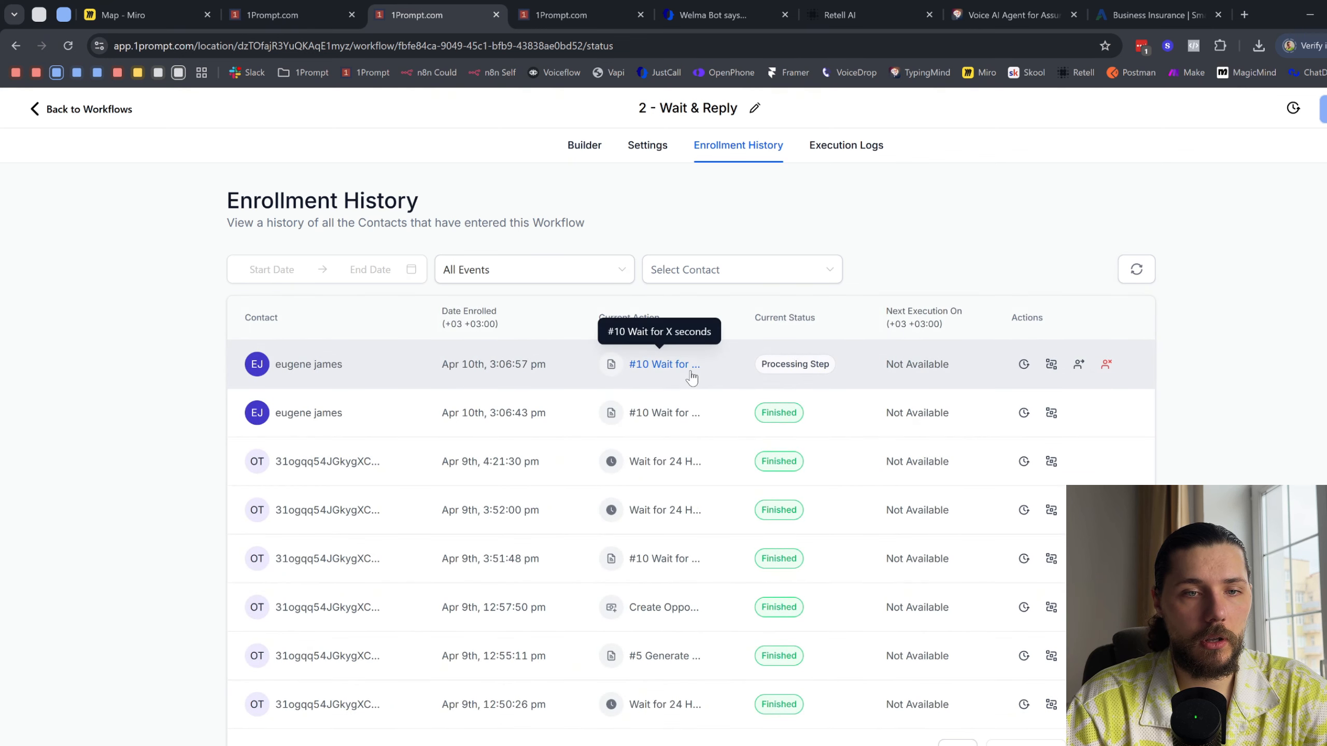
pyautogui.click(1131, 272)
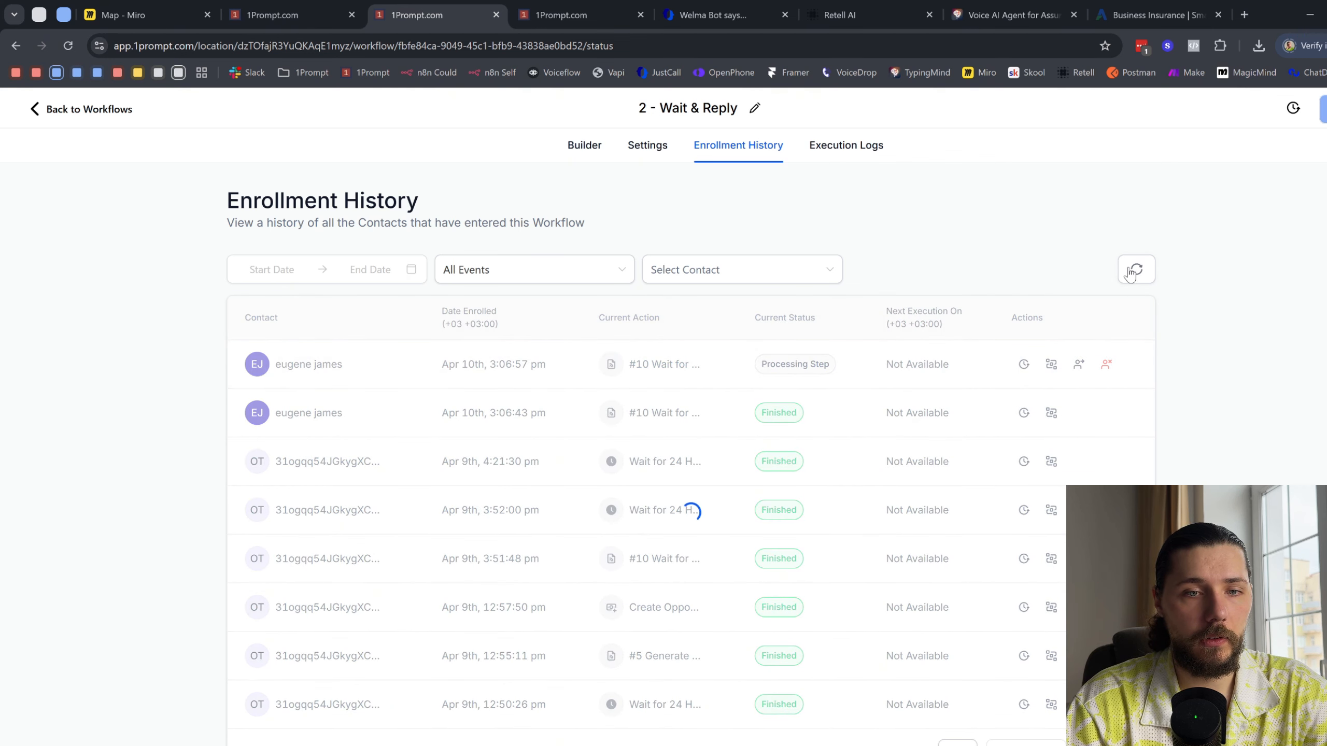
pyautogui.click(1131, 271)
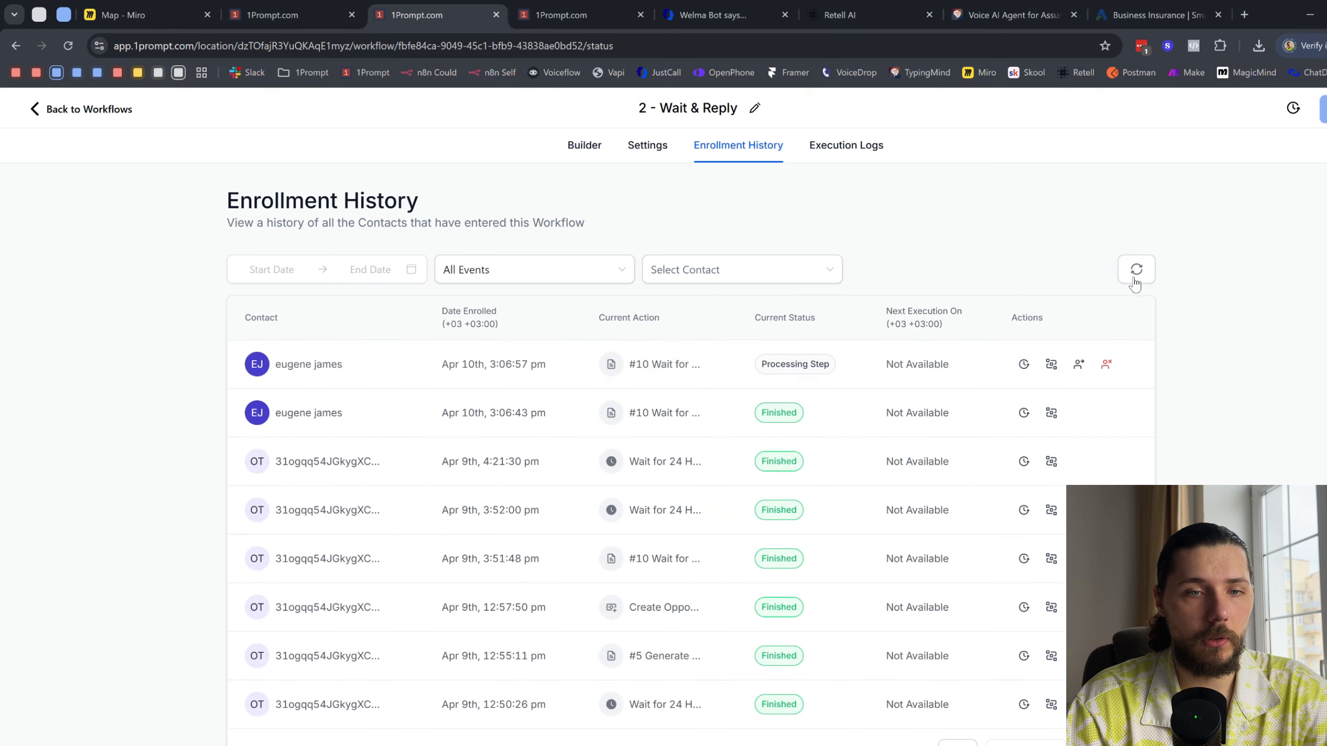
pyautogui.click(1136, 270)
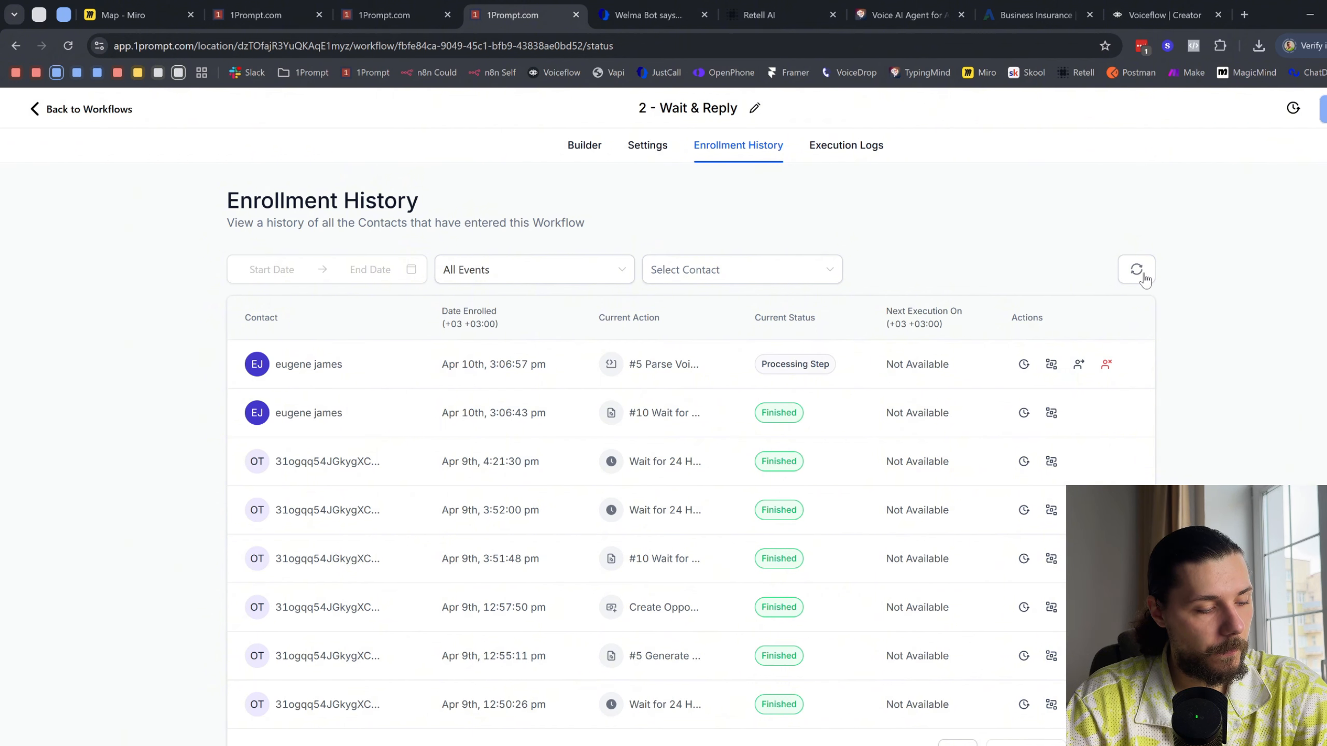
# - Reload the JustCall message thread and read the agent's reply to the question about selling cars
pyautogui.click(648, 14)
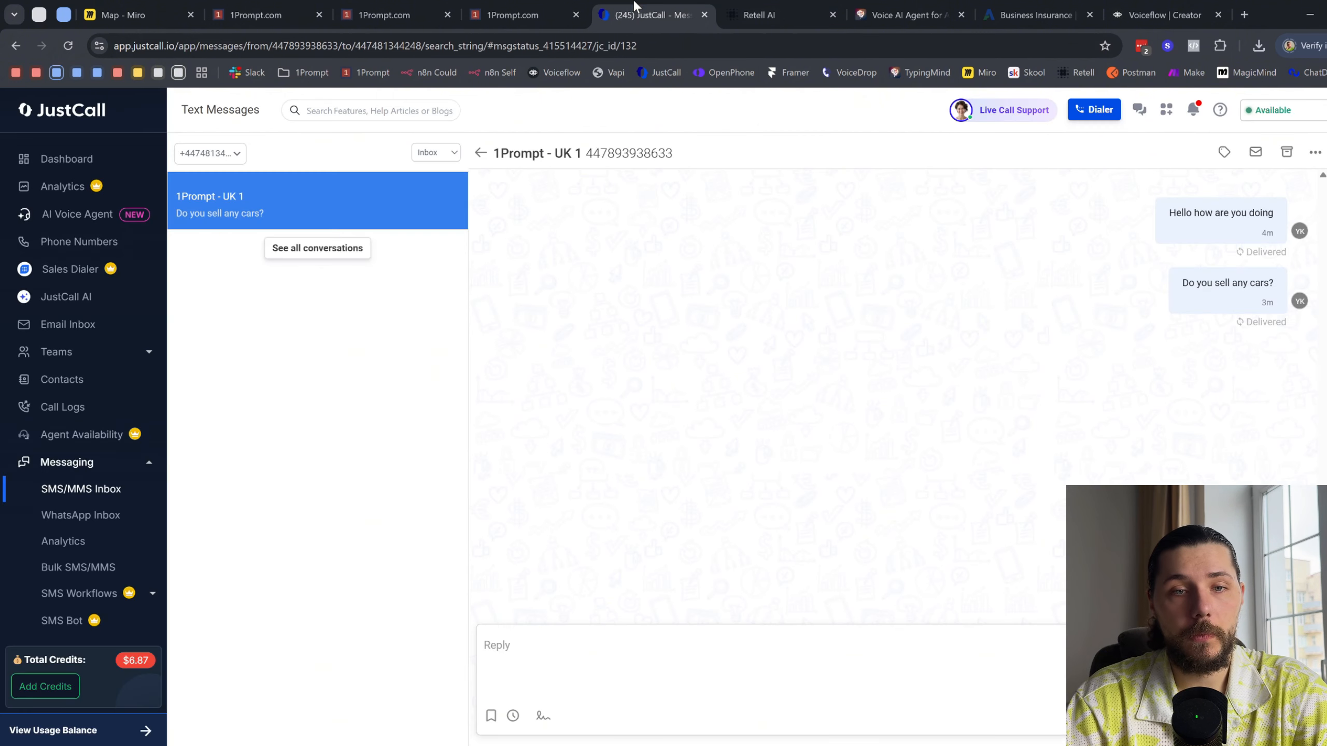
pyautogui.click(68, 46)
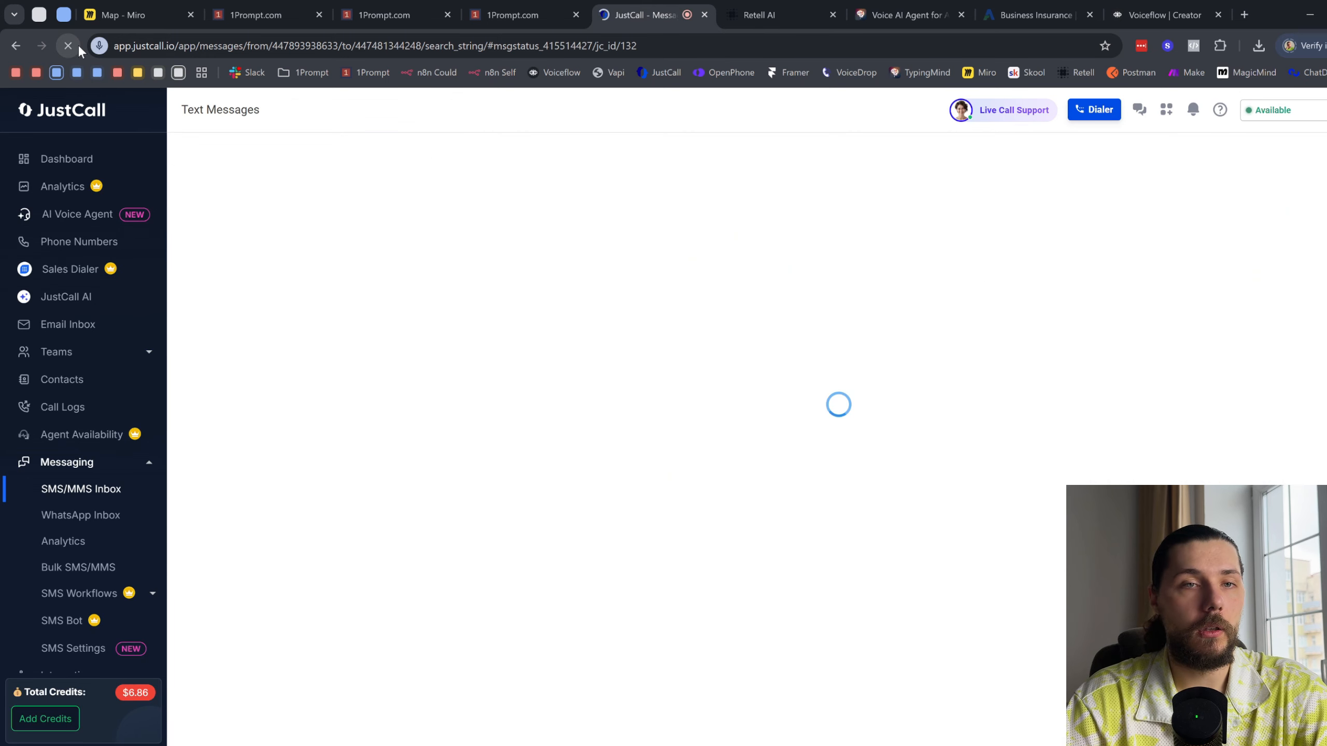
pyautogui.moveTo(512, 353); pyautogui.dragTo(851, 380)
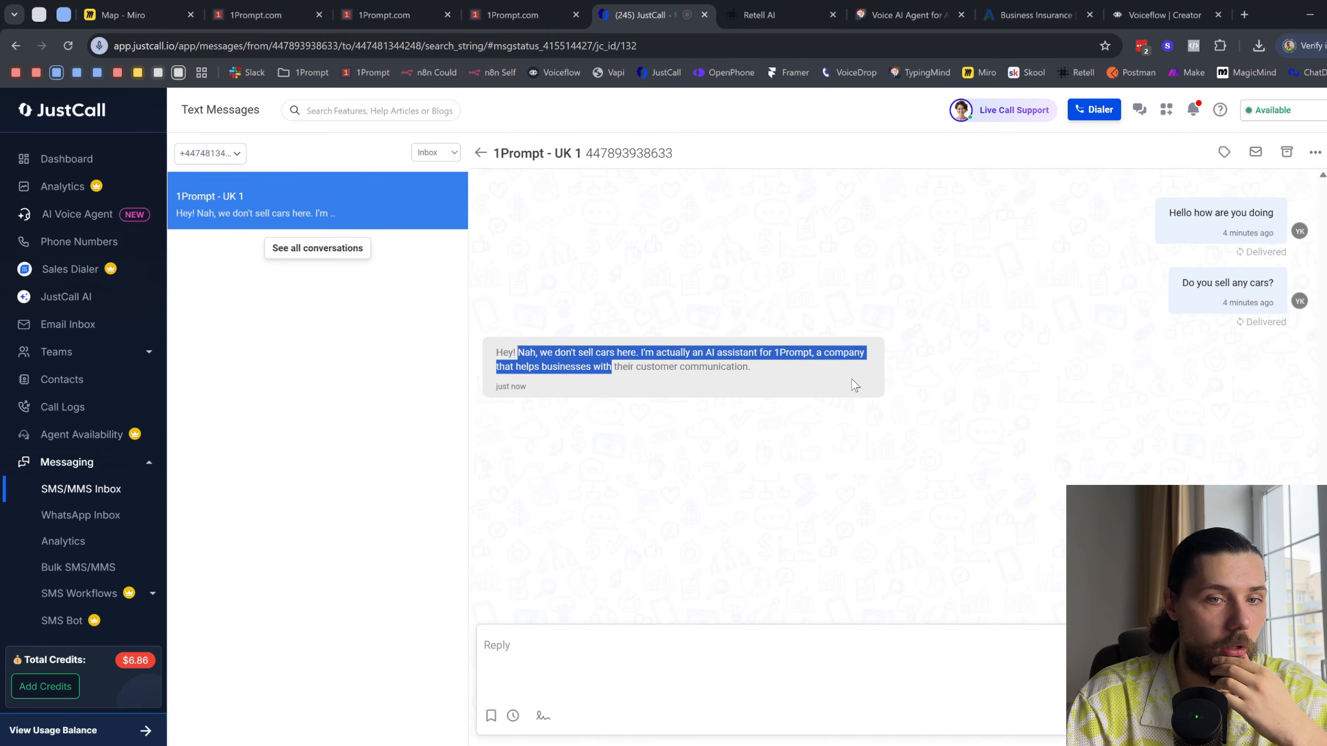
pyautogui.click(773, 363)
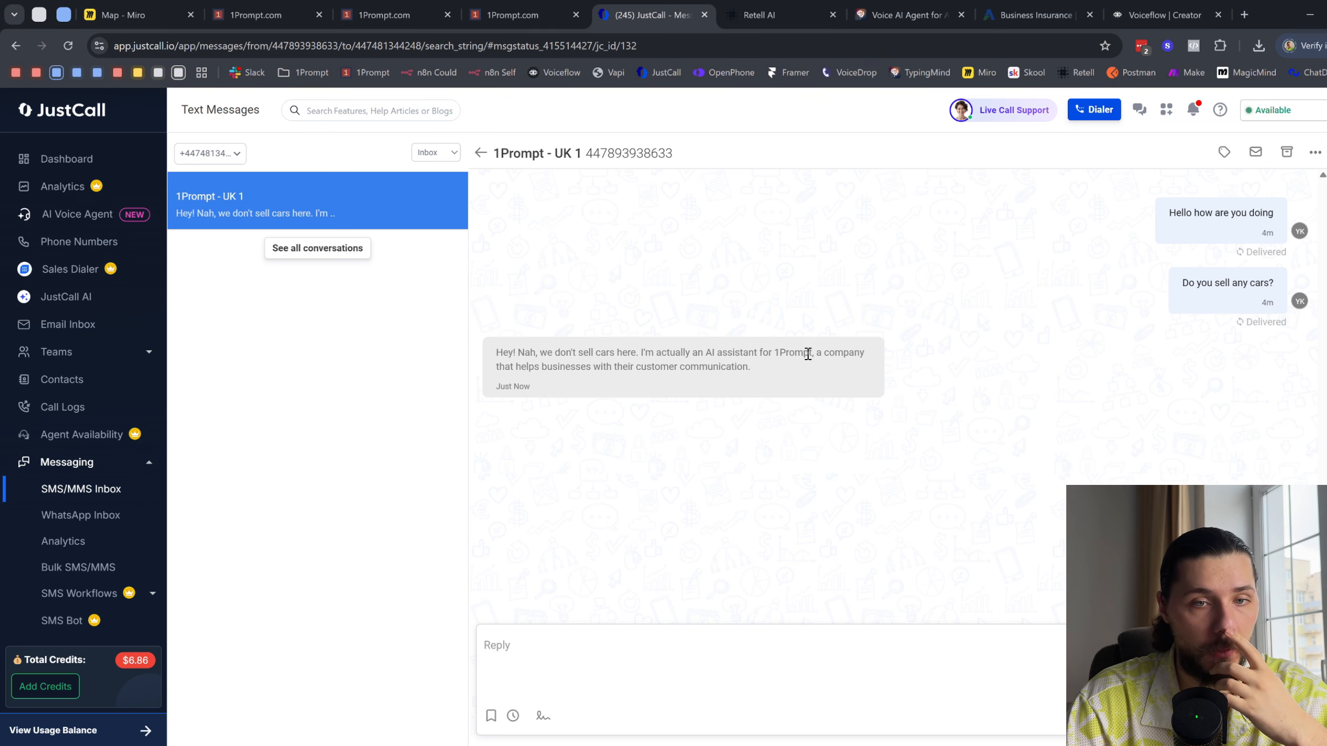
pyautogui.moveTo(773, 354); pyautogui.dragTo(804, 359)
pyautogui.click(819, 368)
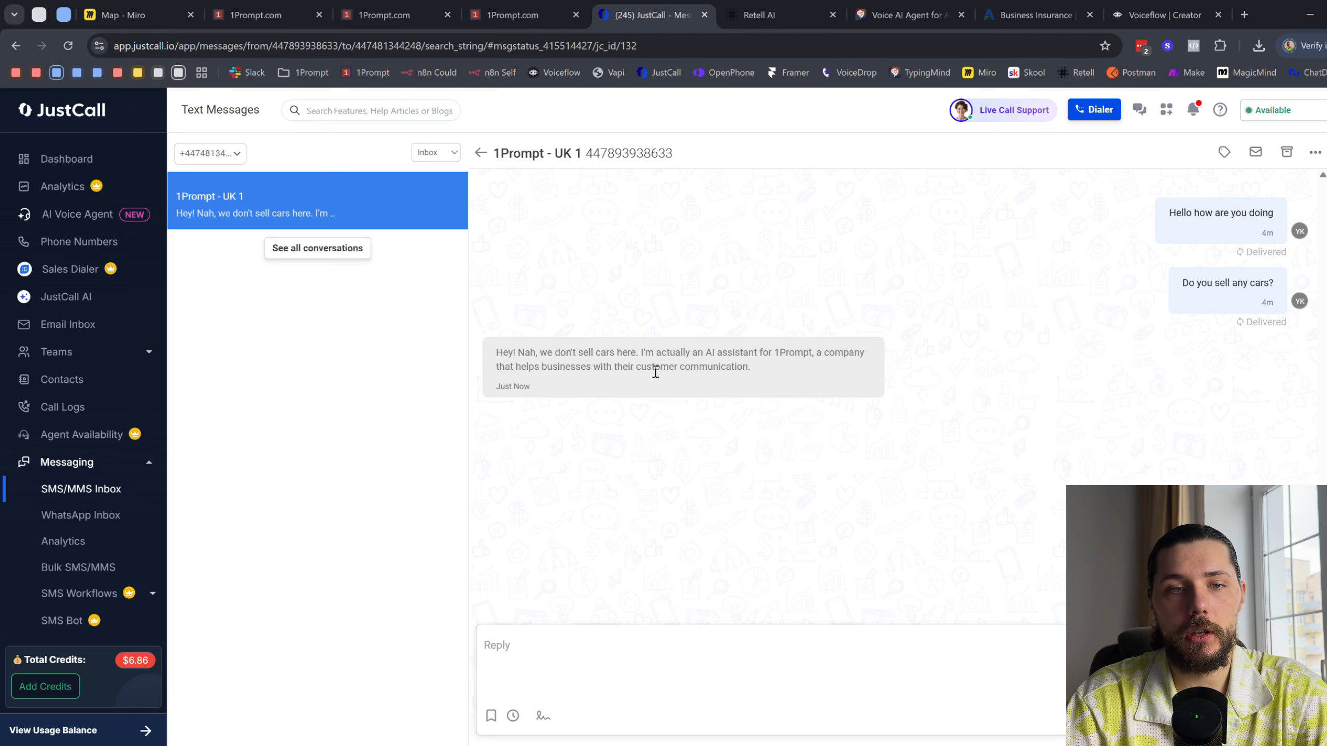
# - Switch to Voiceflow and inspect the 1Prompt - Omni Agent project's Home workflow canvas and knowledge base data sources
pyautogui.click(1037, 15)
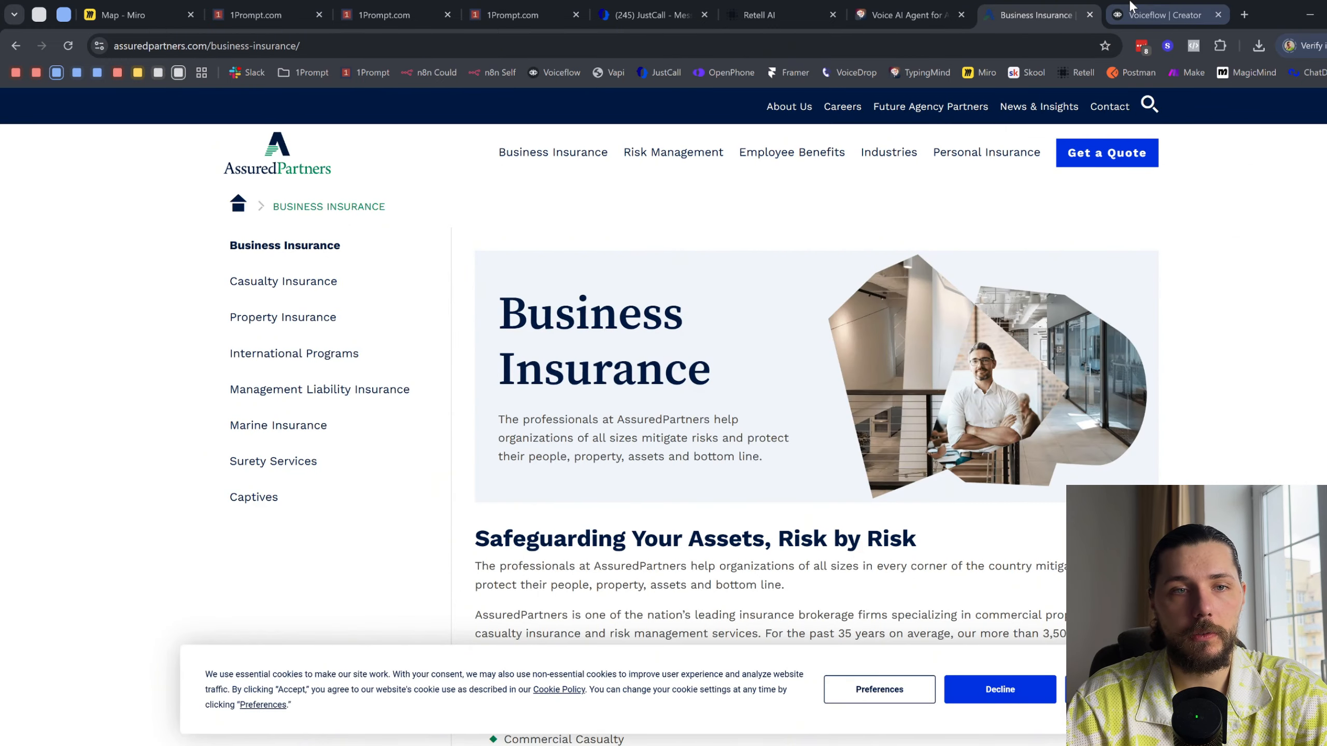
pyautogui.click(1159, 15)
pyautogui.click(940, 273)
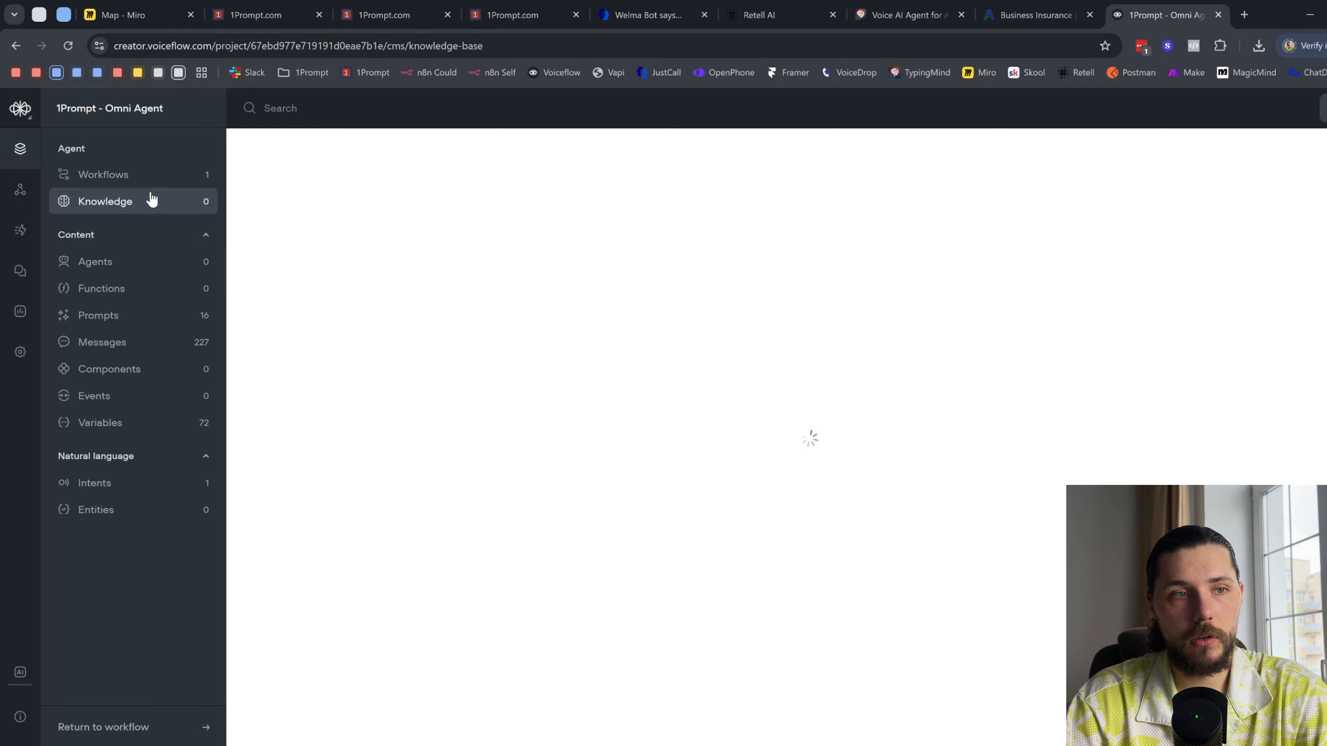
pyautogui.click(150, 186)
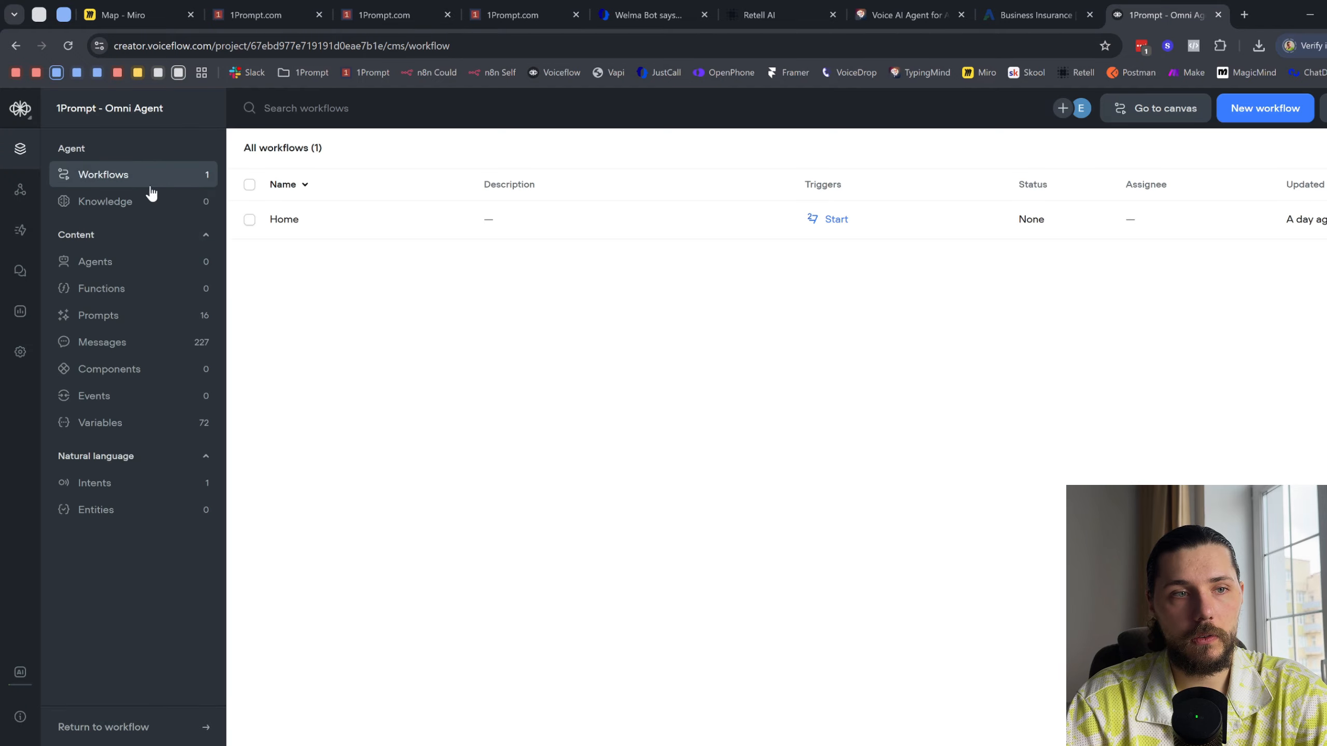
pyautogui.doubleClick(388, 225)
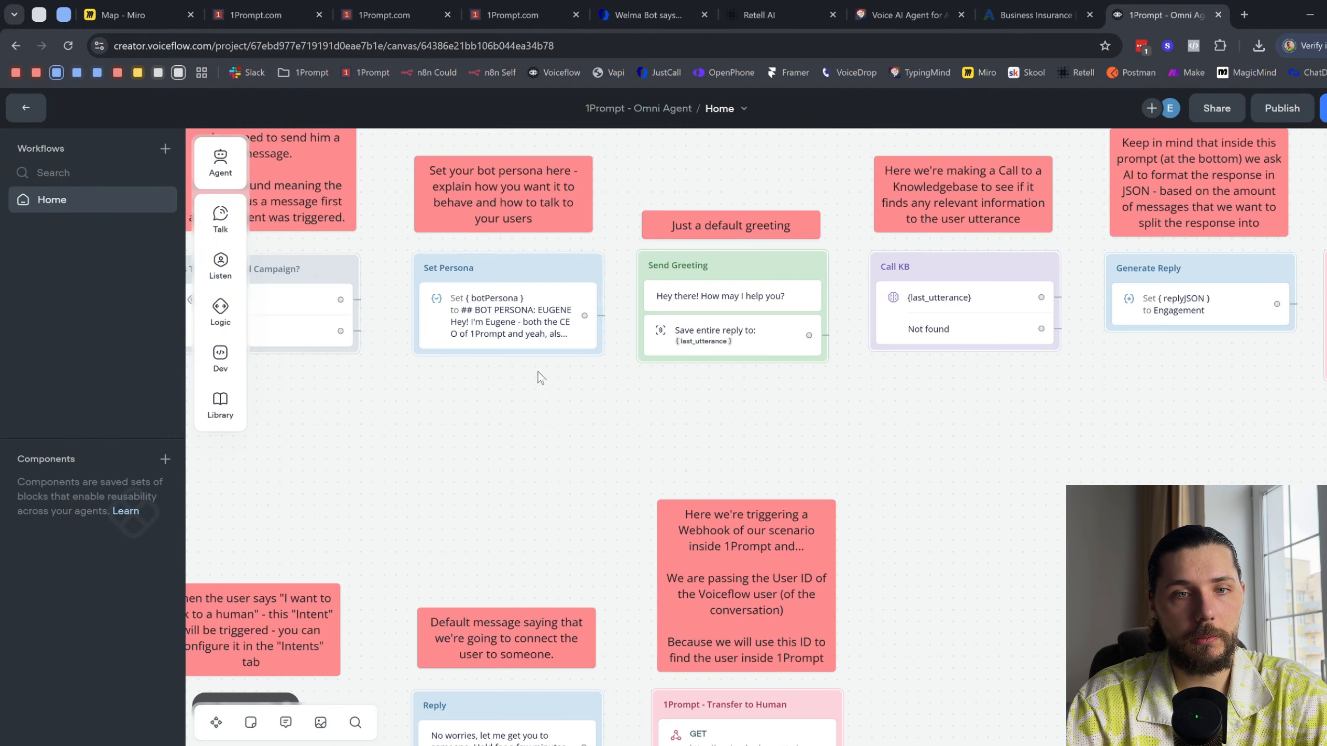
pyautogui.scroll(-5, 542, 374)
pyautogui.scroll(1, 586, 393)
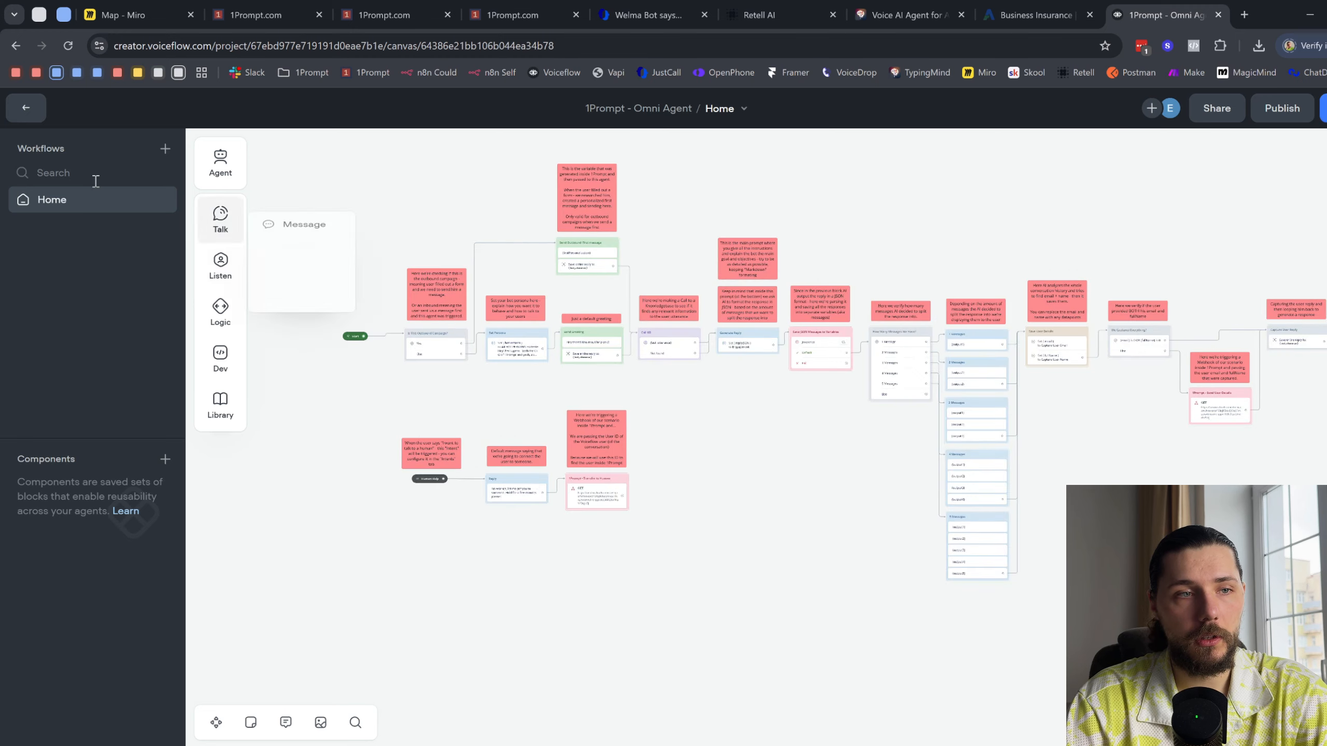
pyautogui.click(26, 108)
pyautogui.click(99, 207)
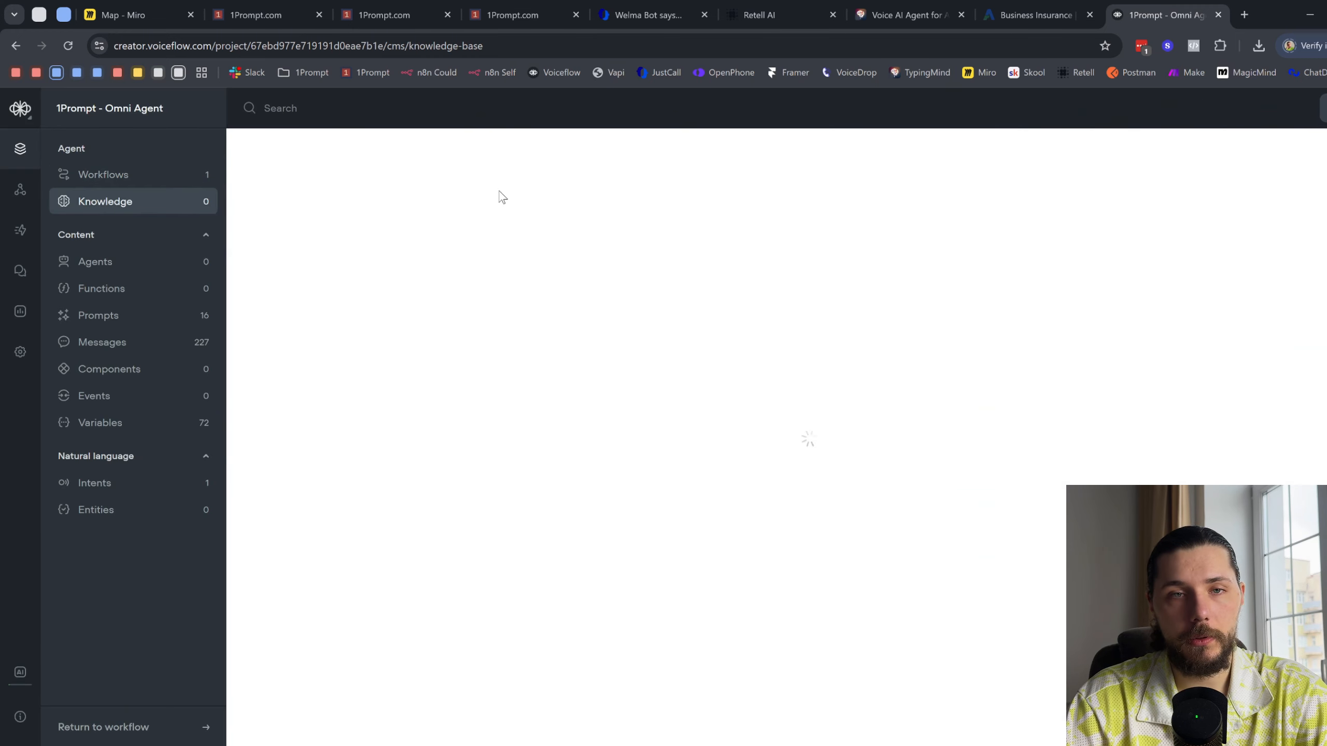
# - Return to the JustCall thread and review both of the agent's replies
pyautogui.click(685, 7)
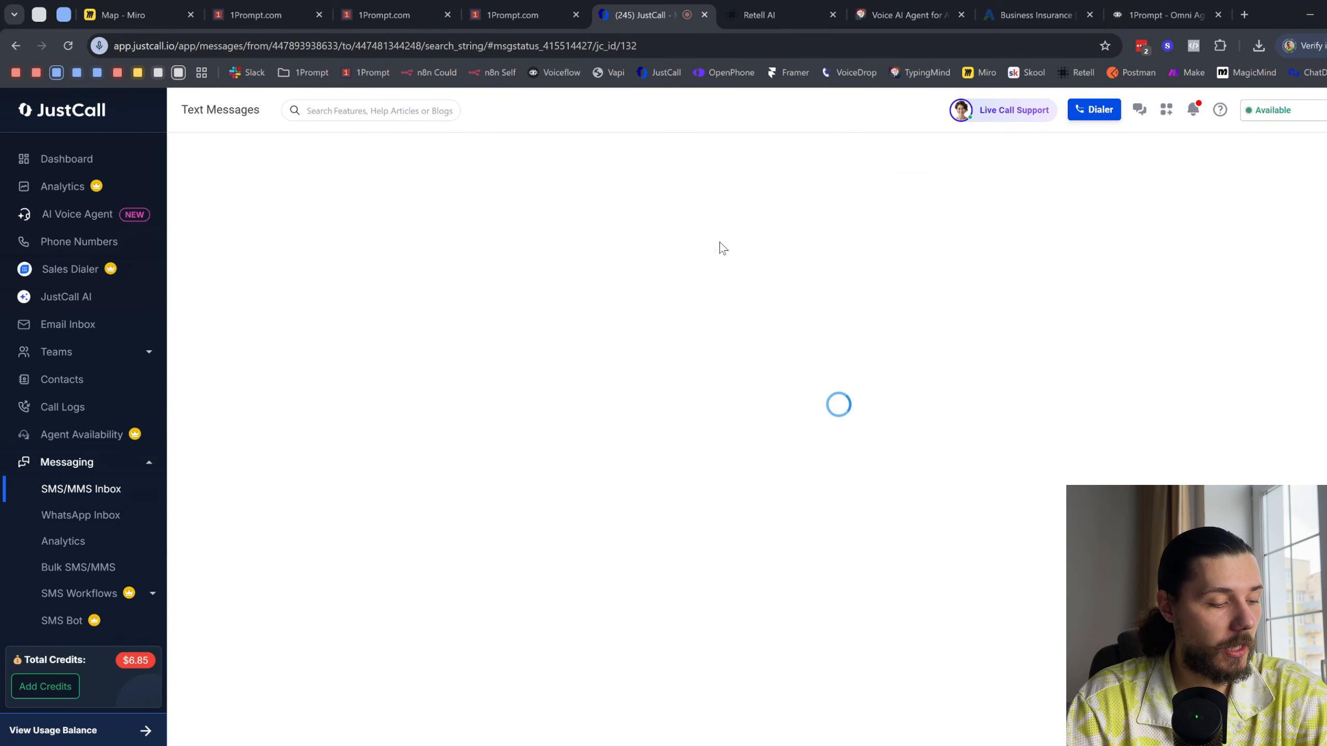
pyautogui.moveTo(507, 424); pyautogui.dragTo(529, 438)
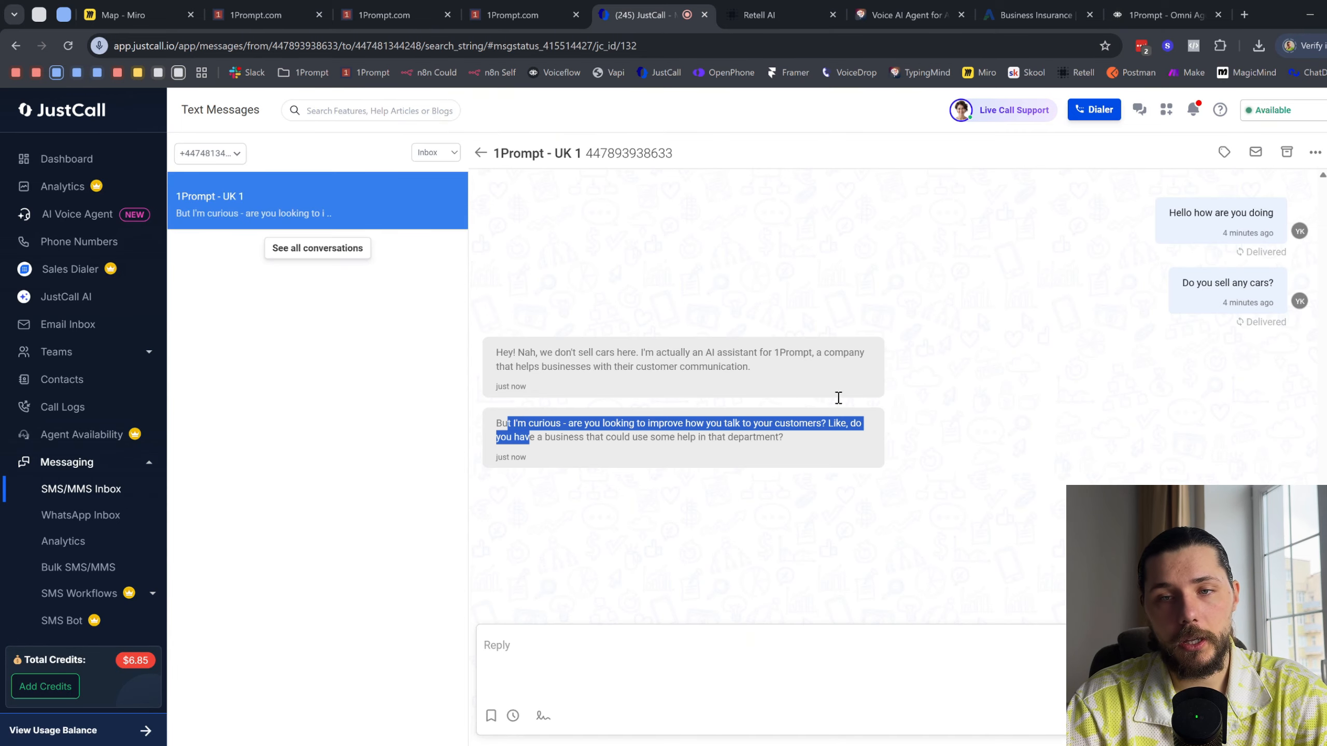
pyautogui.moveTo(666, 354); pyautogui.dragTo(679, 368)
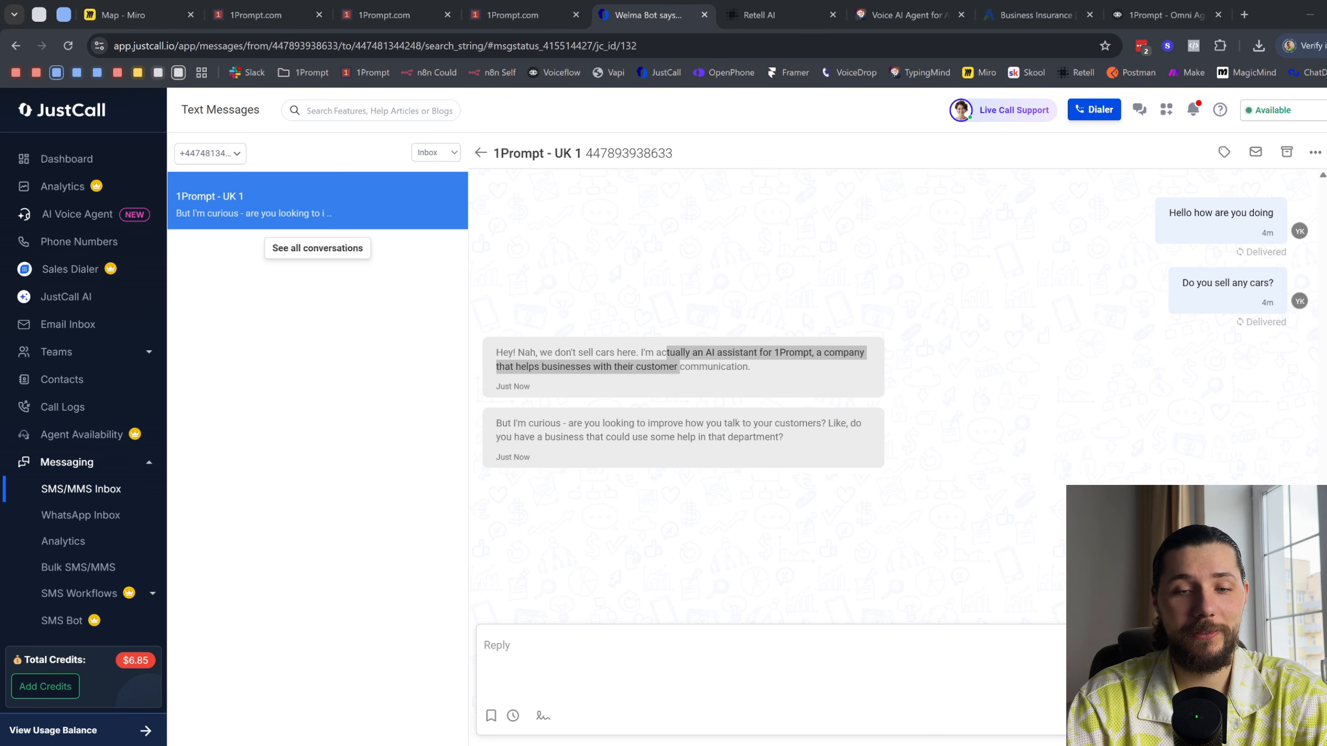
pyautogui.click(685, 258)
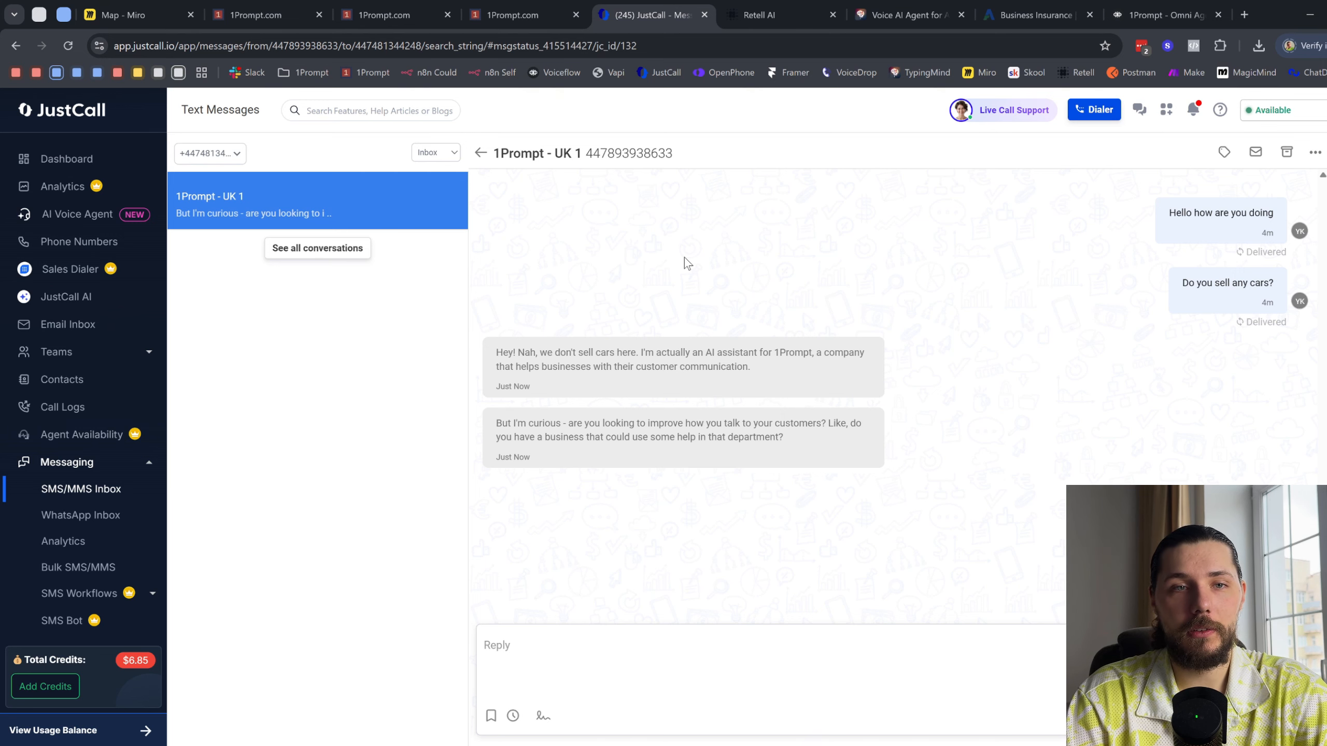
# - Switch to Retell AI's list of agents
pyautogui.click(759, 14)
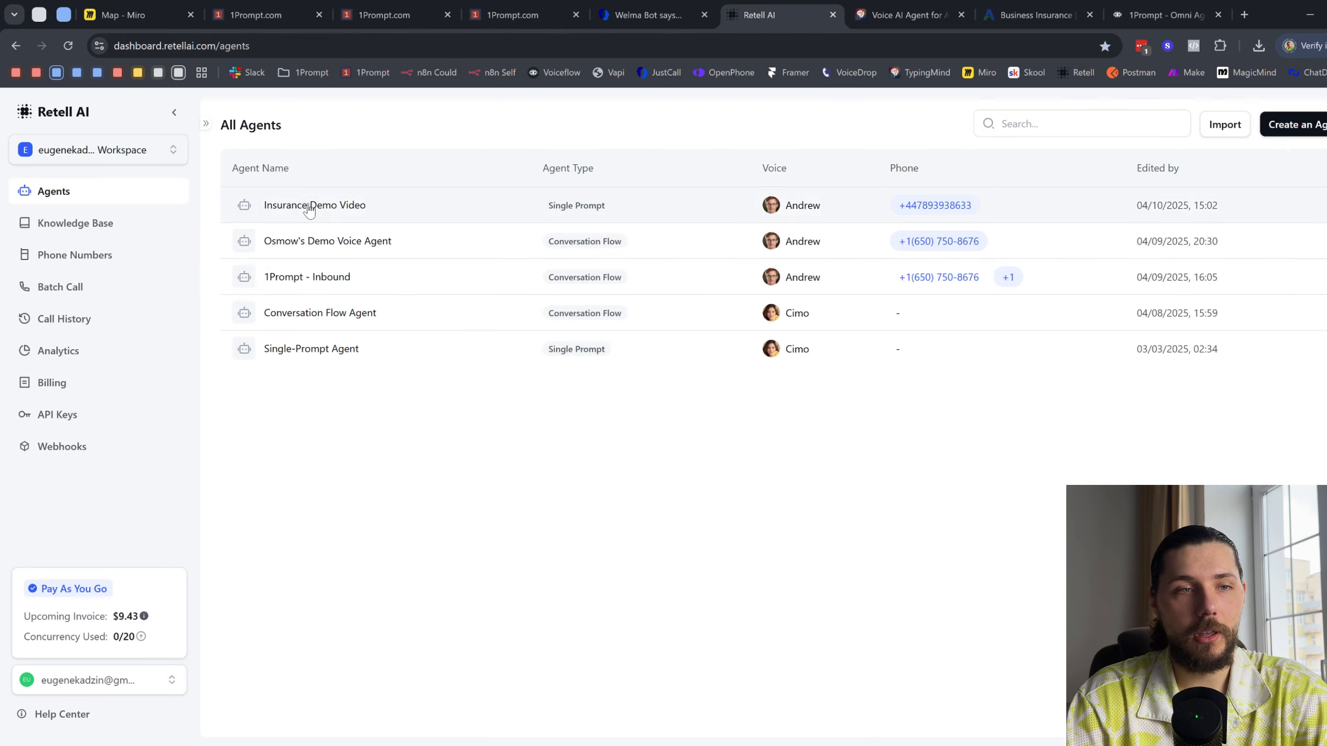